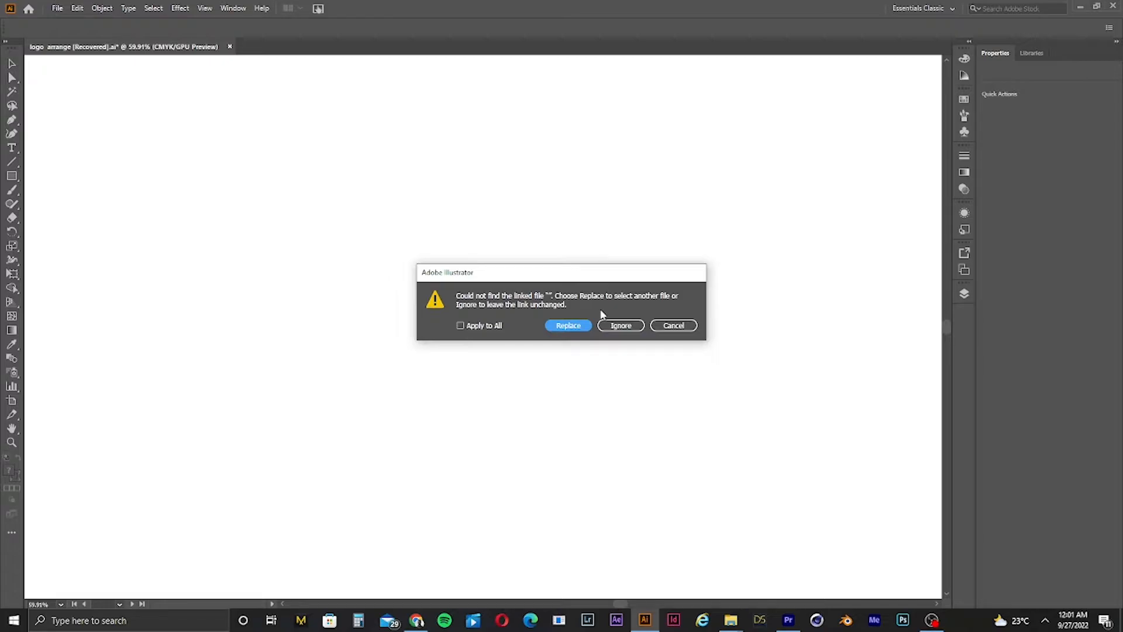
# Step: Close the logo arrange document without saving, ignoring the missing linked file
pyautogui.click(634, 326)
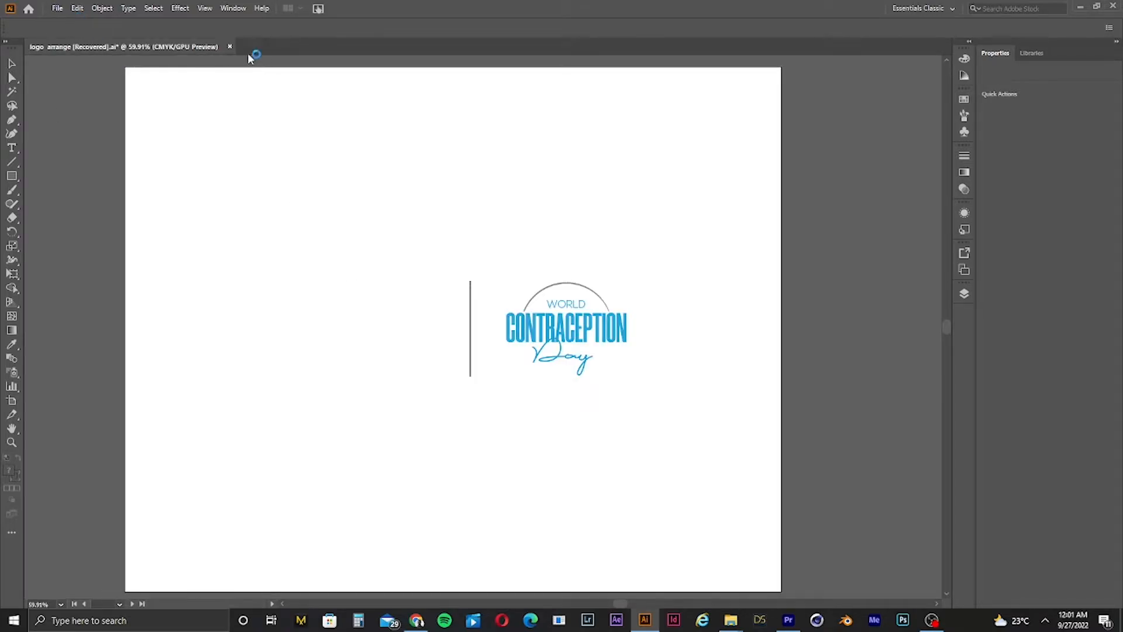
pyautogui.click(229, 46)
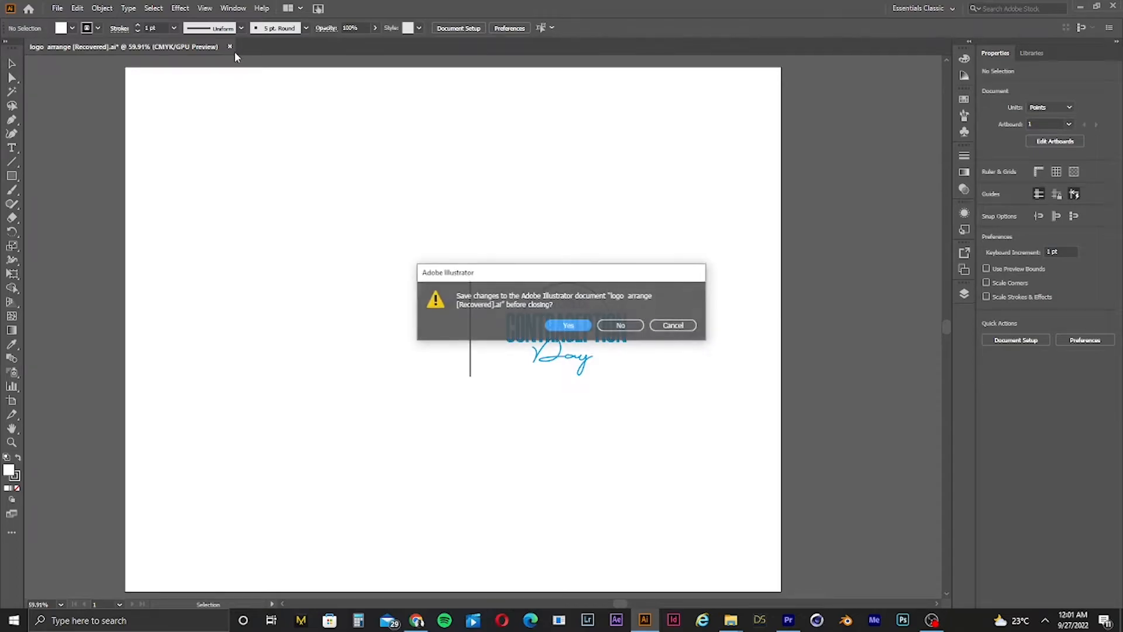
pyautogui.click(621, 323)
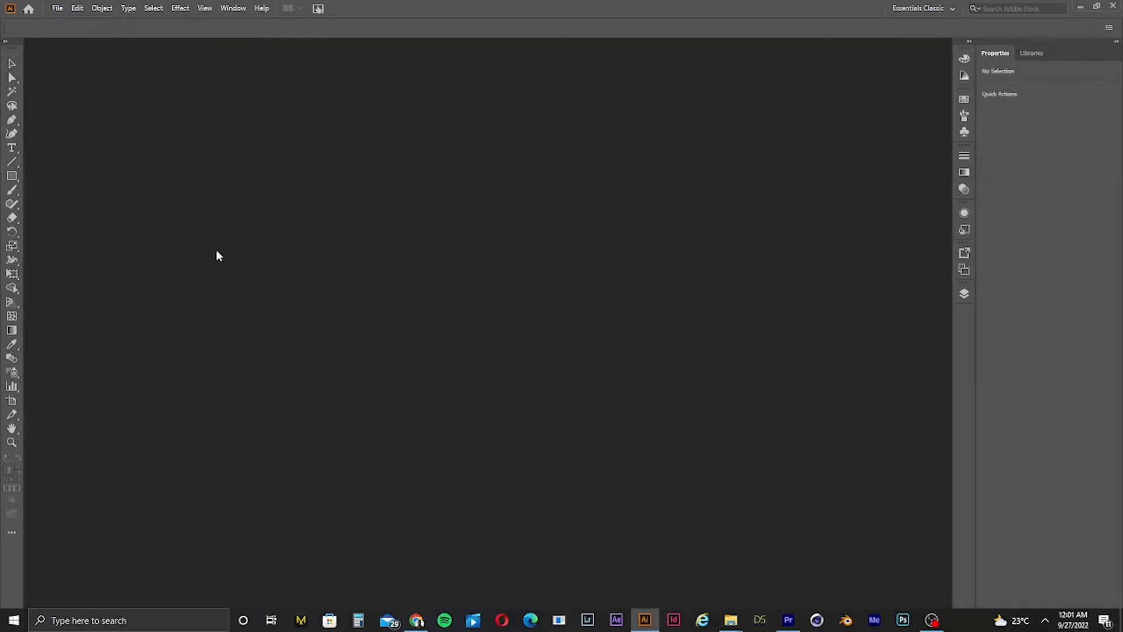
# Step: Open the New Document dialog and browse the Saved, Mobile, Print, Film & Video and Art & Illustration presets
pyautogui.click(56, 8)
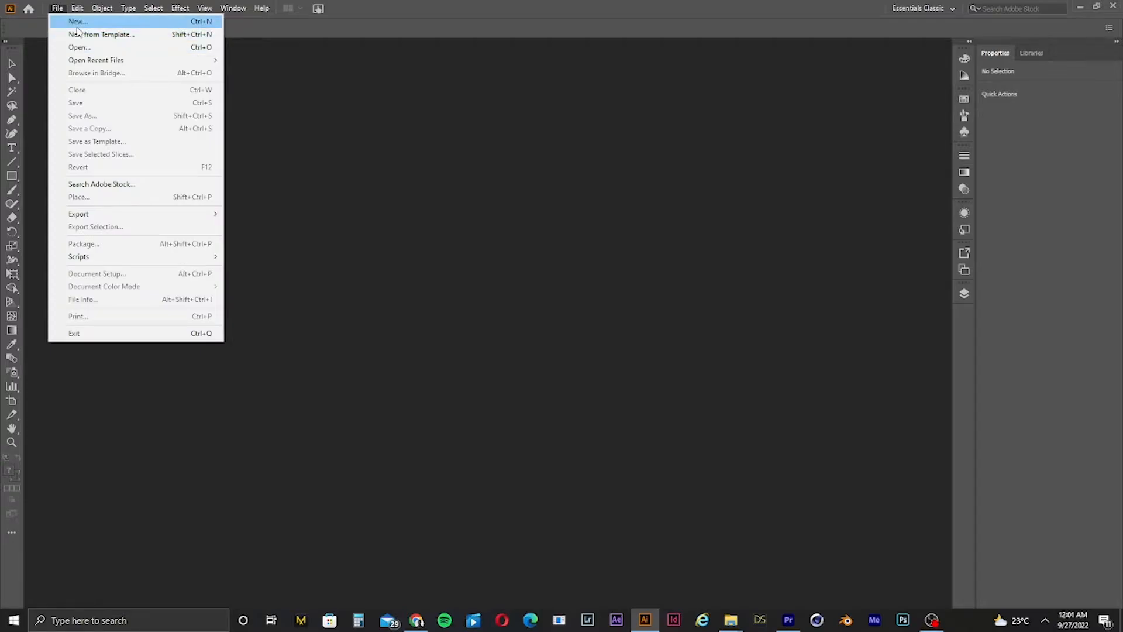
pyautogui.click(74, 23)
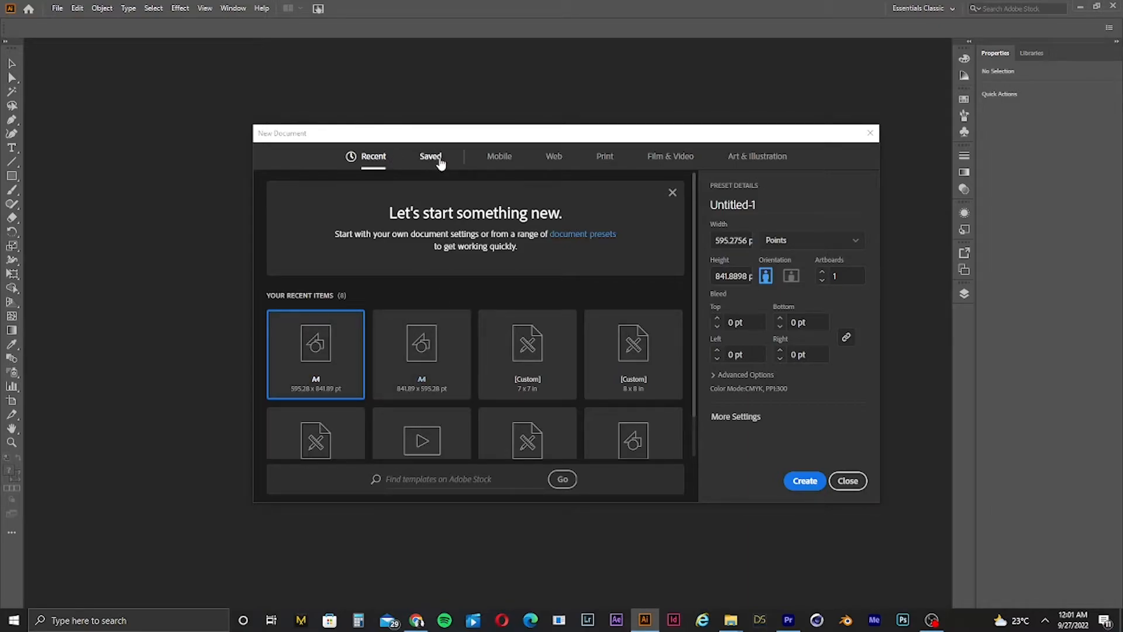
pyautogui.click(436, 159)
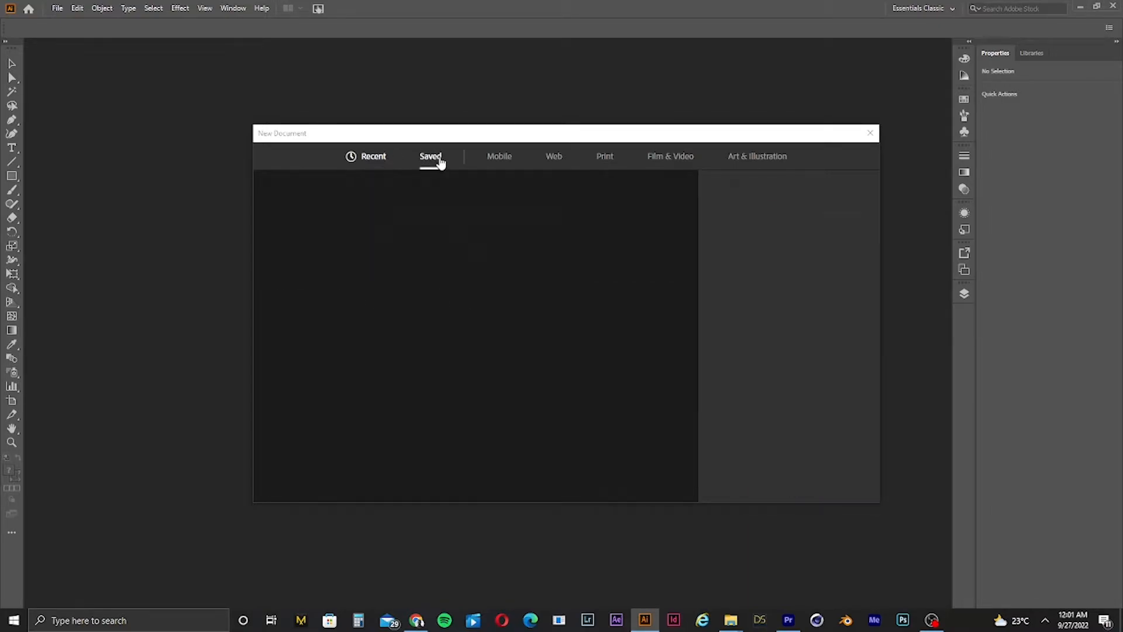
pyautogui.click(511, 156)
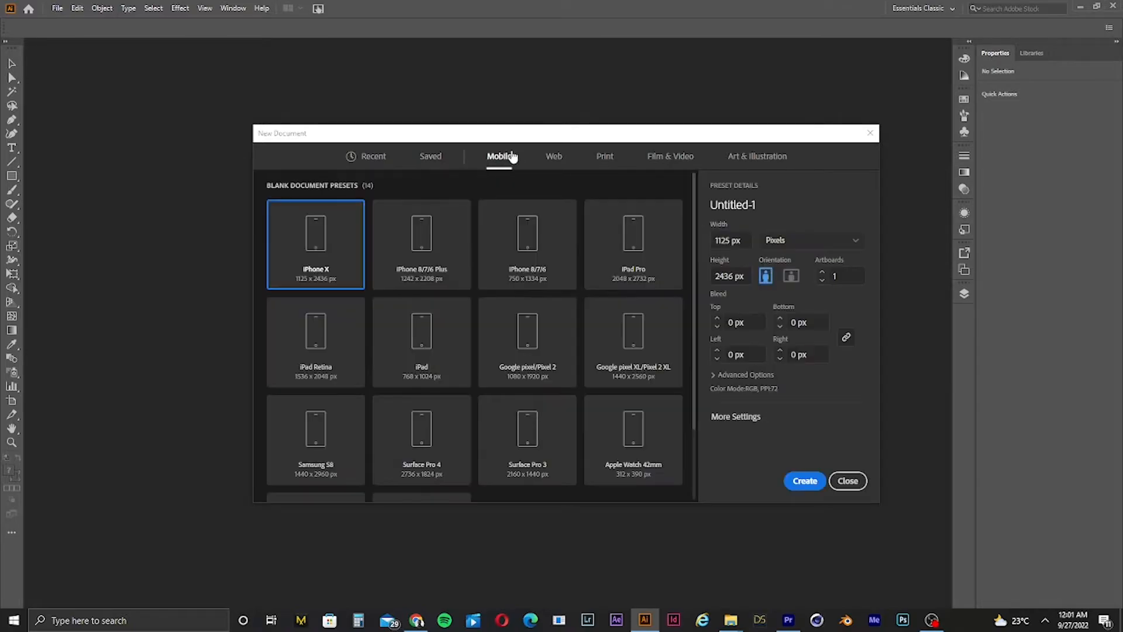
pyautogui.click(608, 157)
pyautogui.click(672, 156)
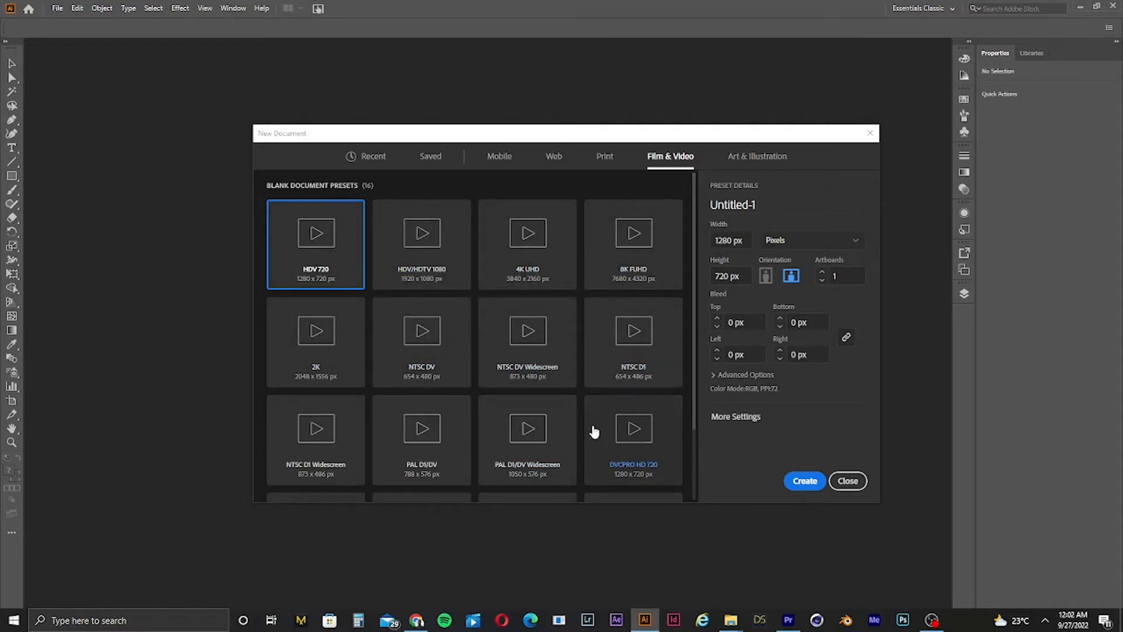
pyautogui.scroll(-2, 614, 430)
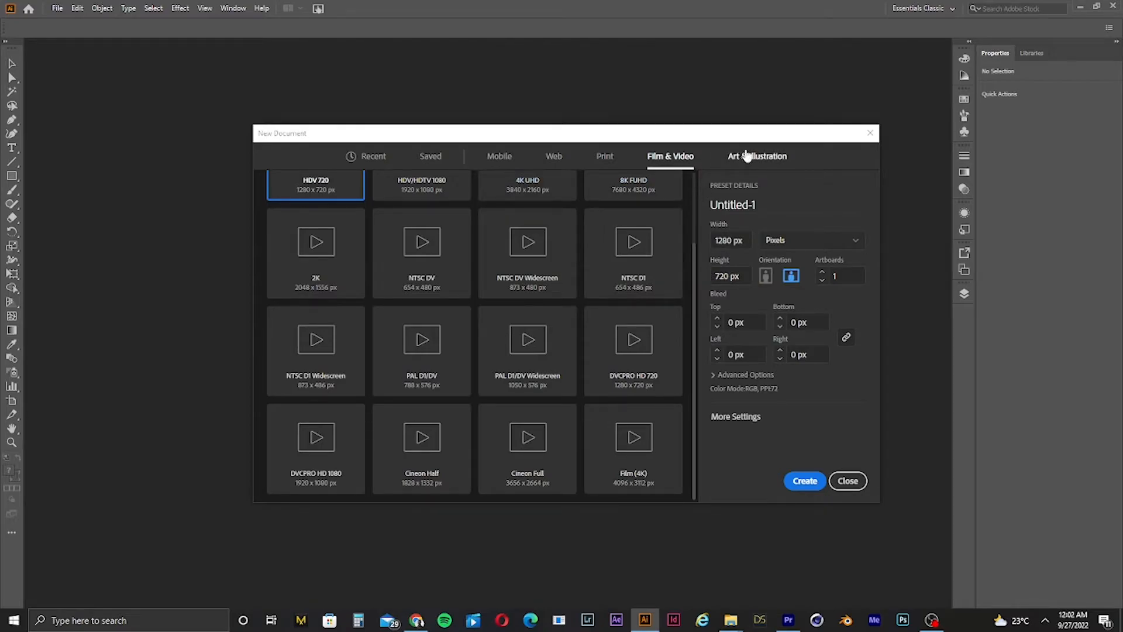
pyautogui.click(747, 156)
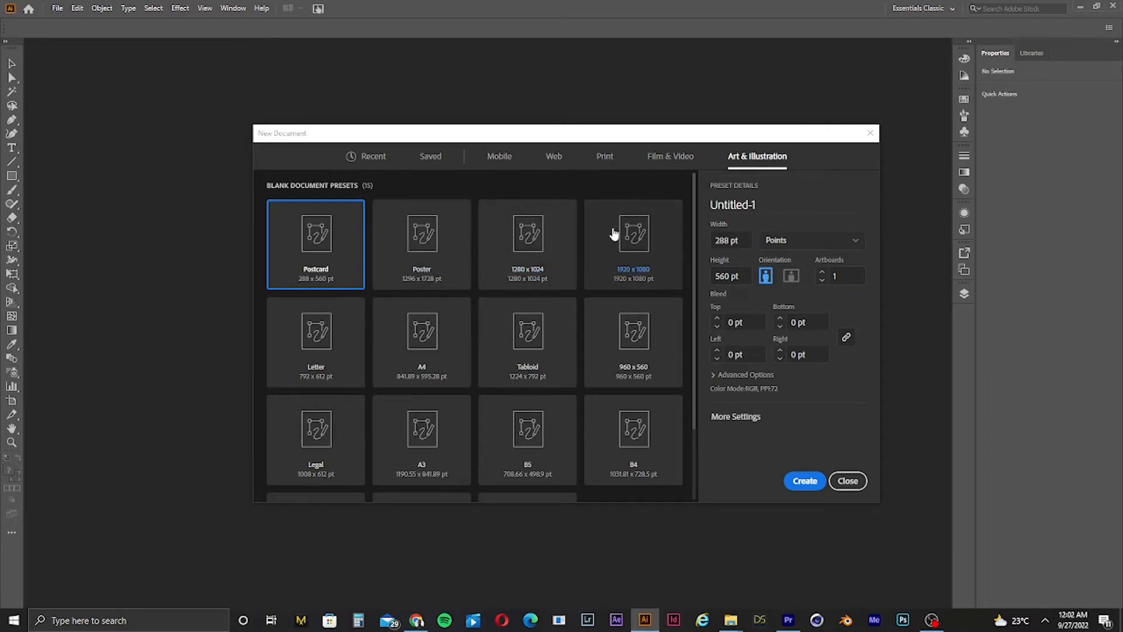
# Step: Create a new A4 document from the Print presets
pyautogui.click(604, 155)
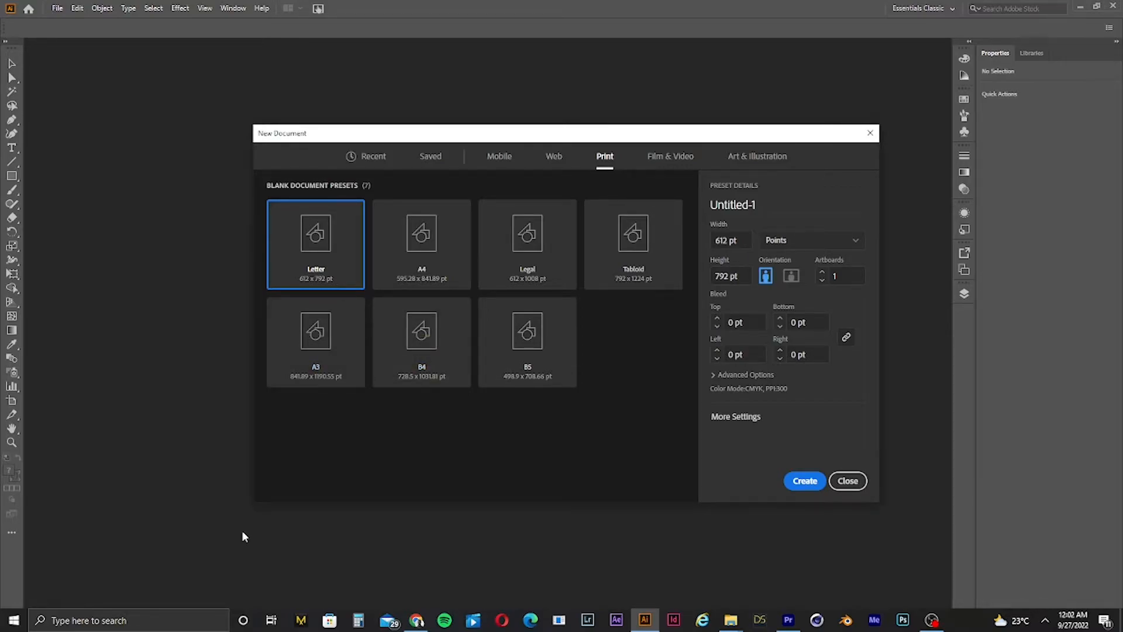
pyautogui.click(425, 257)
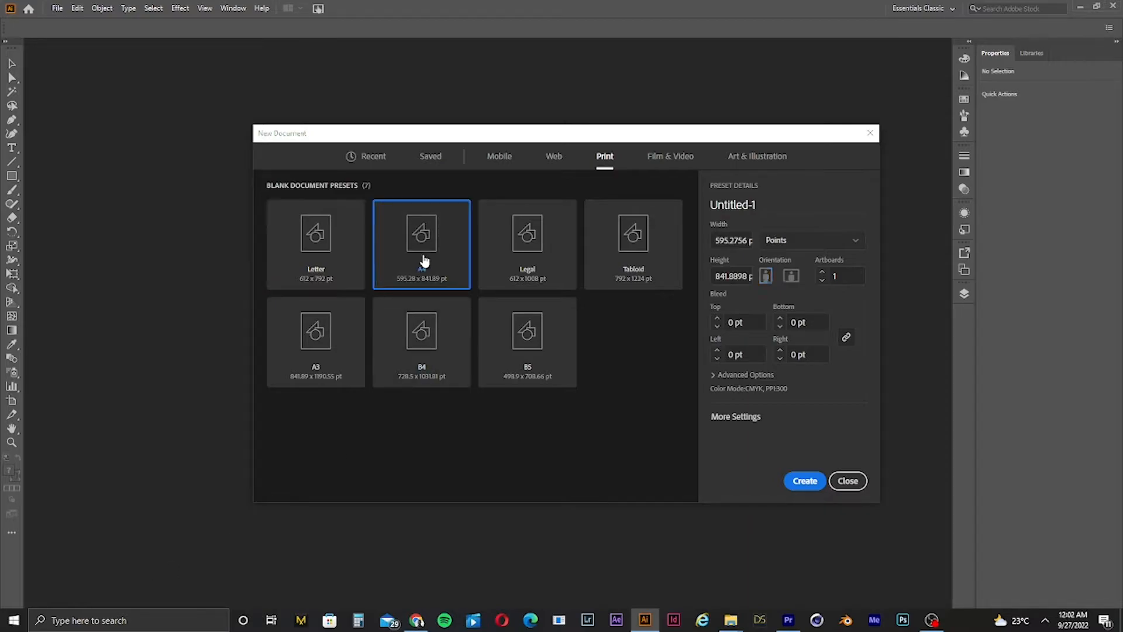
pyautogui.click(802, 480)
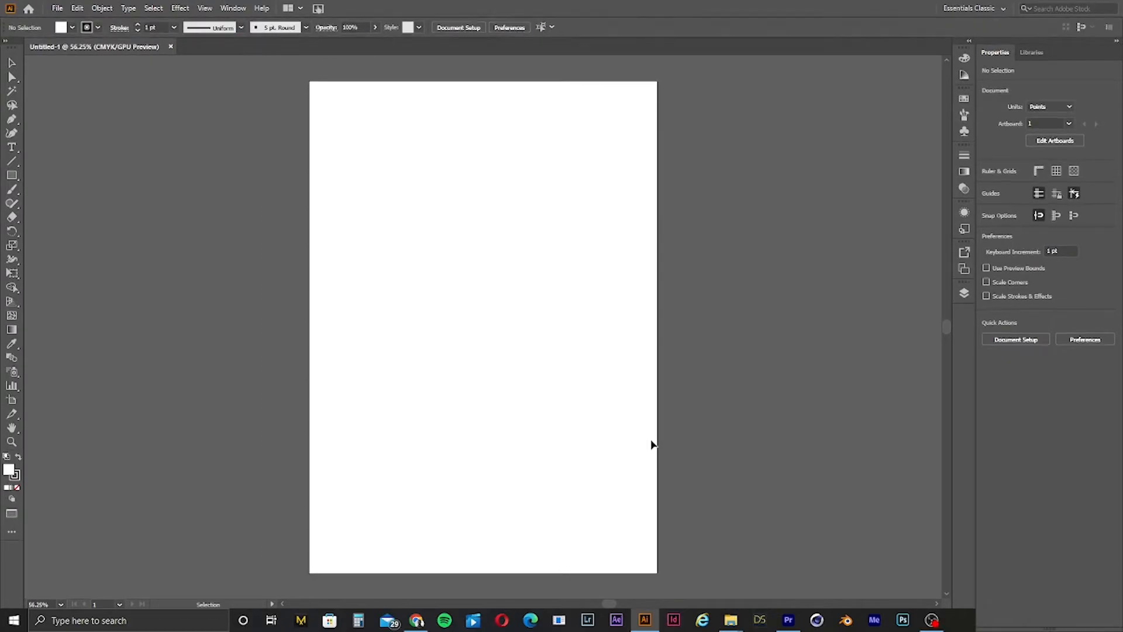
pyautogui.press('f')
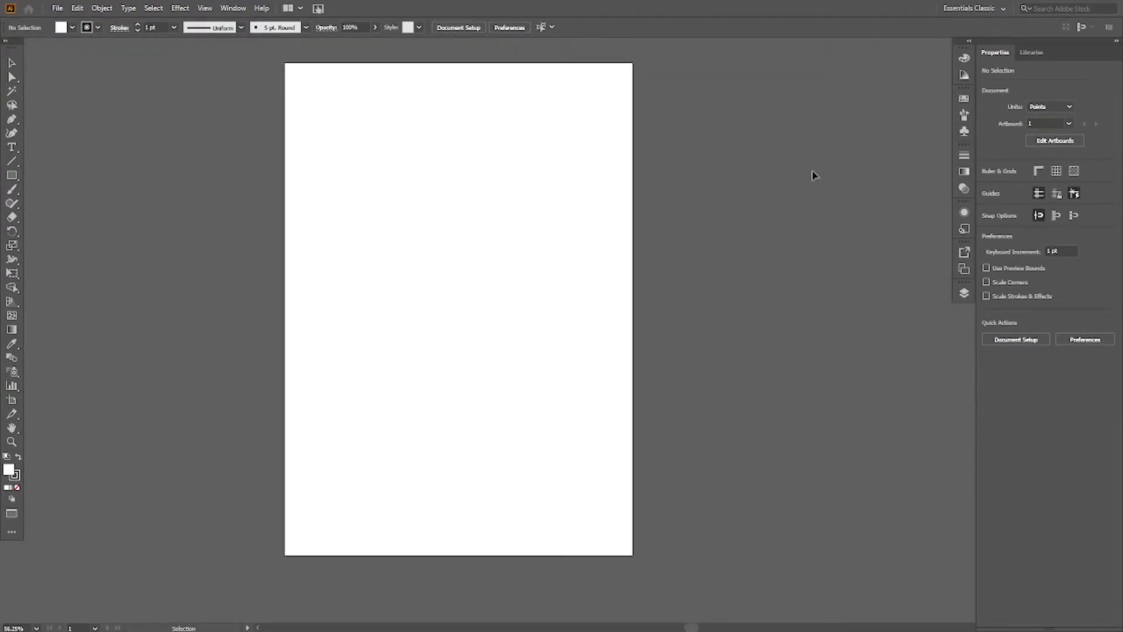
pyautogui.press('f')
pyautogui.press('f')
pyautogui.press('r')
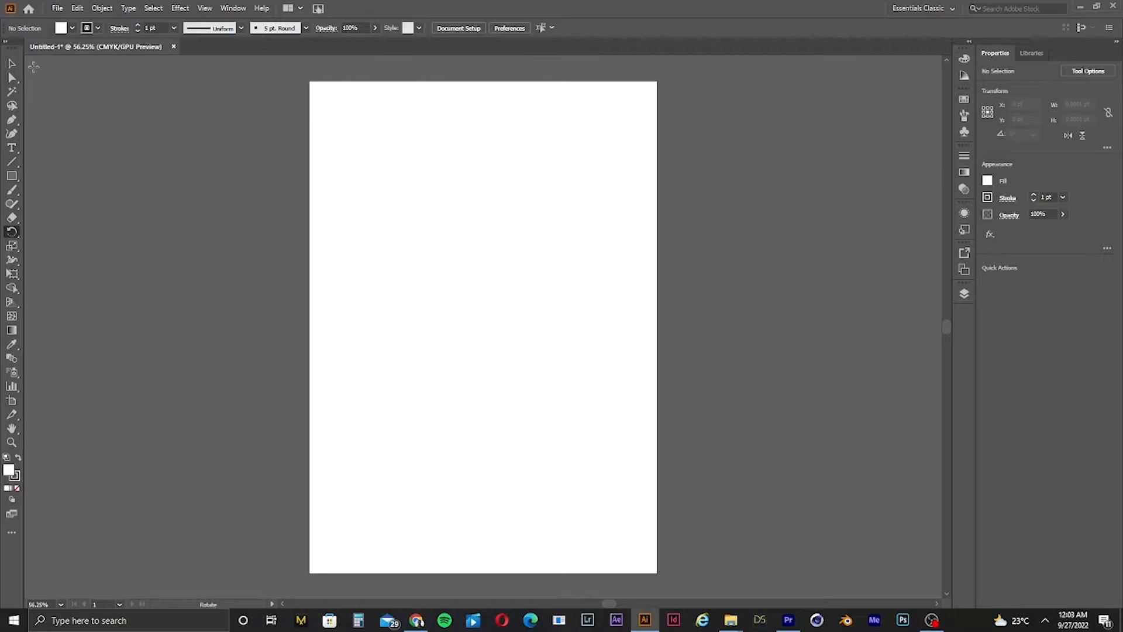
# Step: Create a new Print document in inches with width and height both set to 20 in
pyautogui.click(77, 8)
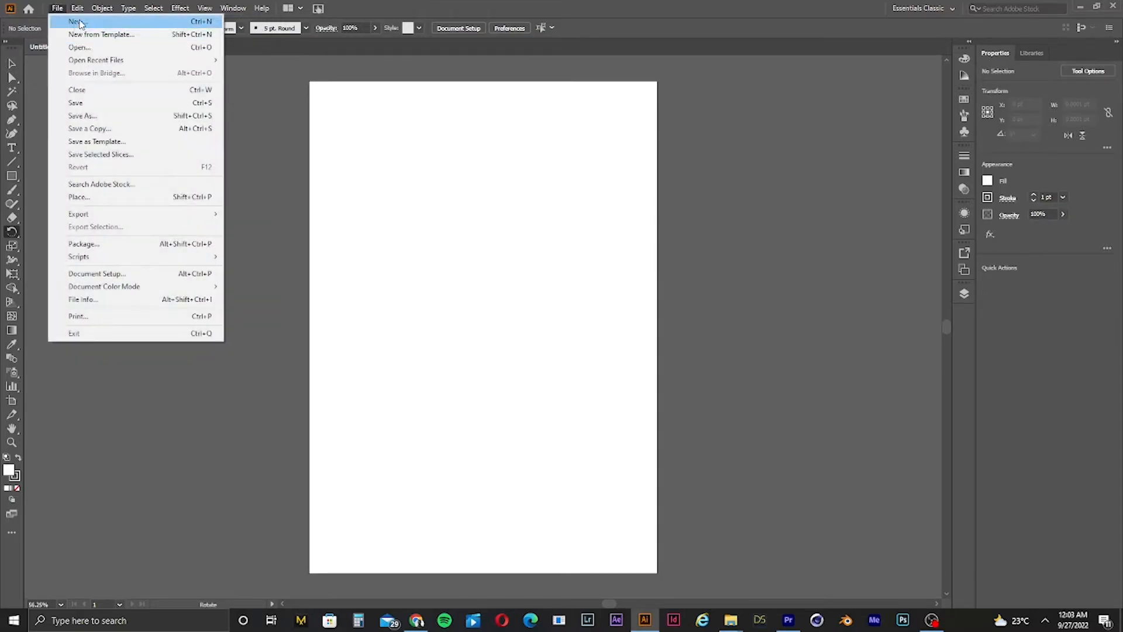
pyautogui.click(76, 21)
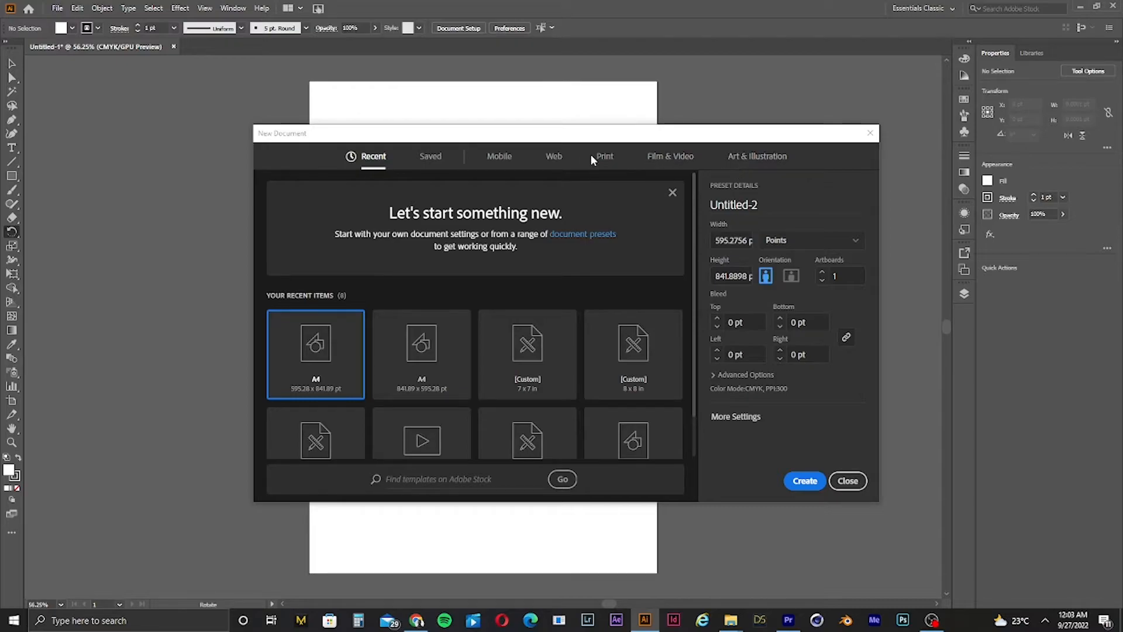
pyautogui.click(614, 157)
pyautogui.click(790, 245)
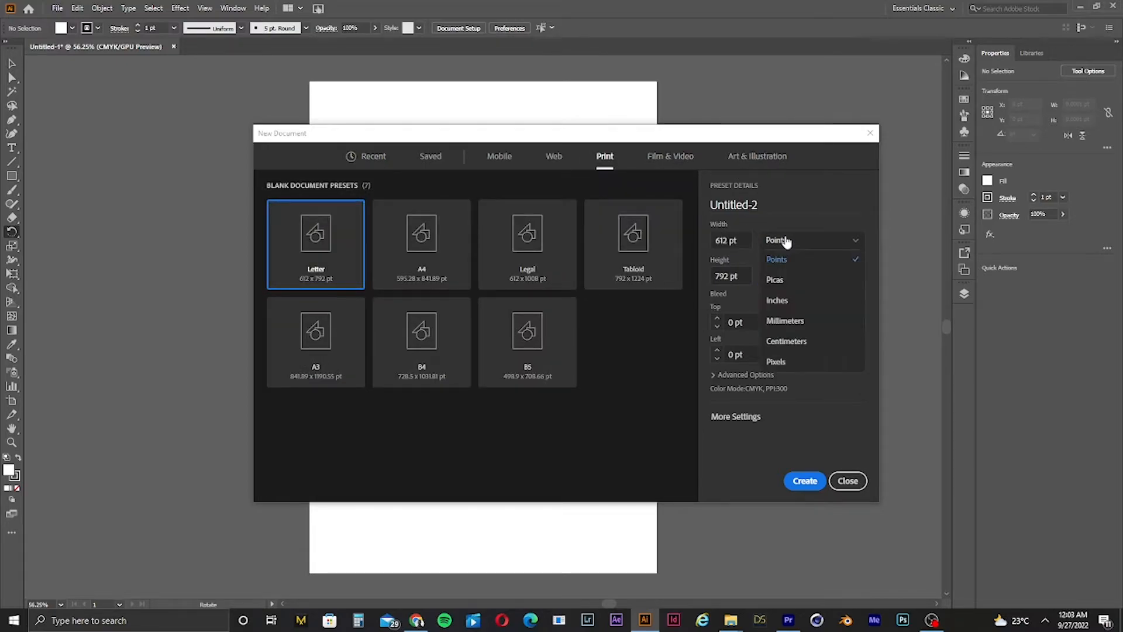
pyautogui.click(788, 300)
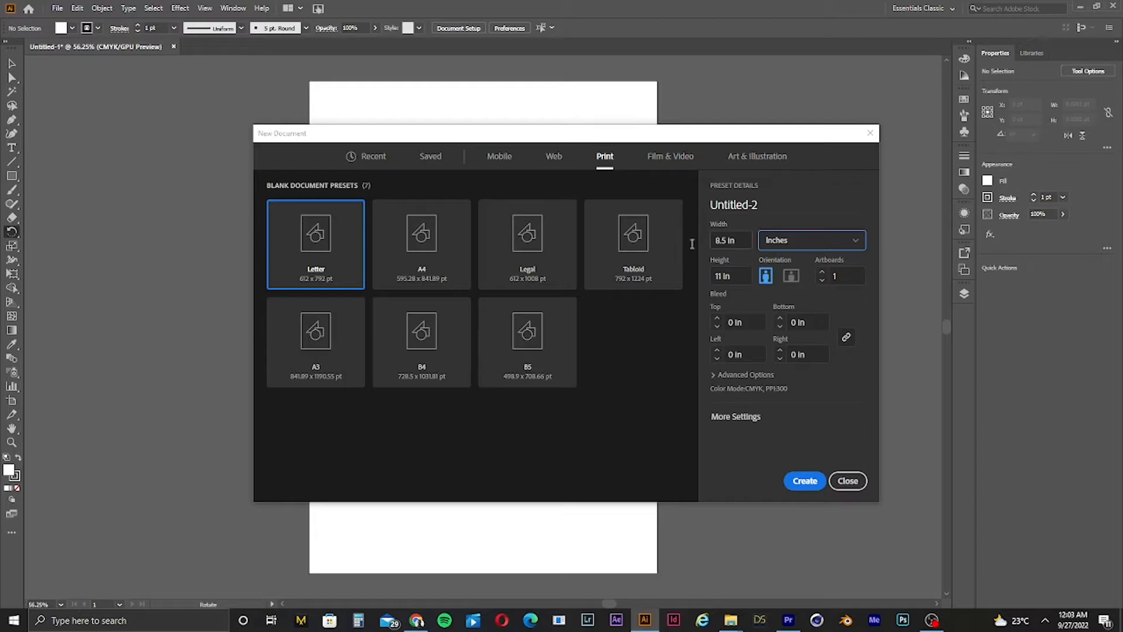
pyautogui.click(731, 240)
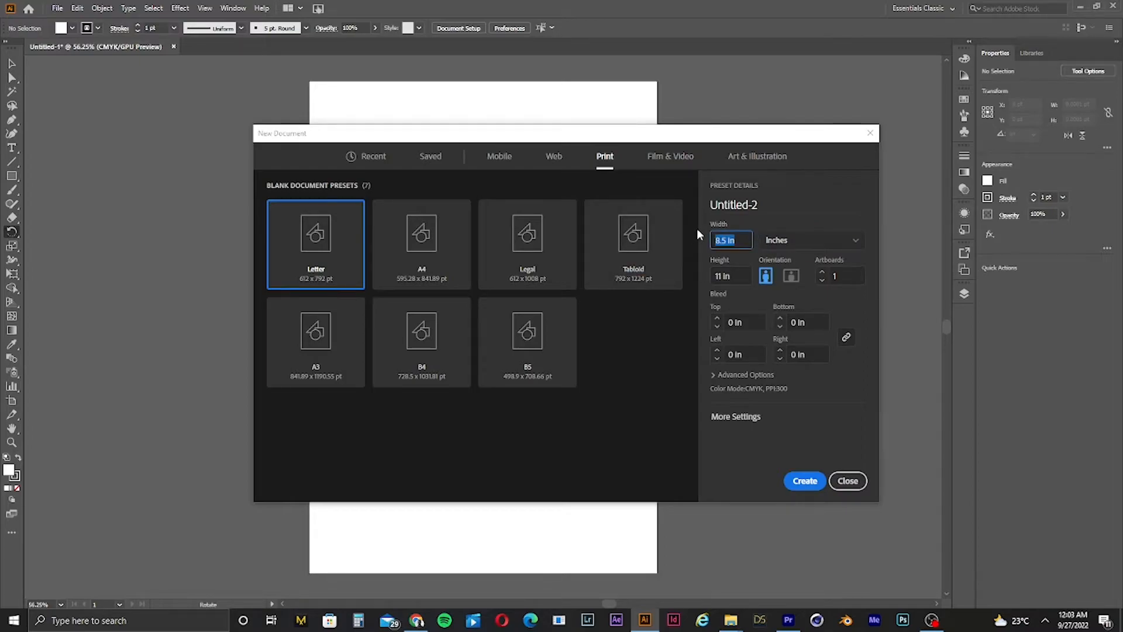
pyautogui.write('20')
pyautogui.press('Tab')
pyautogui.write('20')
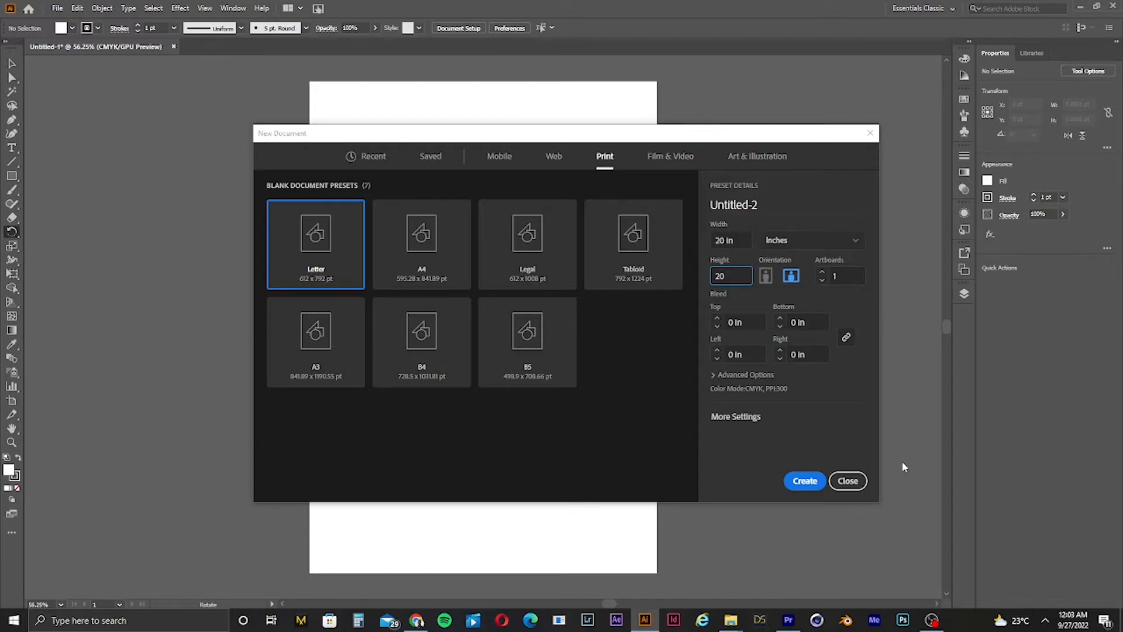
pyautogui.click(799, 481)
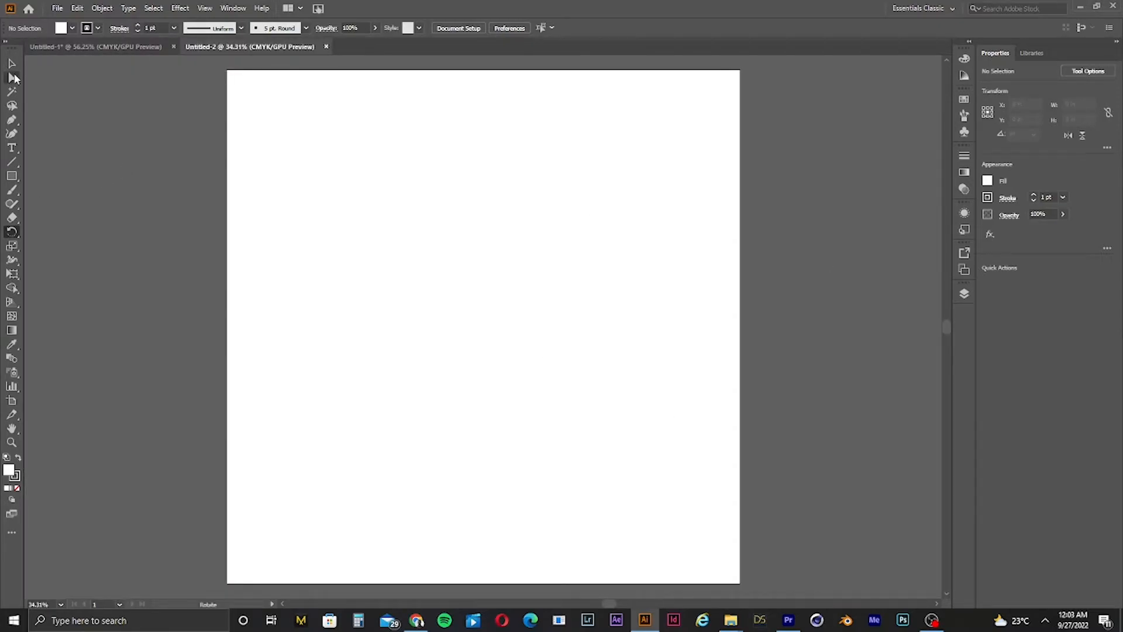
# Step: Draw a square about 9.4 in wide and a smaller overlapping square about 5.8 in wide
pyautogui.click(9, 64)
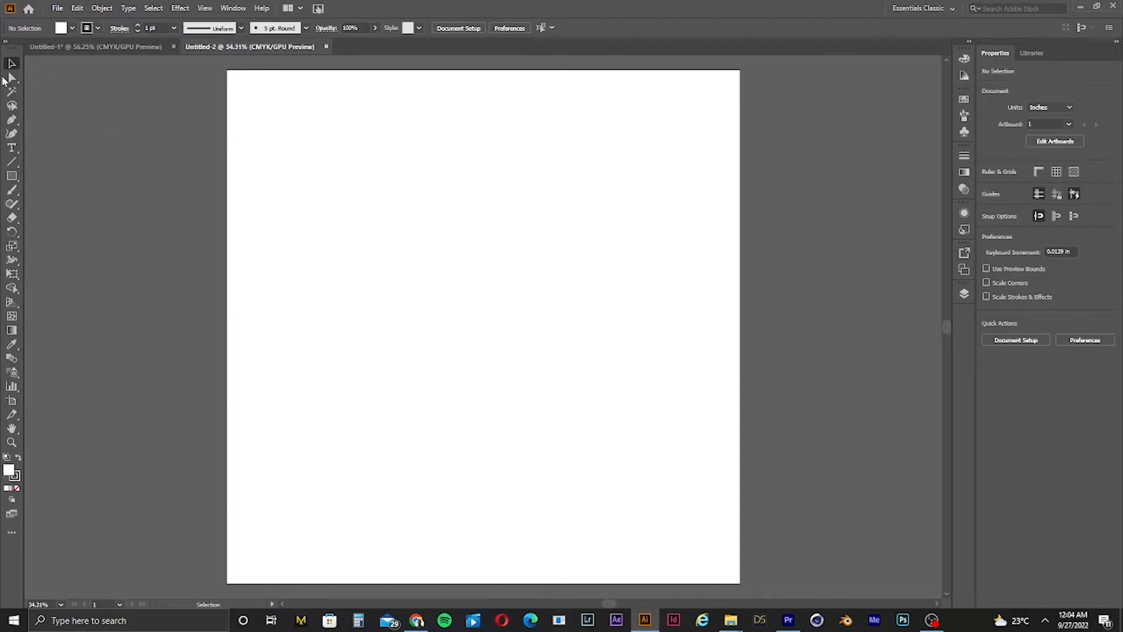
pyautogui.click(12, 175)
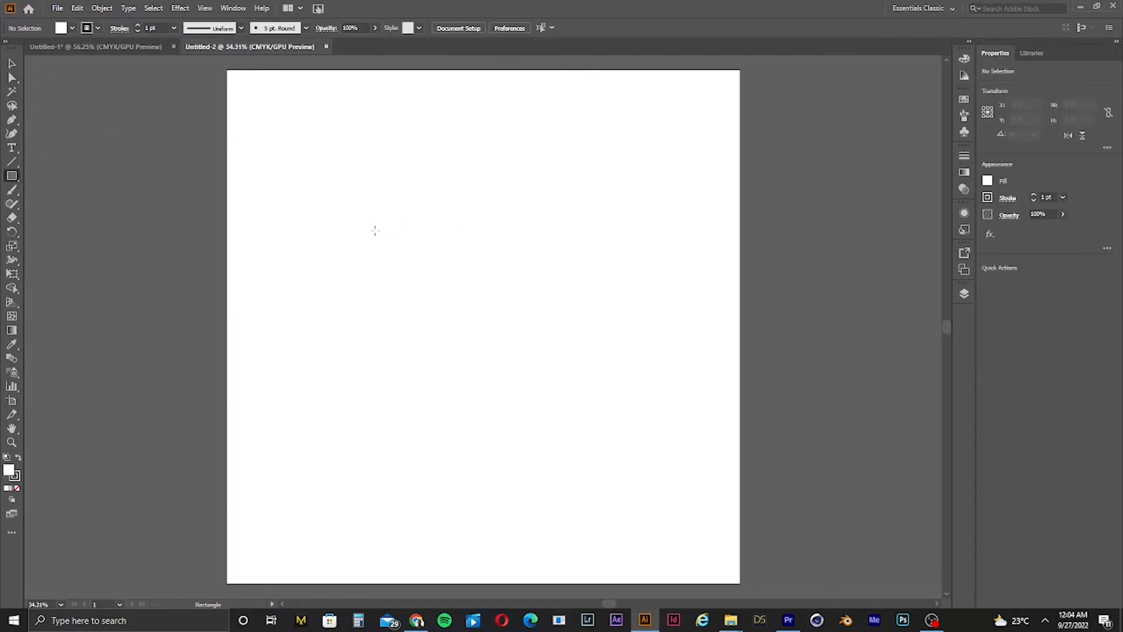
pyautogui.moveTo(375, 230); pyautogui.dragTo(618, 472)
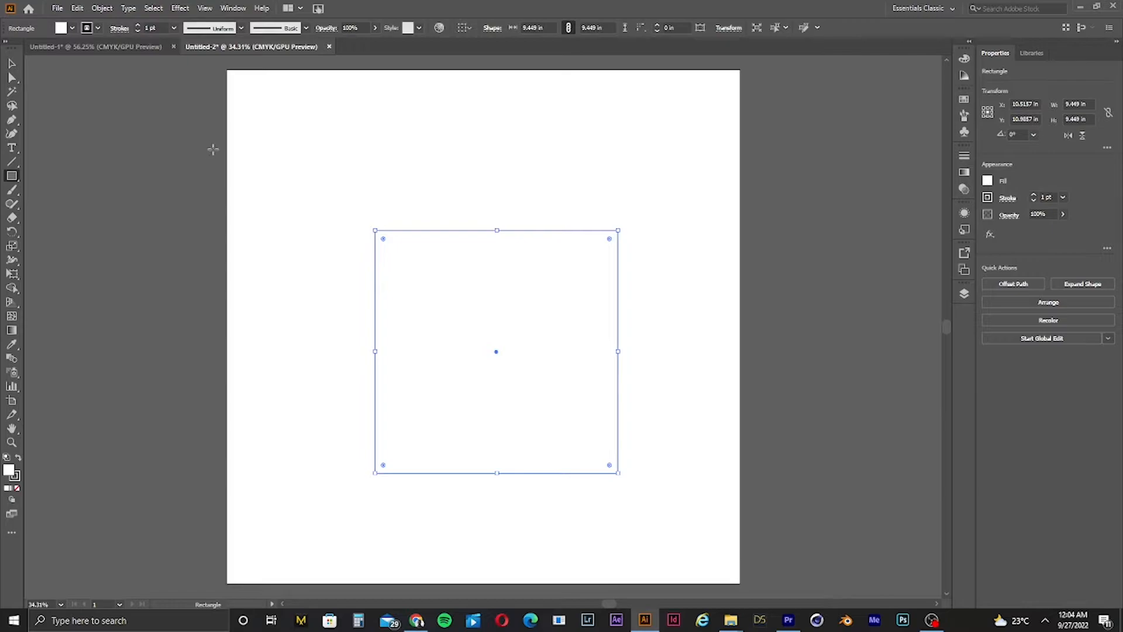
pyautogui.moveTo(258, 174); pyautogui.dragTo(406, 323)
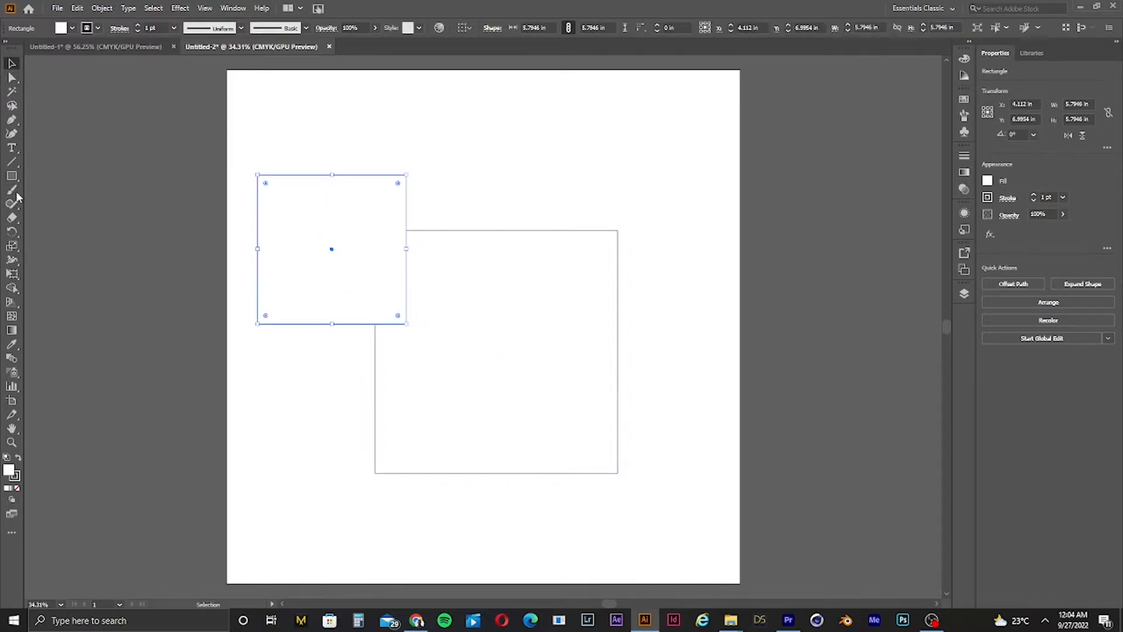
# Step: Add a text object above the squares and enlarge it by scaling its bounding box
pyautogui.click(17, 151)
pyautogui.click(402, 138)
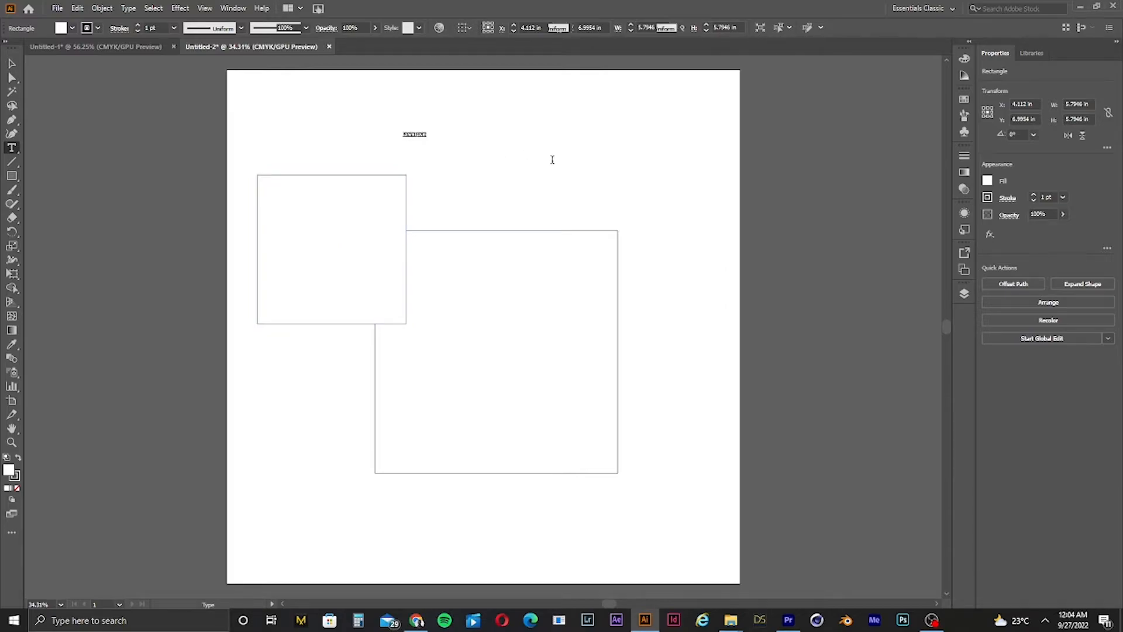
pyautogui.press('BackSpace')
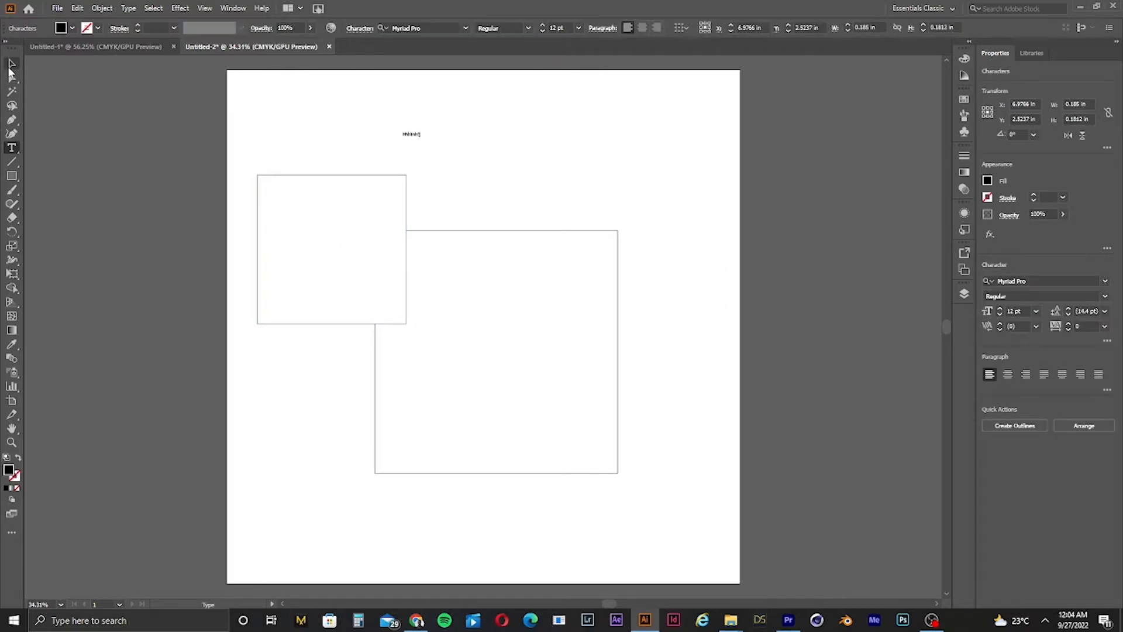
pyautogui.click(11, 63)
pyautogui.moveTo(421, 134); pyautogui.dragTo(631, 213)
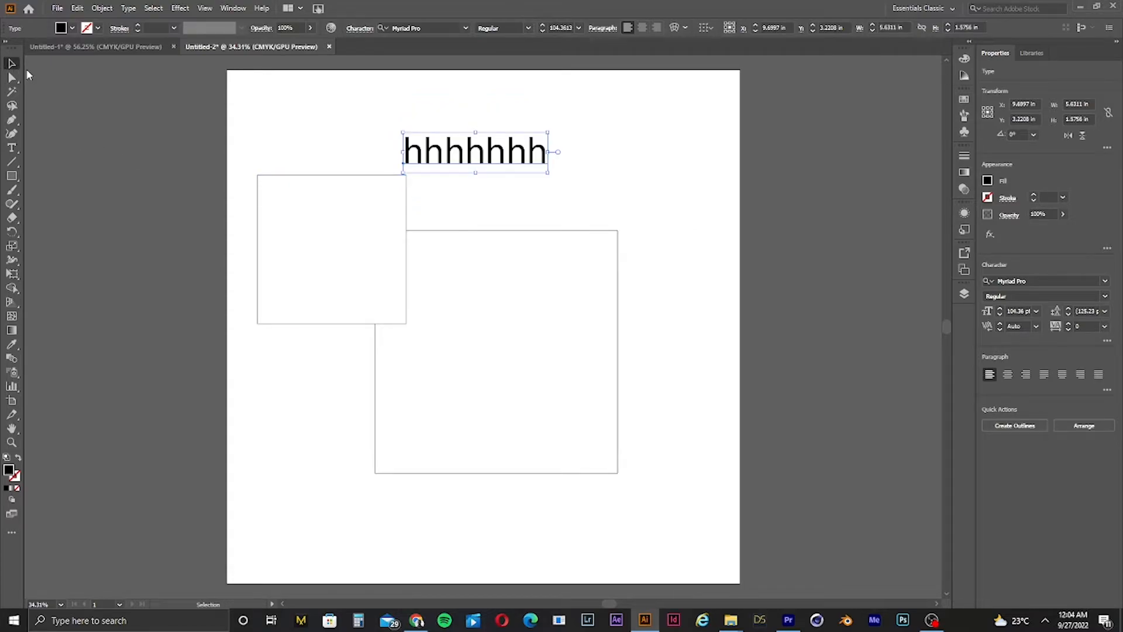
# Step: Undo the text and both squares
pyautogui.hotkey('ctrl', 'z')
pyautogui.hotkey('ctrl', 'z')
pyautogui.hotkey('ctrl', 'z')
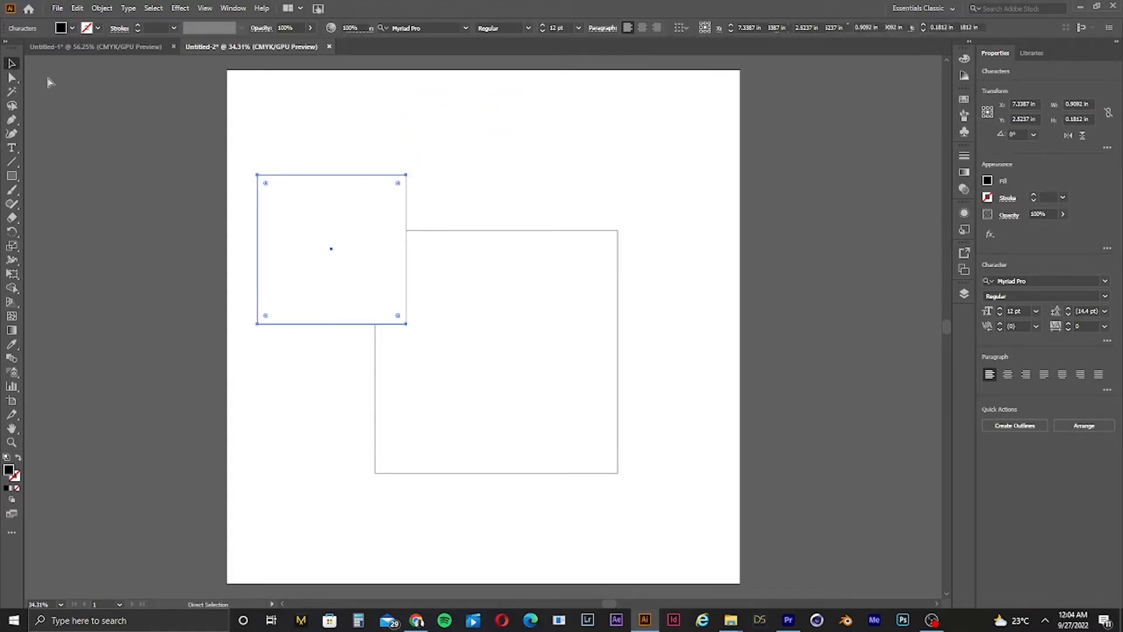
pyautogui.hotkey('ctrl', 'z')
pyautogui.hotkey('ctrl', 'z')
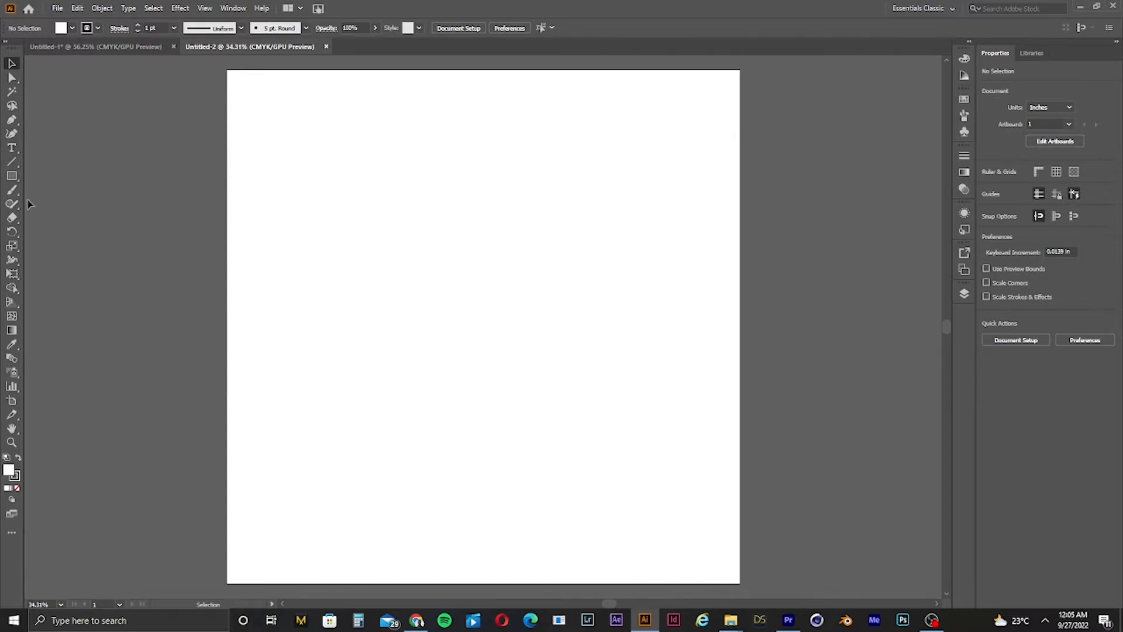
# Step: Place placeholder point text near the artboard centre and scale it up to about 177 pt
pyautogui.click(11, 147)
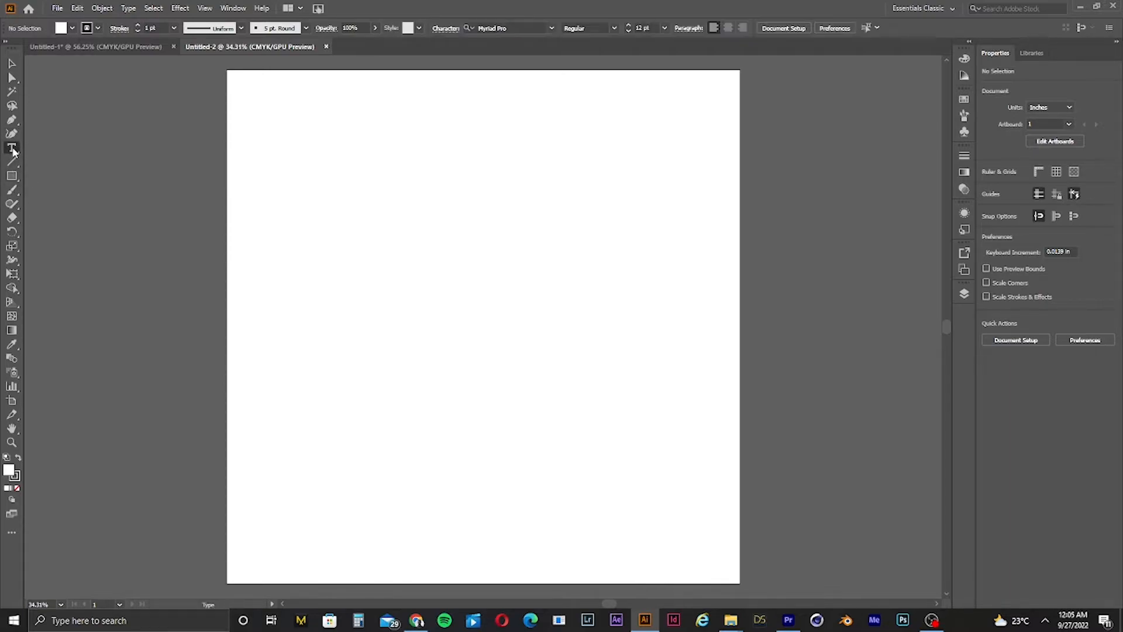
pyautogui.click(420, 273)
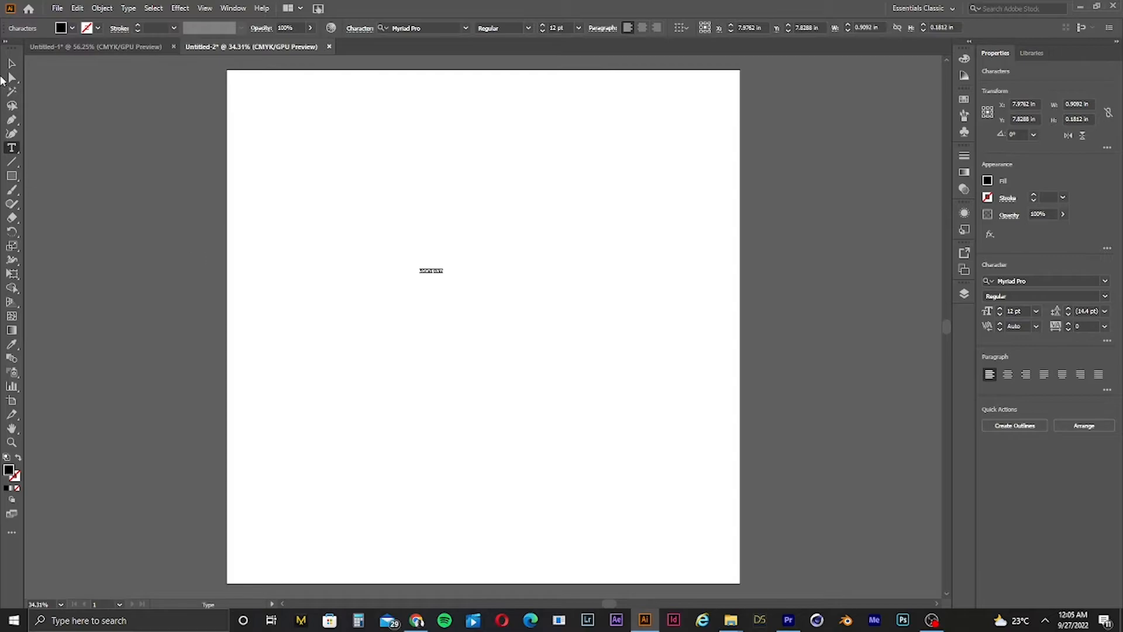
pyautogui.click(12, 63)
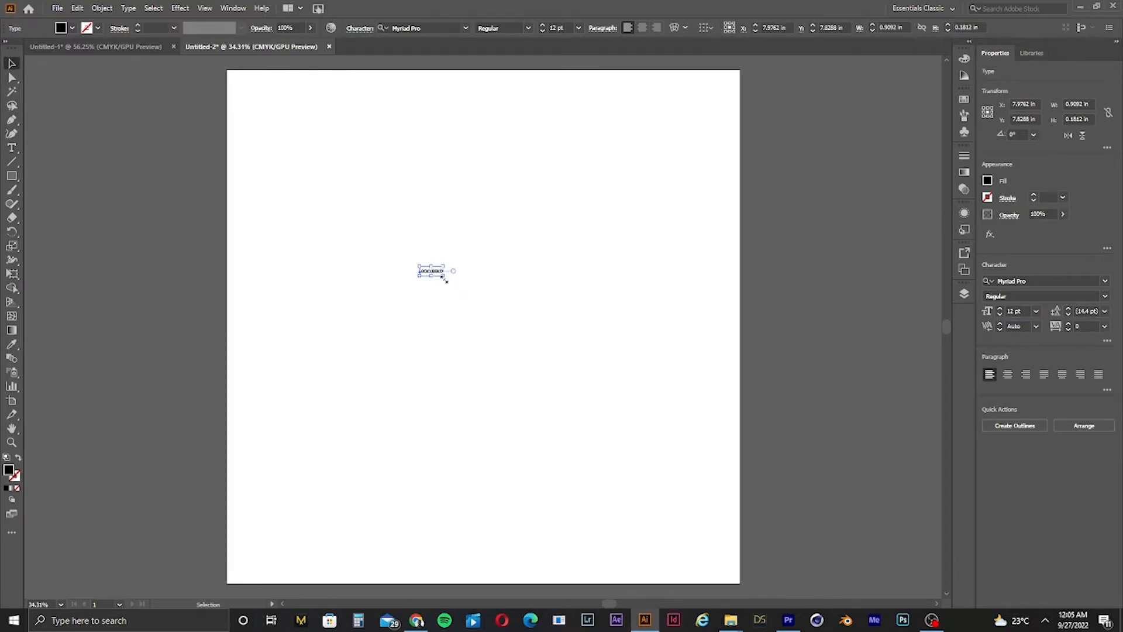
pyautogui.moveTo(446, 280); pyautogui.dragTo(770, 349)
pyautogui.press('t')
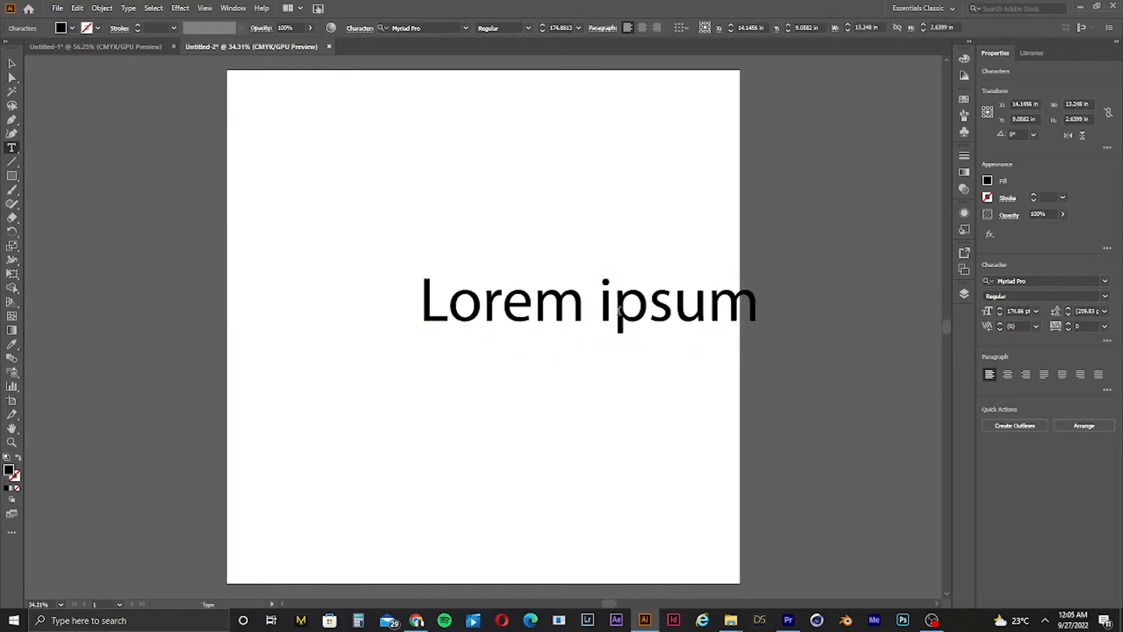
# Step: Retype the placeholder text as tttyuuj, then delete the text object
pyautogui.click(619, 310)
pyautogui.hotkey('ctrl', 'a')
pyautogui.write('ttty')
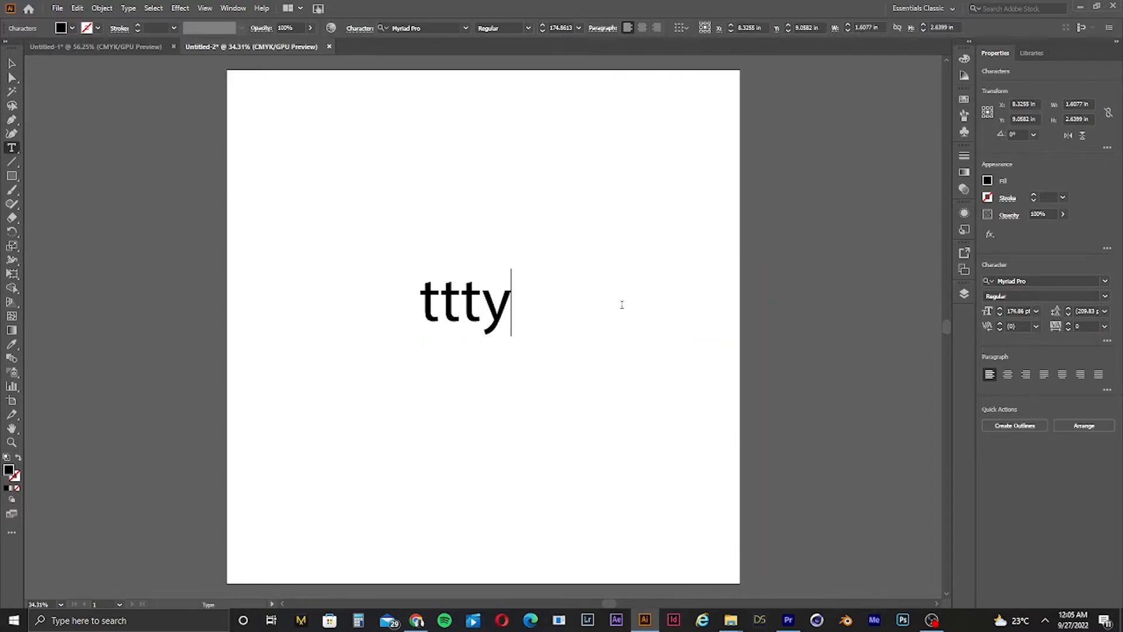
pyautogui.write('uuj')
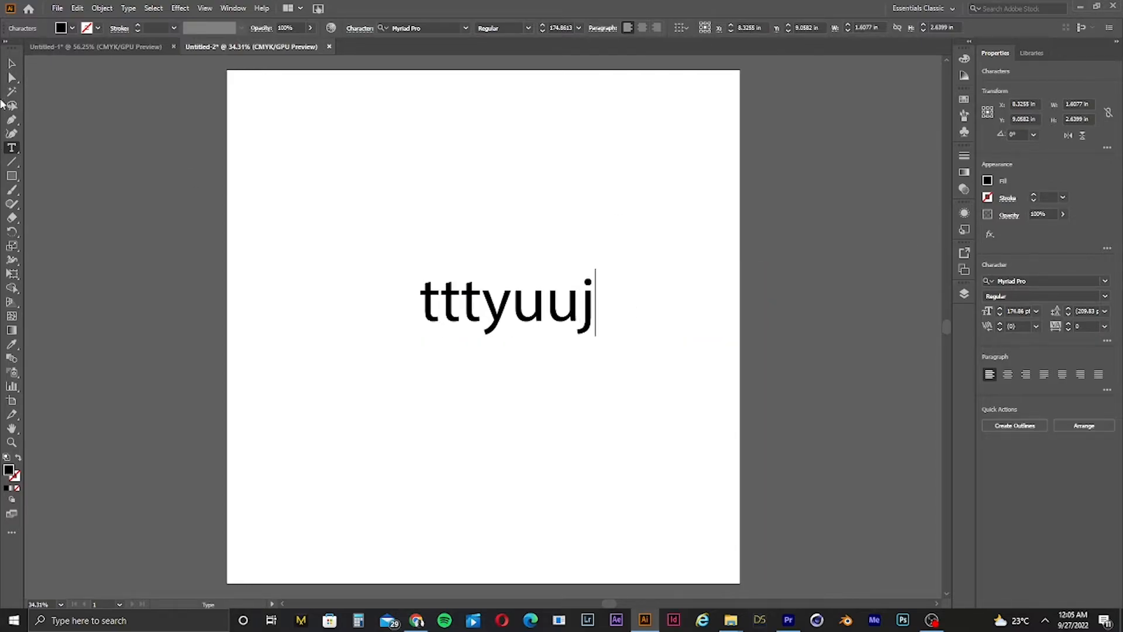
pyautogui.click(11, 63)
pyautogui.press('Delete')
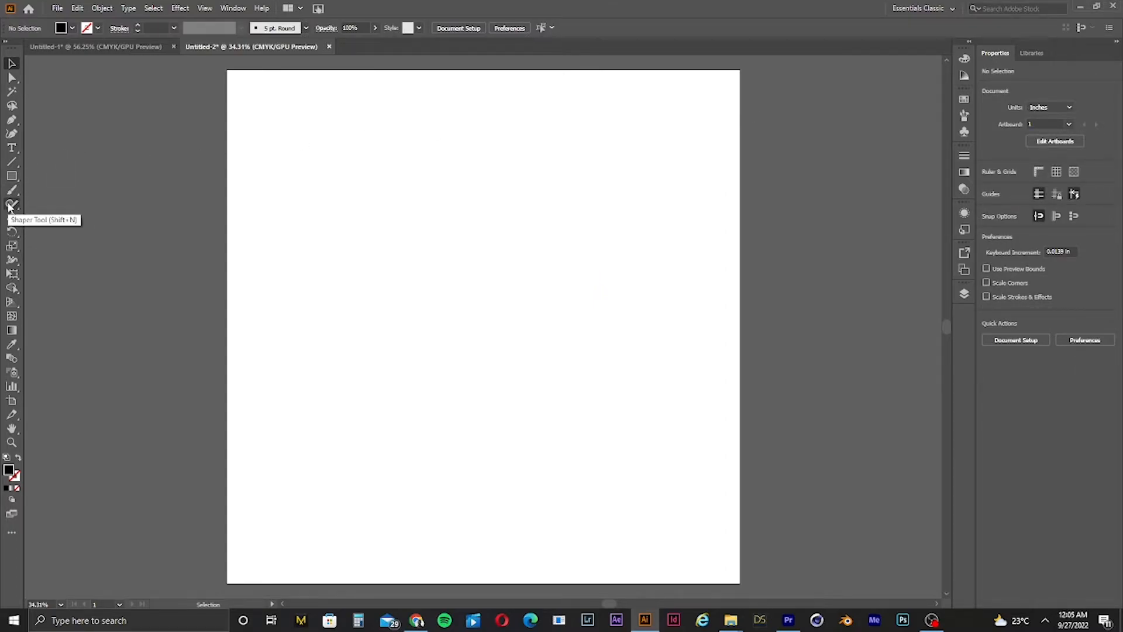
# Step: Scribble four freehand Paintbrush strokes across the middle of the artboard
pyautogui.click(12, 401)
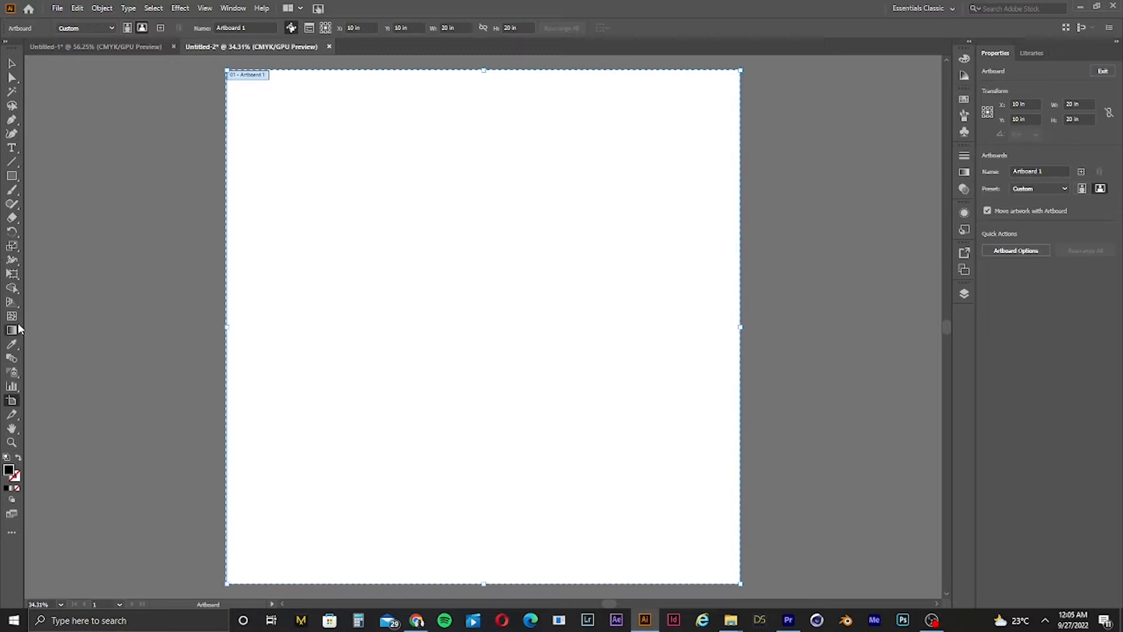
pyautogui.click(11, 192)
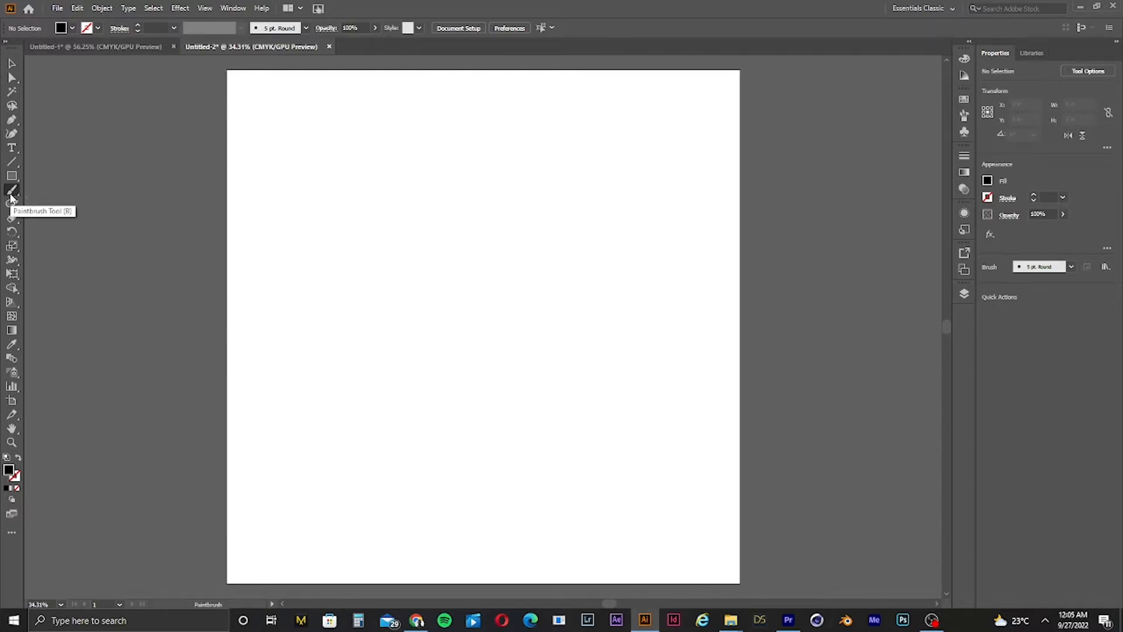
pyautogui.moveTo(485, 253)
pyautogui.mouseDown()
pyautogui.moveTo(321, 269)
pyautogui.moveTo(490, 301)
pyautogui.mouseUp()
pyautogui.moveTo(537, 261)
pyautogui.mouseDown()
pyautogui.moveTo(641, 361)
pyautogui.moveTo(570, 336)
pyautogui.mouseUp()
pyautogui.moveTo(669, 279)
pyautogui.mouseDown()
pyautogui.moveTo(646, 323)
pyautogui.moveTo(772, 337)
pyautogui.moveTo(742, 390)
pyautogui.moveTo(430, 400)
pyautogui.mouseUp()
pyautogui.moveTo(414, 337)
pyautogui.mouseDown()
pyautogui.moveTo(570, 384)
pyautogui.moveTo(368, 306)
pyautogui.moveTo(517, 298)
pyautogui.mouseUp()
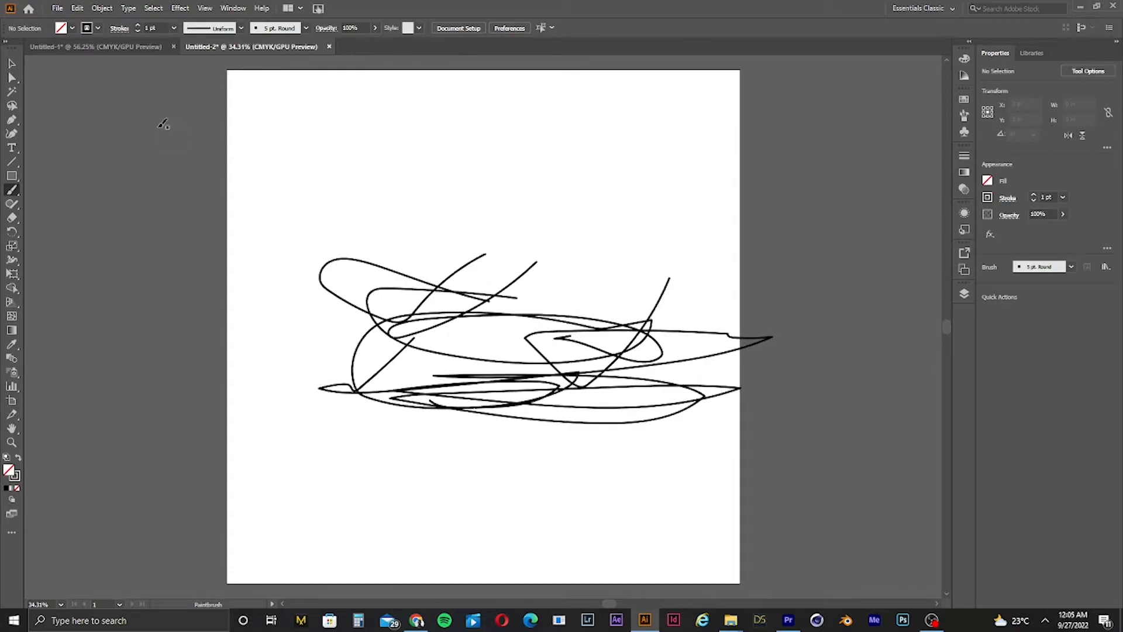
# Step: Switch the brush to a tapered width profile and paint two more strokes near the top of the artboard
pyautogui.click(241, 28)
pyautogui.click(225, 65)
pyautogui.moveTo(506, 155)
pyautogui.mouseDown()
pyautogui.moveTo(424, 172)
pyautogui.moveTo(508, 170)
pyautogui.mouseUp()
pyautogui.moveTo(545, 136); pyautogui.dragTo(531, 200)
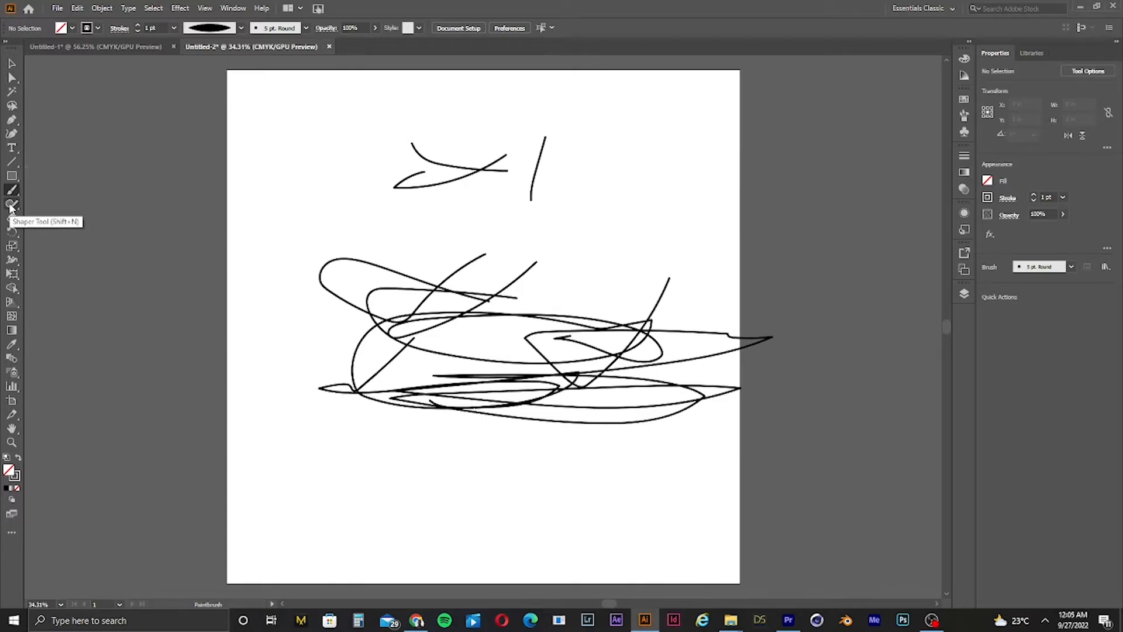
# Step: Enlarge the Eraser and erase three sweeps through the scribbled strokes
pyautogui.click(11, 218)
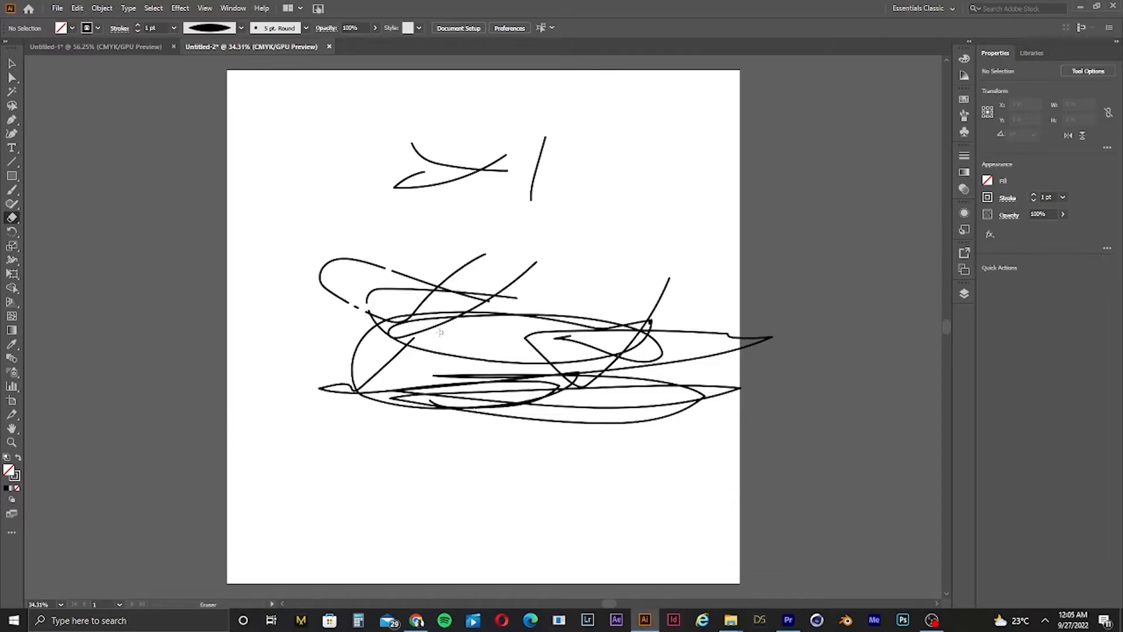
pyautogui.press(']')
pyautogui.press(']')
pyautogui.press(']')
pyautogui.press(']')
pyautogui.press(']')
pyautogui.press(']')
pyautogui.moveTo(489, 238); pyautogui.dragTo(344, 380)
pyautogui.moveTo(489, 273)
pyautogui.mouseDown()
pyautogui.moveTo(599, 295)
pyautogui.moveTo(528, 396)
pyautogui.moveTo(790, 349)
pyautogui.moveTo(785, 386)
pyautogui.moveTo(643, 415)
pyautogui.mouseUp()
pyautogui.moveTo(383, 455)
pyautogui.mouseDown()
pyautogui.moveTo(469, 396)
pyautogui.moveTo(454, 361)
pyautogui.moveTo(521, 279)
pyautogui.moveTo(374, 276)
pyautogui.moveTo(436, 238)
pyautogui.moveTo(360, 287)
pyautogui.moveTo(904, 275)
pyautogui.moveTo(801, 309)
pyautogui.mouseUp()
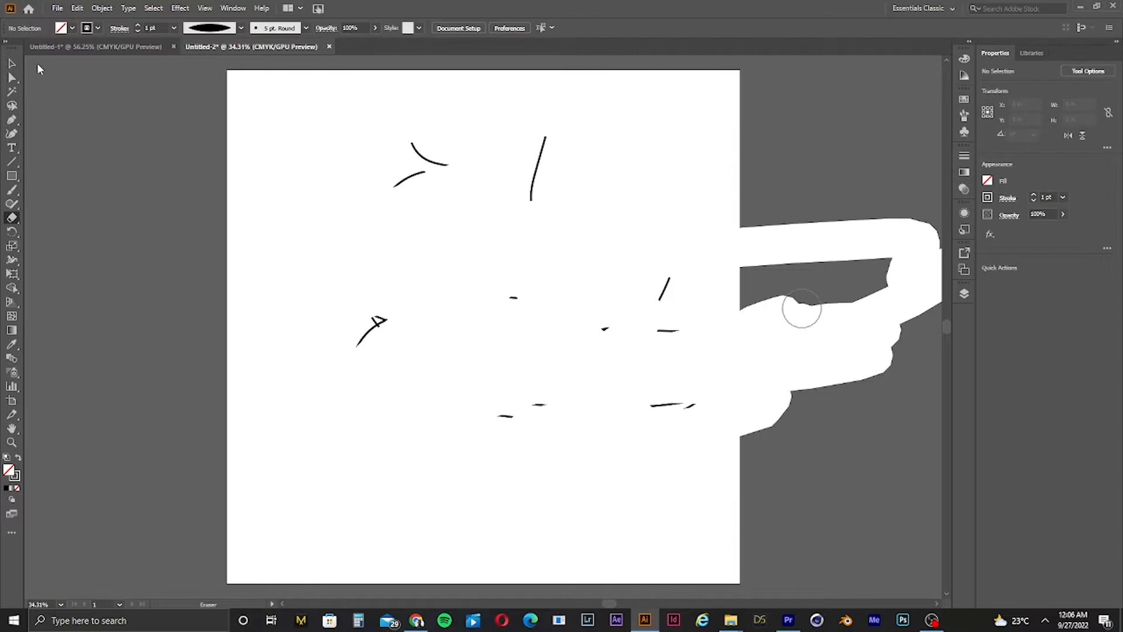
pyautogui.click(11, 246)
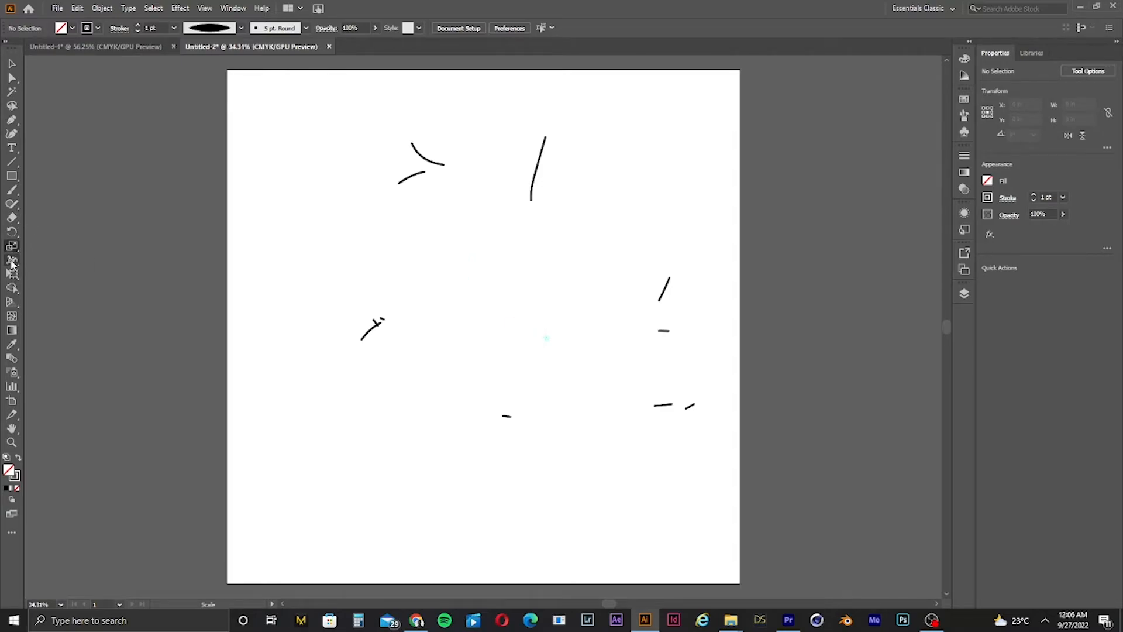
pyautogui.click(12, 273)
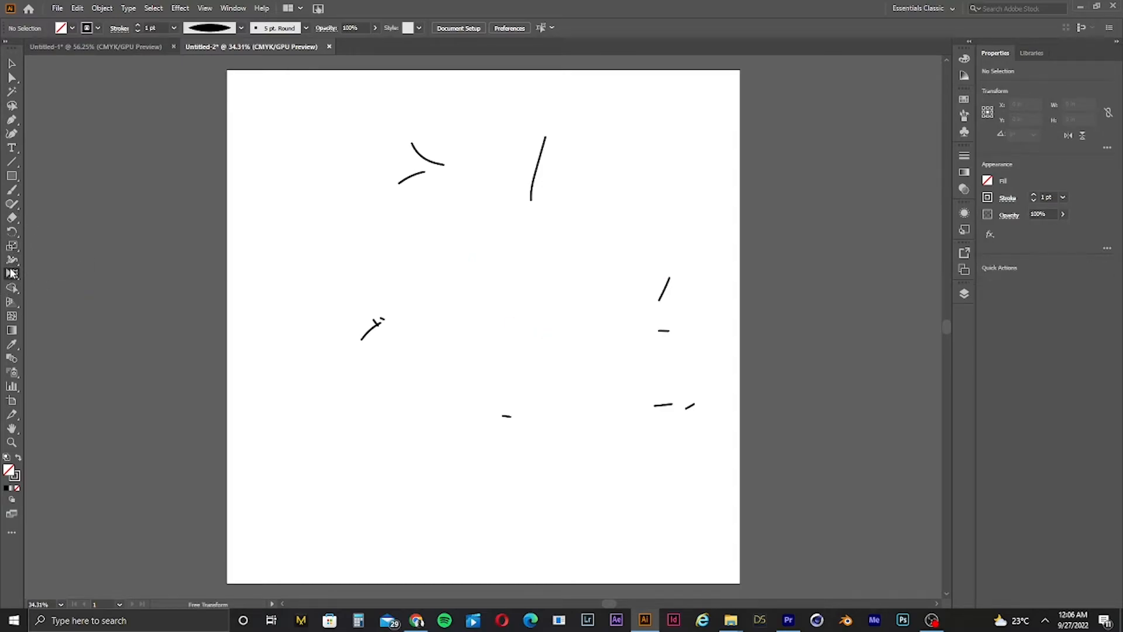
pyautogui.click(11, 287)
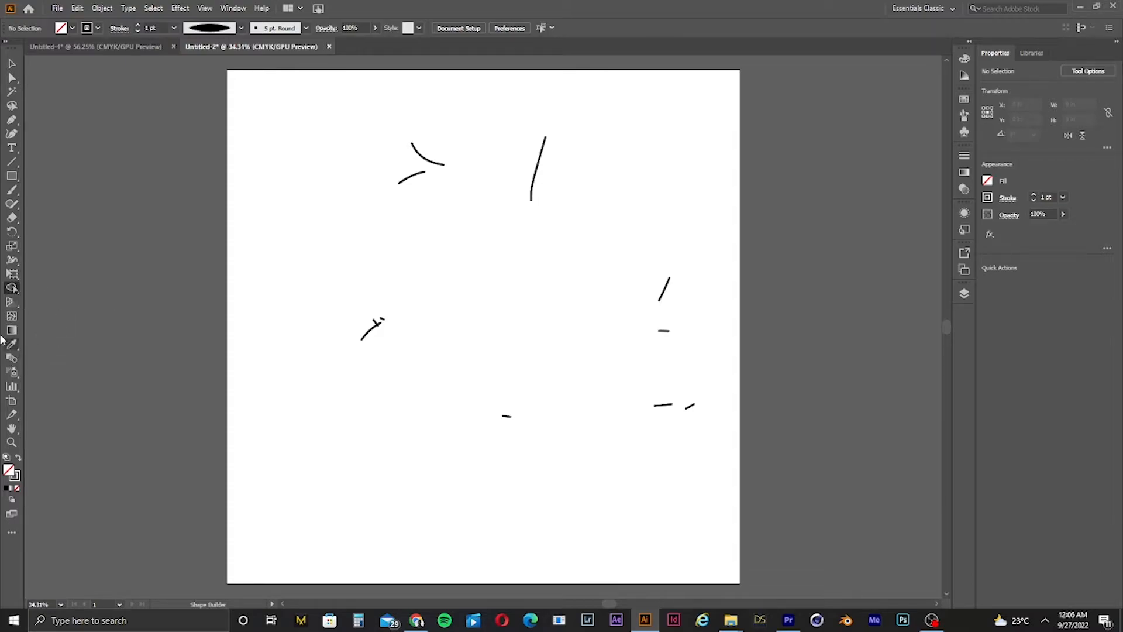
# Step: Widen the artboard by extending its left and right edges to about 27.7 in wide
pyautogui.click(12, 401)
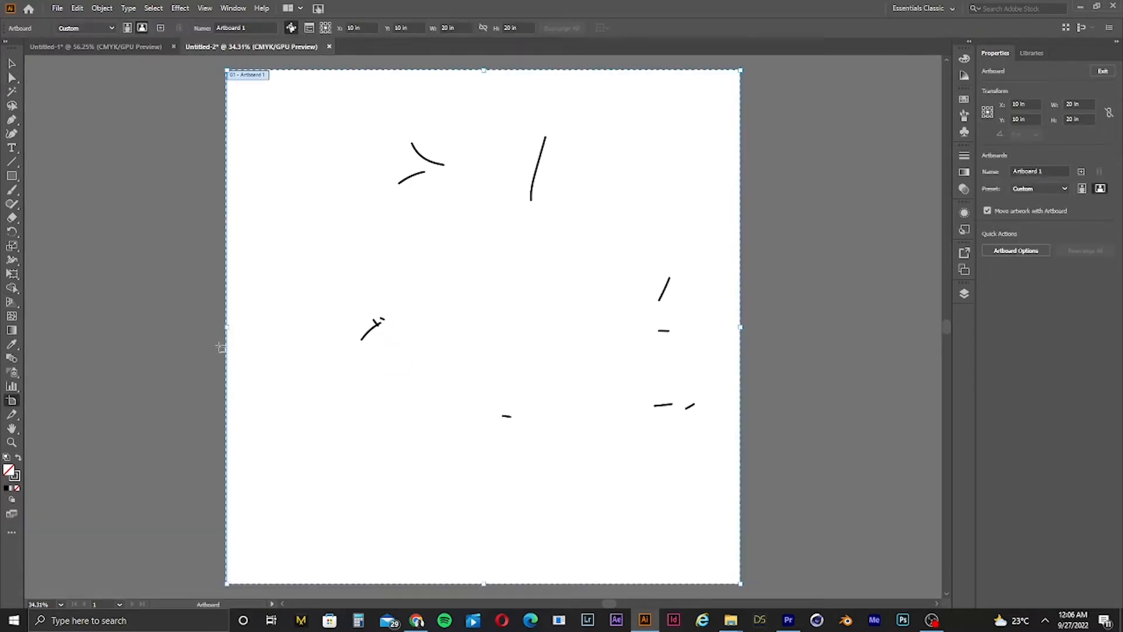
pyautogui.moveTo(227, 323); pyautogui.dragTo(133, 333)
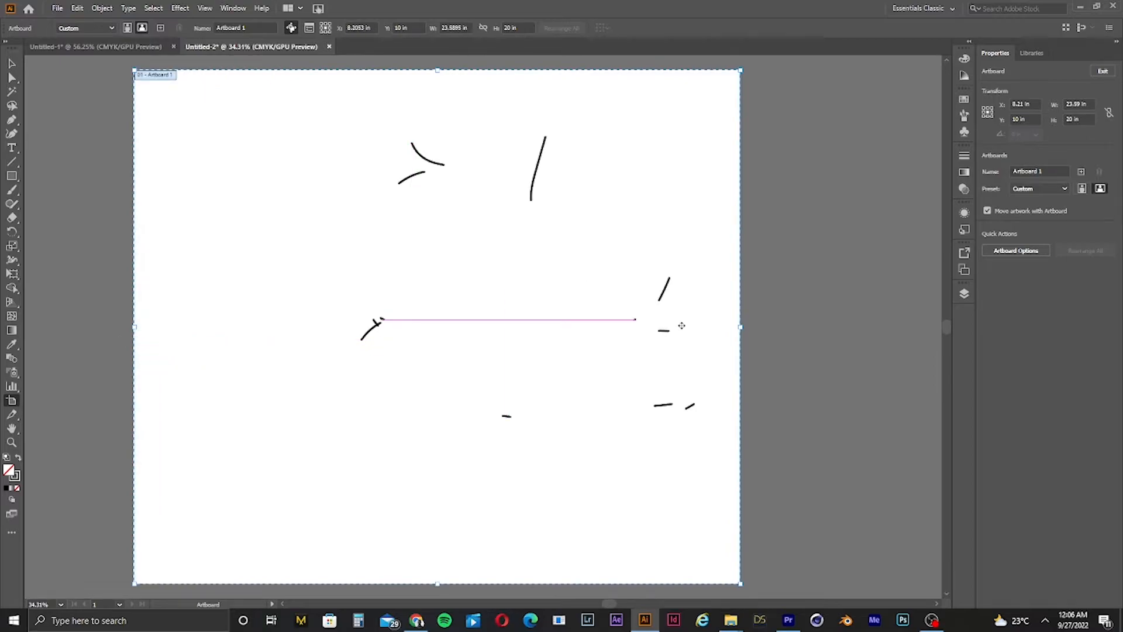
pyautogui.moveTo(740, 326); pyautogui.dragTo(846, 310)
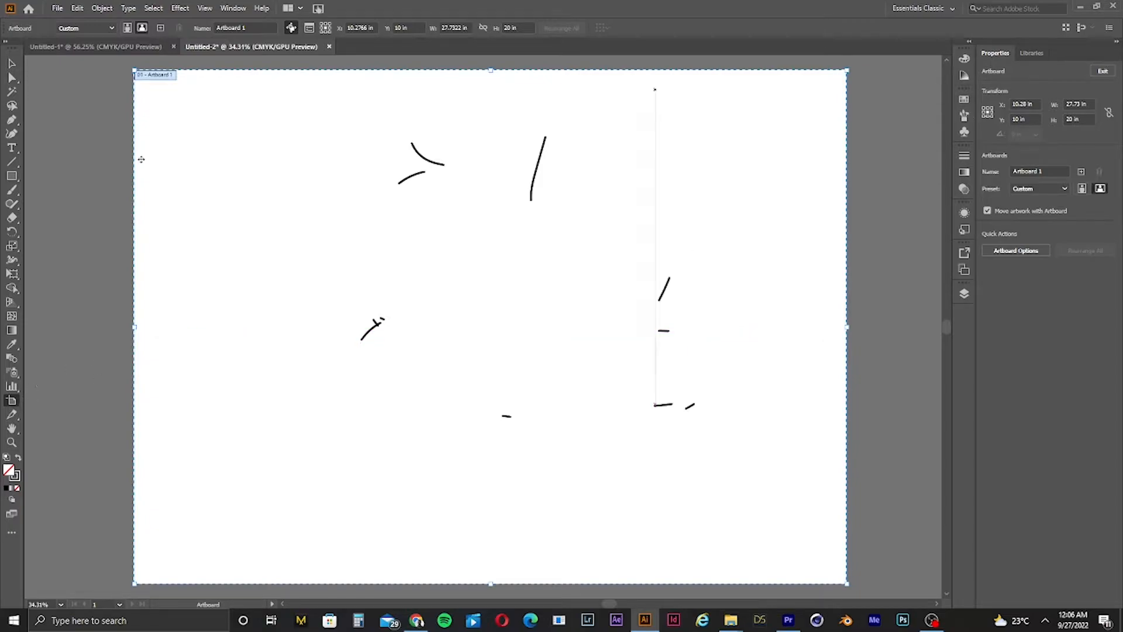
pyautogui.click(11, 63)
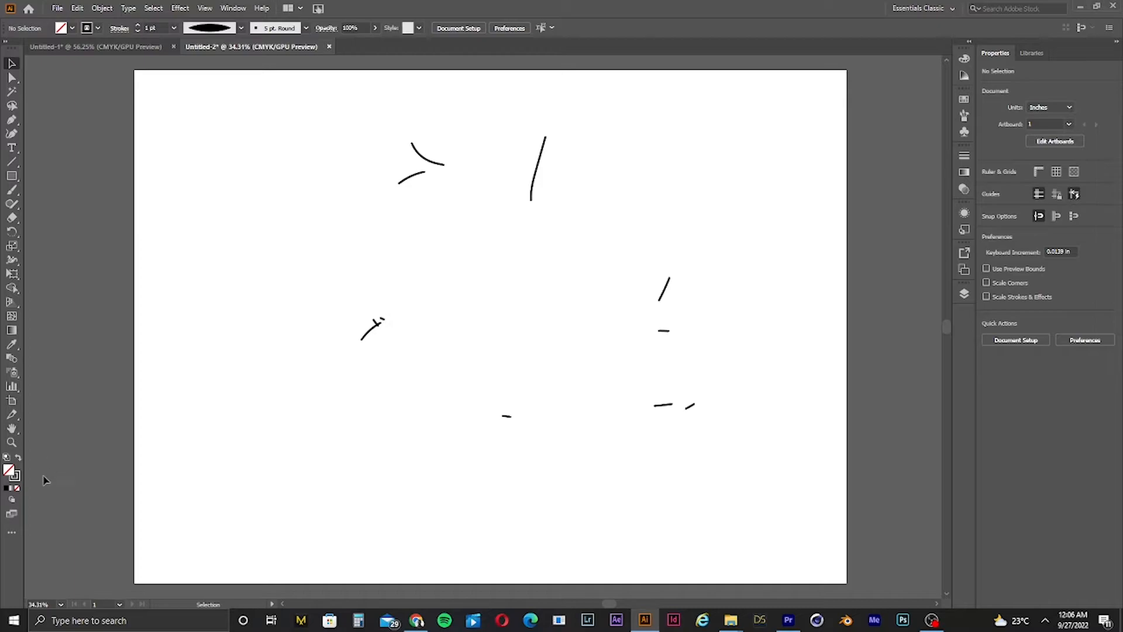
pyautogui.click(11, 442)
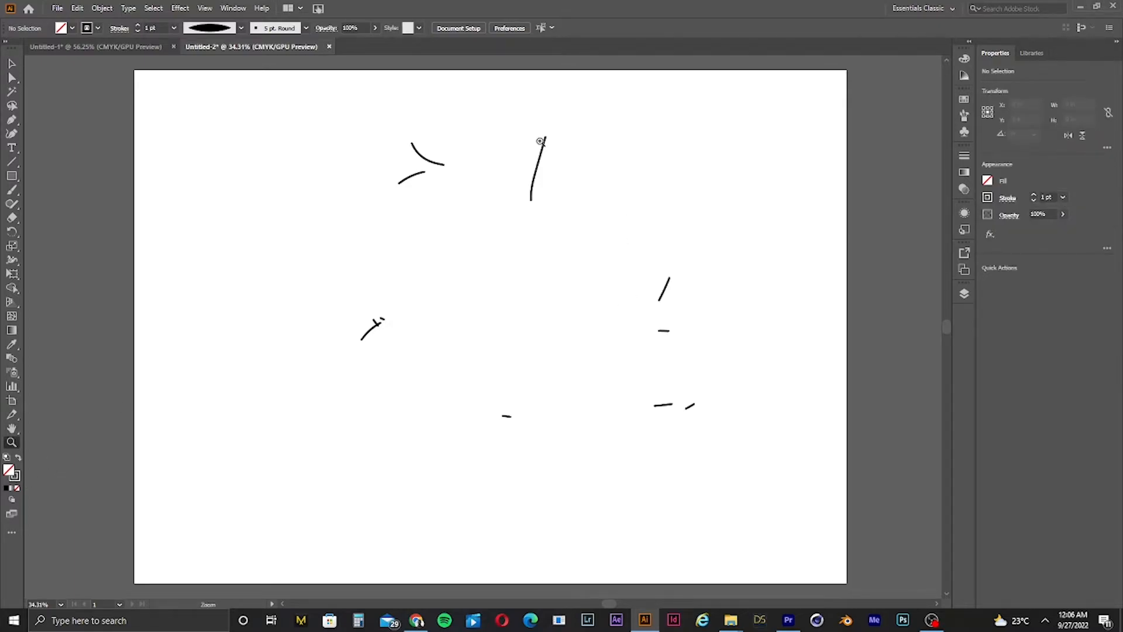
pyautogui.moveTo(539, 142); pyautogui.dragTo(372, 217)
pyautogui.hotkey('ctrl', '0')
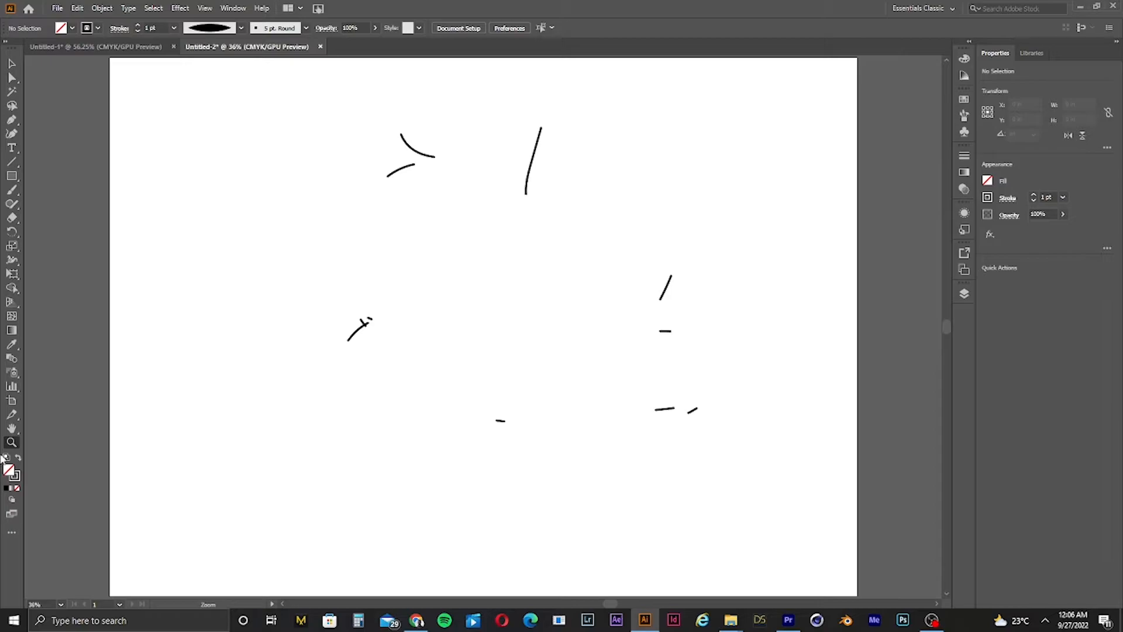
pyautogui.click(10, 428)
pyautogui.moveTo(537, 152); pyautogui.dragTo(274, 248)
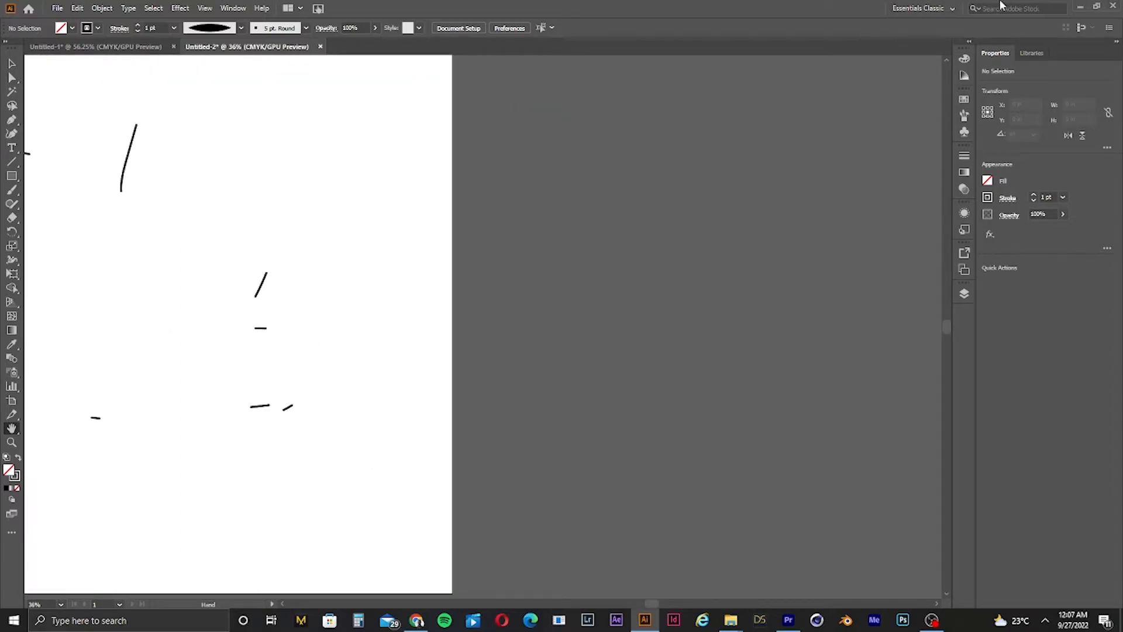
pyautogui.moveTo(320, 189)
pyautogui.mouseDown()
pyautogui.moveTo(666, 398)
pyautogui.moveTo(712, 201)
pyautogui.moveTo(701, 180)
pyautogui.moveTo(717, 185)
pyautogui.mouseUp()
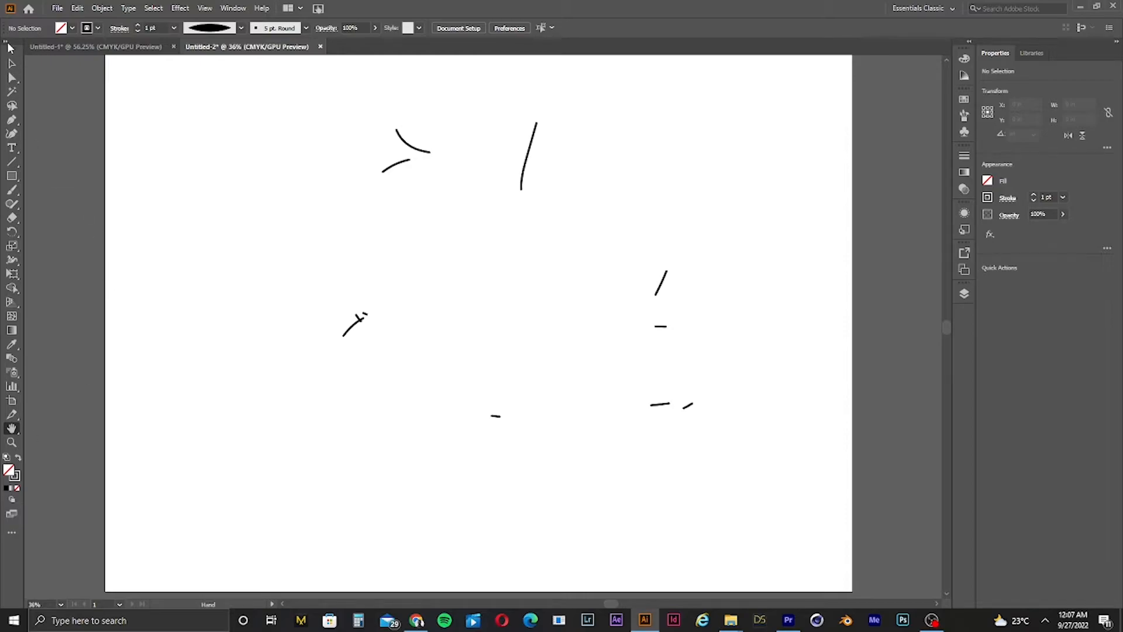
pyautogui.click(13, 62)
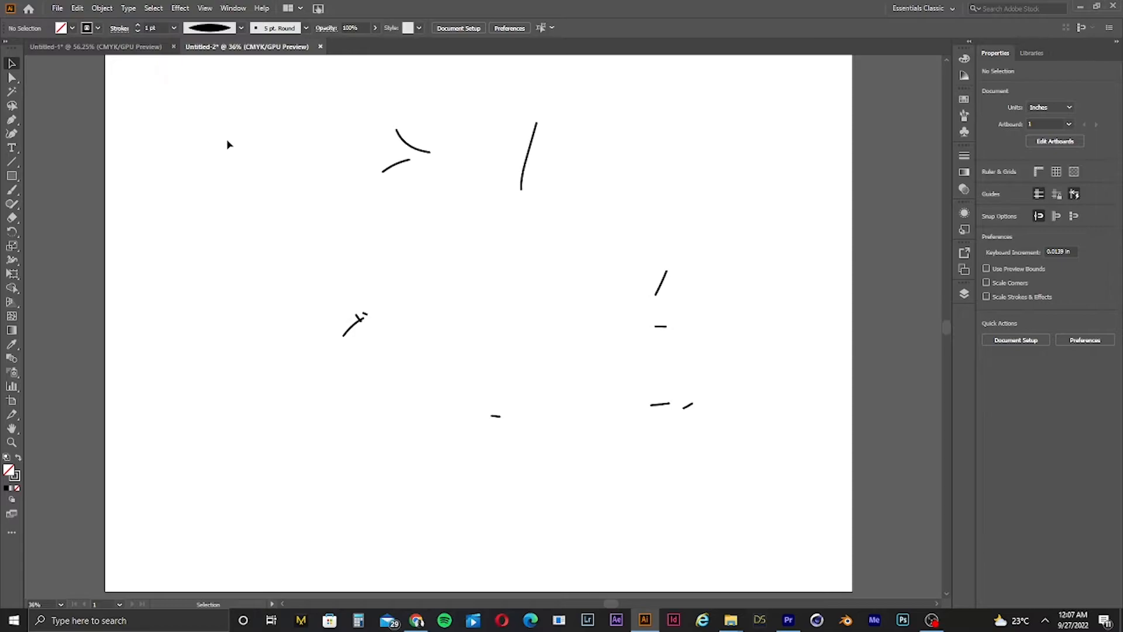
pyautogui.click(61, 8)
pyautogui.click(64, 8)
pyautogui.click(233, 8)
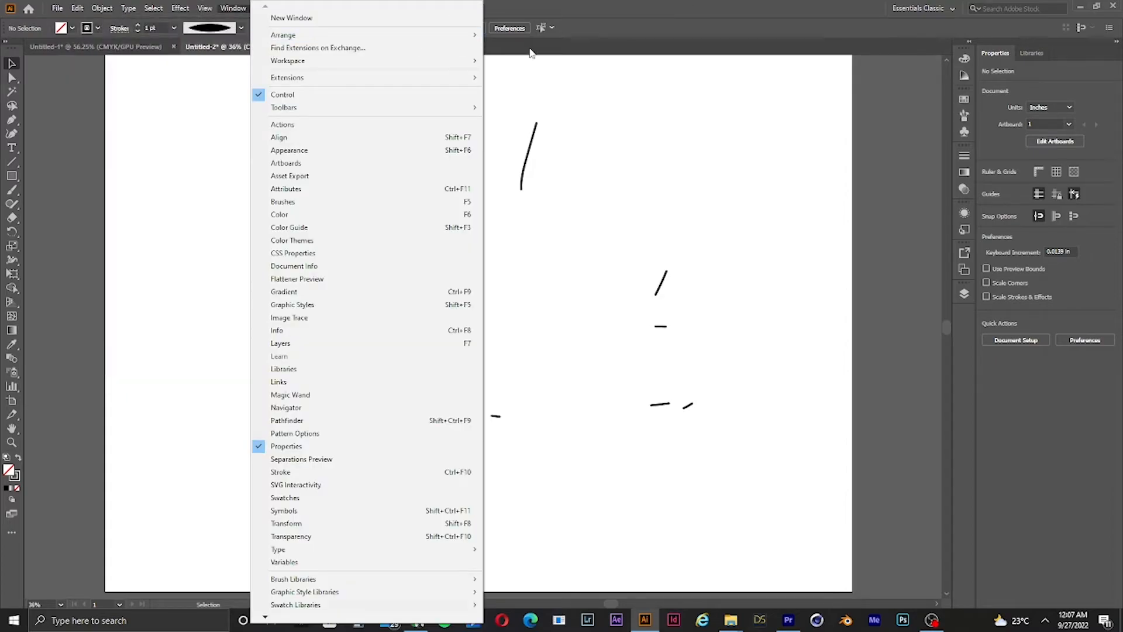
pyautogui.click(659, 88)
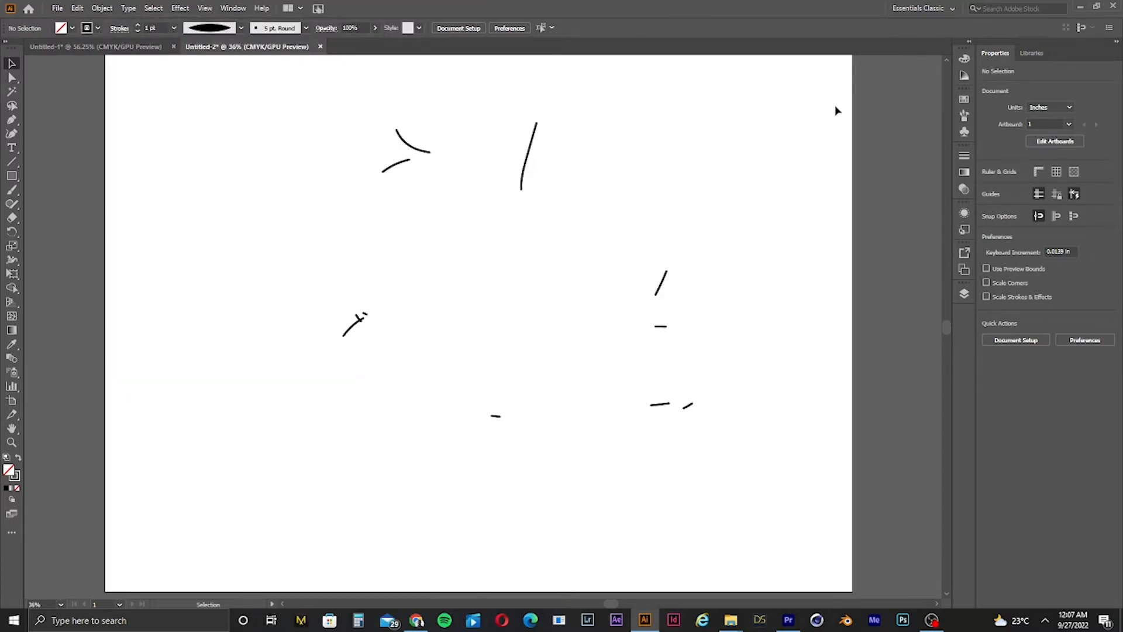
# Step: Select all the remaining stroke fragments and delete them
pyautogui.moveTo(170, 143); pyautogui.dragTo(596, 457)
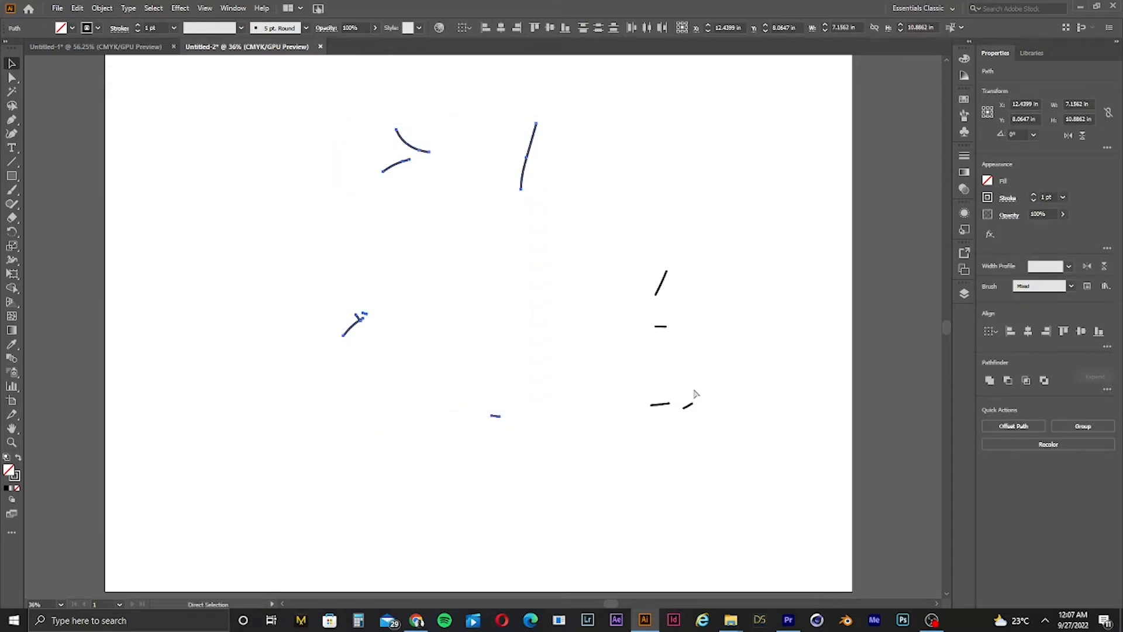
pyautogui.hotkey('ctrl', 'a')
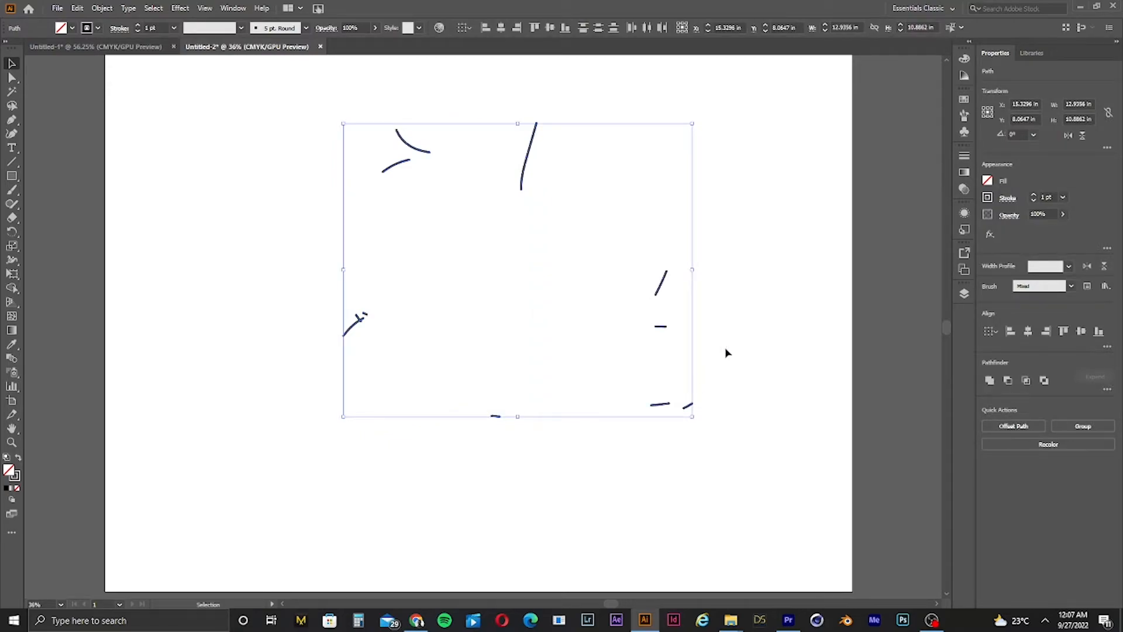
pyautogui.press('Delete')
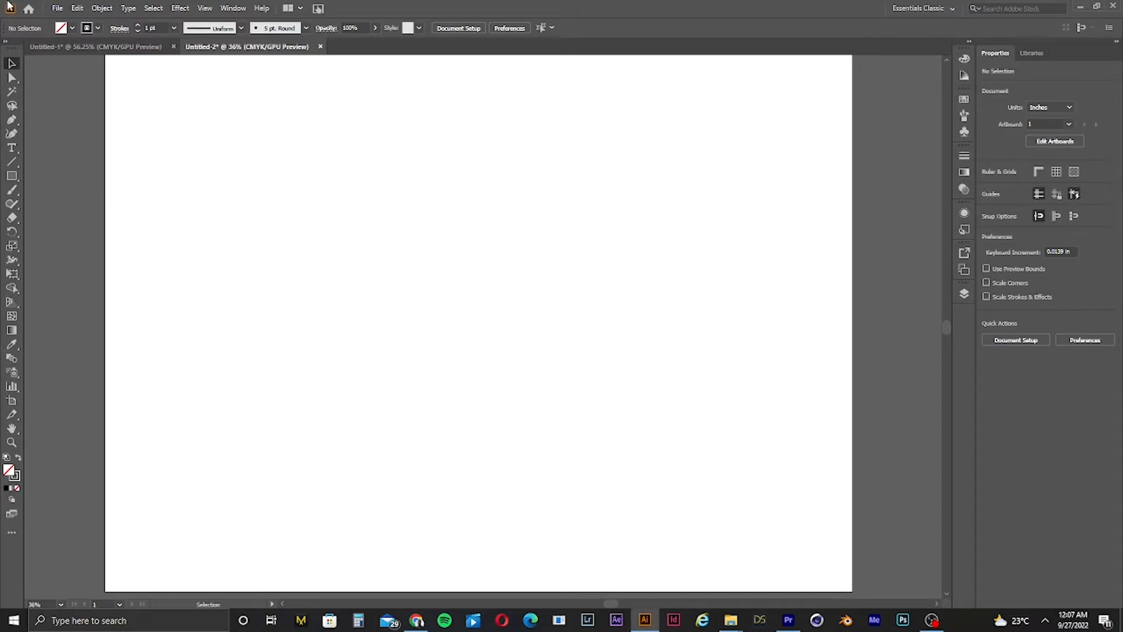
# Step: Place placeholder point text on the artboard, move it left, and scale it up to about 278 pt
pyautogui.click(11, 148)
pyautogui.click(394, 285)
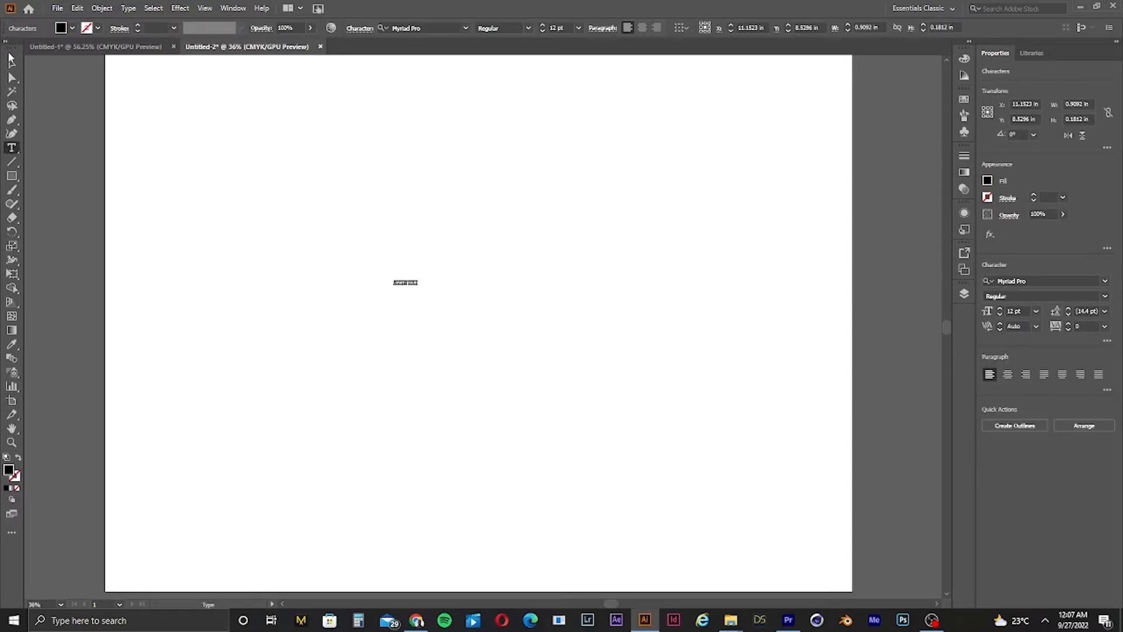
pyautogui.click(11, 63)
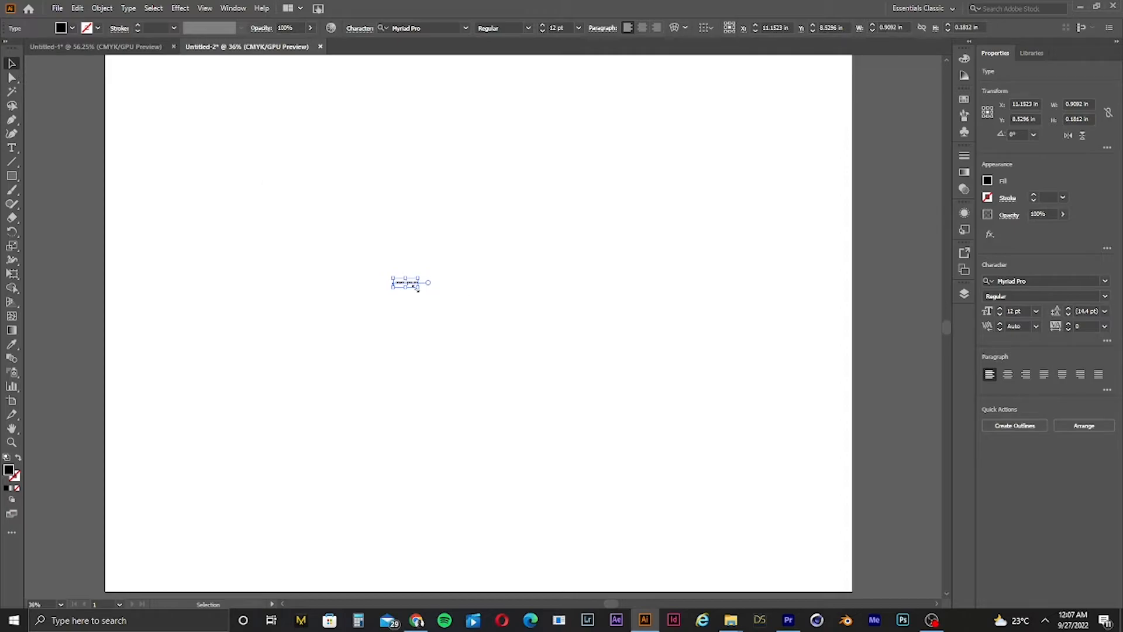
pyautogui.moveTo(417, 287); pyautogui.dragTo(858, 414)
pyautogui.moveTo(658, 329); pyautogui.dragTo(438, 296)
pyautogui.moveTo(550, 330); pyautogui.dragTo(746, 397)
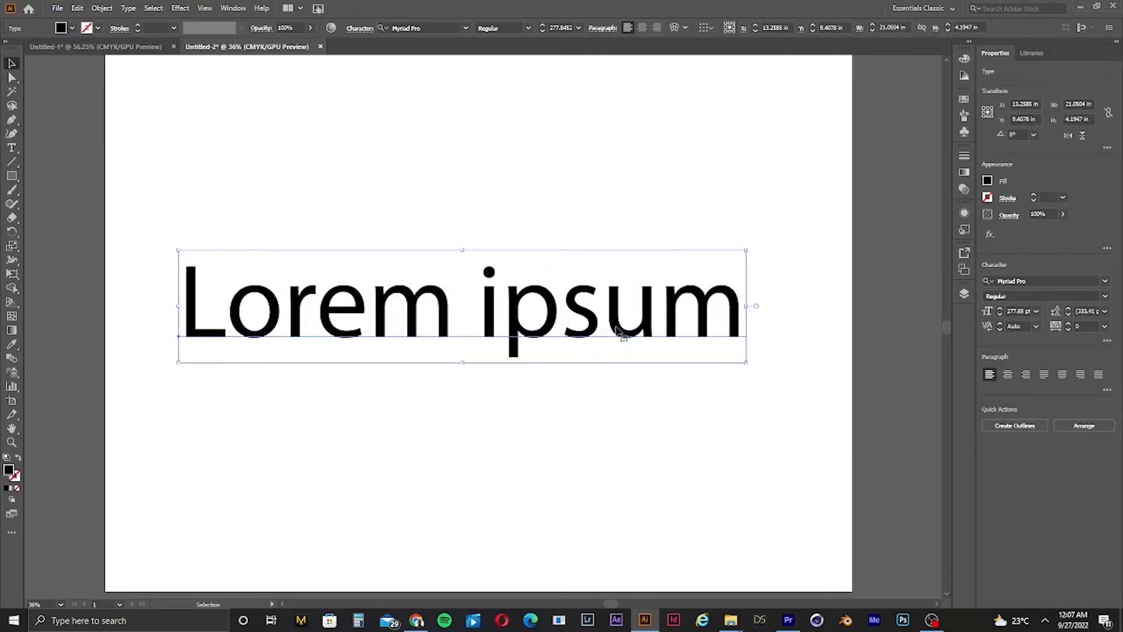
# Step: Replace the placeholder with two lines reading Tutorial and Light, then select all the text
pyautogui.doubleClick(616, 327)
pyautogui.hotkey('ctrl', 'a')
pyautogui.write('TU')
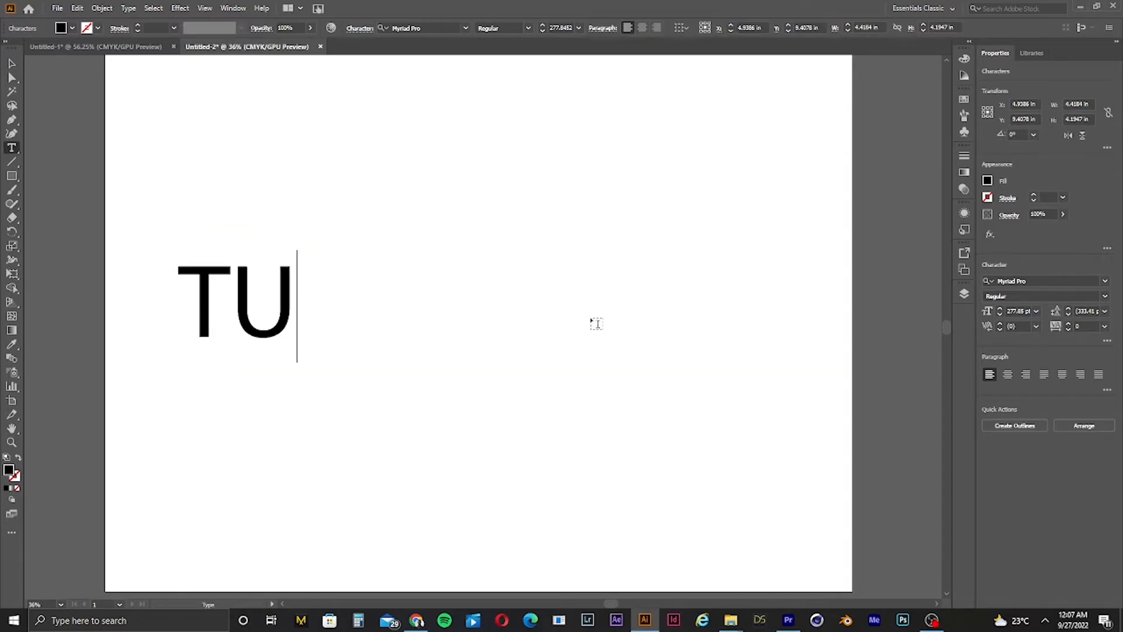
pyautogui.press('BackSpace')
pyautogui.write('u')
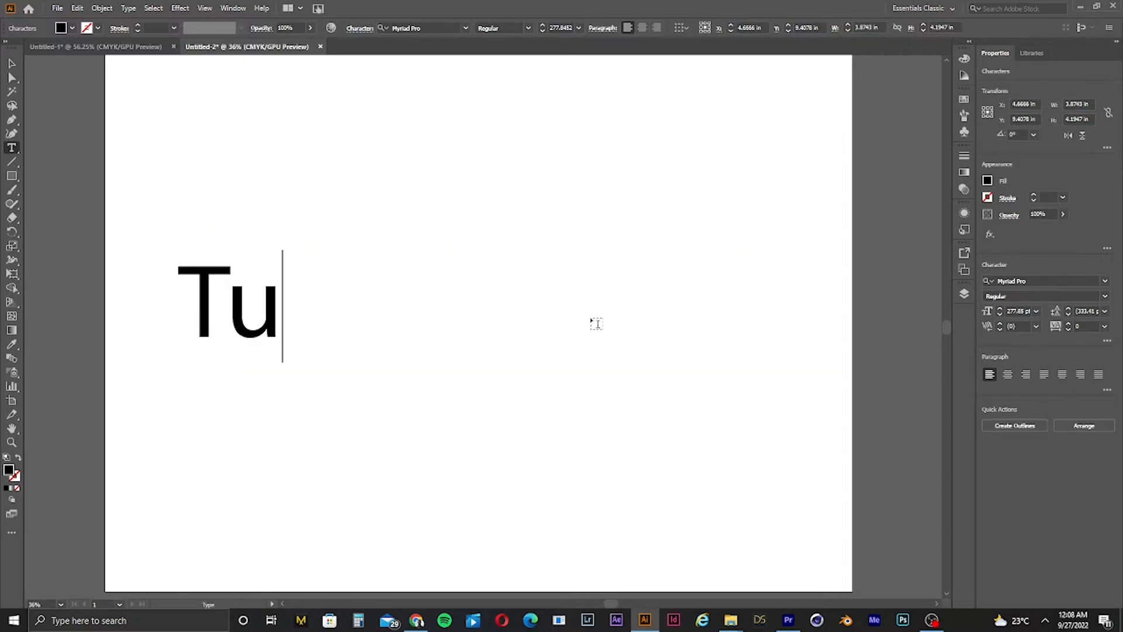
pyautogui.write('toria')
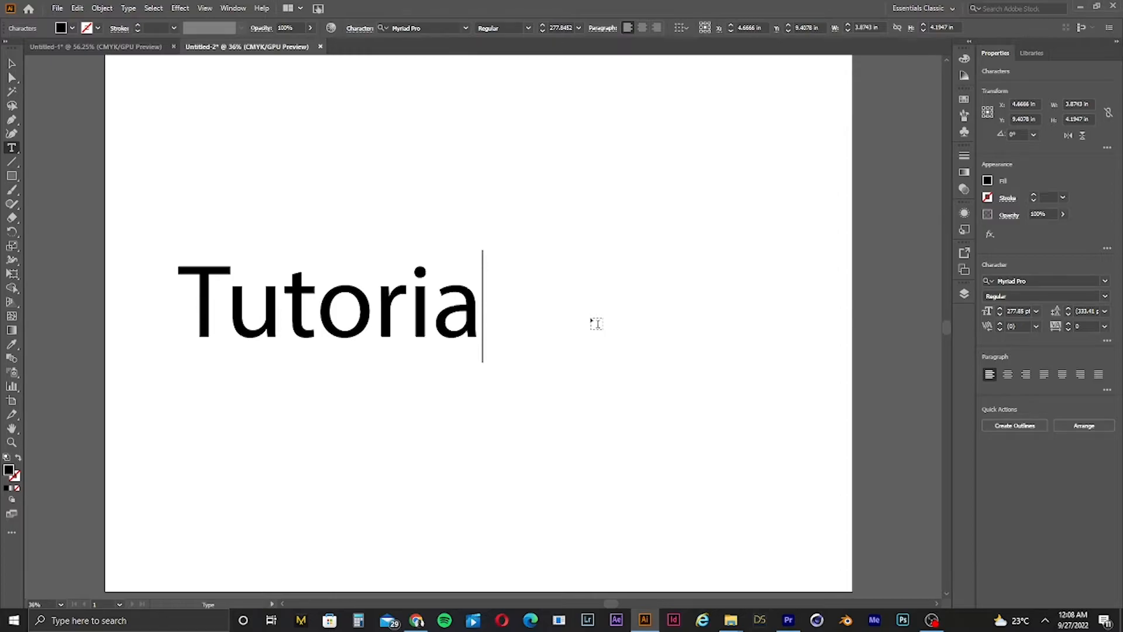
pyautogui.write('l')
pyautogui.press('Return')
pyautogui.write('L')
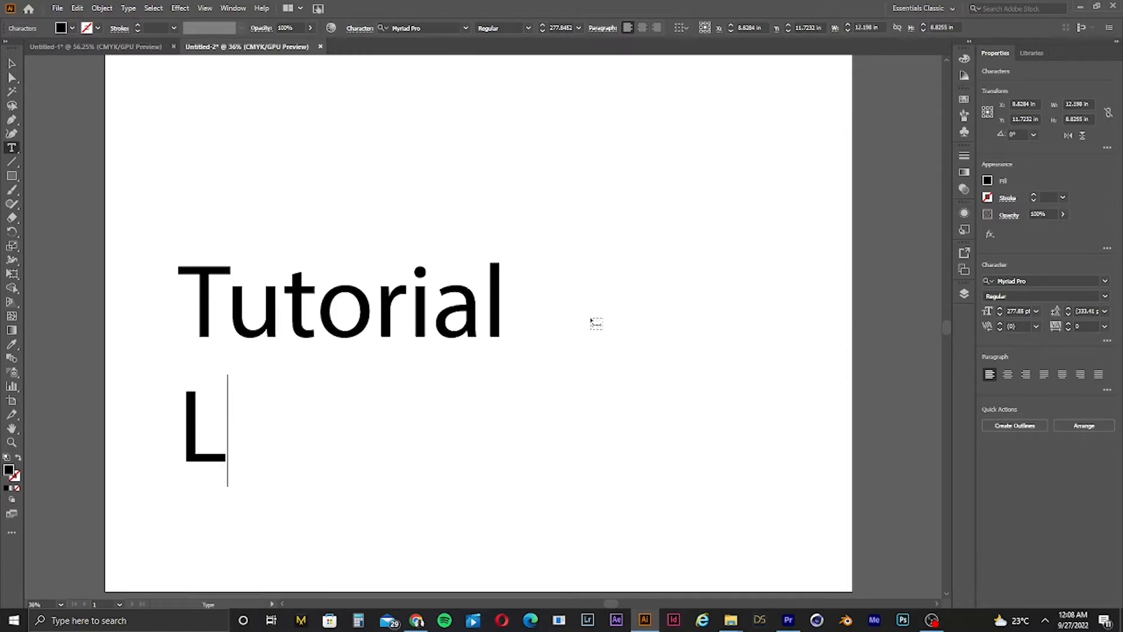
pyautogui.write('ight')
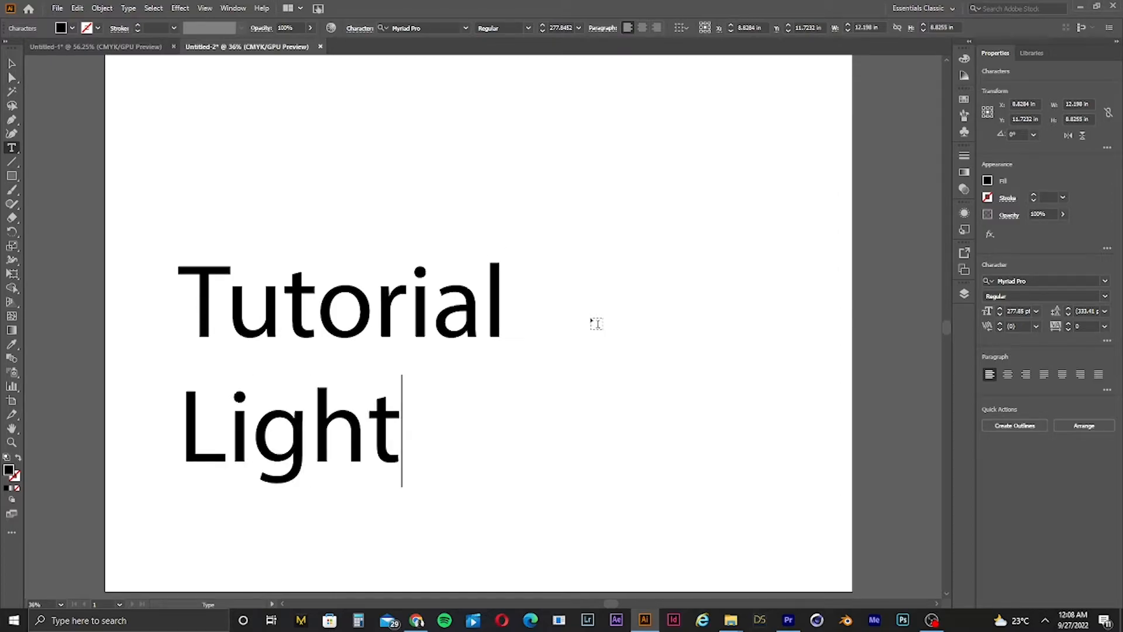
pyautogui.hotkey('ctrl', 'a')
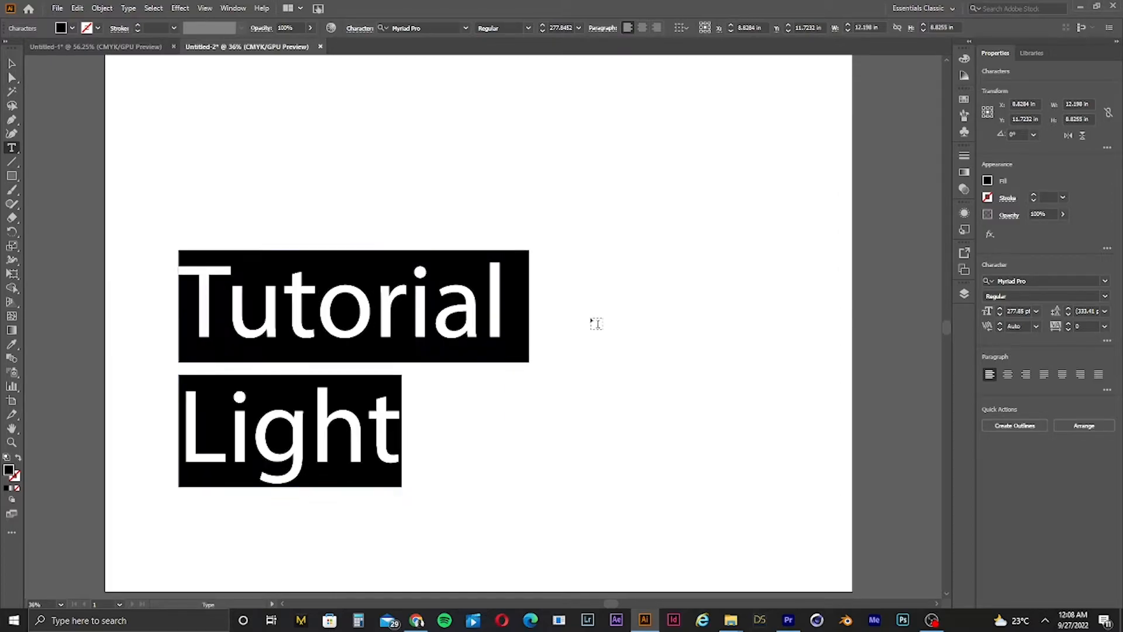
# Step: Delete all the text from the two-line Tutorial Light text box
pyautogui.click(13, 63)
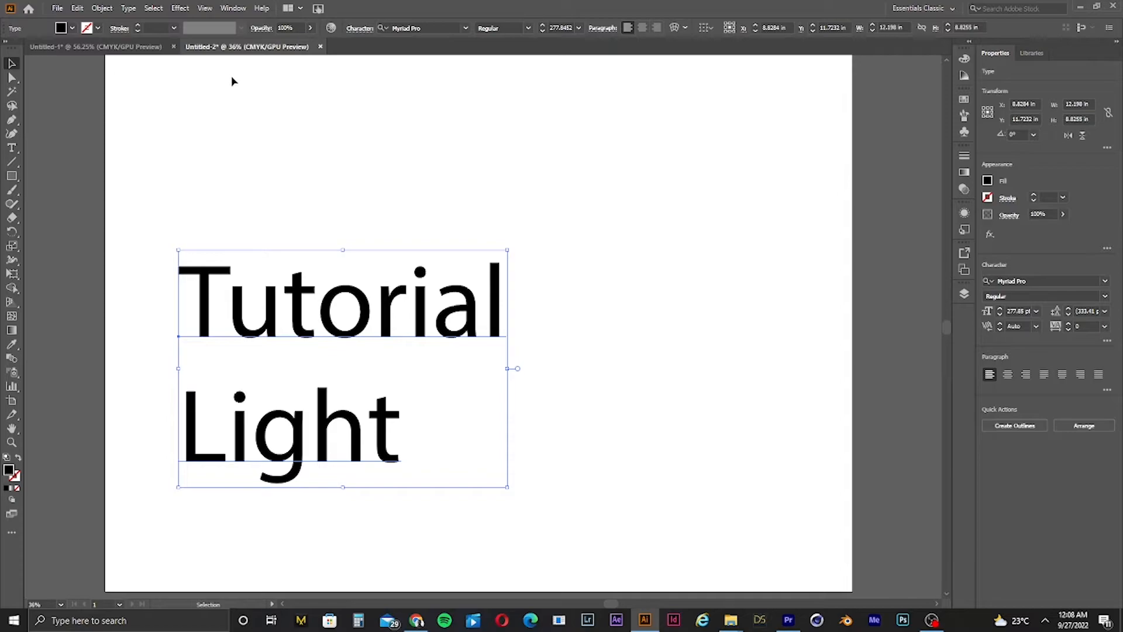
pyautogui.click(337, 208)
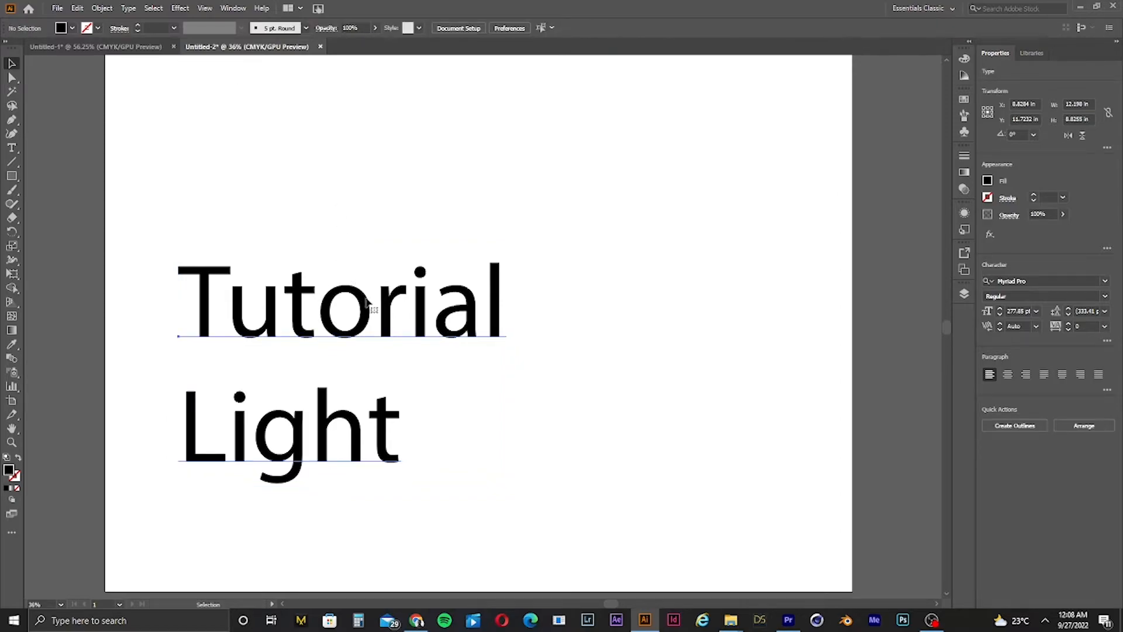
pyautogui.doubleClick(367, 304)
pyautogui.doubleClick(363, 307)
pyautogui.click(360, 311)
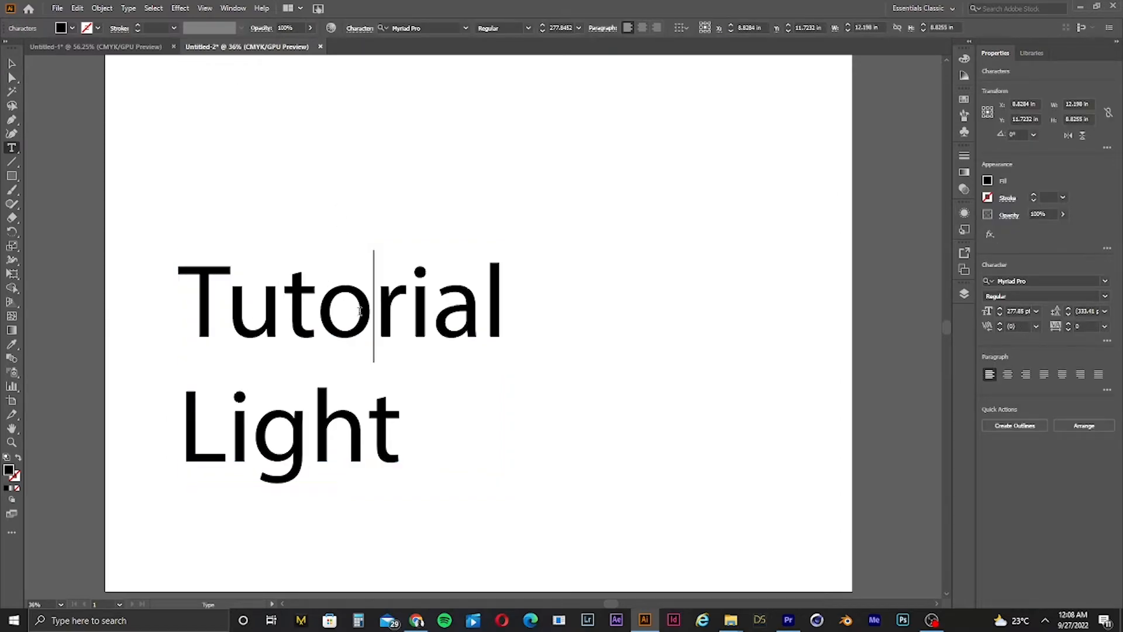
pyautogui.doubleClick(359, 311)
pyautogui.hotkey('ctrl', 'a')
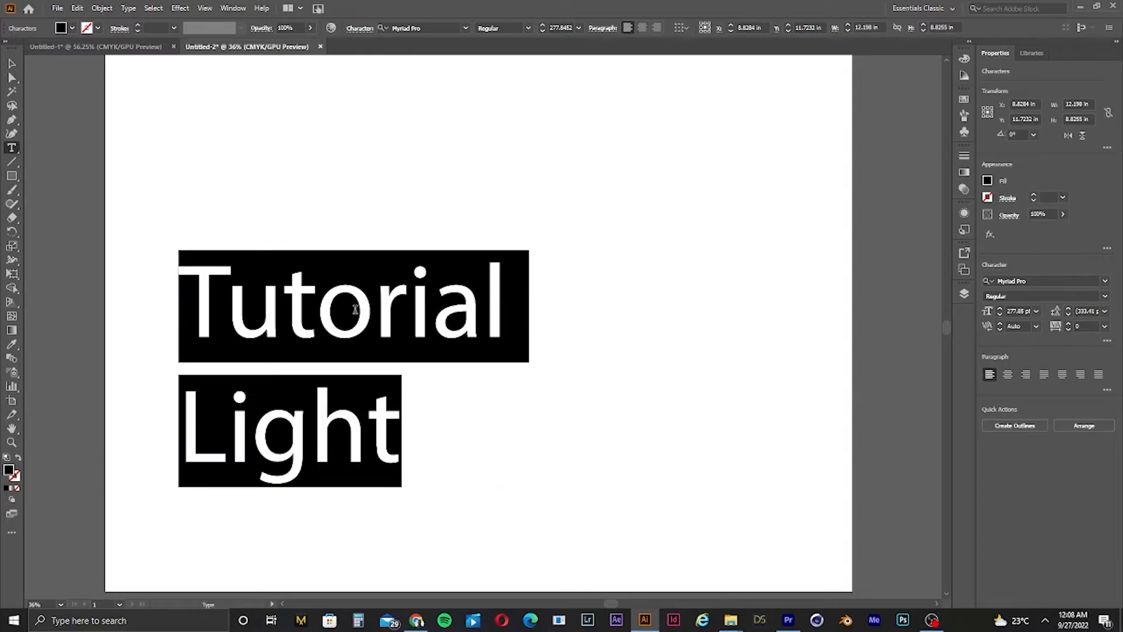
pyautogui.press('BackSpace')
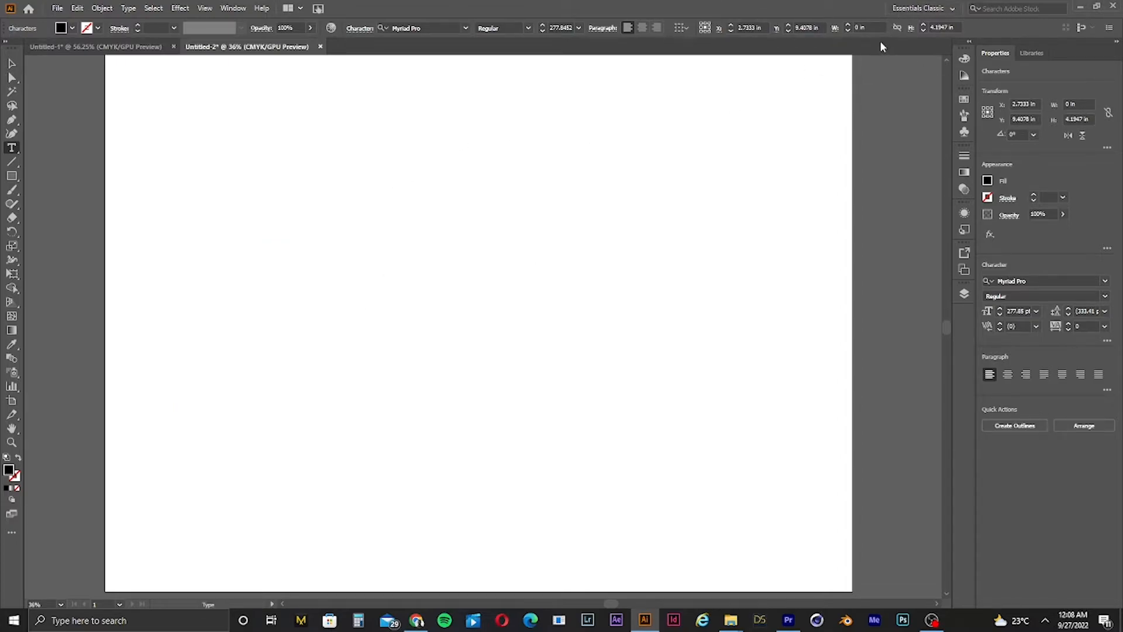
pyautogui.click(12, 62)
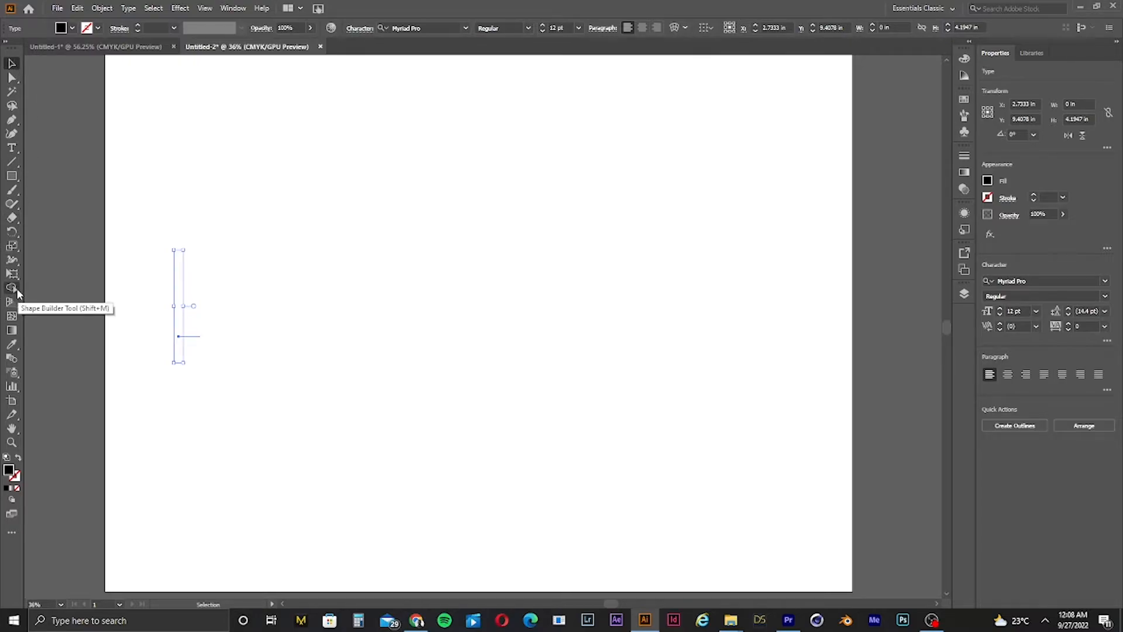
pyautogui.click(131, 240)
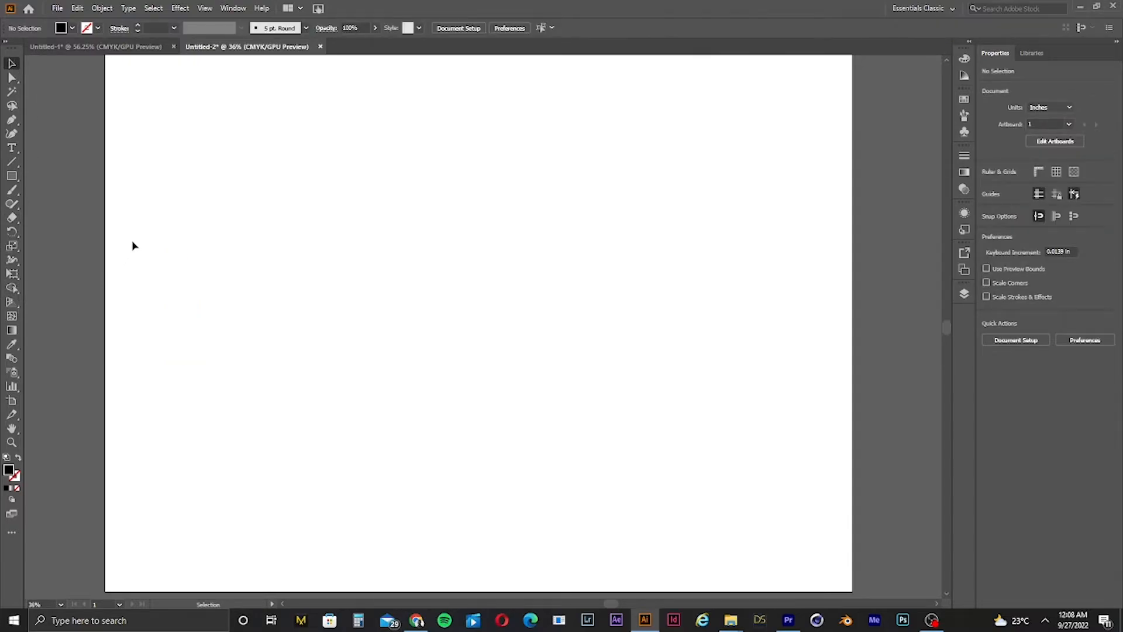
pyautogui.click(12, 288)
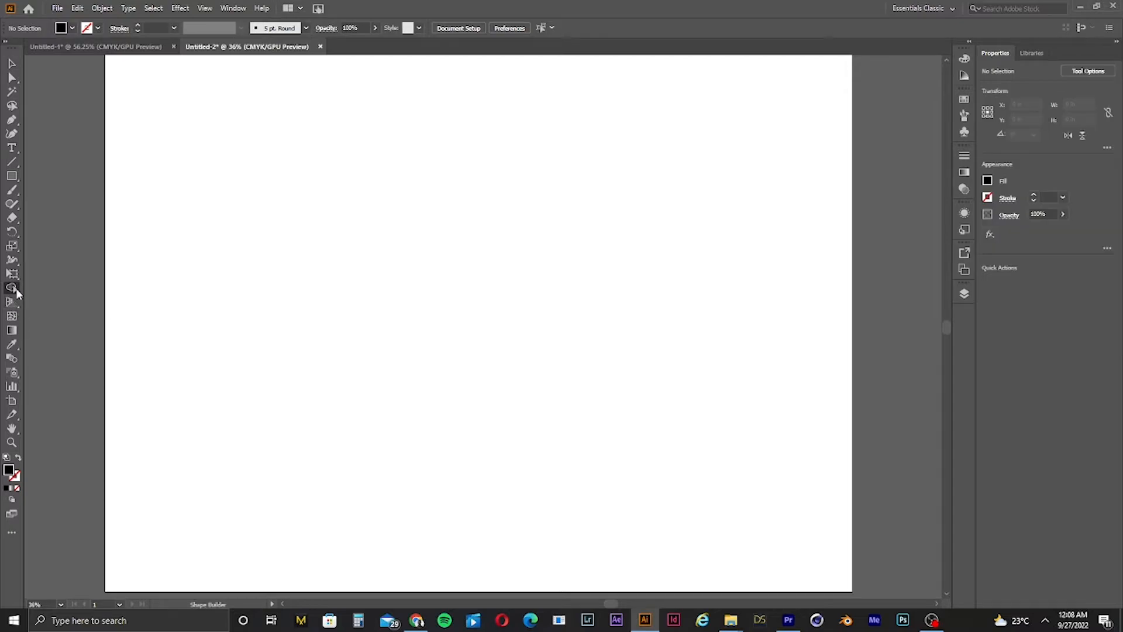
pyautogui.click(8, 66)
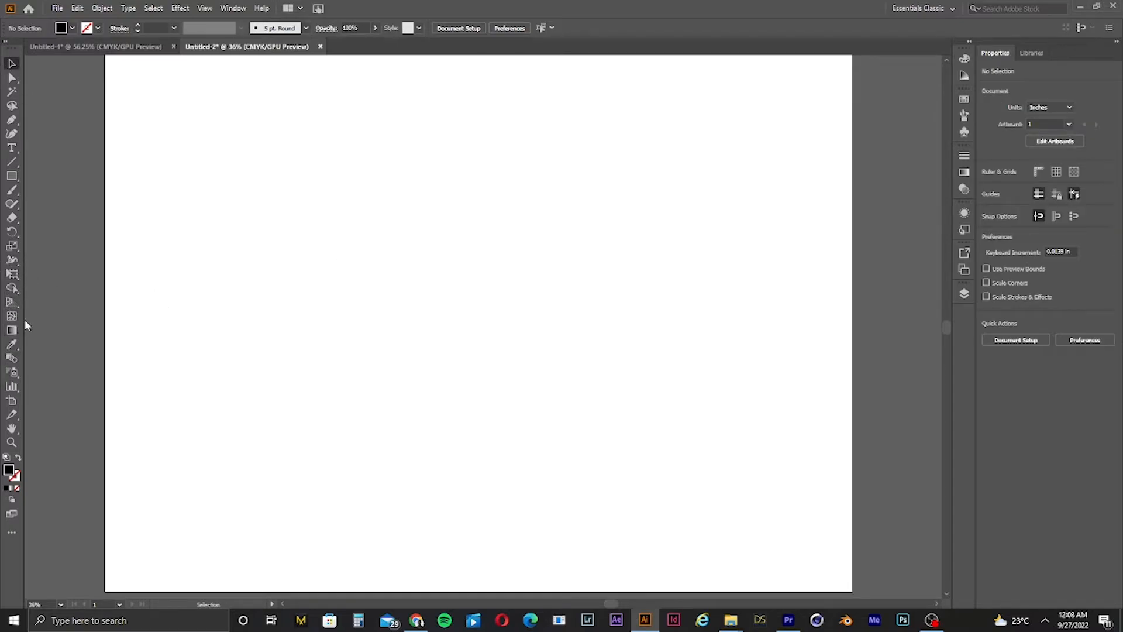
# Step: Draw two overlapping circles with the Ellipse tool, about 9.9 in and 12.6 in wide
pyautogui.moveTo(15, 177); pyautogui.dragTo(58, 221)
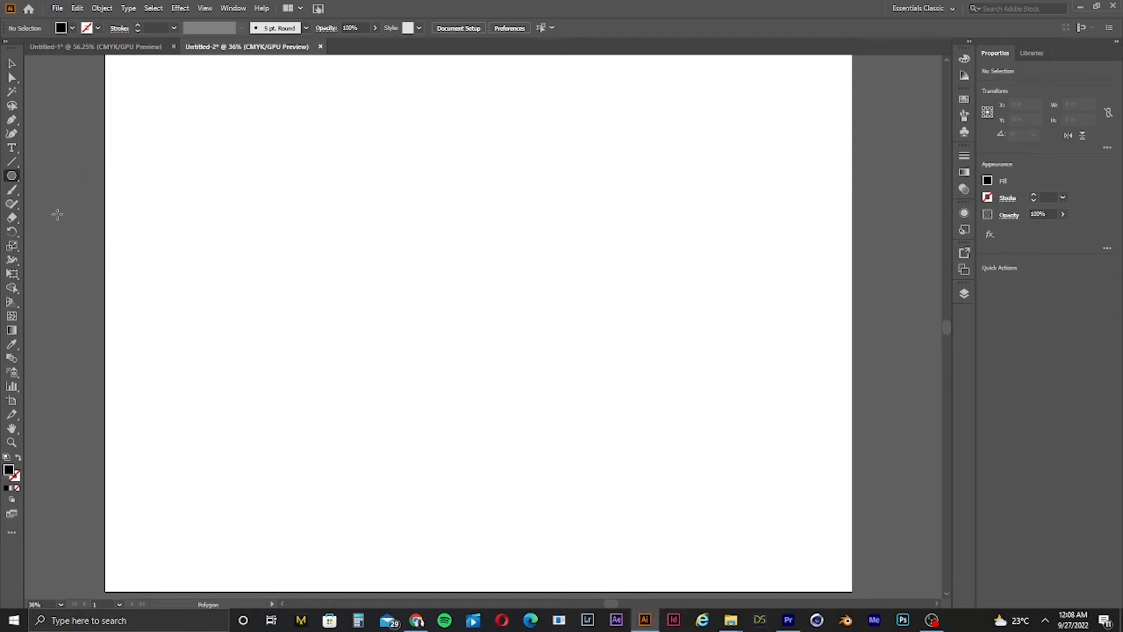
pyautogui.moveTo(15, 182); pyautogui.dragTo(51, 202)
pyautogui.moveTo(455, 221); pyautogui.dragTo(724, 354)
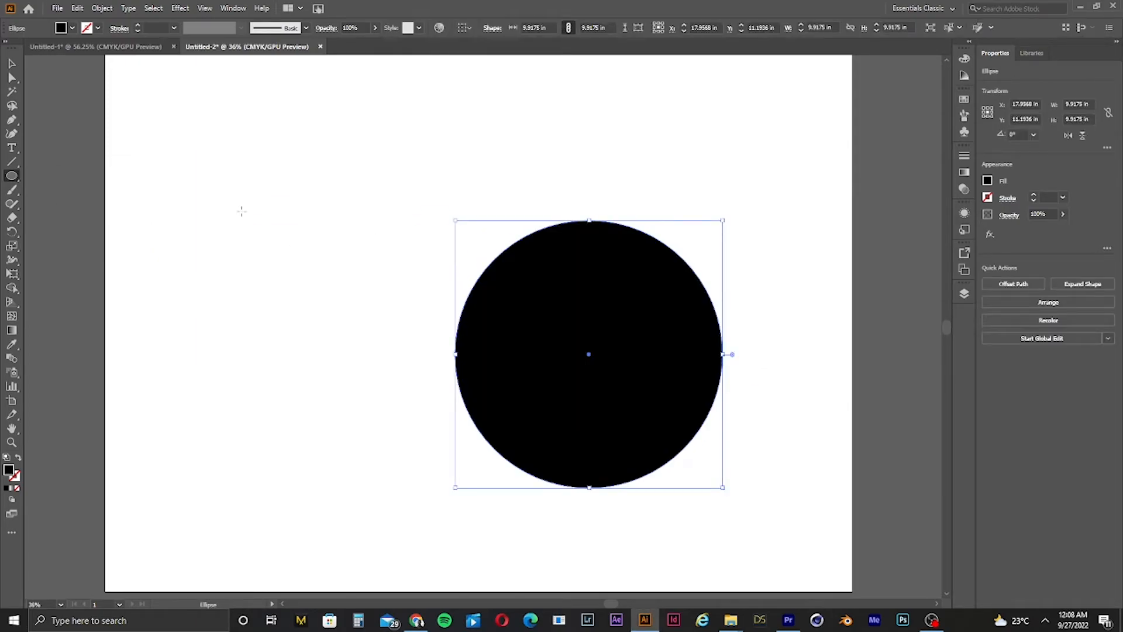
pyautogui.moveTo(224, 202)
pyautogui.mouseDown()
pyautogui.moveTo(498, 396)
pyautogui.moveTo(594, 426)
pyautogui.moveTo(563, 409)
pyautogui.mouseUp()
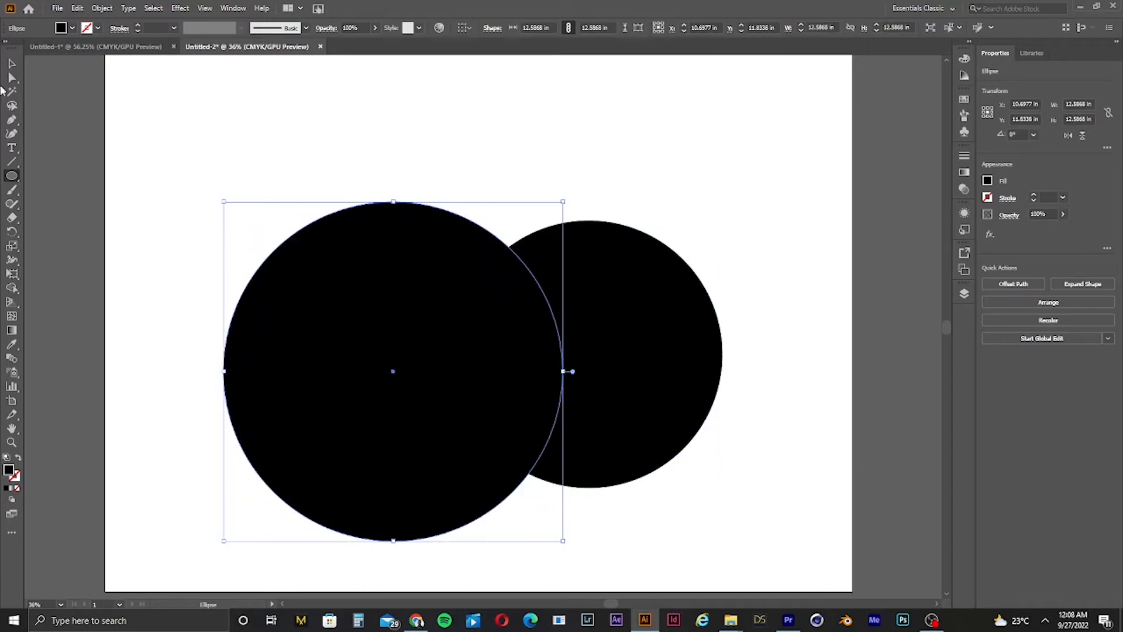
# Step: Select both circles and apply the Shape Builder to their lens-shaped overlapping region
pyautogui.click(10, 64)
pyautogui.moveTo(213, 140); pyautogui.dragTo(872, 448)
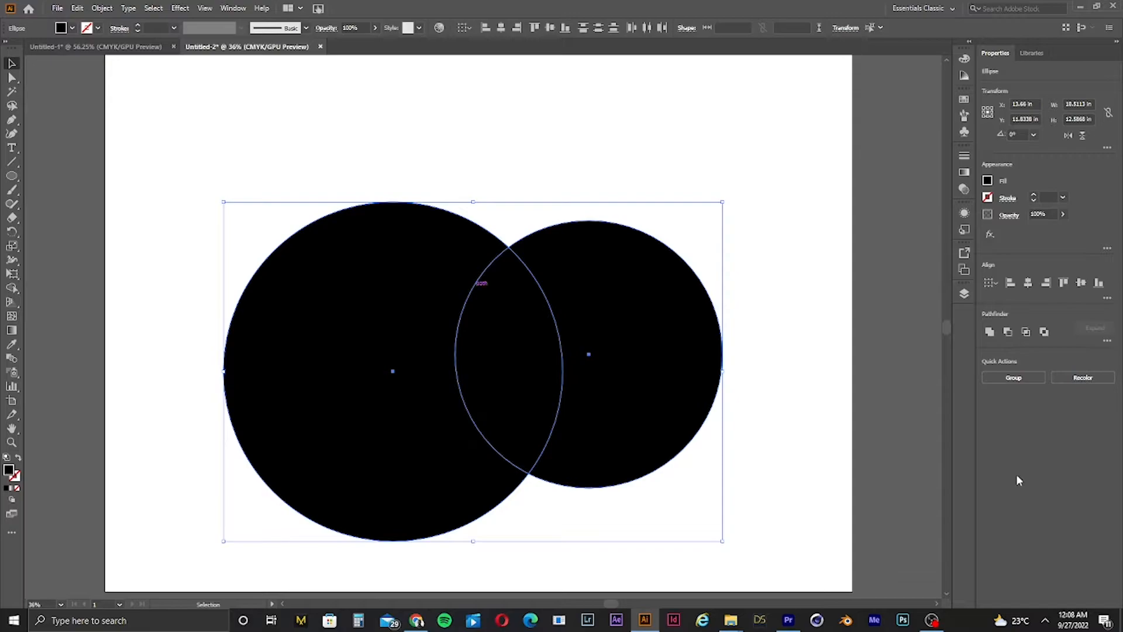
pyautogui.click(9, 296)
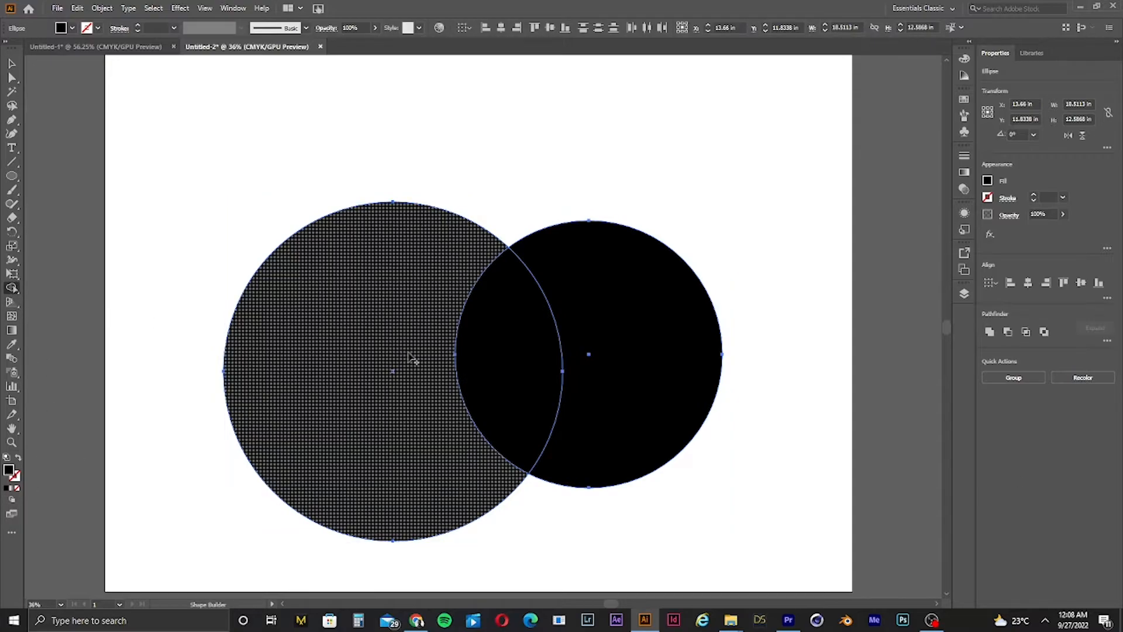
pyautogui.keyDown('alt'); pyautogui.click(525, 373); pyautogui.keyUp('alt')
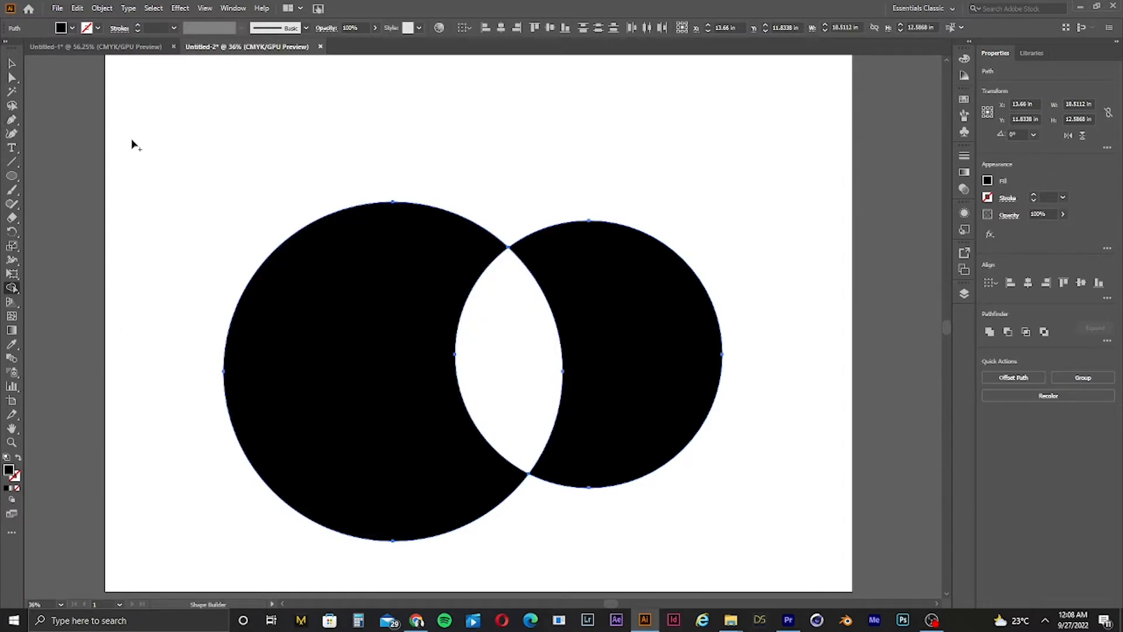
# Step: Try dragging the right and left shape pieces apart, undoing each move
pyautogui.click(12, 63)
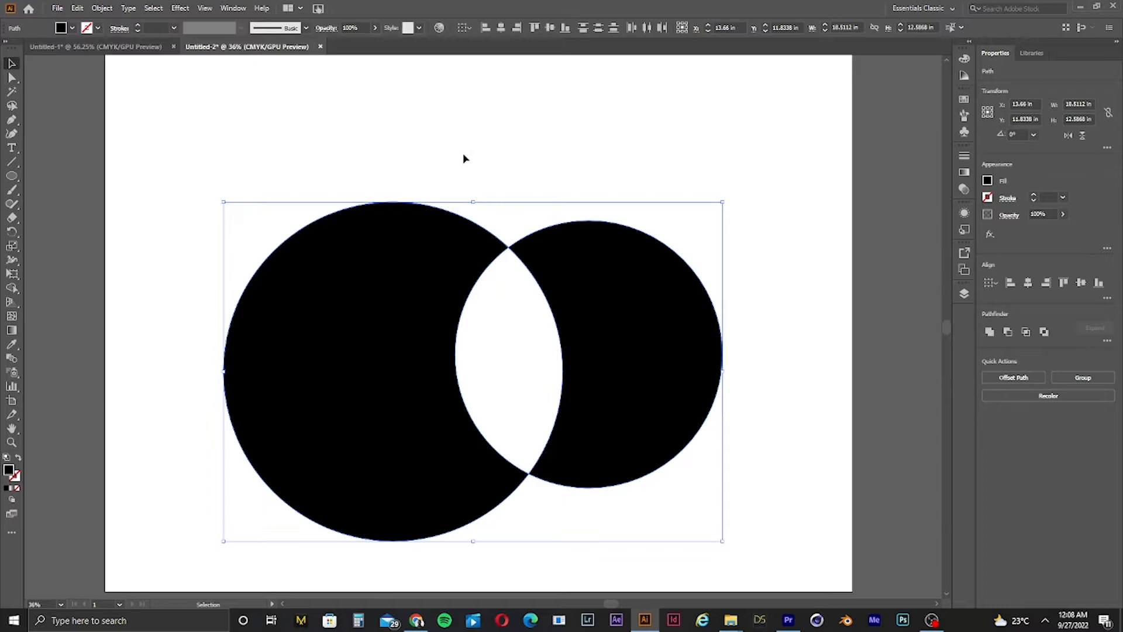
pyautogui.click(466, 159)
pyautogui.moveTo(720, 323); pyautogui.dragTo(822, 338)
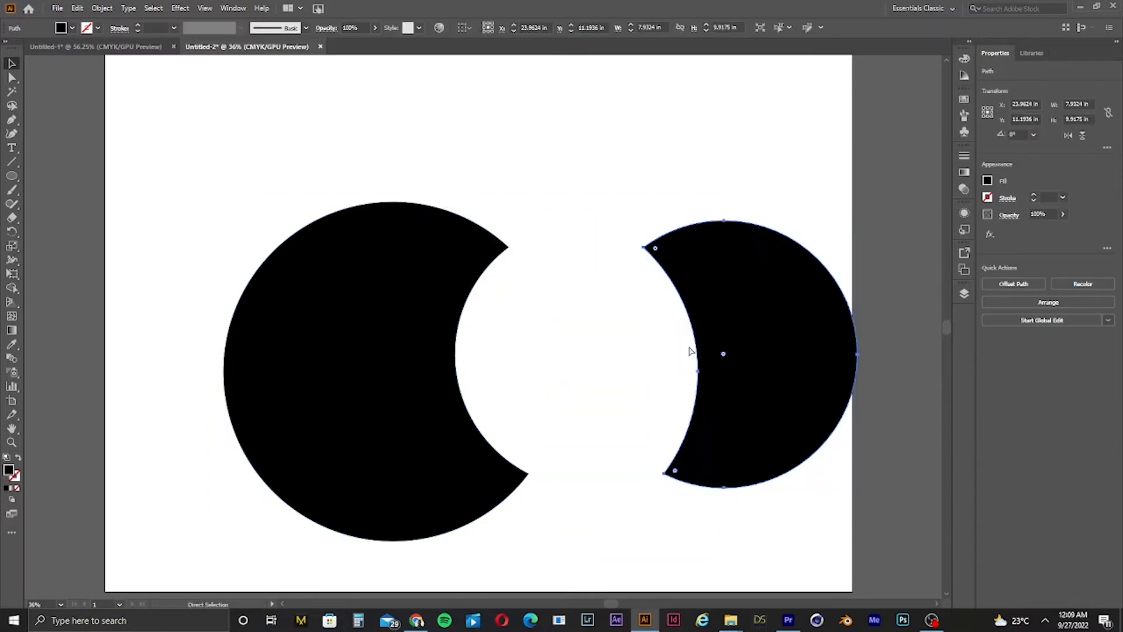
pyautogui.hotkey('ctrl', 'z')
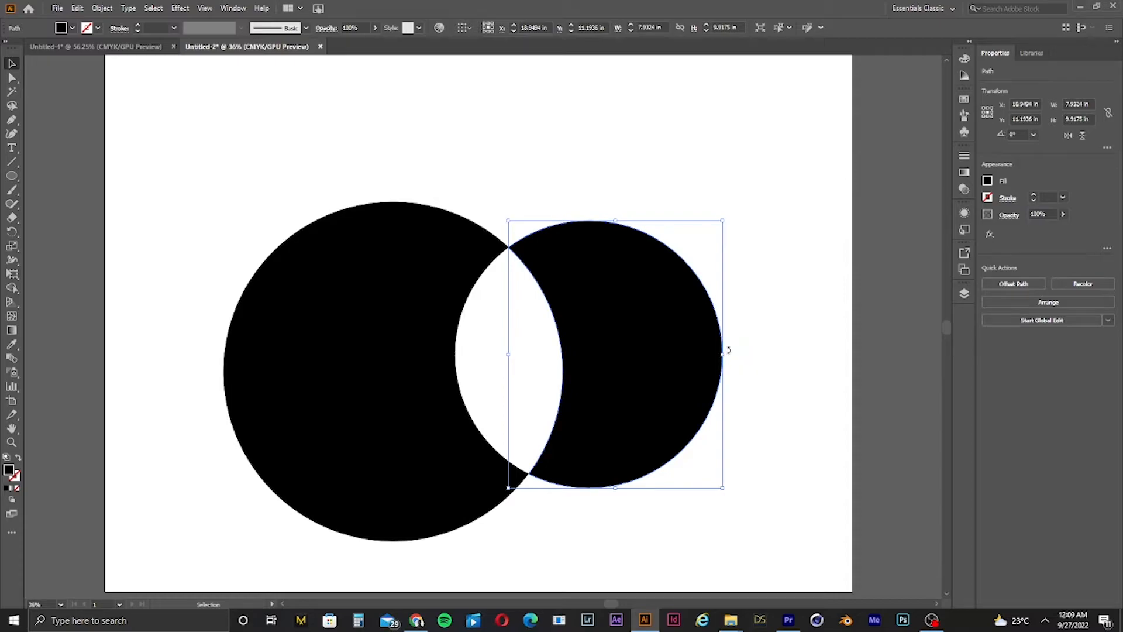
pyautogui.click(662, 172)
pyautogui.moveTo(629, 315); pyautogui.dragTo(720, 326)
pyautogui.press('a')
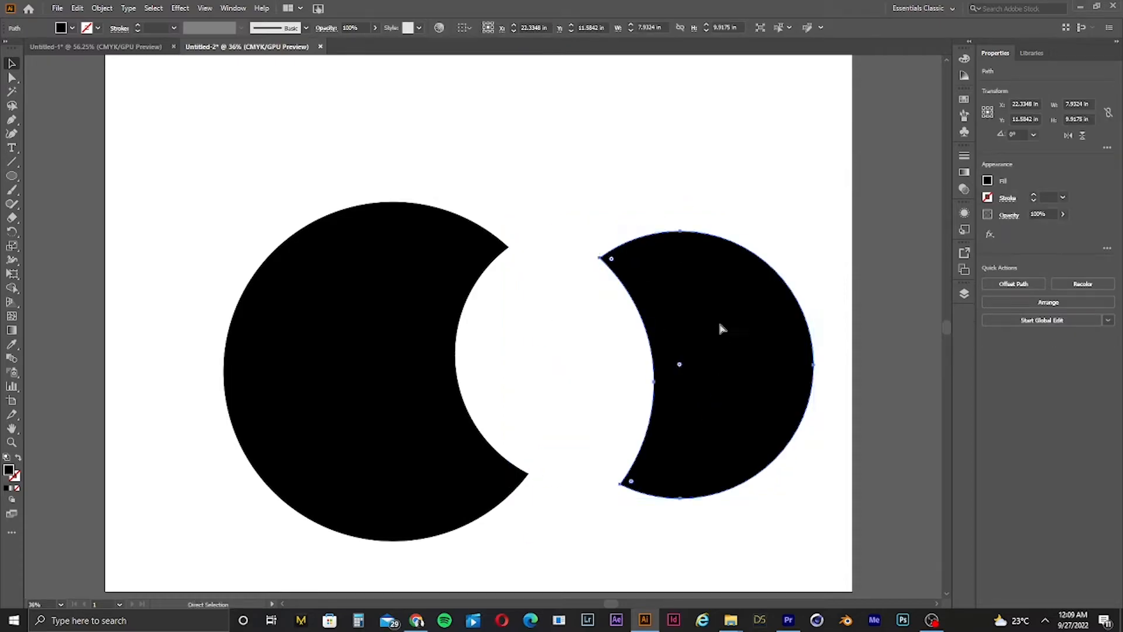
pyautogui.hotkey('ctrl', 'z')
pyautogui.press('v')
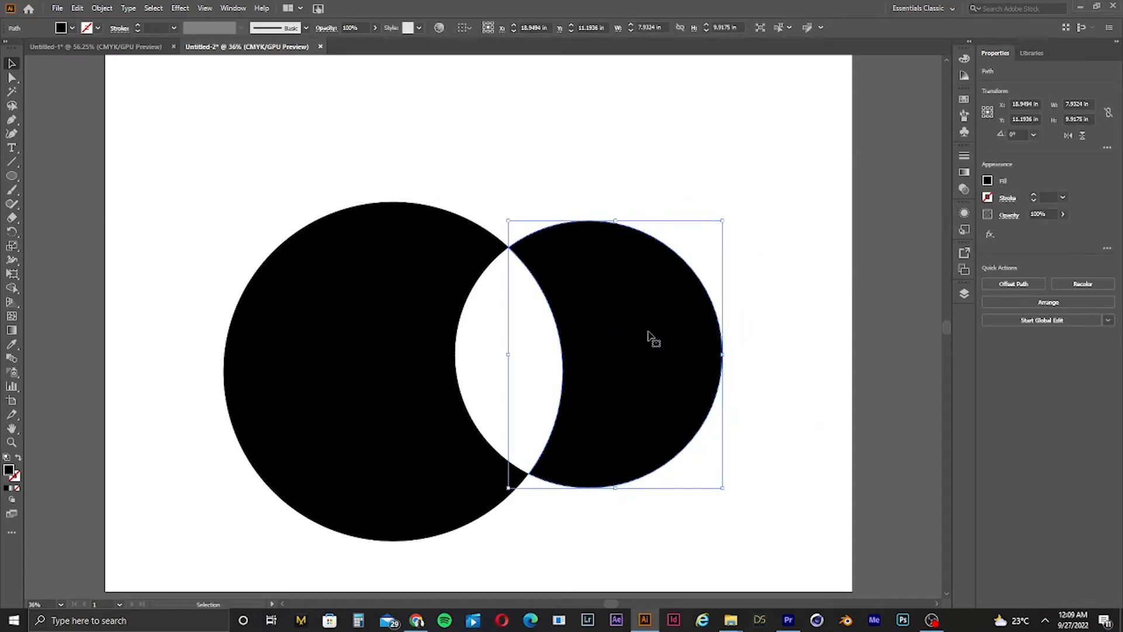
pyautogui.moveTo(331, 297); pyautogui.dragTo(369, 251)
pyautogui.hotkey('ctrl', 'z')
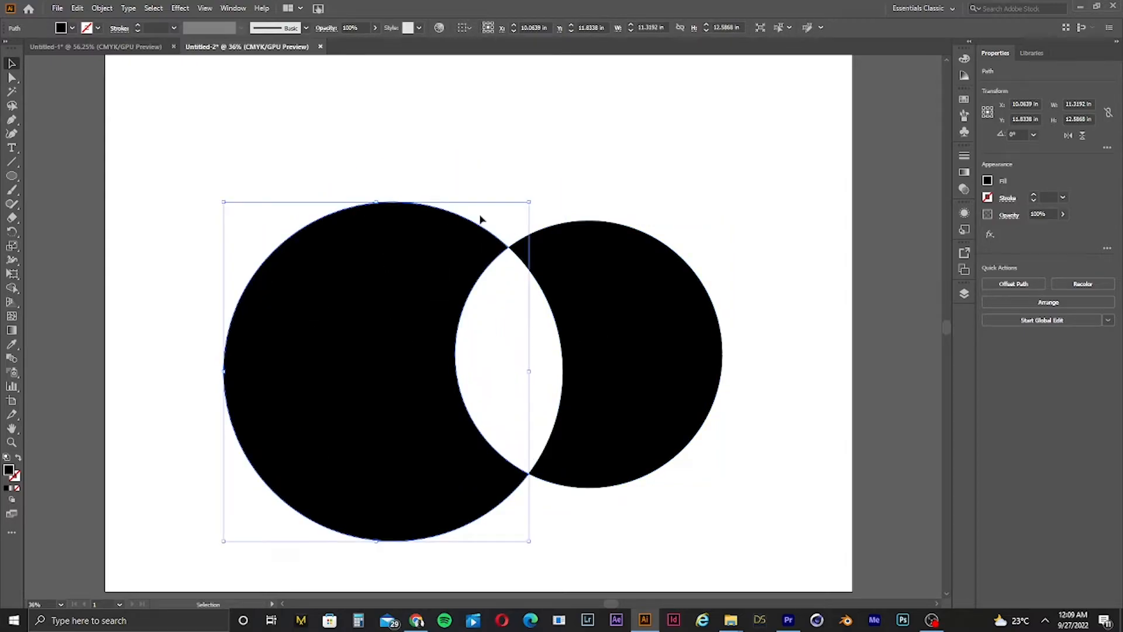
# Step: Try nudging the right crescent piece slightly again and undo the move
pyautogui.moveTo(268, 154); pyautogui.dragTo(688, 444)
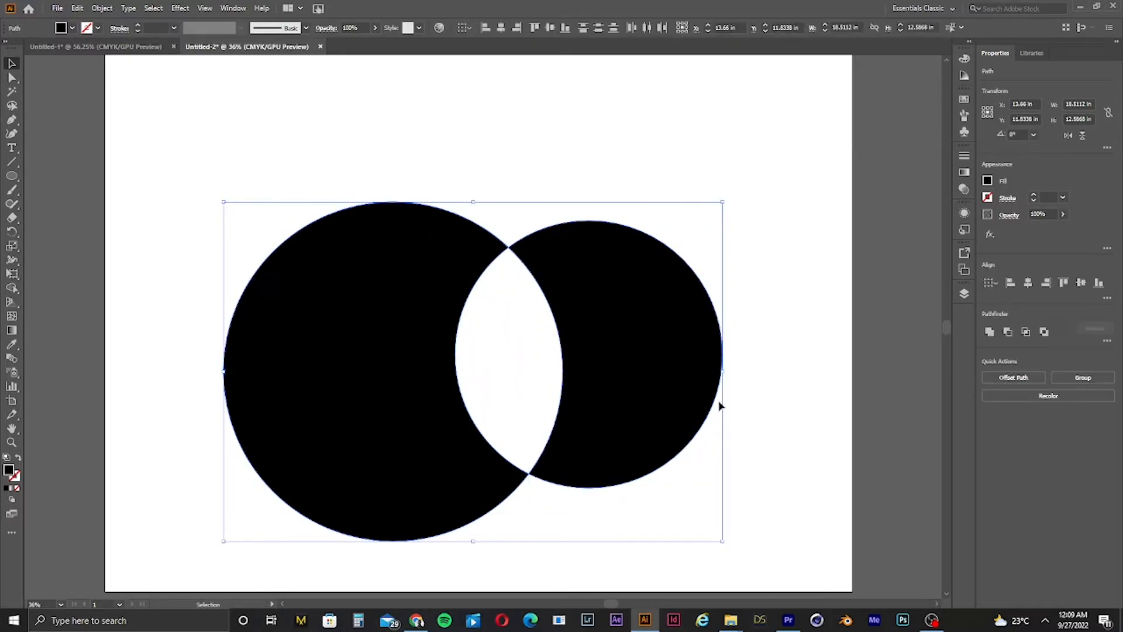
pyautogui.moveTo(767, 292); pyautogui.dragTo(316, 356)
pyautogui.click(529, 193)
pyautogui.moveTo(665, 375); pyautogui.dragTo(682, 370)
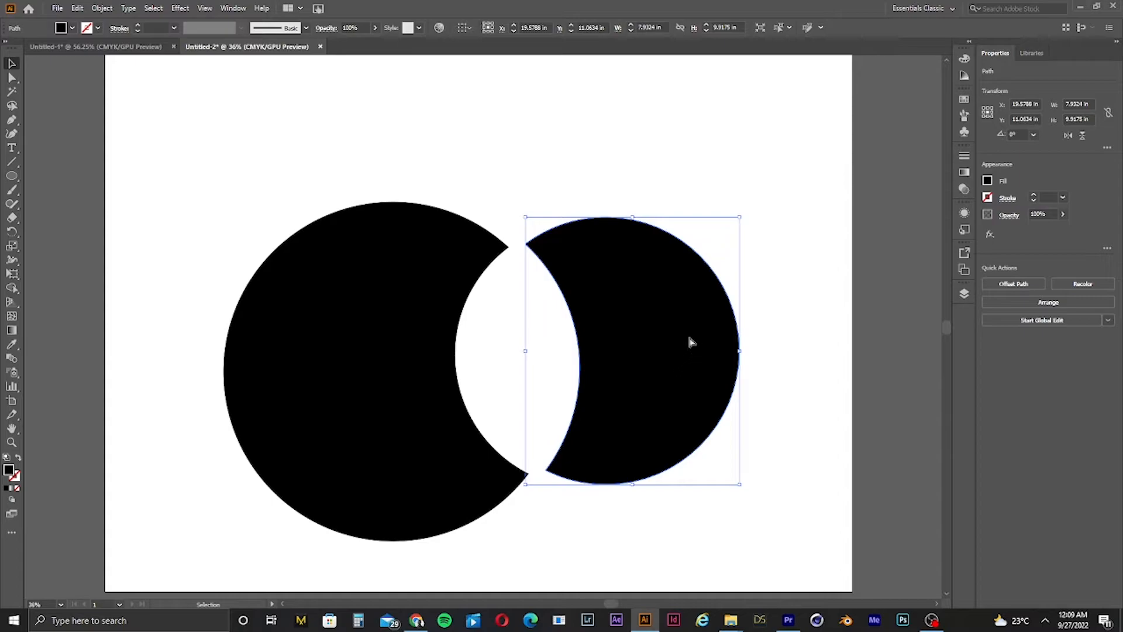
pyautogui.hotkey('ctrl', 'z')
# Step: Select all the pieces, shift them slightly, and scale them narrower to about 15.4 in wide
pyautogui.moveTo(766, 255); pyautogui.dragTo(358, 429)
pyautogui.moveTo(607, 397); pyautogui.dragTo(619, 354)
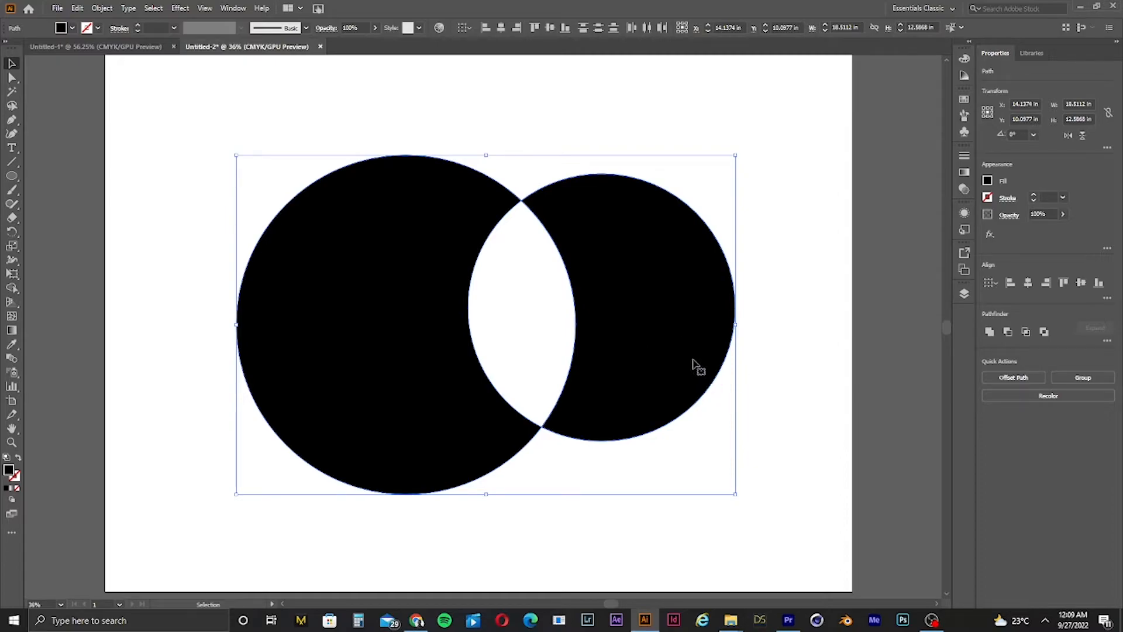
pyautogui.click(817, 286)
pyautogui.click(584, 349)
pyautogui.moveTo(738, 325); pyautogui.dragTo(652, 327)
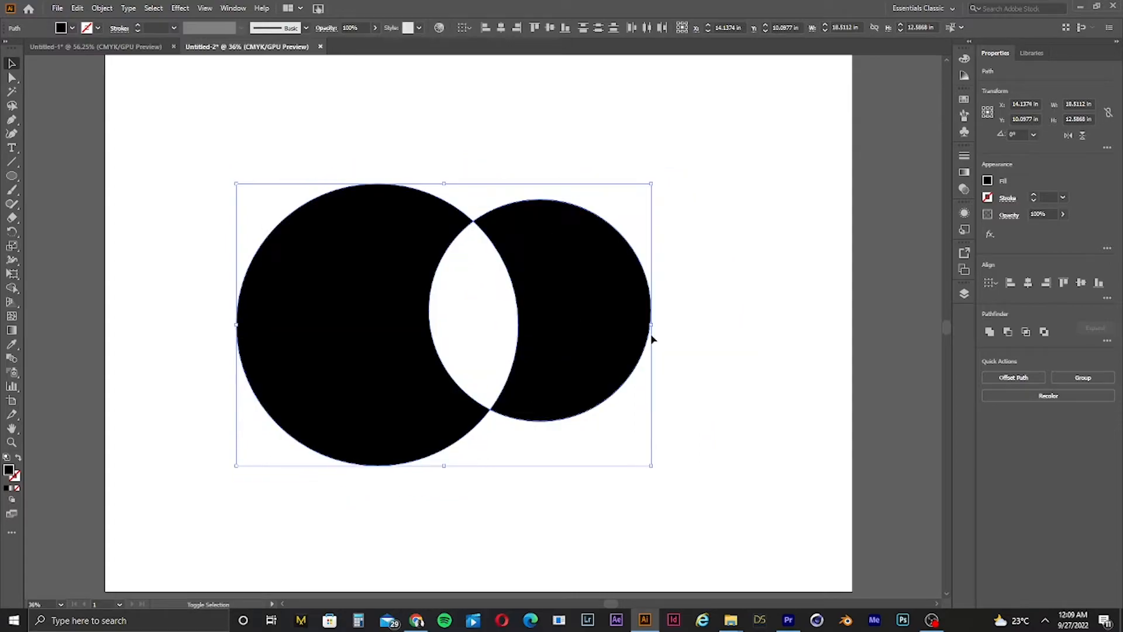
# Step: Select all the circle pieces and delete them
pyautogui.click(637, 393)
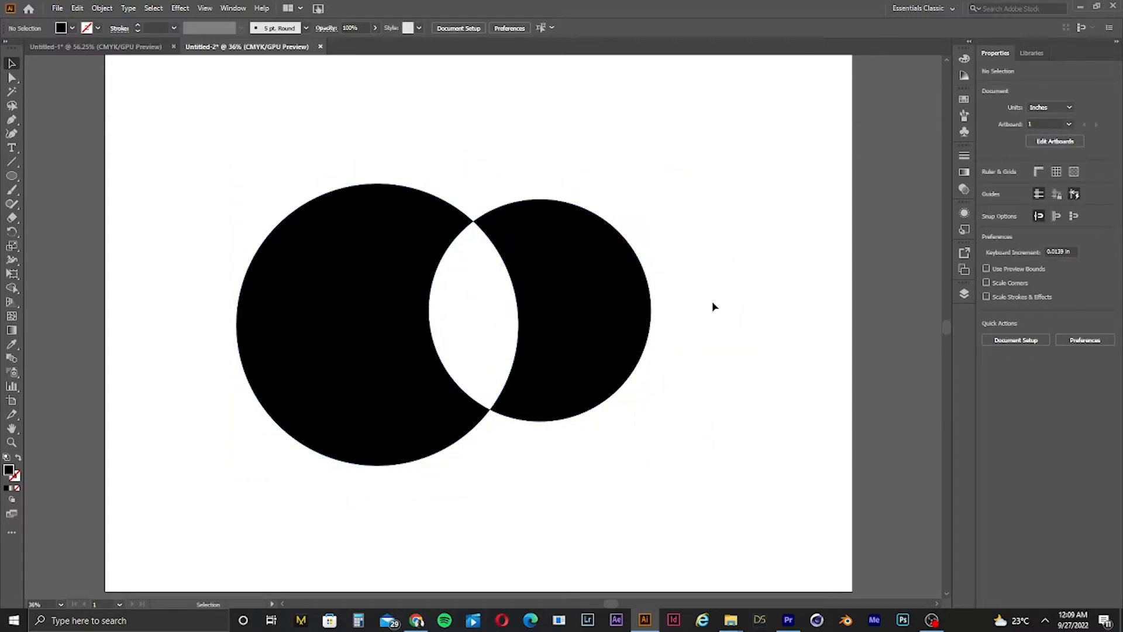
pyautogui.moveTo(695, 288); pyautogui.dragTo(192, 403)
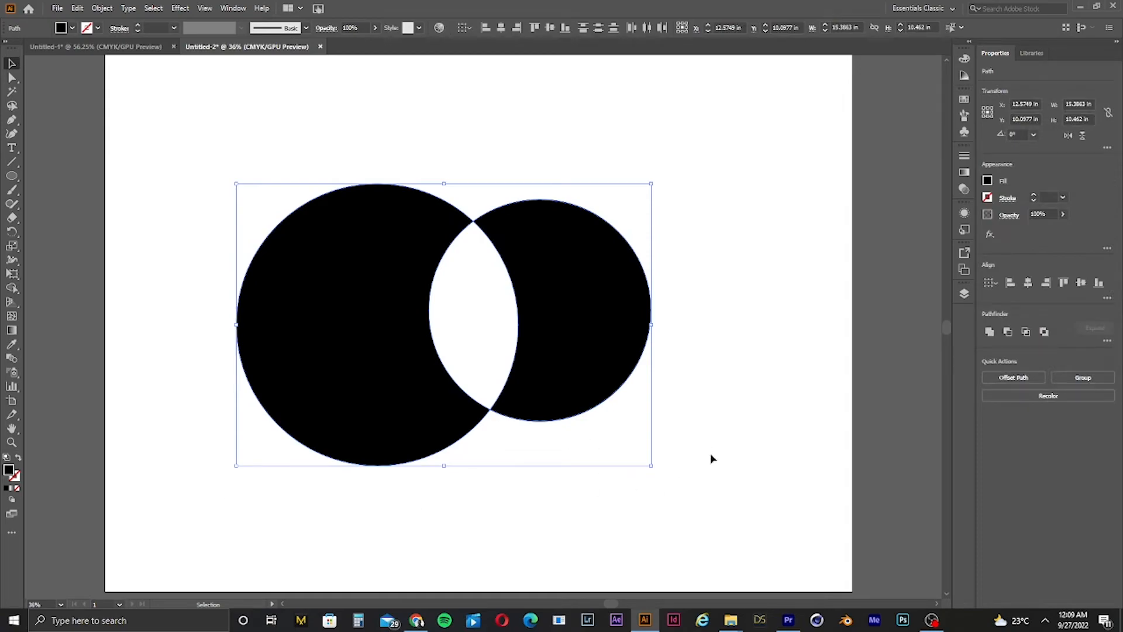
pyautogui.press('Delete')
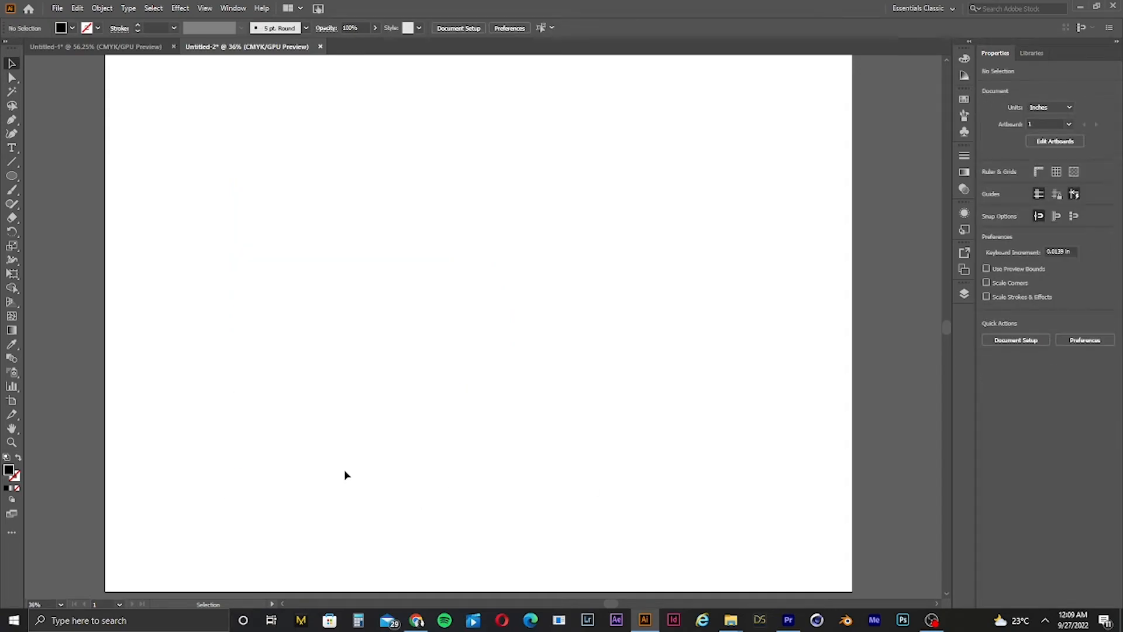
# Step: Set the fill colour to pure black, 000000, in the Color Picker
pyautogui.doubleClick(12, 472)
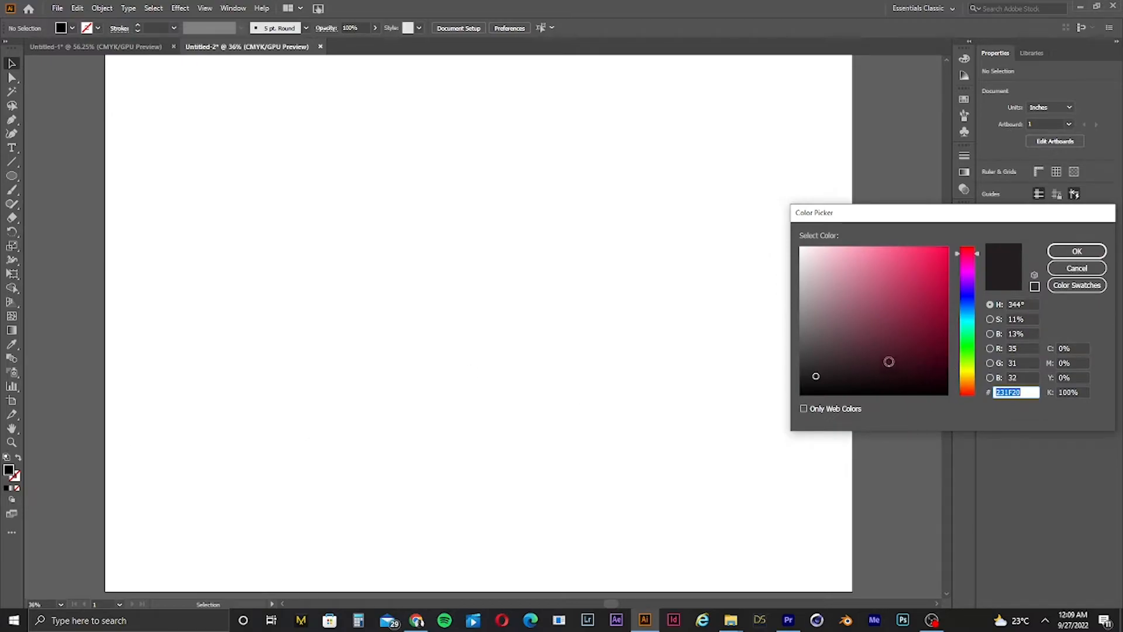
pyautogui.moveTo(889, 359); pyautogui.dragTo(914, 395)
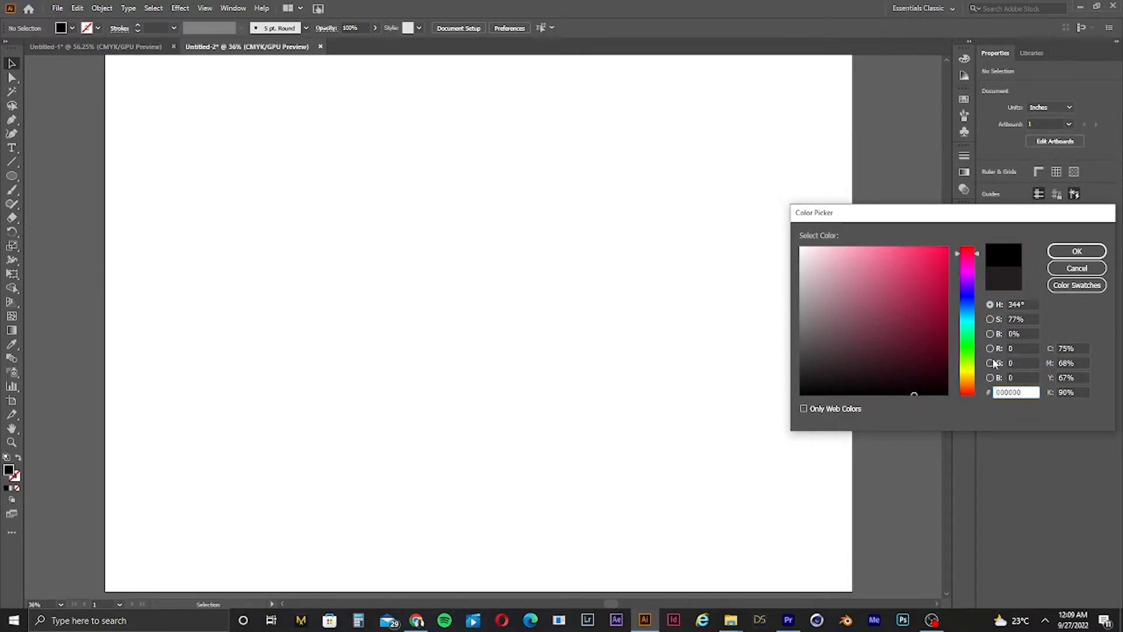
pyautogui.click(1075, 252)
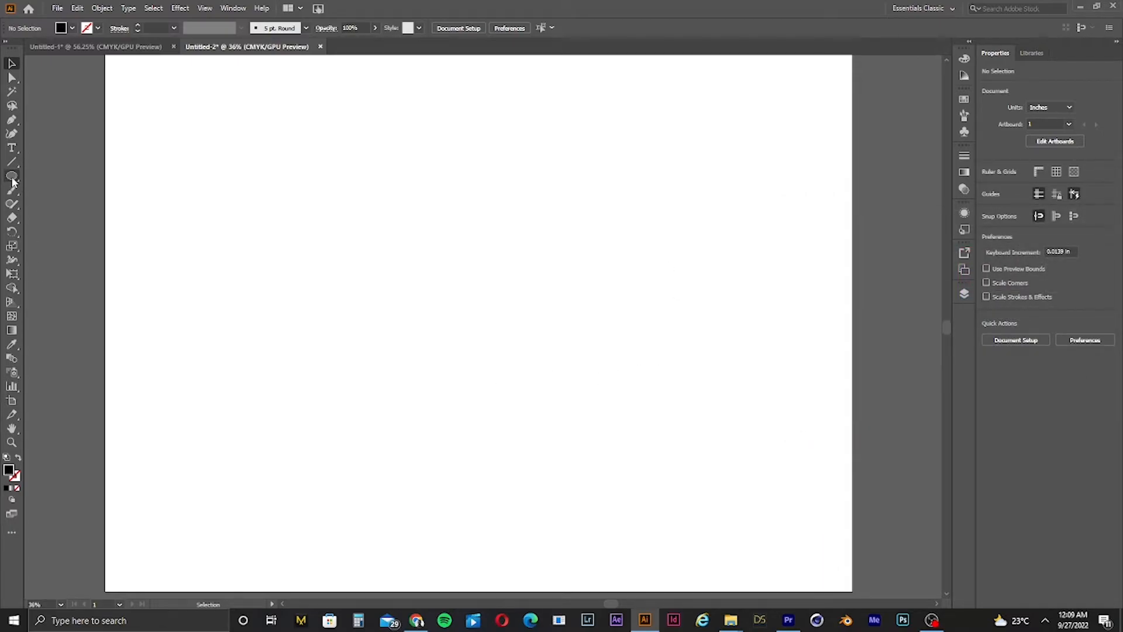
# Step: Draw a circle about 9.7 in wide near the middle of the artboard with the Ellipse tool
pyautogui.click(12, 176)
pyautogui.moveTo(366, 245); pyautogui.dragTo(622, 393)
pyautogui.click(12, 63)
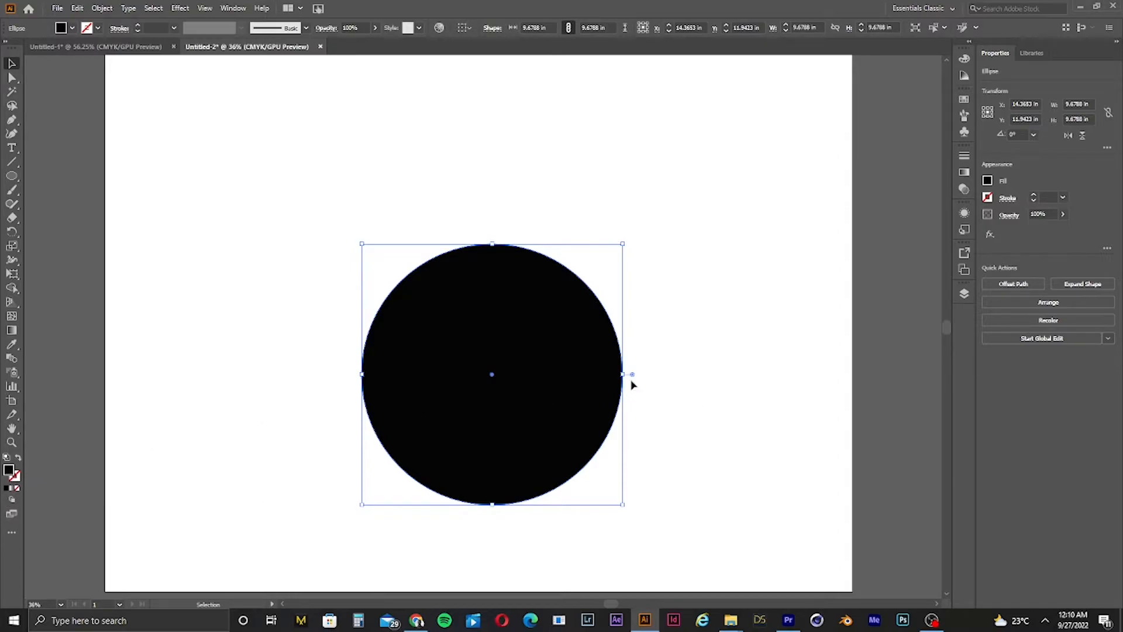
# Step: Set the circle's stroke colour to dark red 96002B in the Color Picker
pyautogui.doubleClick(12, 474)
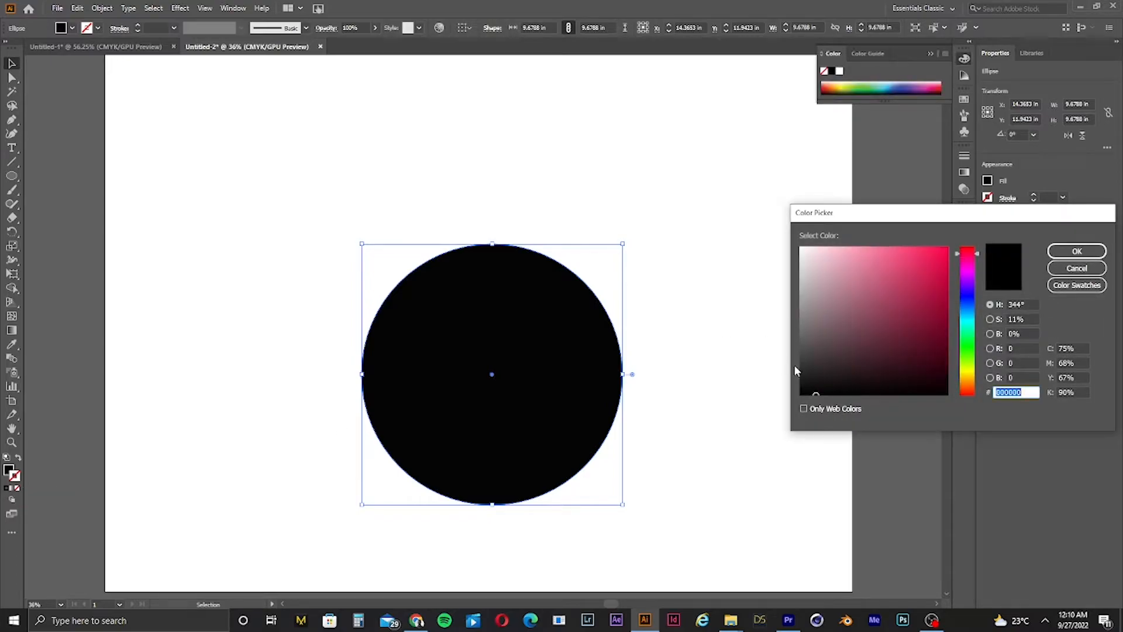
pyautogui.moveTo(834, 309); pyautogui.dragTo(947, 307)
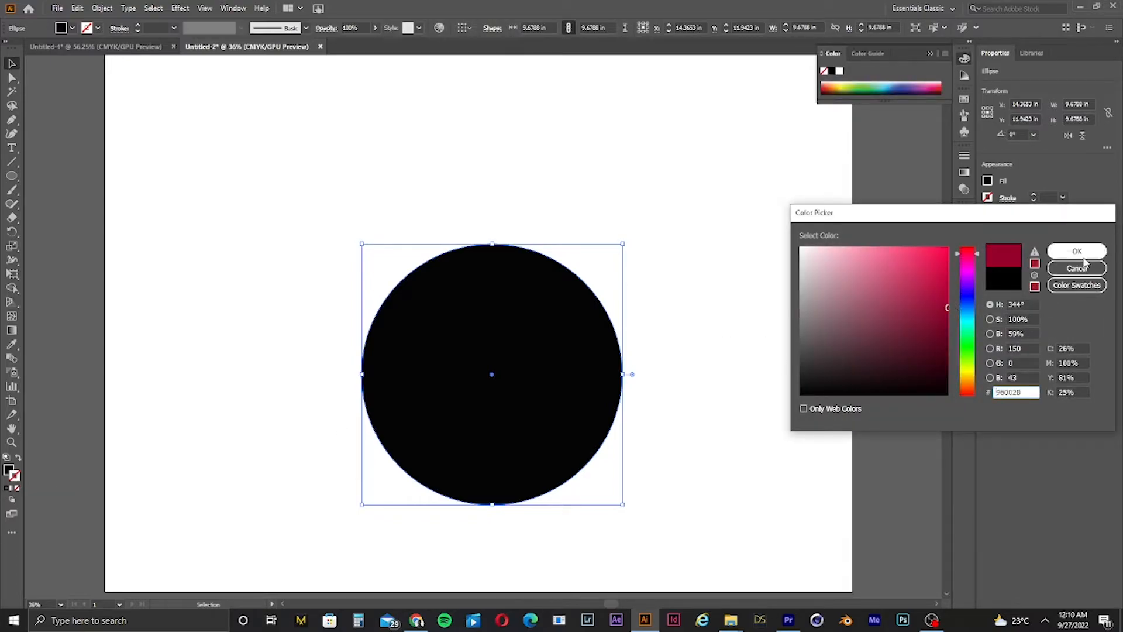
pyautogui.click(1082, 253)
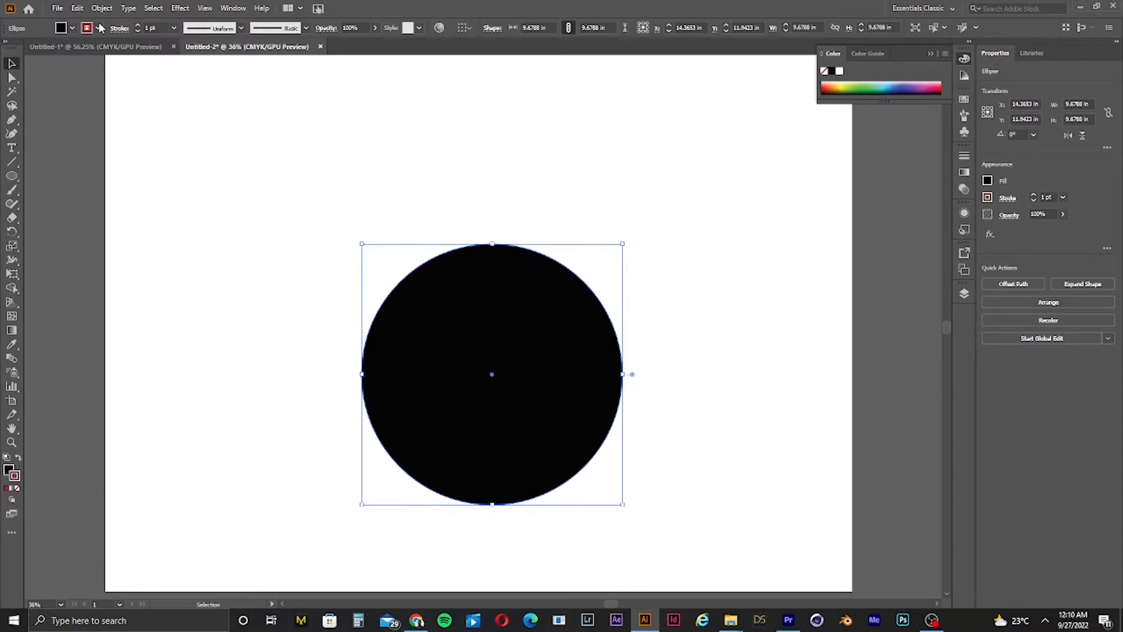
# Step: Increase the circle's stroke weight to 17 pt
pyautogui.click(139, 26)
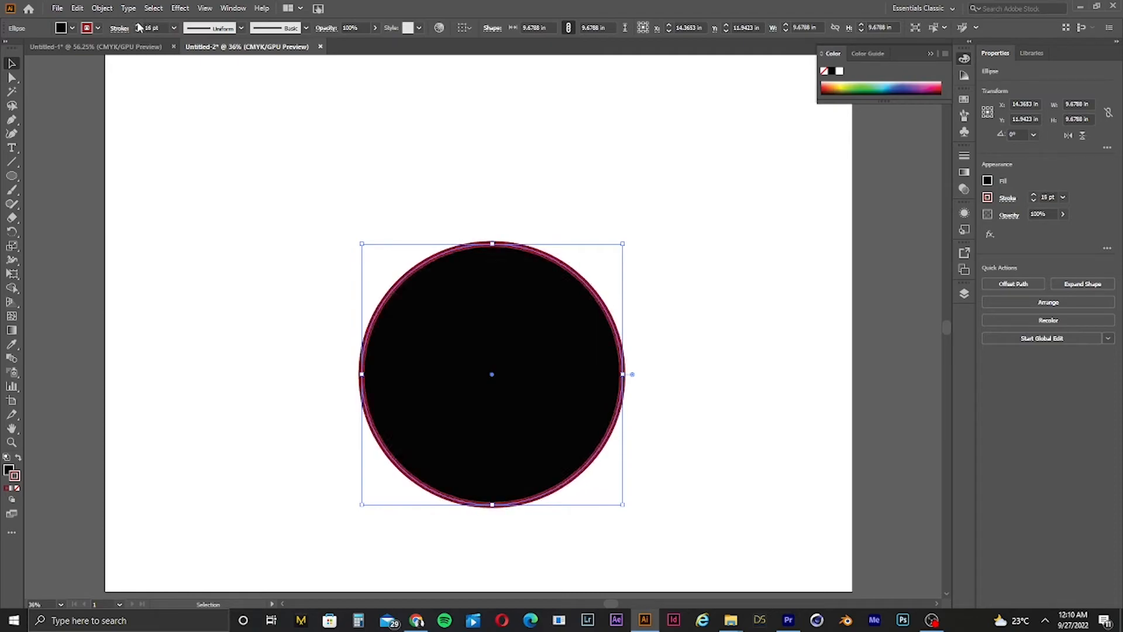
pyautogui.click(326, 166)
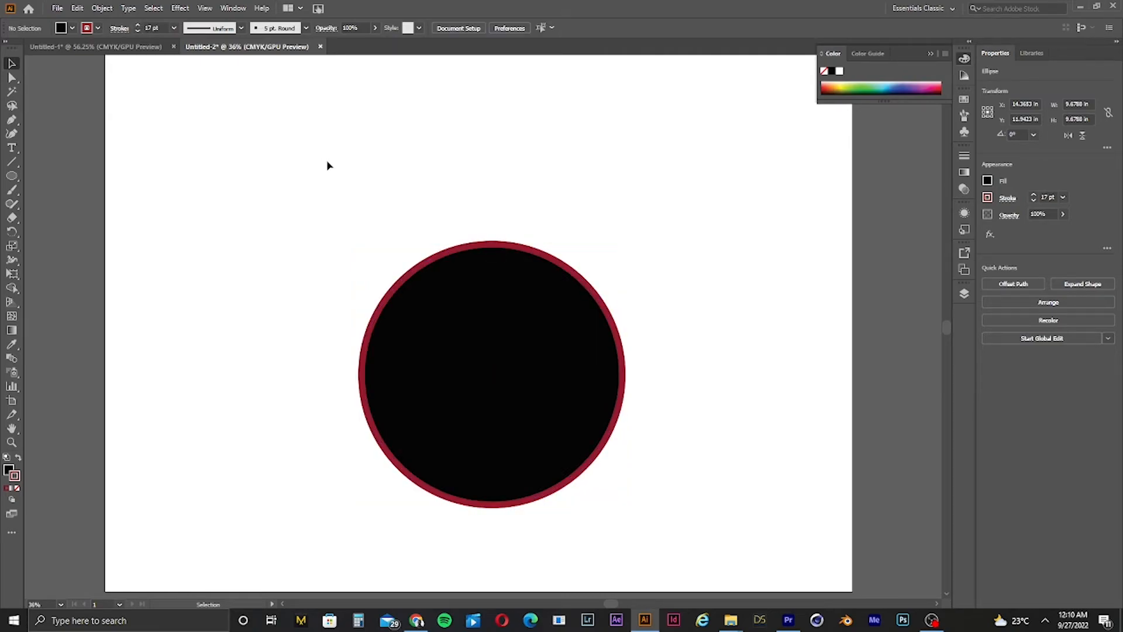
pyautogui.click(576, 410)
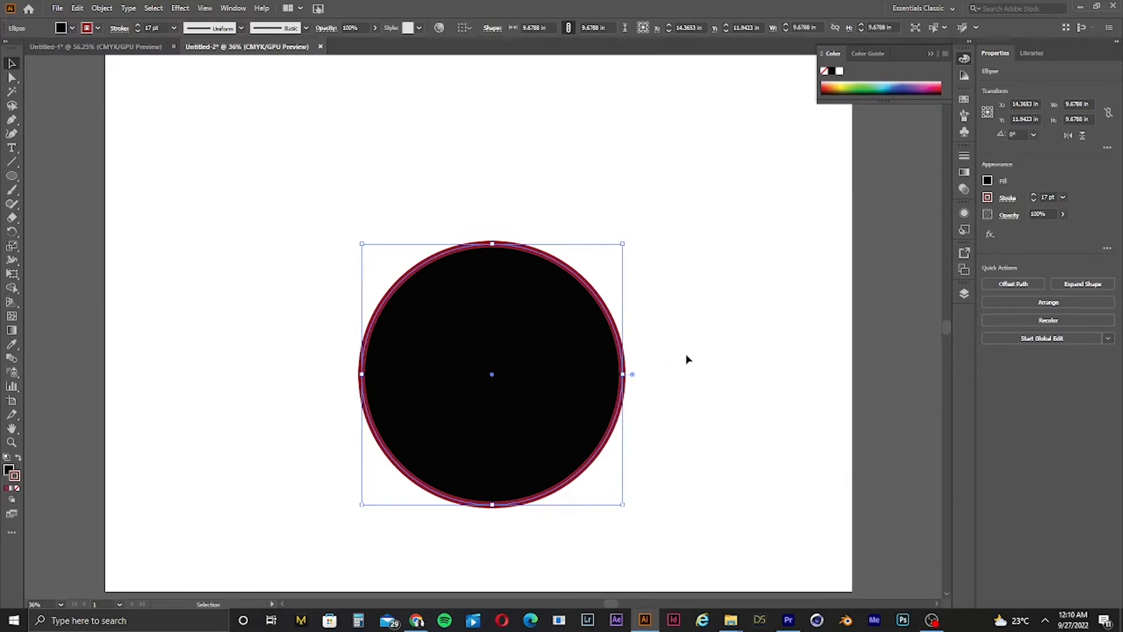
pyautogui.click(771, 314)
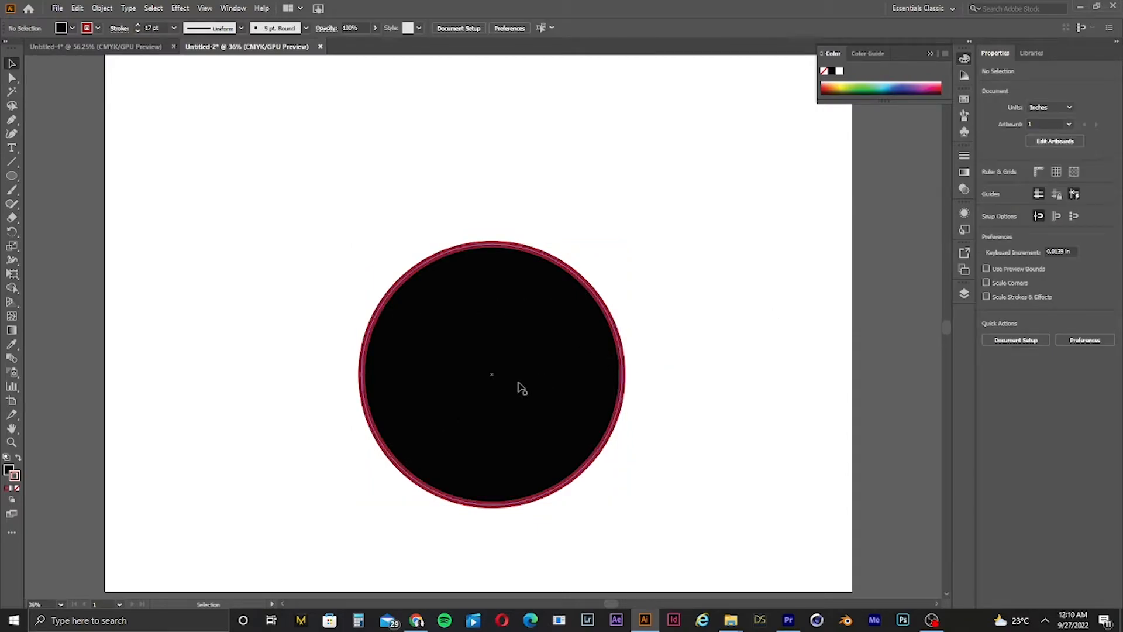
# Step: Select the circle and delete it
pyautogui.click(538, 375)
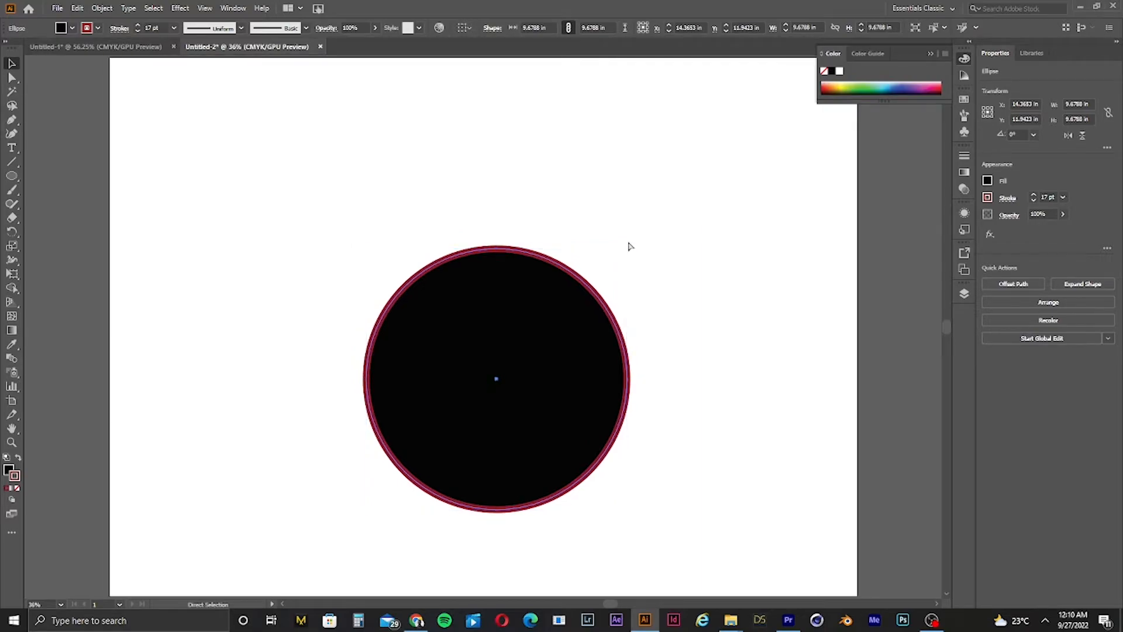
pyautogui.hotkey('ctrl', '-')
pyautogui.hotkey('ctrl', '0')
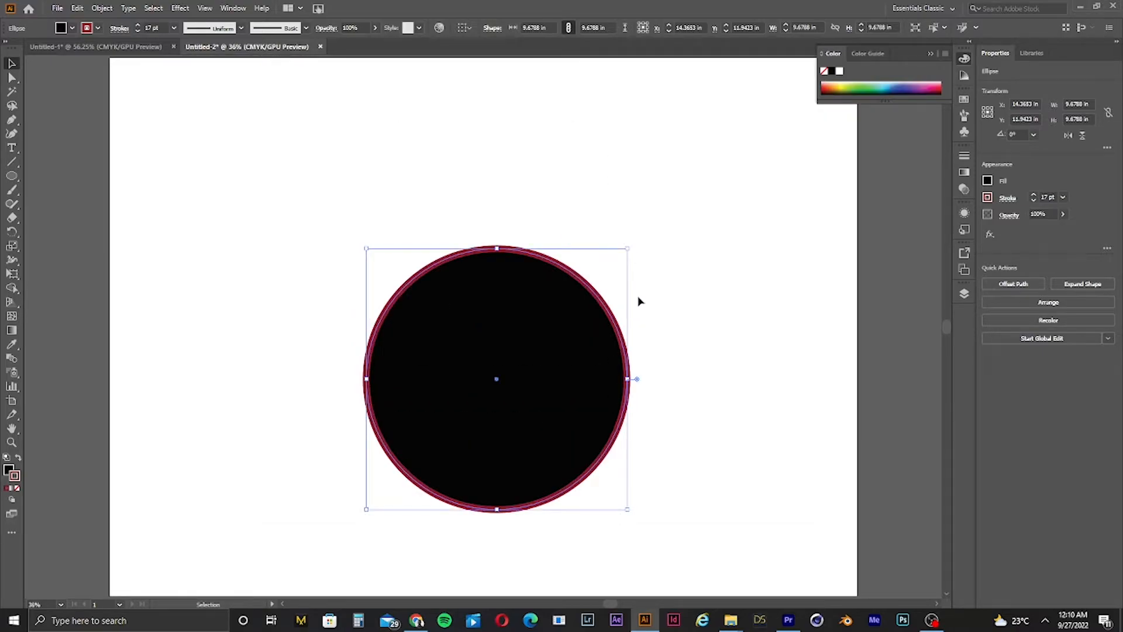
pyautogui.press('Delete')
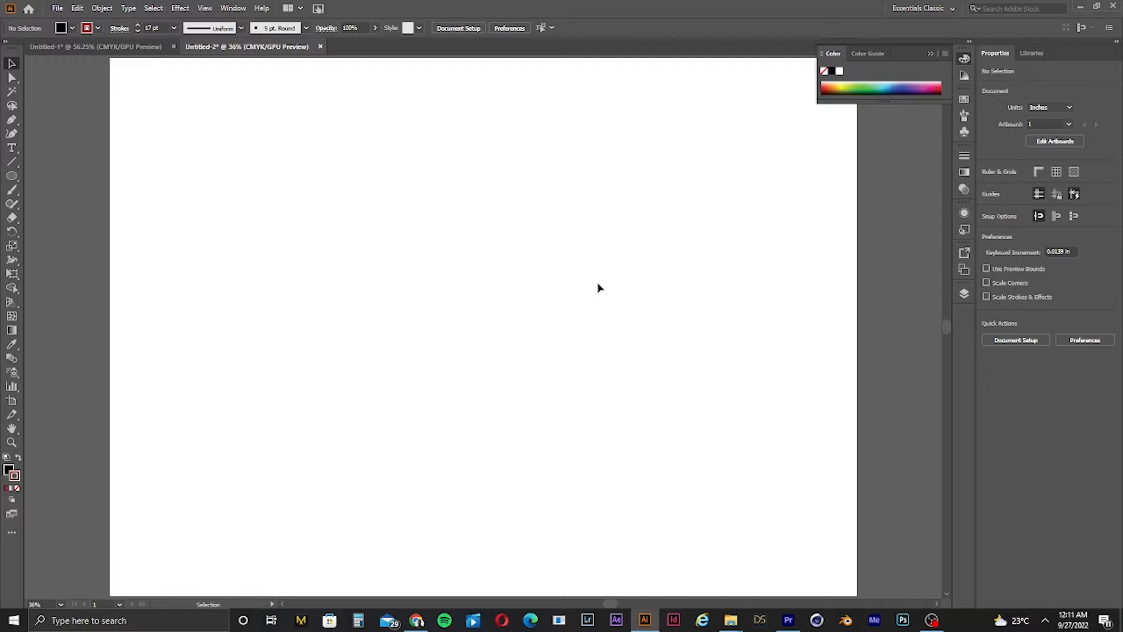
# Step: Switch to Google Chrome, choose a profile, and open a new browser tab
pyautogui.click(422, 624)
pyautogui.click(421, 624)
pyautogui.rightClick(422, 624)
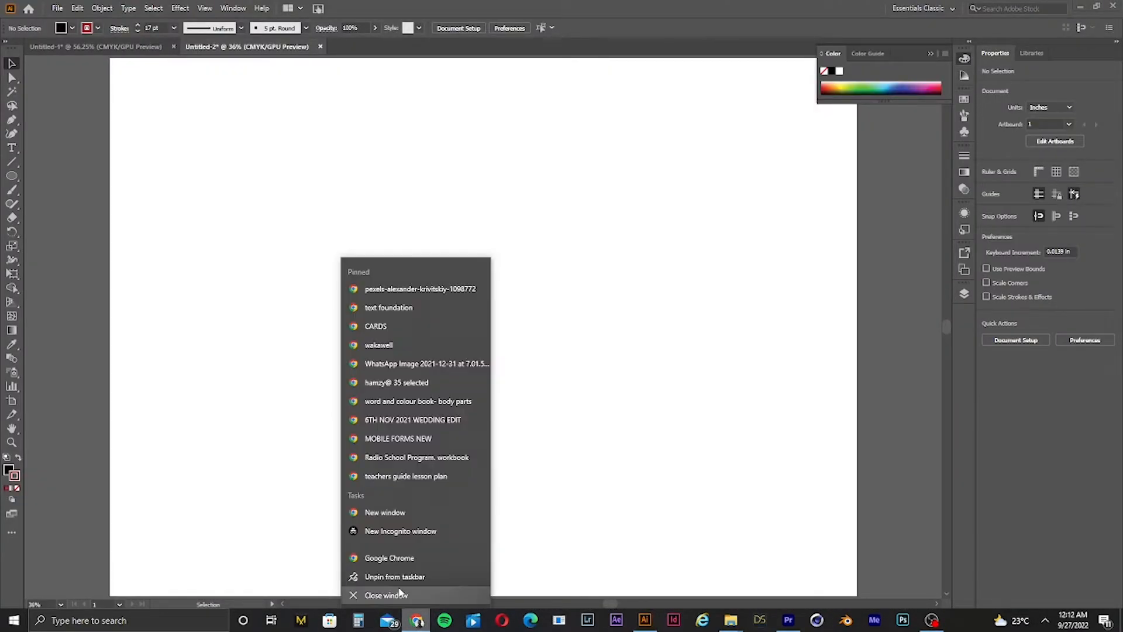
pyautogui.click(383, 556)
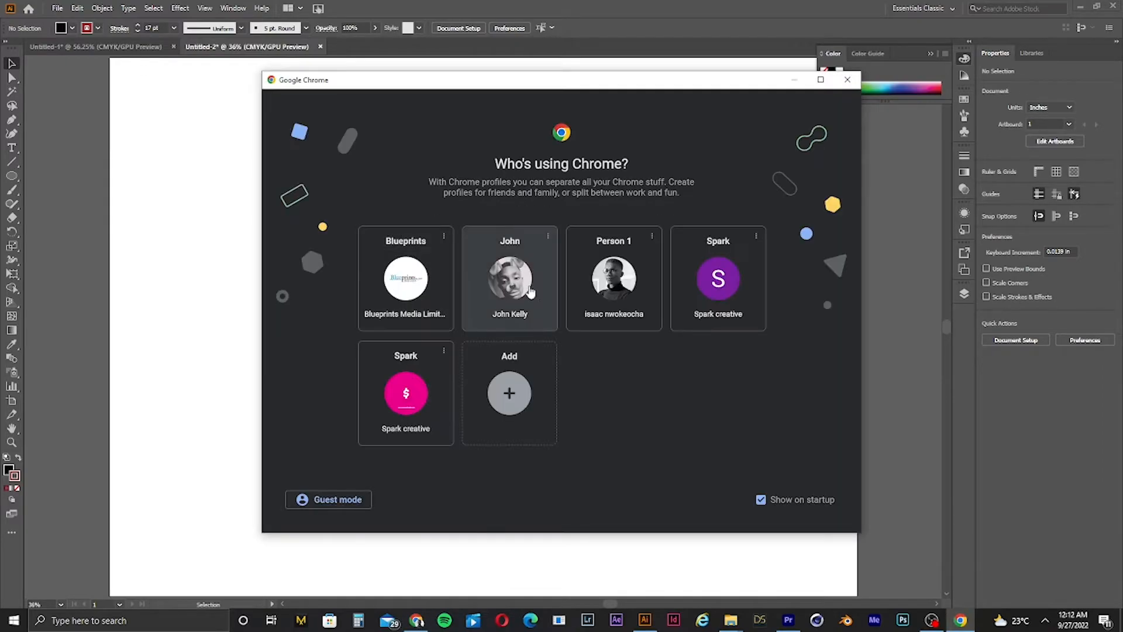
pyautogui.click(599, 284)
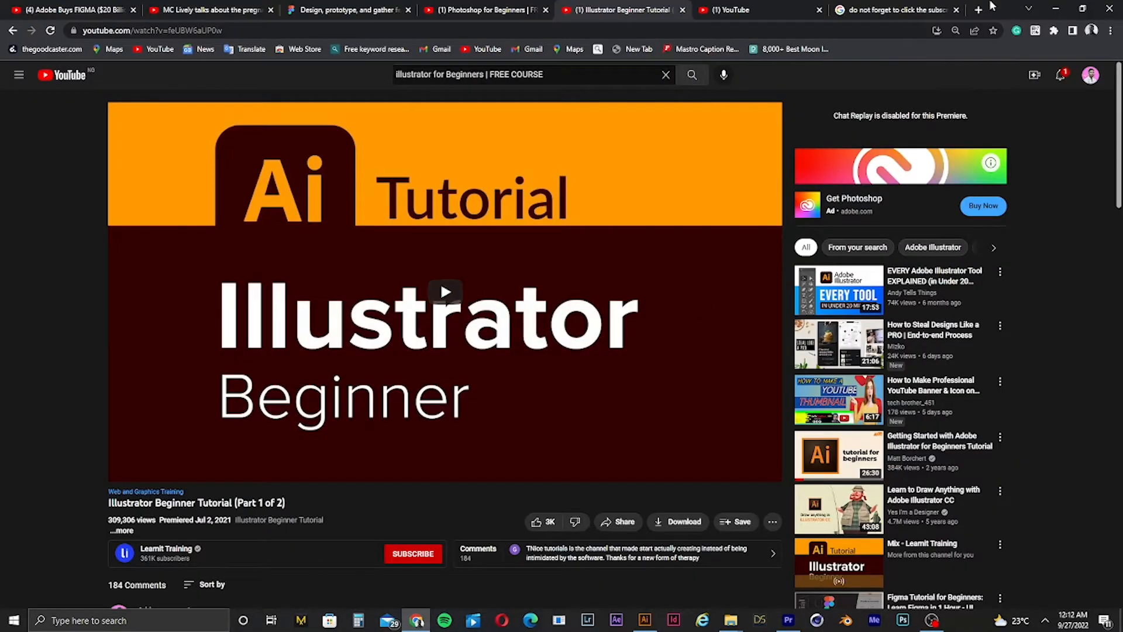
pyautogui.click(926, 11)
pyautogui.click(978, 10)
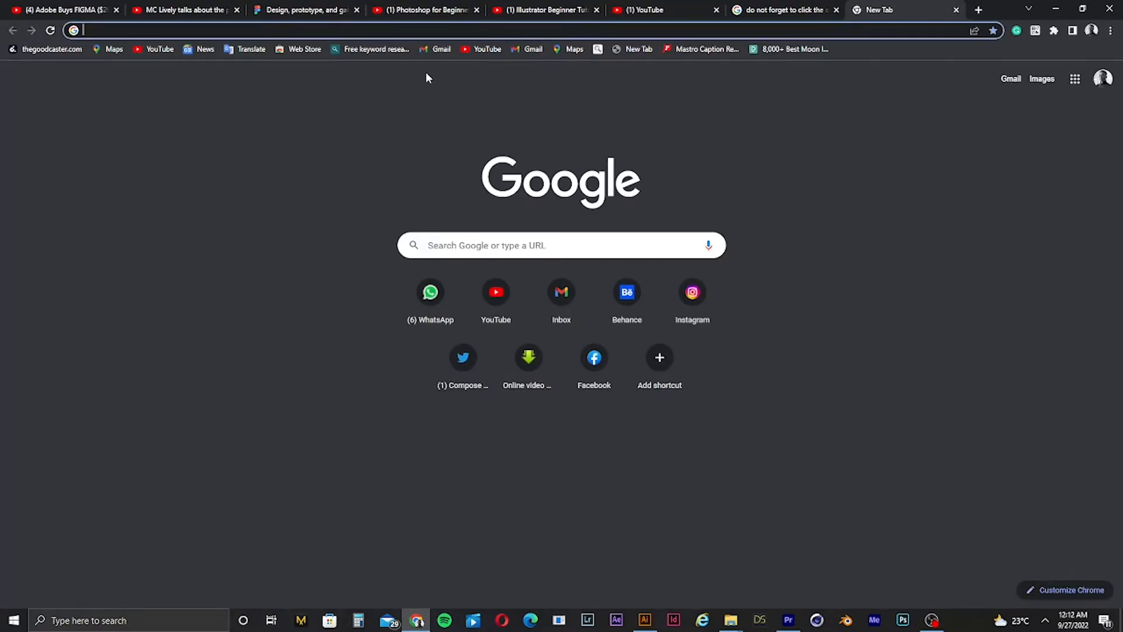
# Step: Try to open the Freepik website by entering frepik.com in the address bar
pyautogui.write('fre')
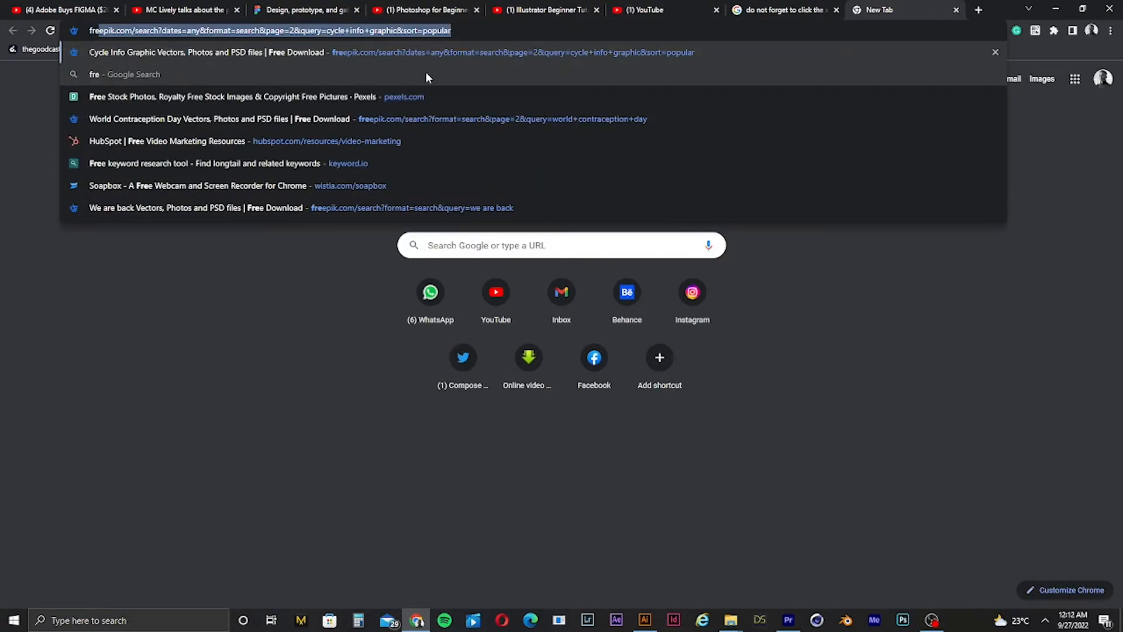
pyautogui.write('p')
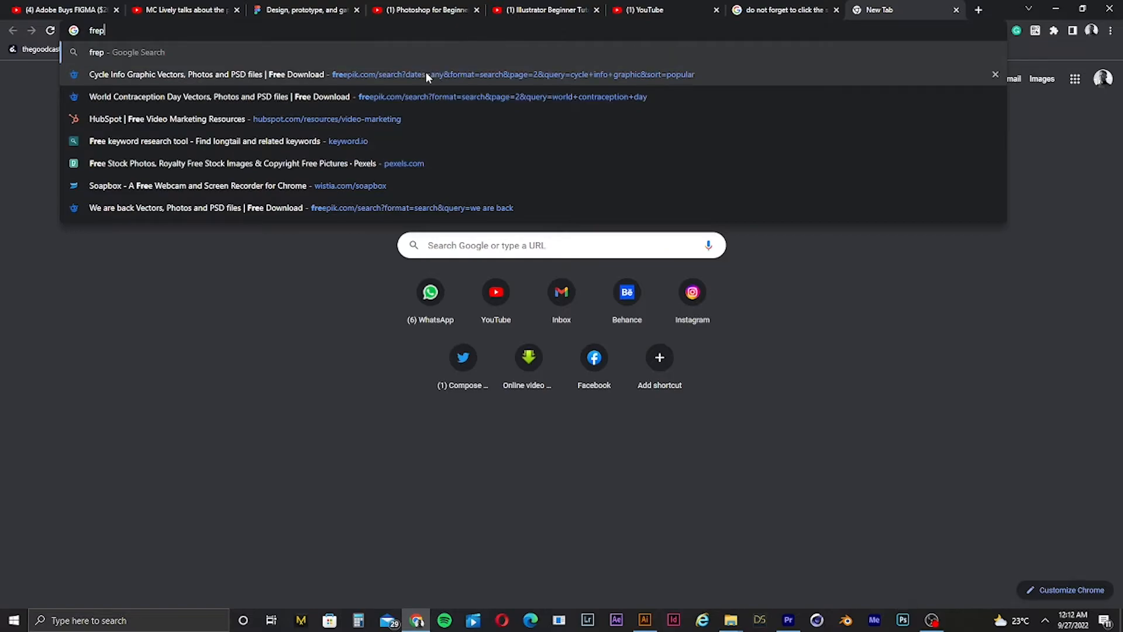
pyautogui.write('ik c')
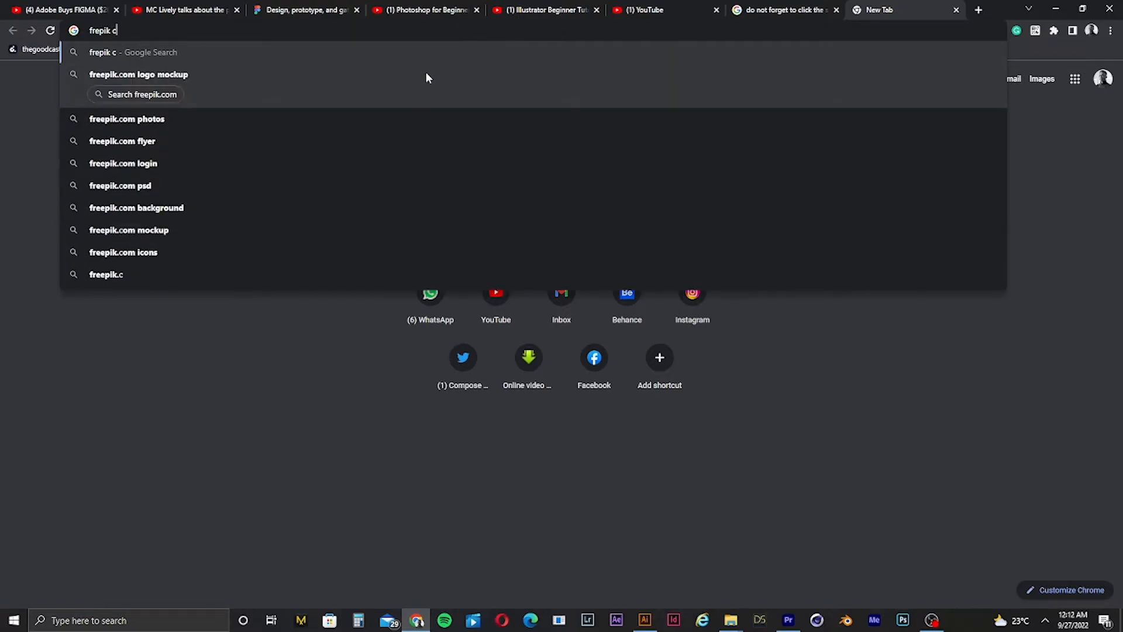
pyautogui.press('BackSpace')
pyautogui.press('BackSpace')
pyautogui.write('.com')
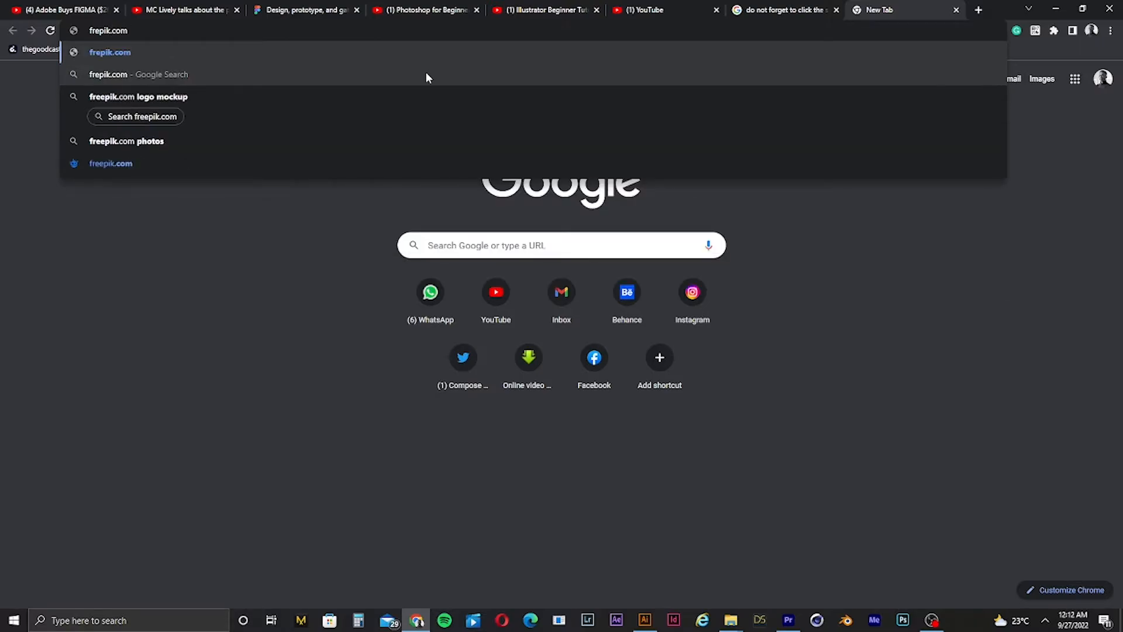
pyautogui.press('Return')
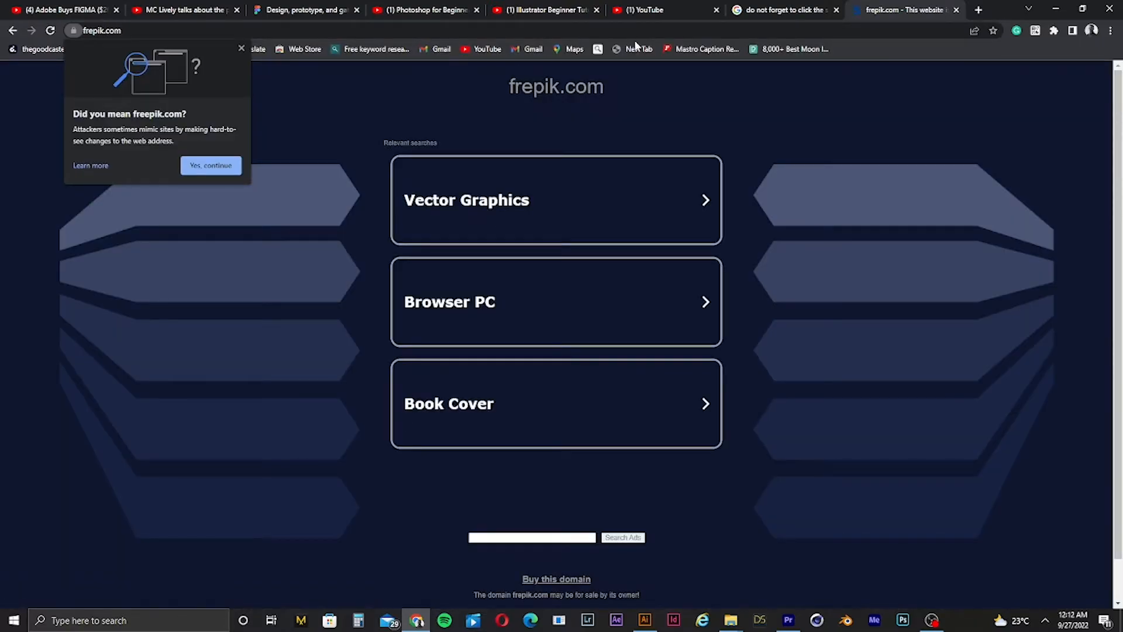
# Step: Open Freepik through the address bar's freepik.com autocomplete suggestion
pyautogui.click(697, 32)
pyautogui.write('fre')
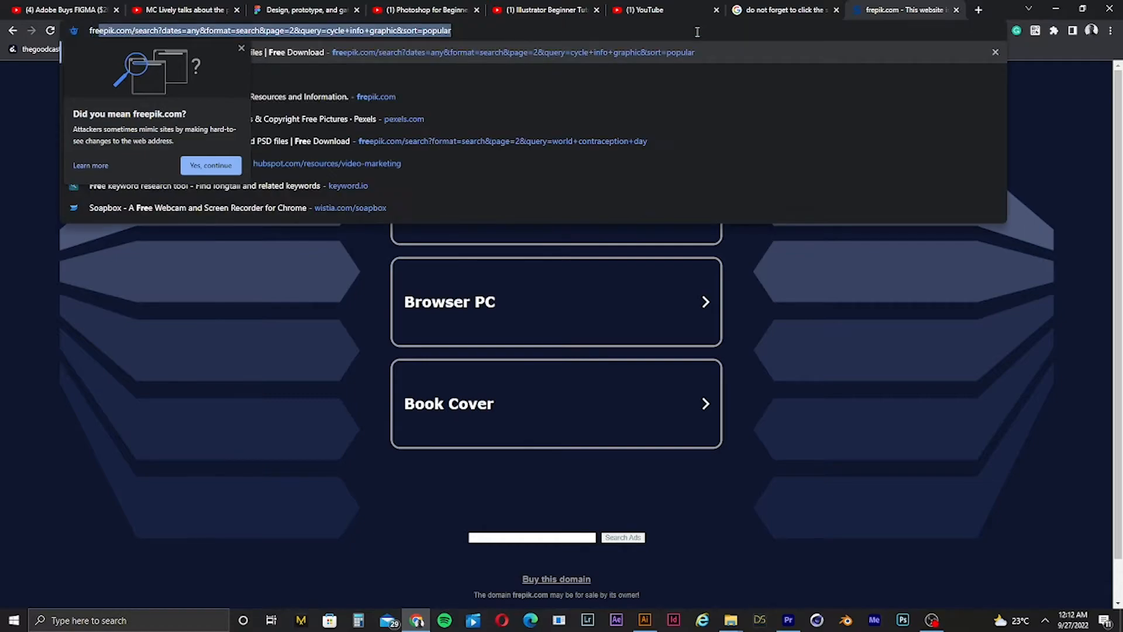
pyautogui.press('Return')
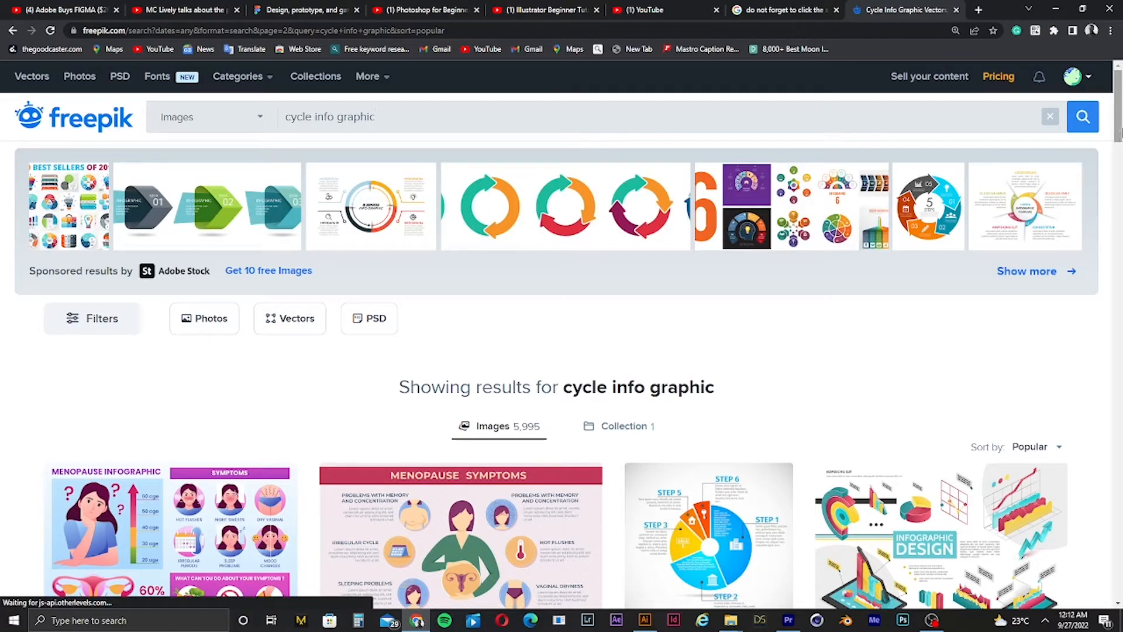
# Step: Search Freepik images for social medi design
pyautogui.moveTo(1117, 120); pyautogui.dragTo(1118, 486)
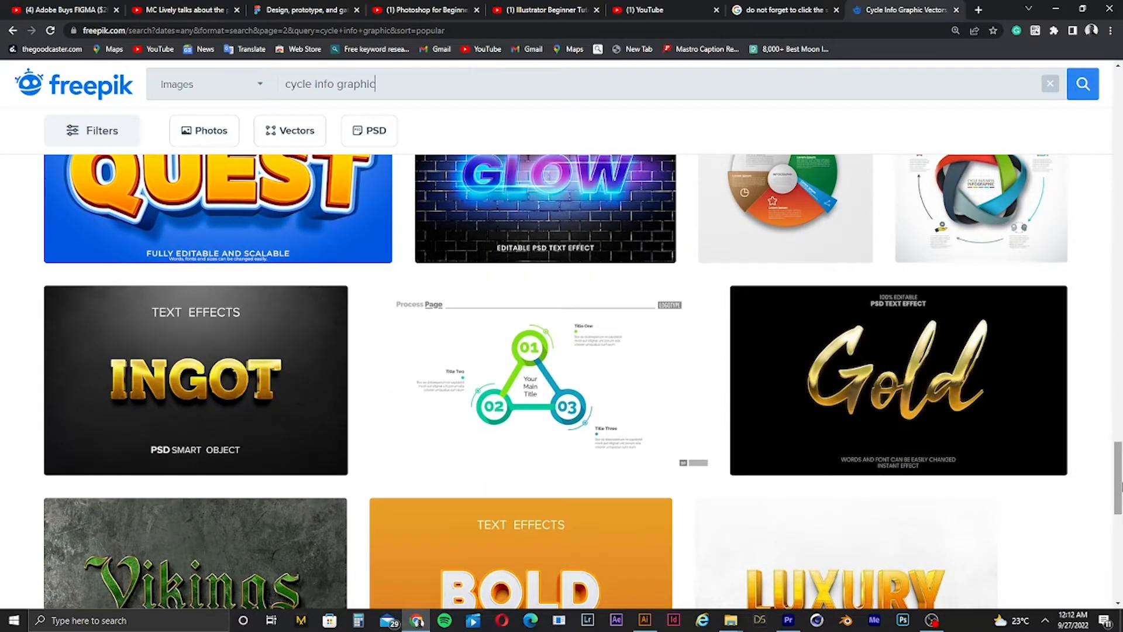
pyautogui.moveTo(1120, 480); pyautogui.dragTo(1119, 70)
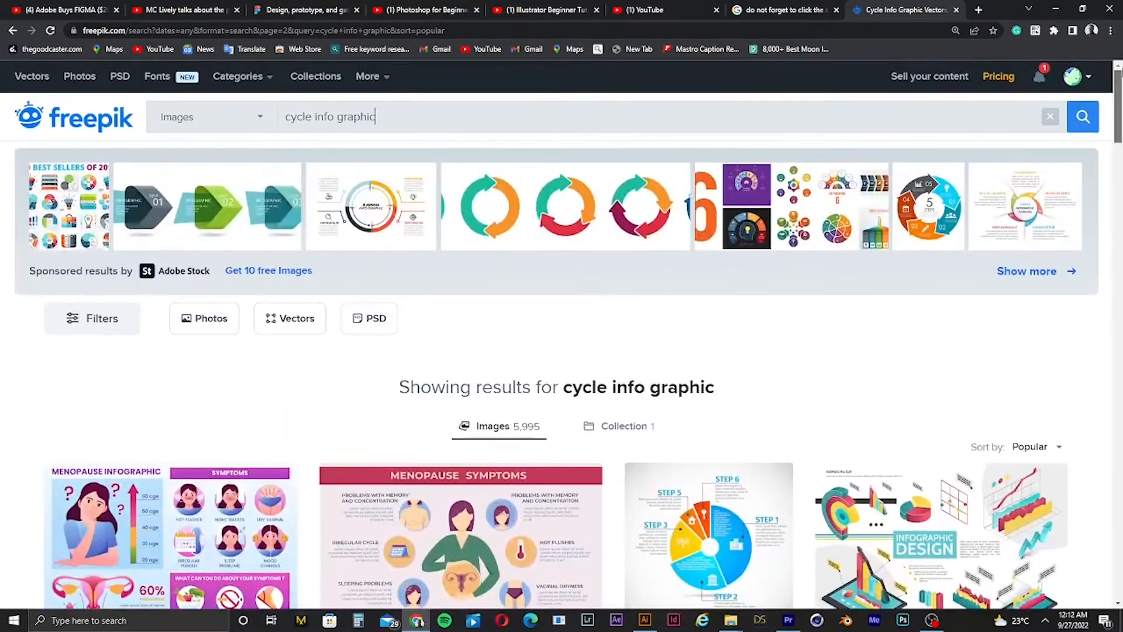
pyautogui.click(376, 116)
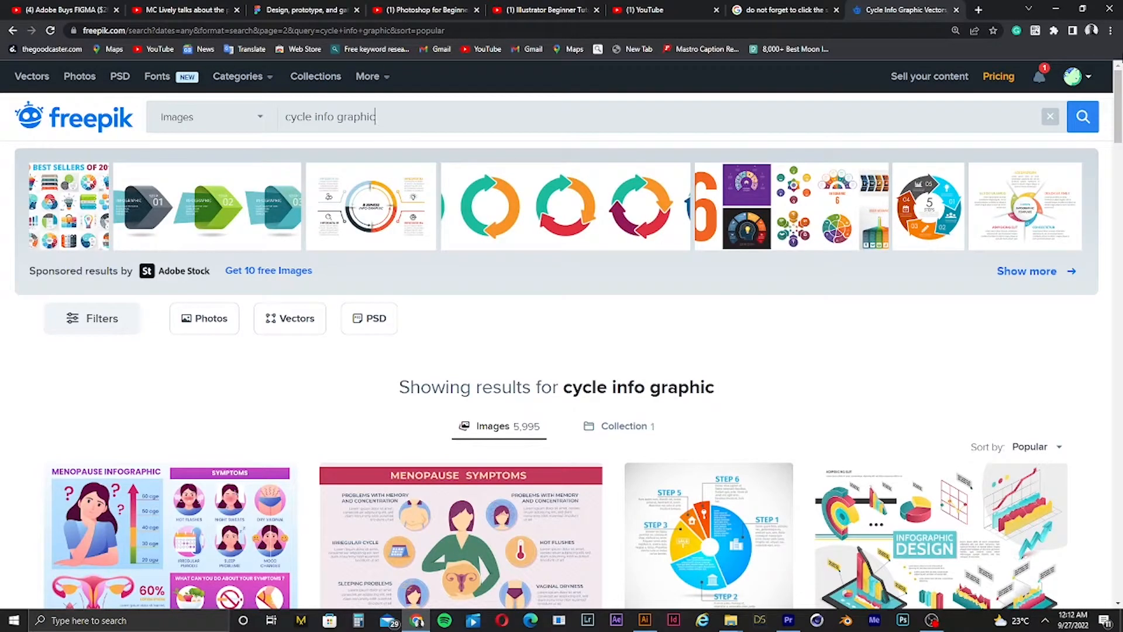
pyautogui.hotkey('ctrl', 'a')
pyautogui.write('social medi design')
pyautogui.press('Return')
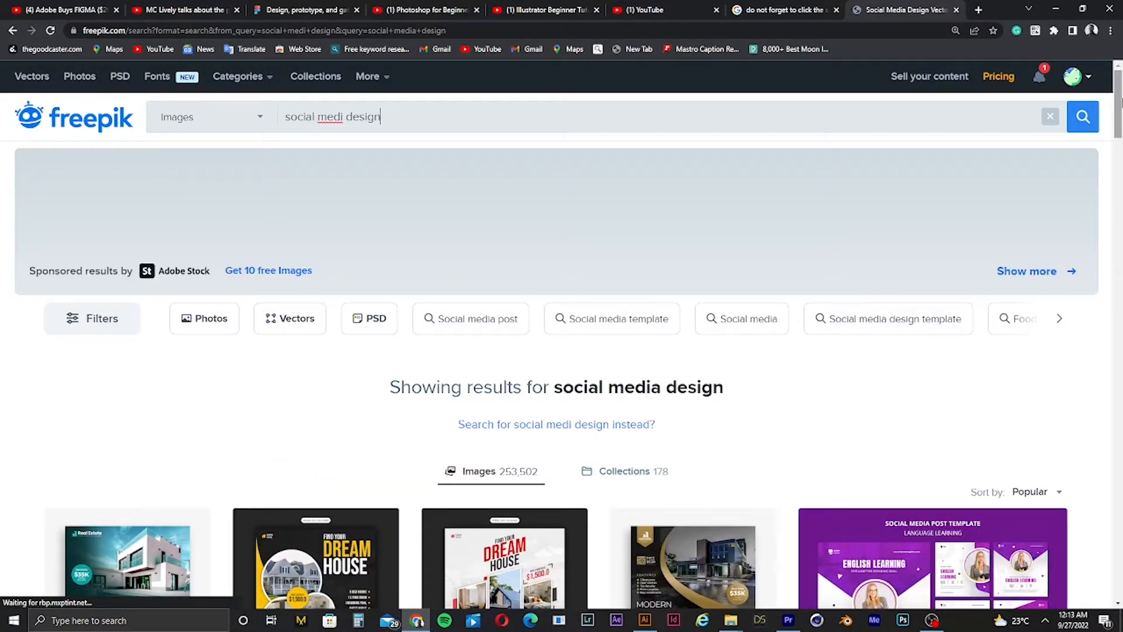
# Step: Open the blue Black Friday handbag social media banner template from the results
pyautogui.moveTo(1118, 94); pyautogui.dragTo(1119, 316)
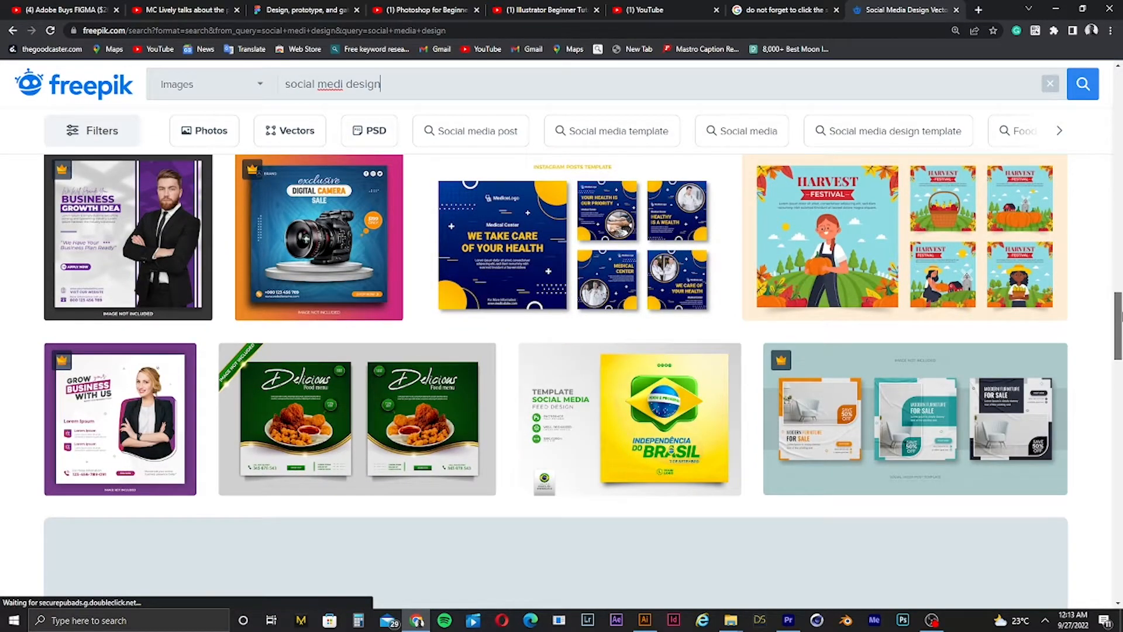
pyautogui.moveTo(1119, 316); pyautogui.dragTo(1119, 466)
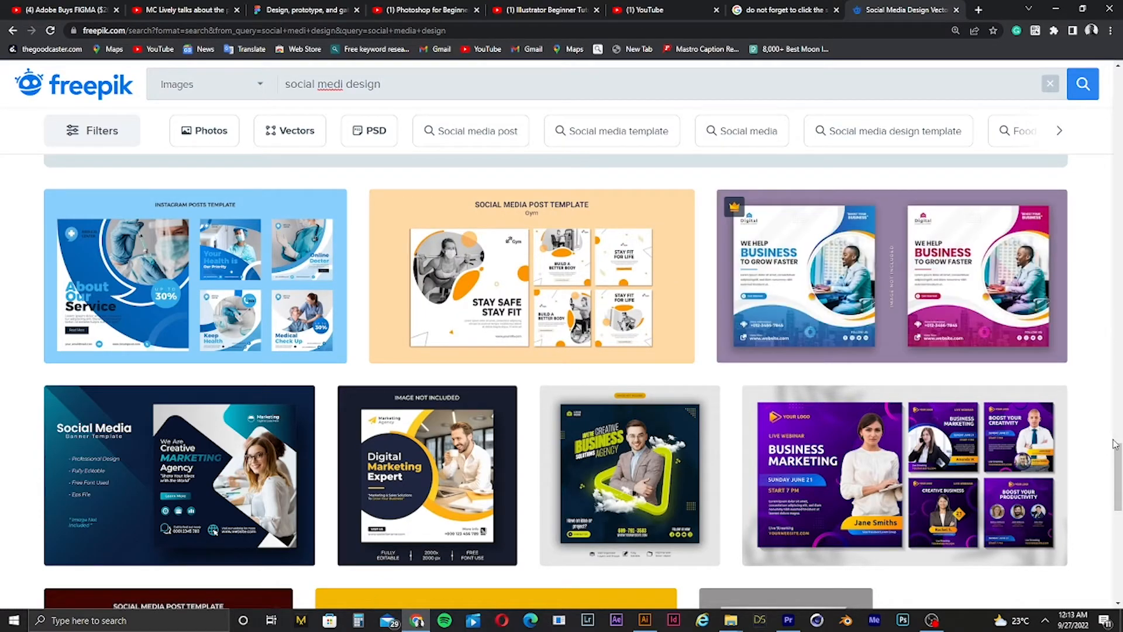
pyautogui.moveTo(1118, 477); pyautogui.dragTo(1107, 375)
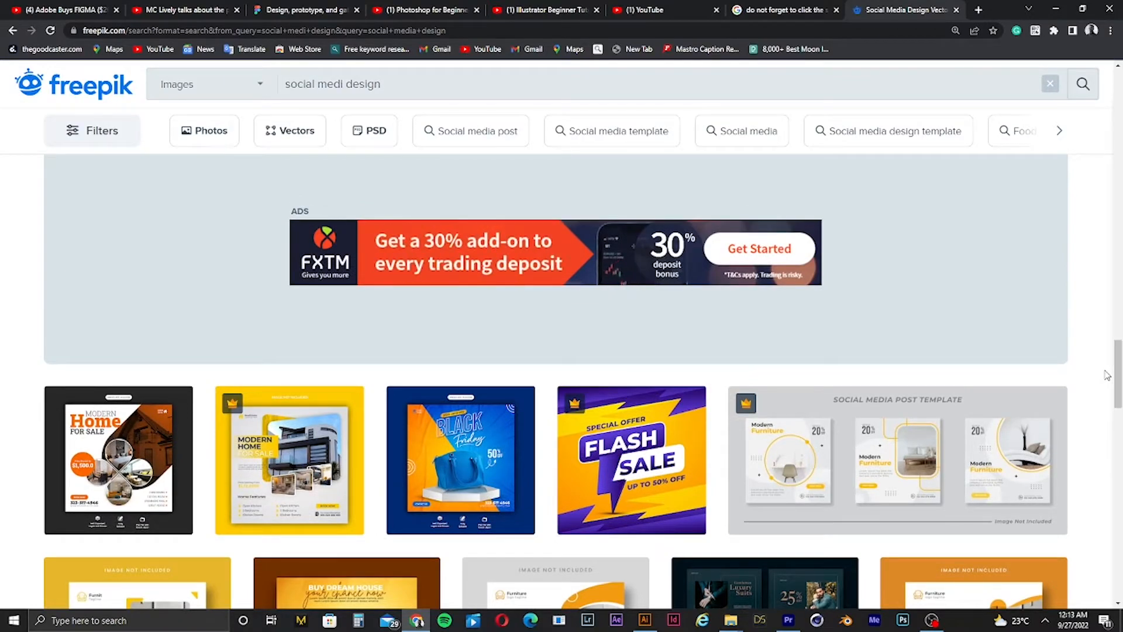
pyautogui.click(452, 454)
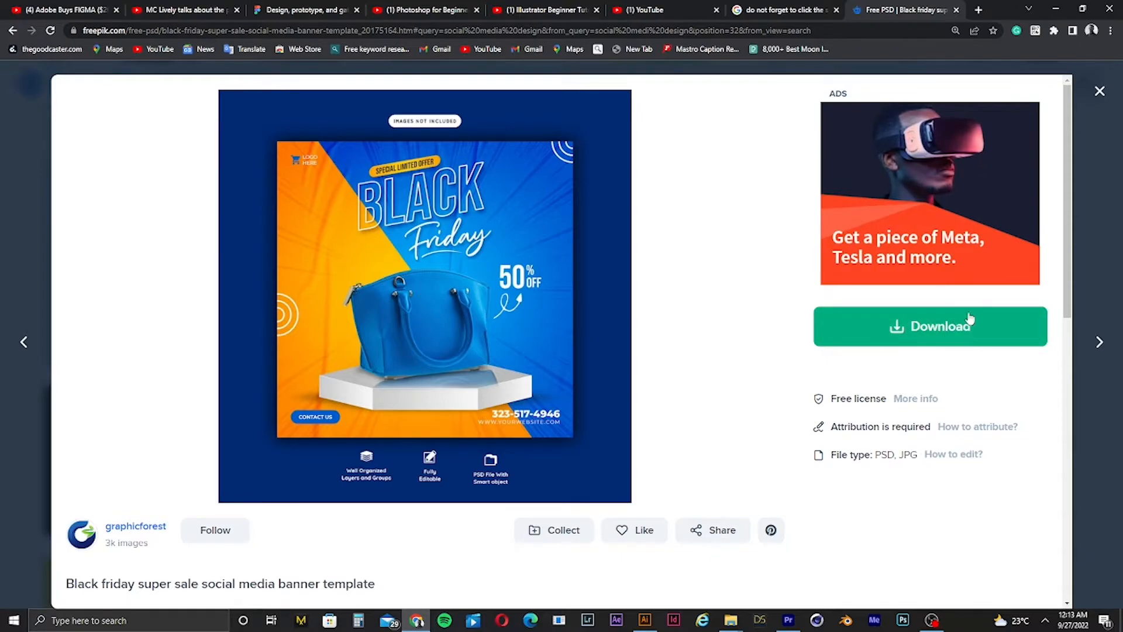
# Step: Download the template for free as a ZIP archive to the Desktop
pyautogui.click(899, 338)
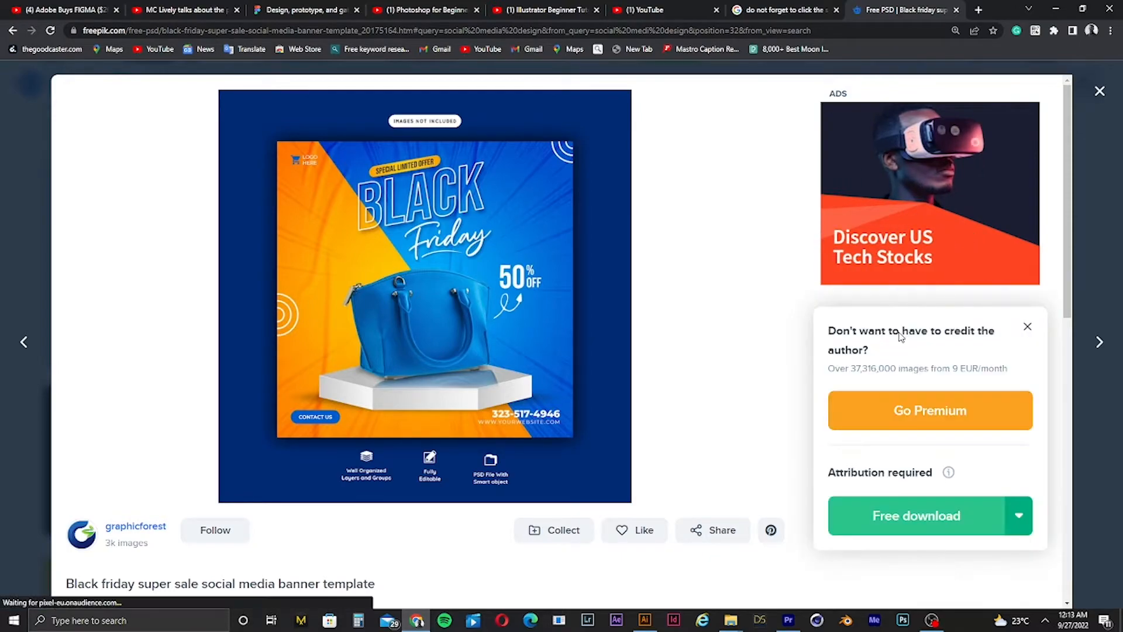
pyautogui.click(971, 515)
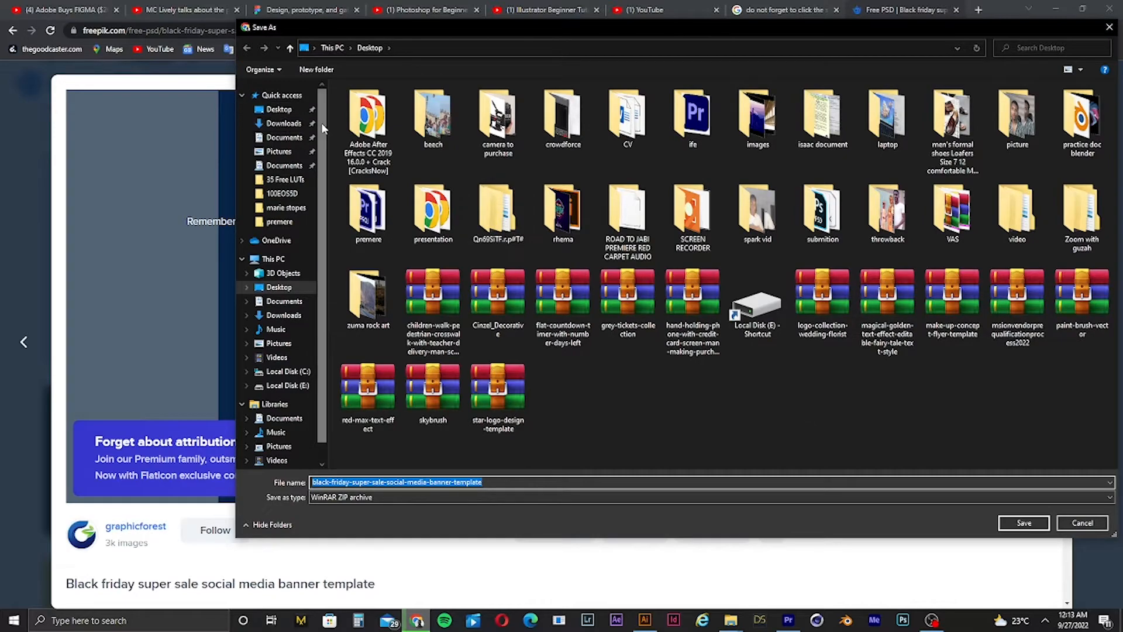
pyautogui.click(284, 111)
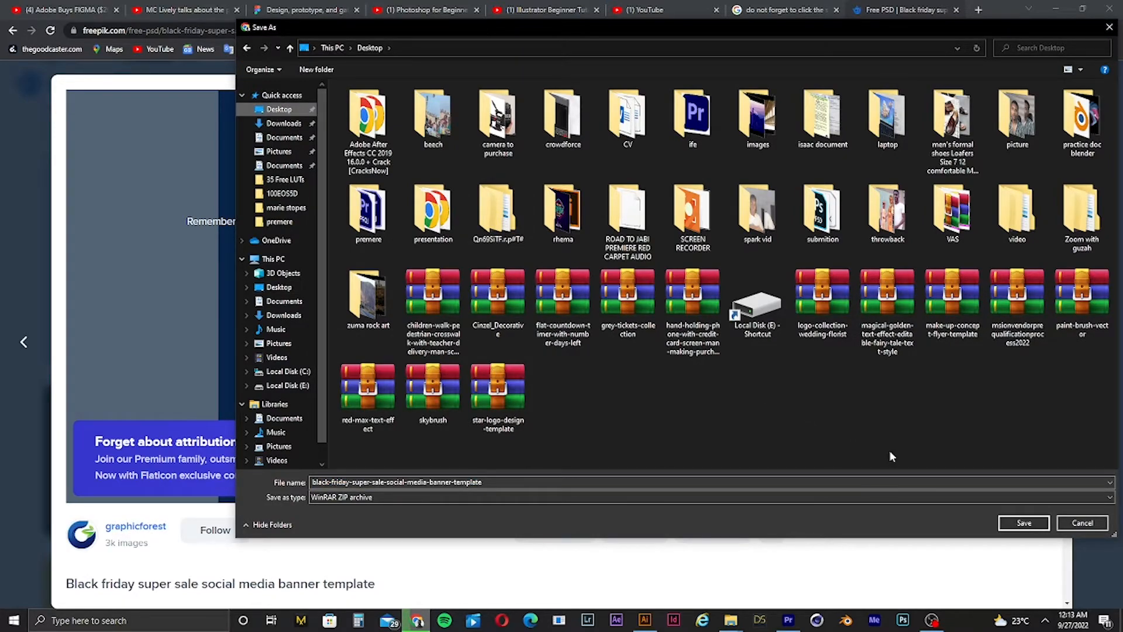
pyautogui.click(1024, 523)
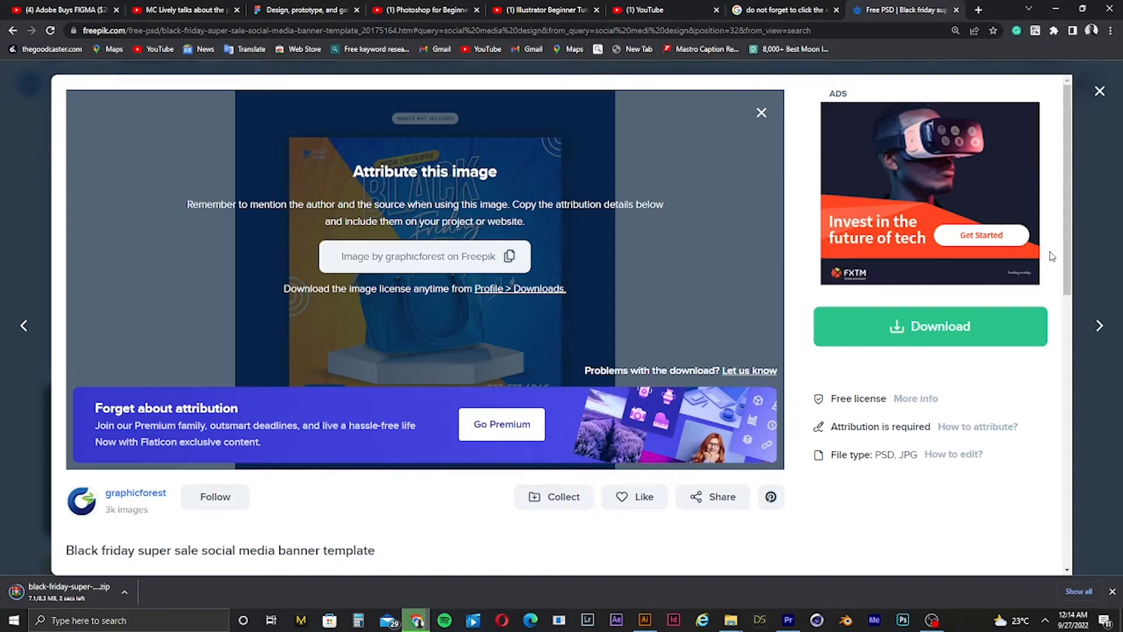
# Step: Show the downloaded ZIP file in its folder
pyautogui.scroll(-4, 1094, 483)
pyautogui.scroll(-5, 1094, 489)
pyautogui.scroll(10, 1090, 409)
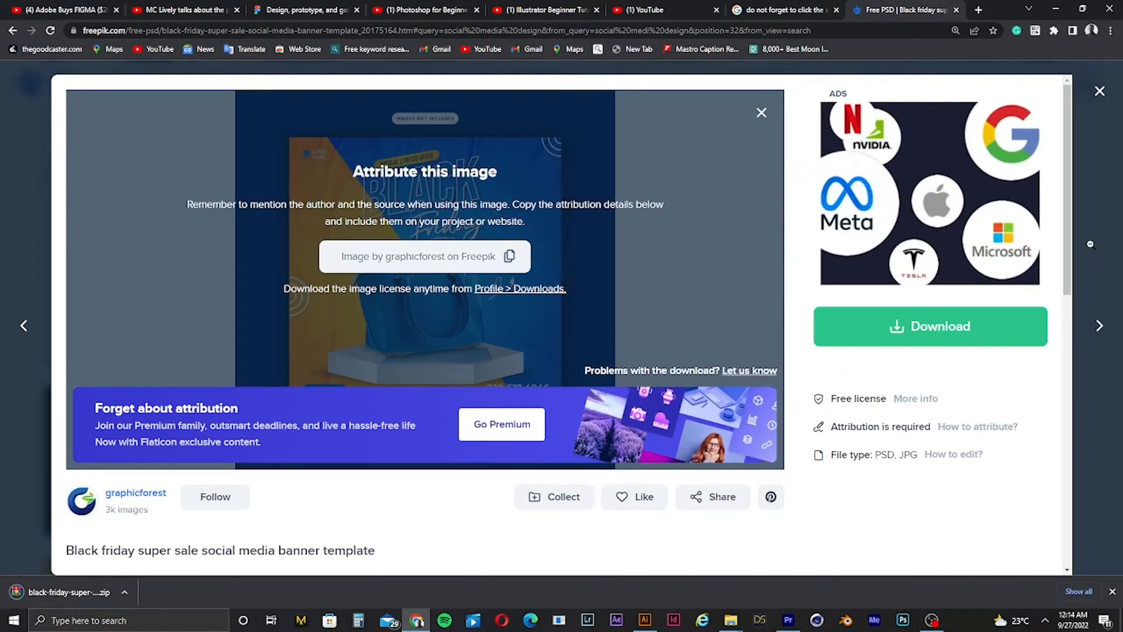
pyautogui.click(124, 592)
pyautogui.click(161, 555)
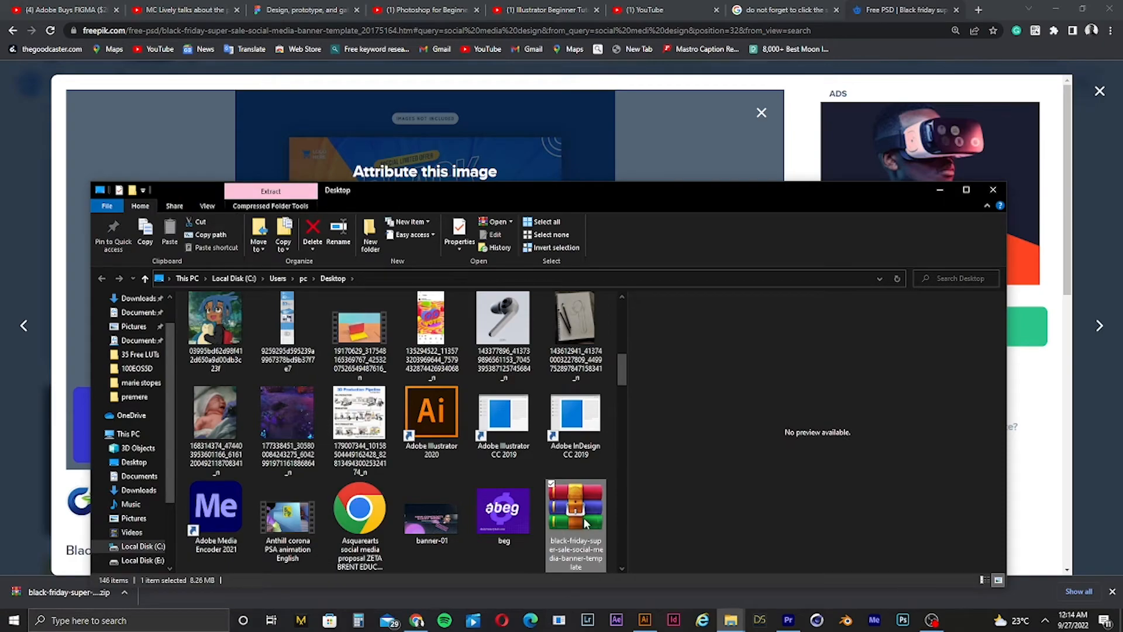
# Step: Open the ZIP archive to check its contents, then close it and the template preview
pyautogui.doubleClick(585, 522)
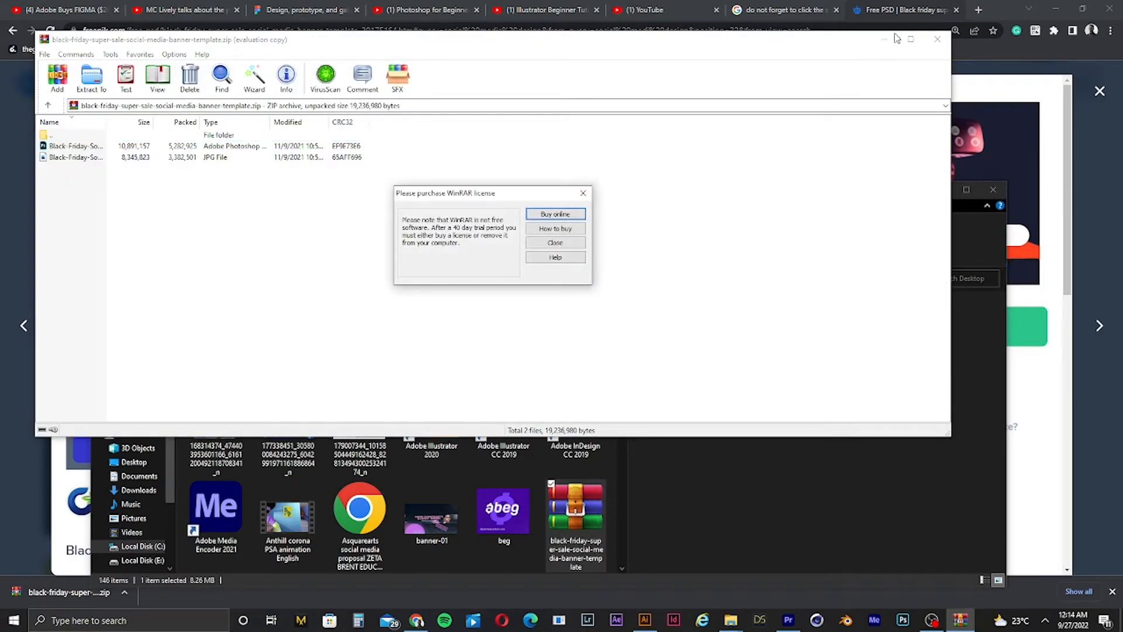
pyautogui.click(583, 193)
pyautogui.click(938, 40)
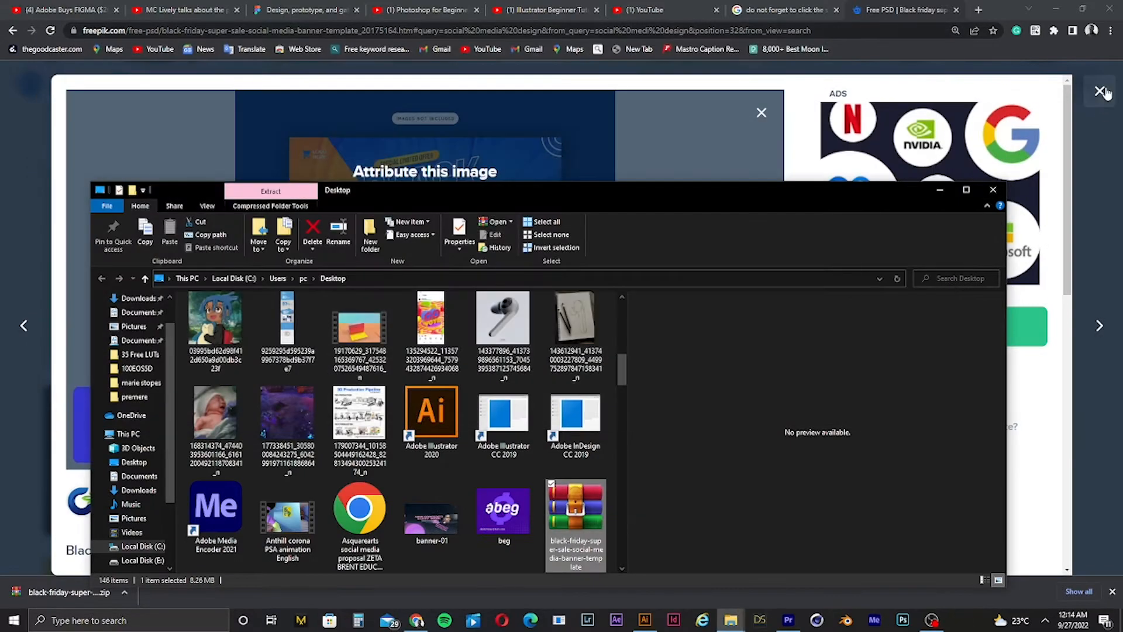
pyautogui.click(1099, 91)
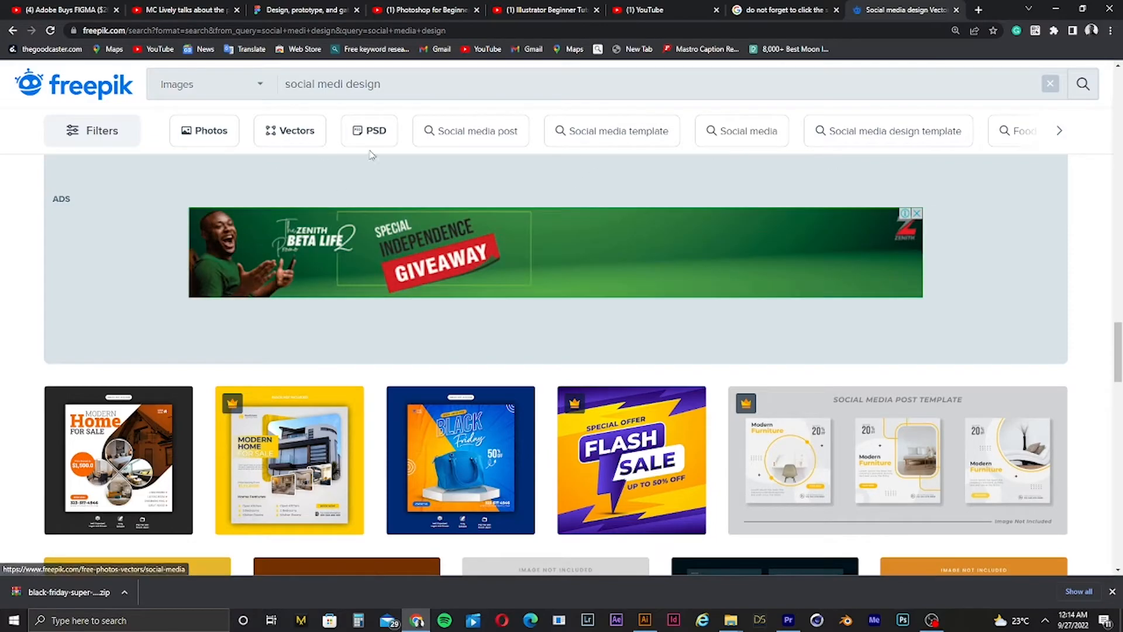
# Step: Filter the search results to vectors and preview the World mental health day stories collection
pyautogui.click(286, 141)
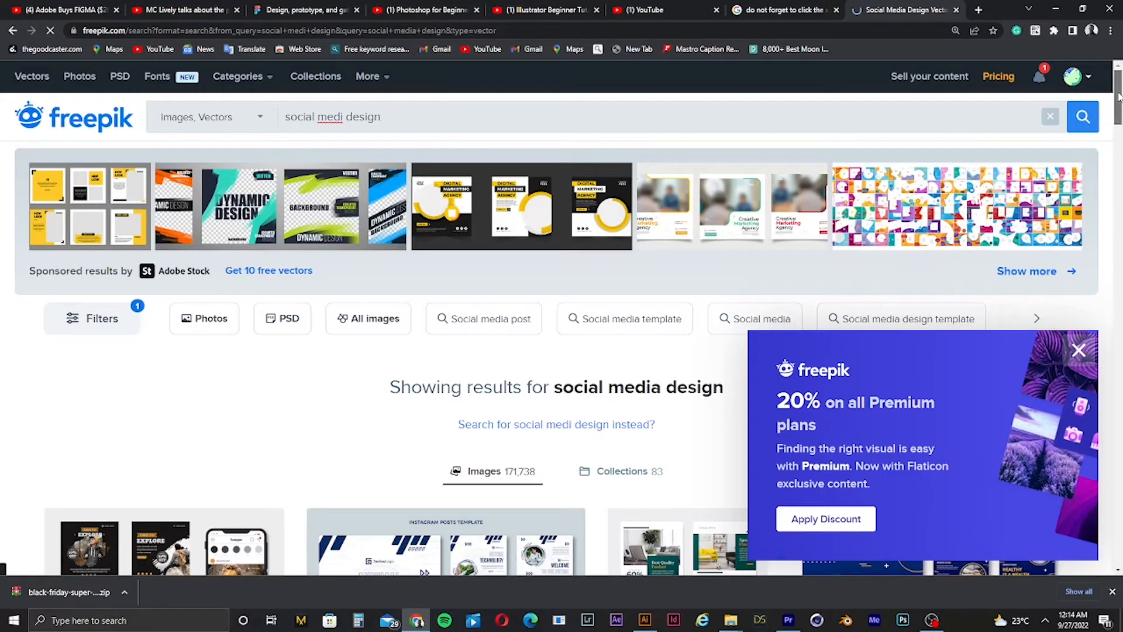
pyautogui.moveTo(1117, 93); pyautogui.dragTo(1118, 241)
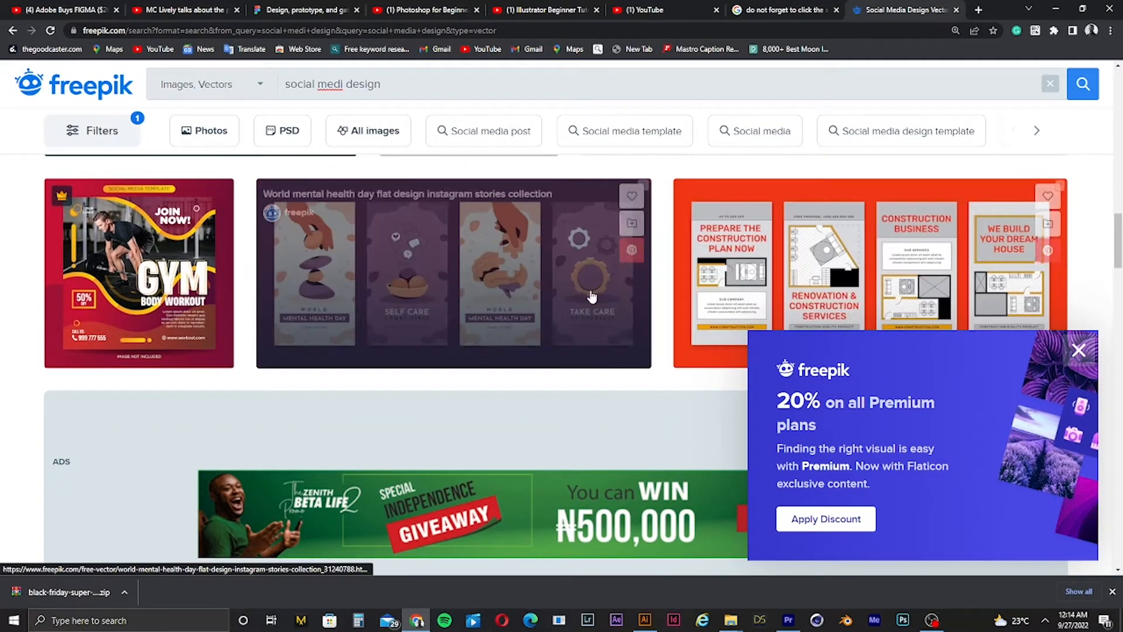
pyautogui.click(507, 301)
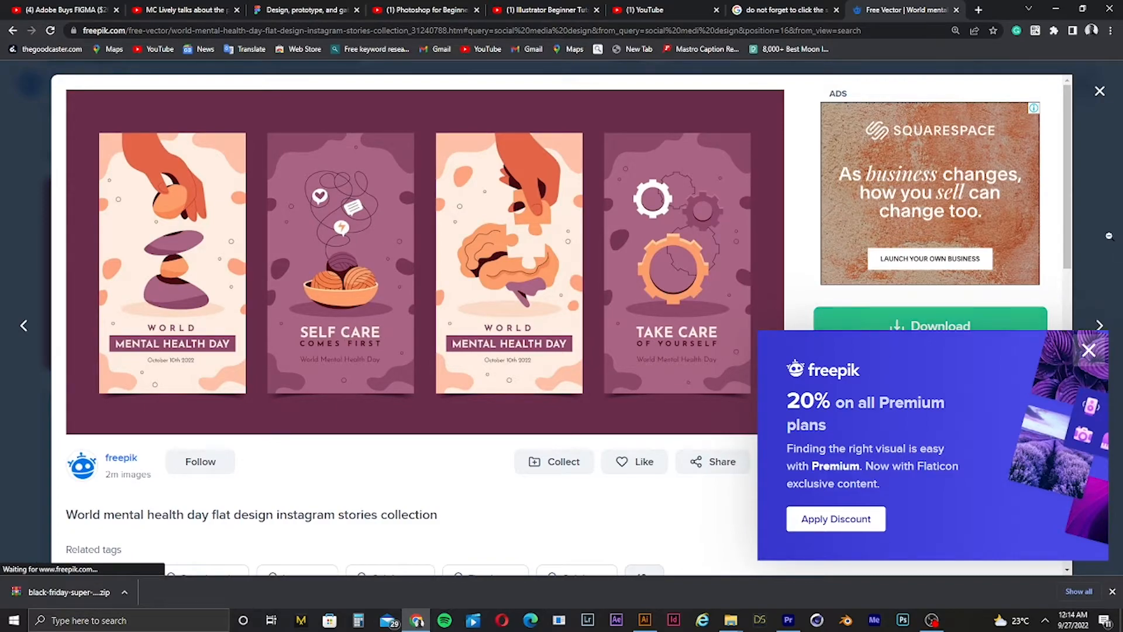
pyautogui.moveTo(1072, 192); pyautogui.dragTo(1047, 525)
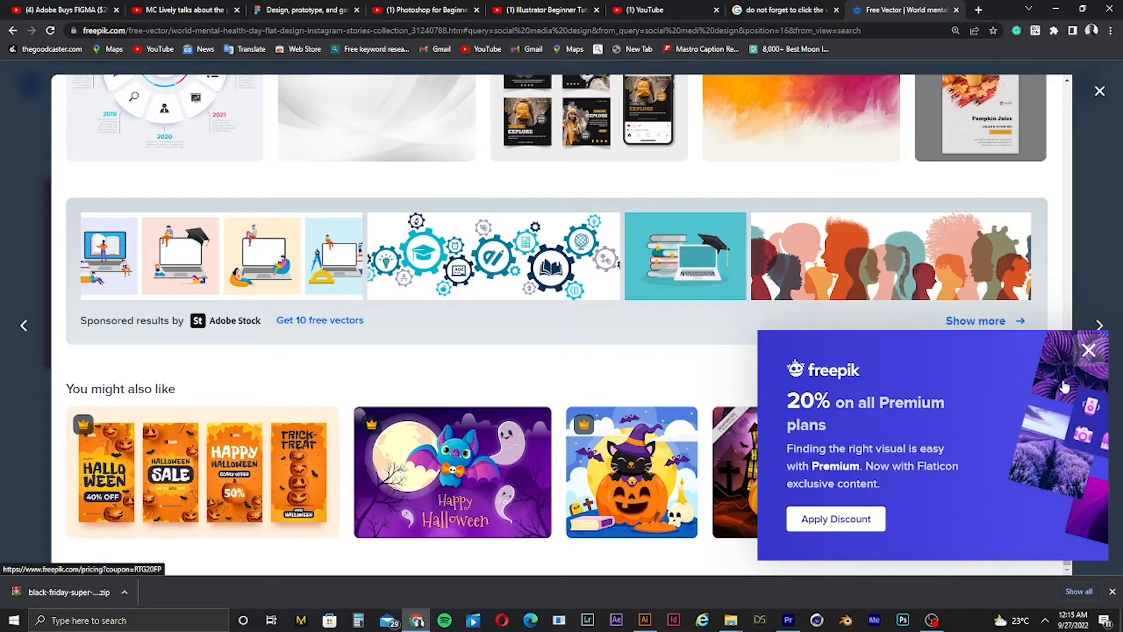
pyautogui.click(1088, 350)
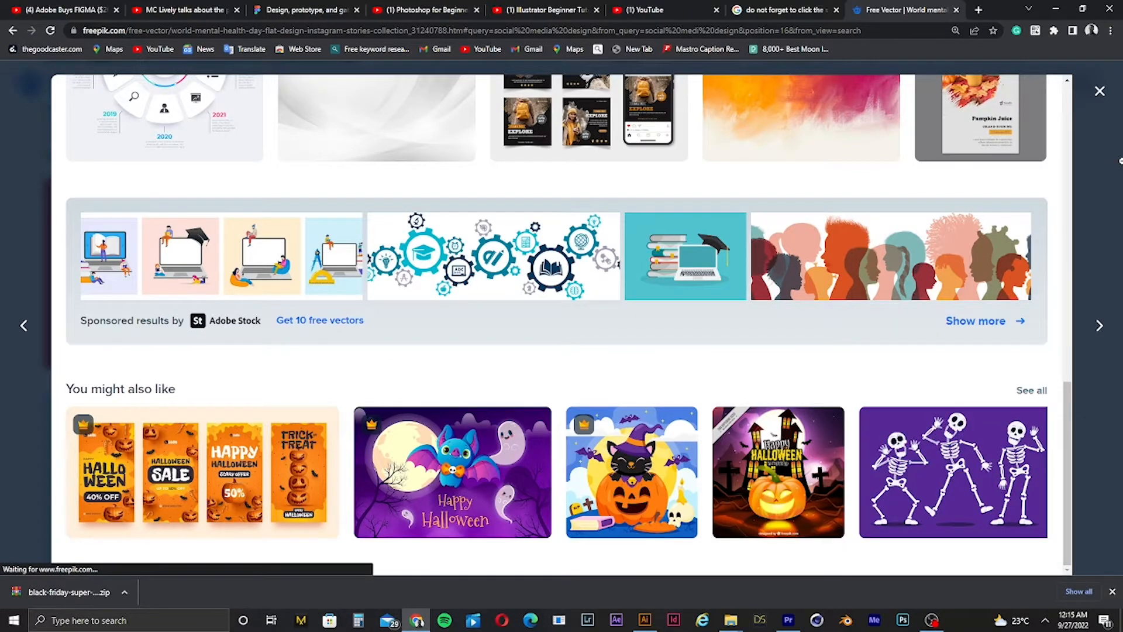
pyautogui.click(1100, 91)
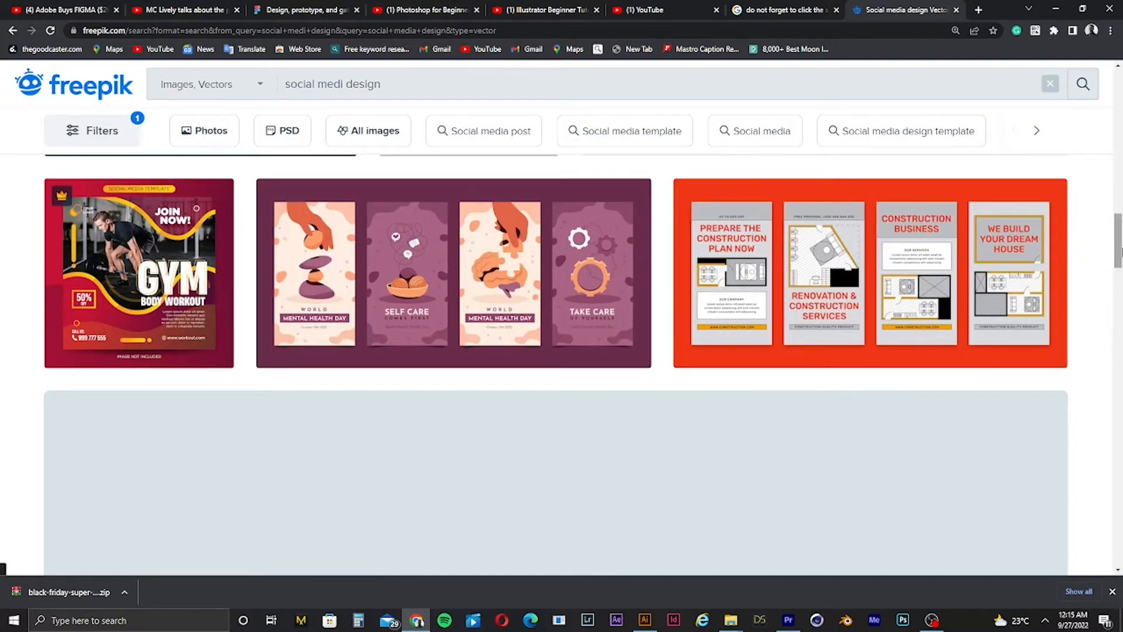
# Step: Open the Flat design of medical instagram post template from the vector results
pyautogui.moveTo(1117, 246); pyautogui.dragTo(1120, 385)
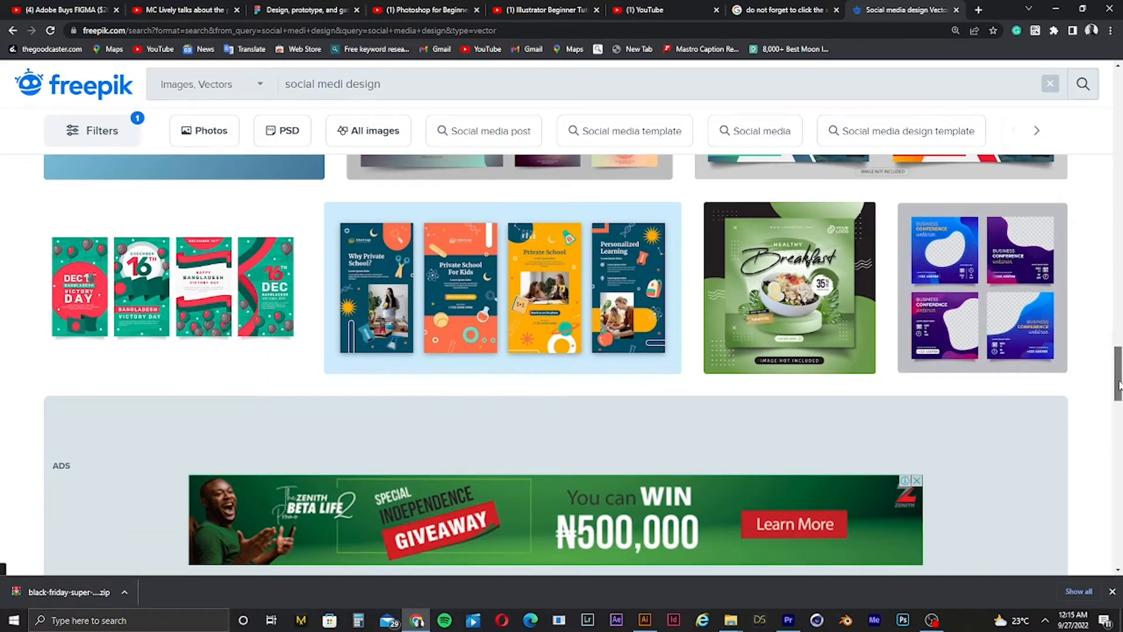
pyautogui.moveTo(1120, 385); pyautogui.dragTo(1118, 140)
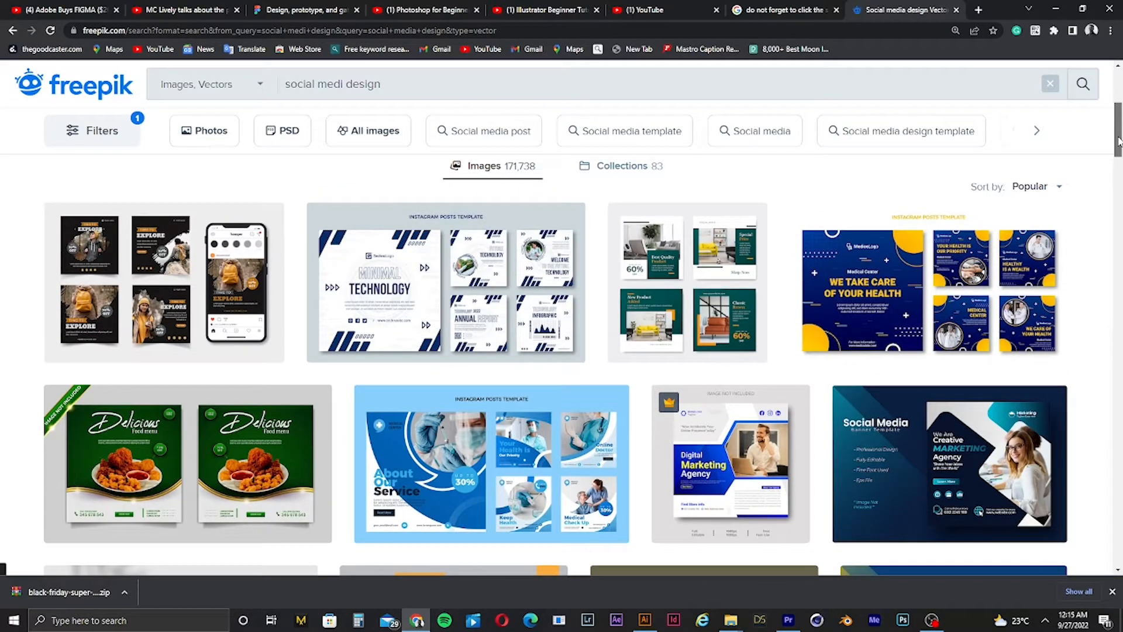
pyautogui.moveTo(1118, 140); pyautogui.dragTo(1116, 146)
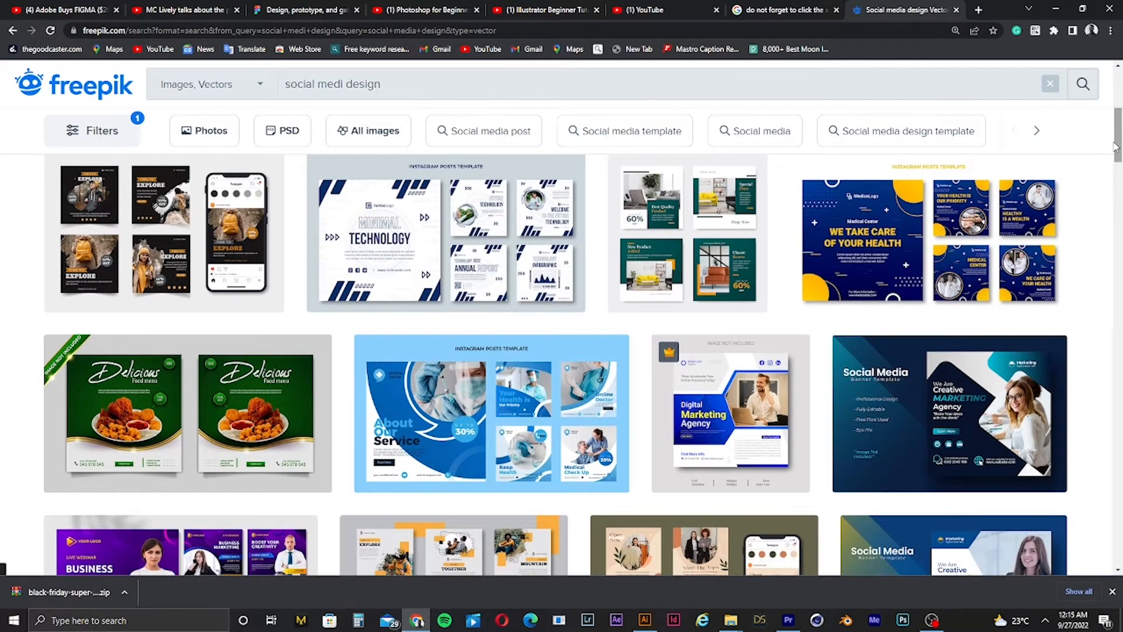
pyautogui.click(443, 441)
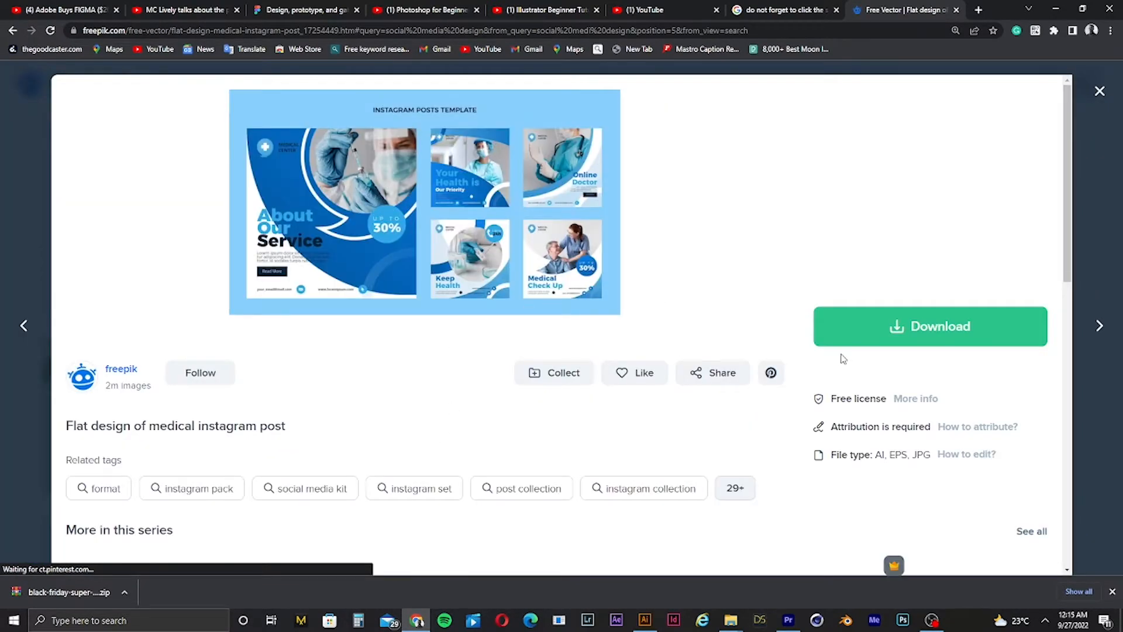
# Step: Download the medical instagram post template for free as a ZIP archive to the Desktop
pyautogui.click(870, 341)
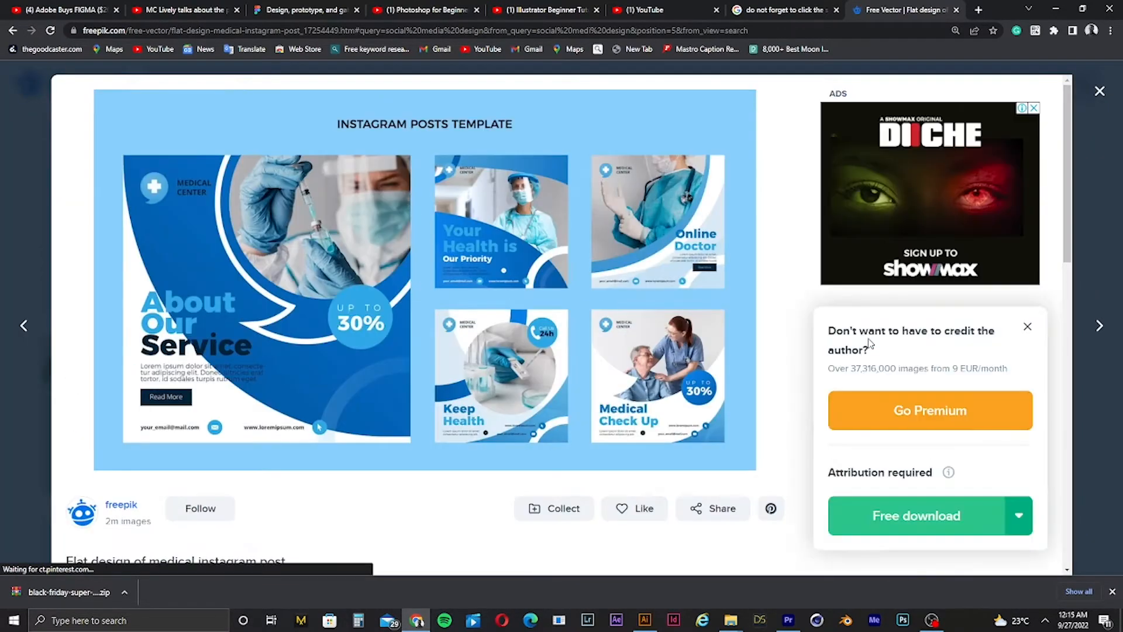
pyautogui.click(873, 518)
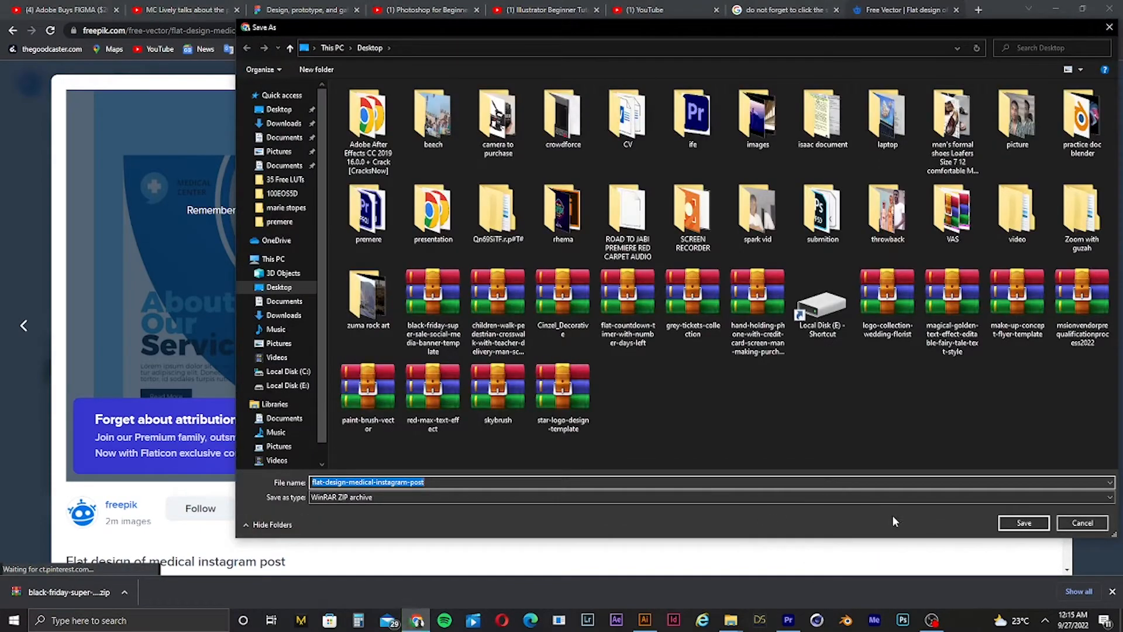
pyautogui.click(1012, 519)
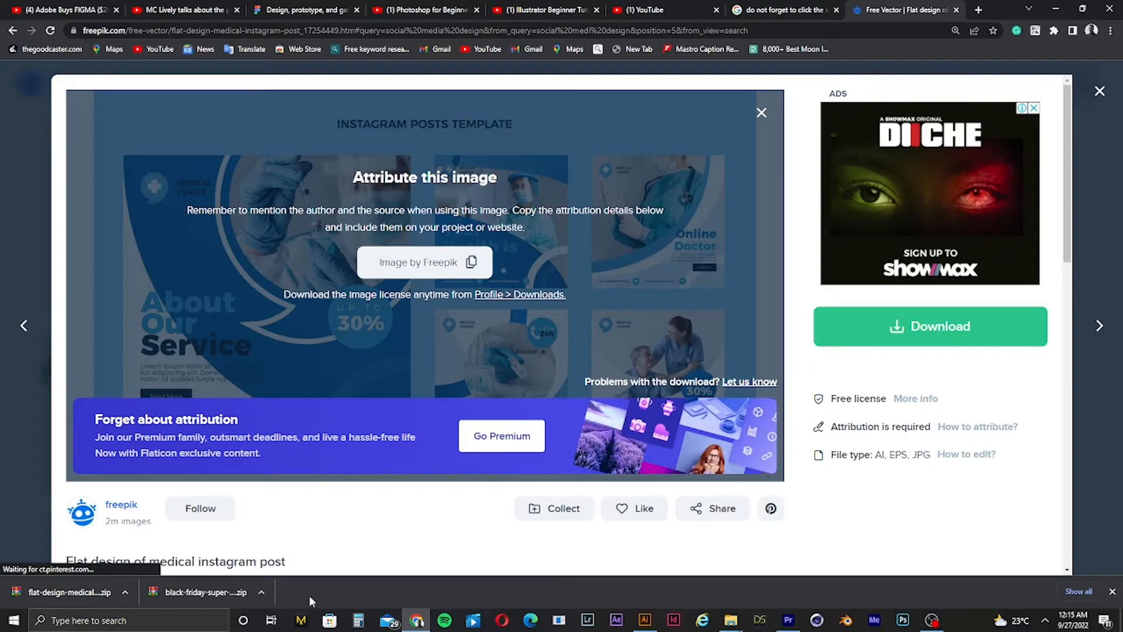
# Step: Open the template's EPS file from the downloaded ZIP in Illustrator, closing the missing fonts dialog
pyautogui.click(126, 593)
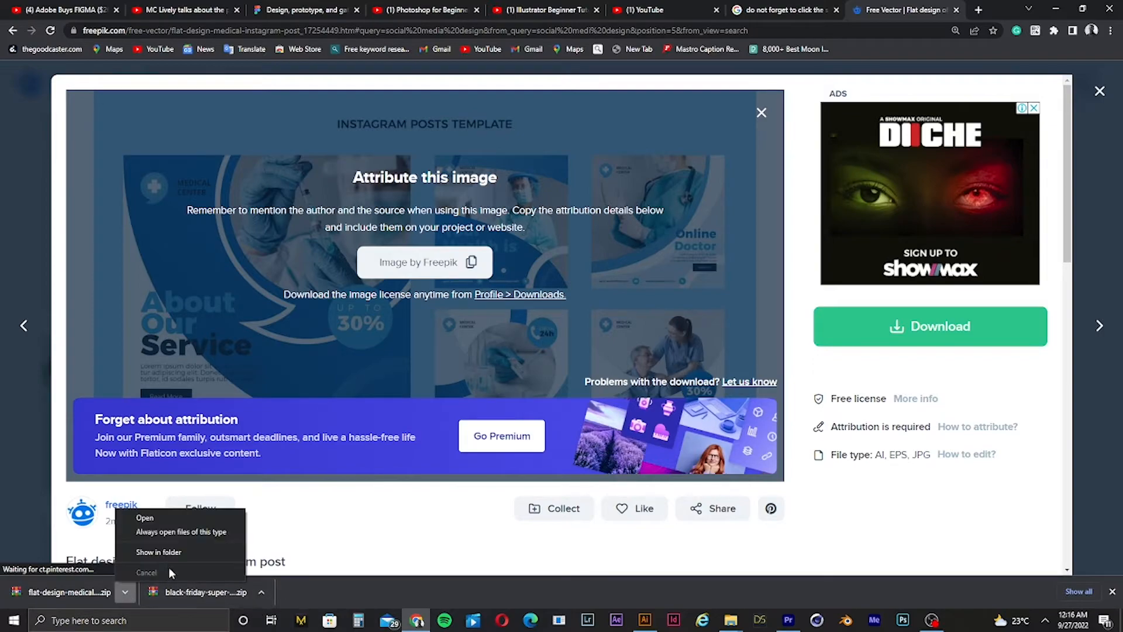
pyautogui.click(167, 553)
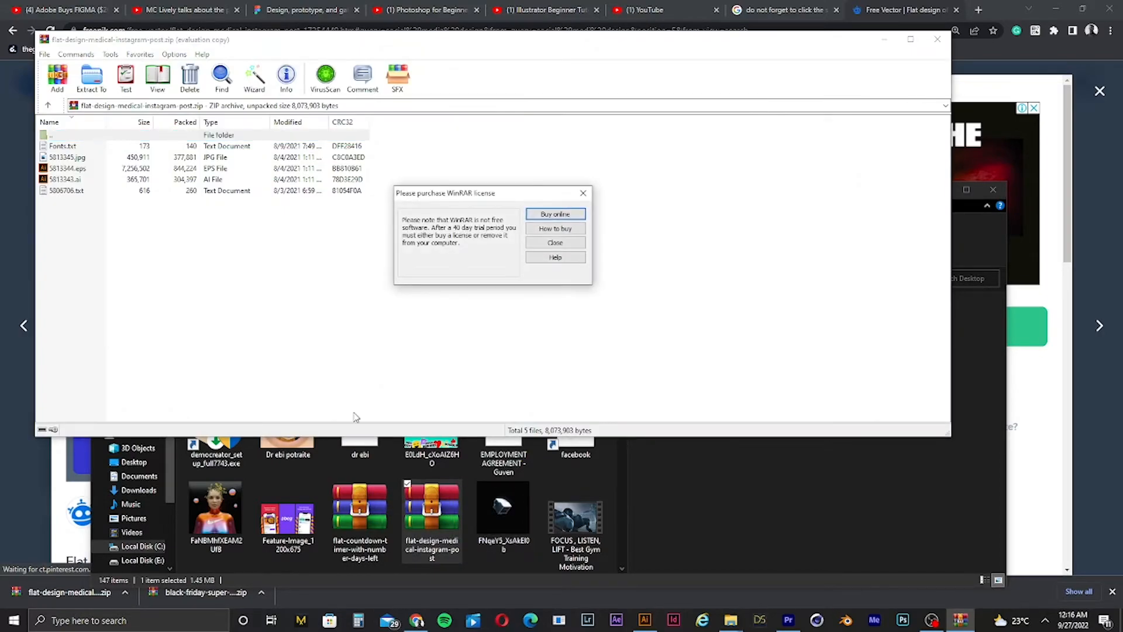
pyautogui.click(583, 193)
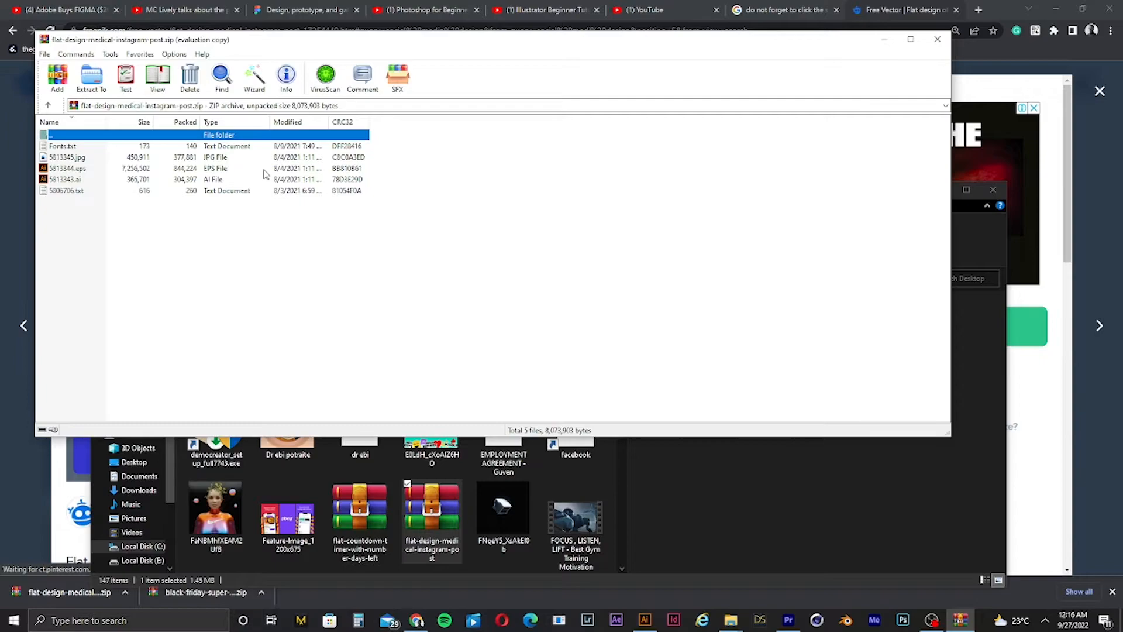
pyautogui.click(75, 169)
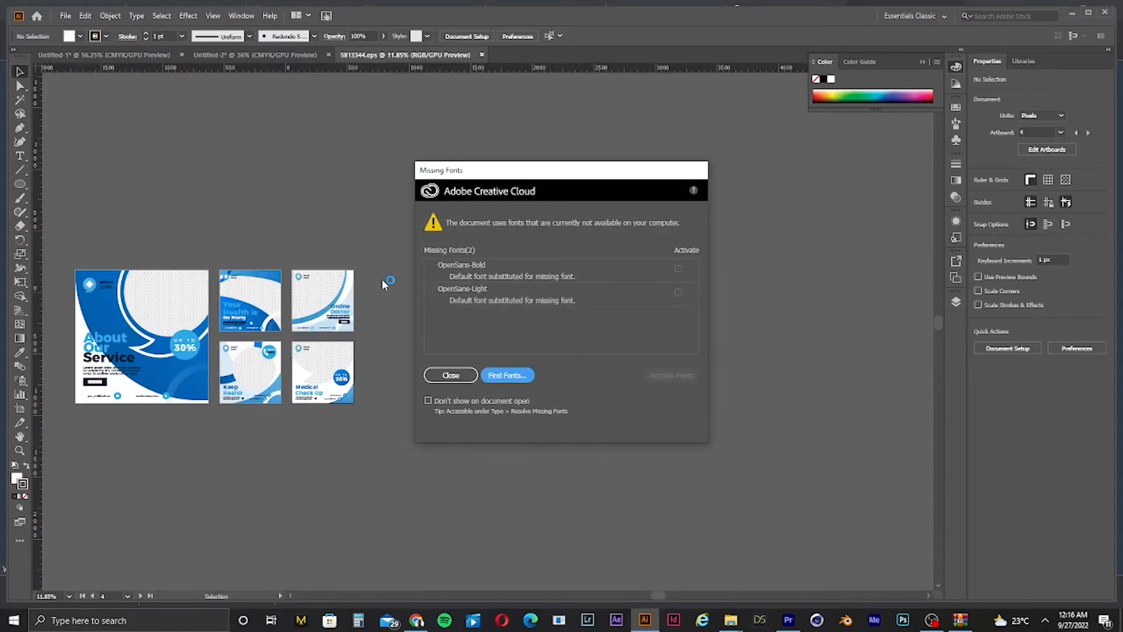
pyautogui.click(451, 376)
# Step: Zoom in to examine the template's five posts
pyautogui.click(280, 328)
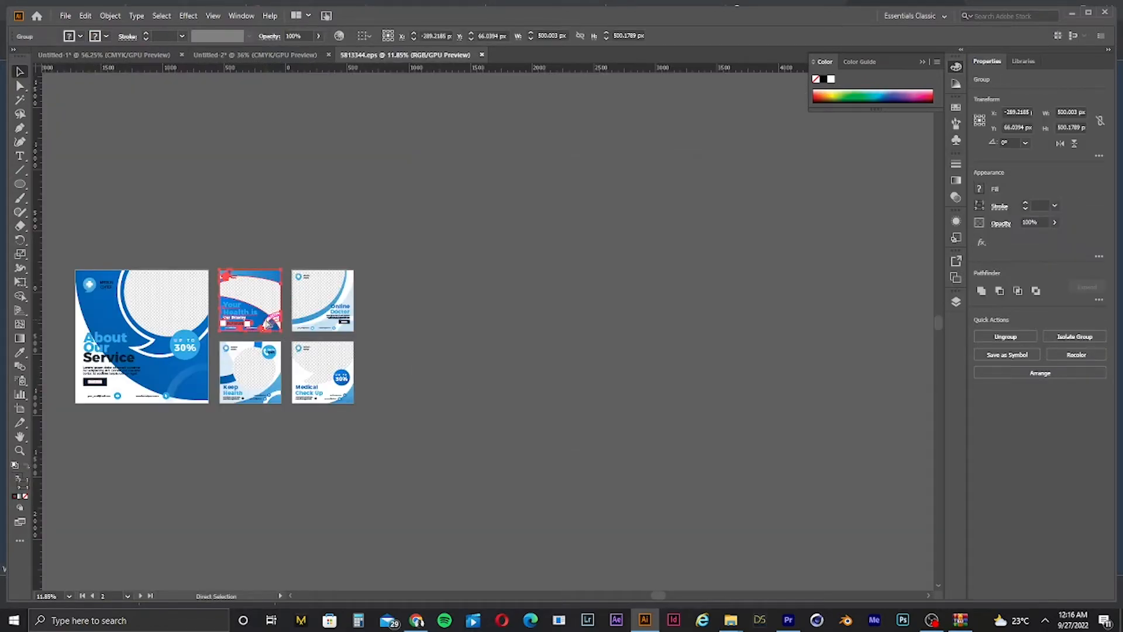
pyautogui.hotkey('ctrl', '0')
pyautogui.hotkey('ctrl', '-')
pyautogui.hotkey('ctrl', '-')
pyautogui.hotkey('ctrl', '-')
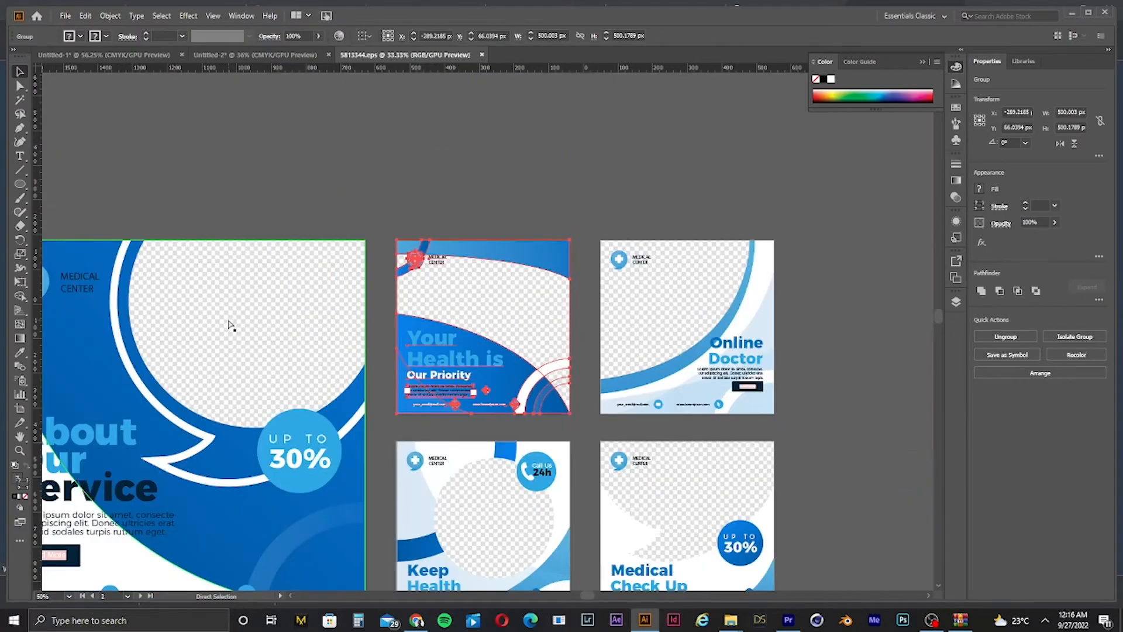
pyautogui.hotkey('ctrl', 'alt', '0')
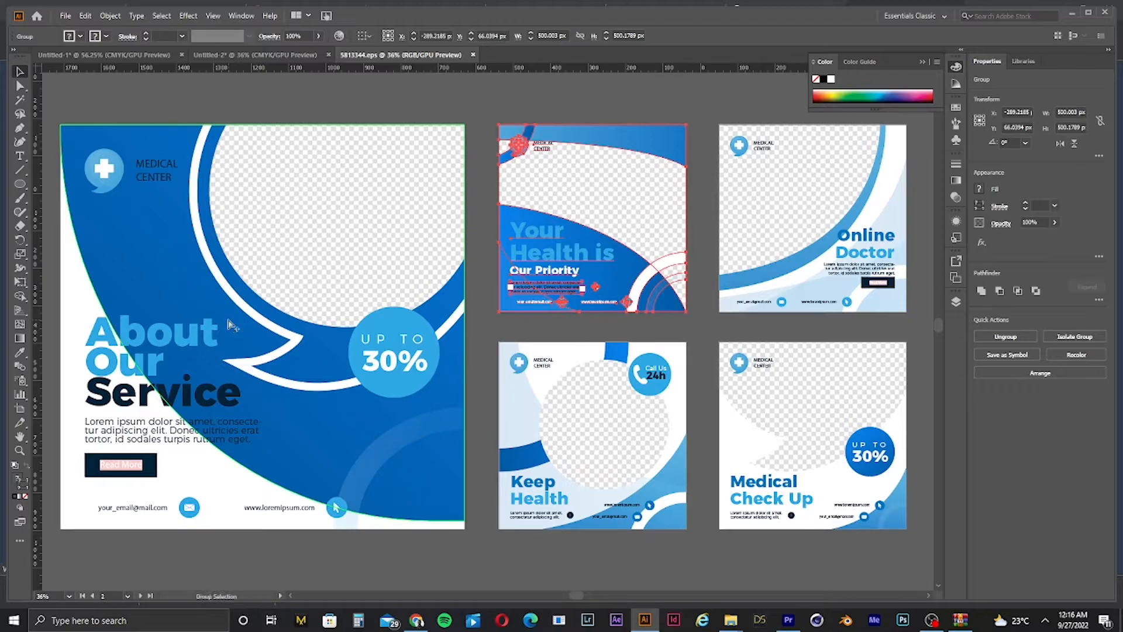
pyautogui.hotkey('ctrl', '-')
pyautogui.hotkey('ctrl', '-')
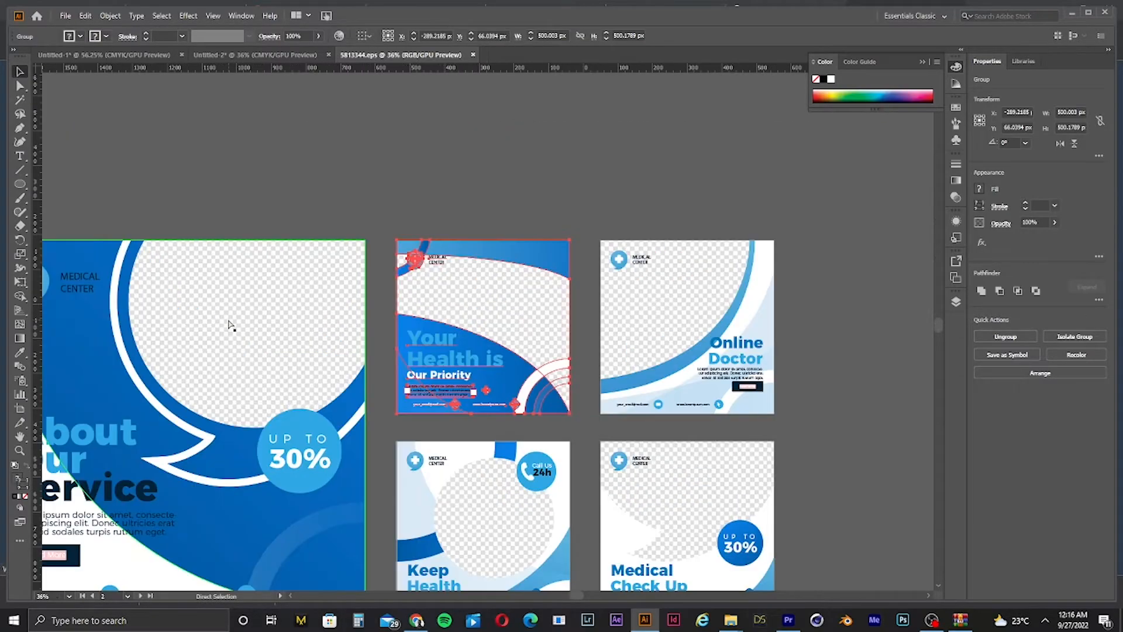
pyautogui.hotkey('ctrl', '+')
pyautogui.hotkey('ctrl', '-')
pyautogui.hotkey('ctrl', 'alt', '0')
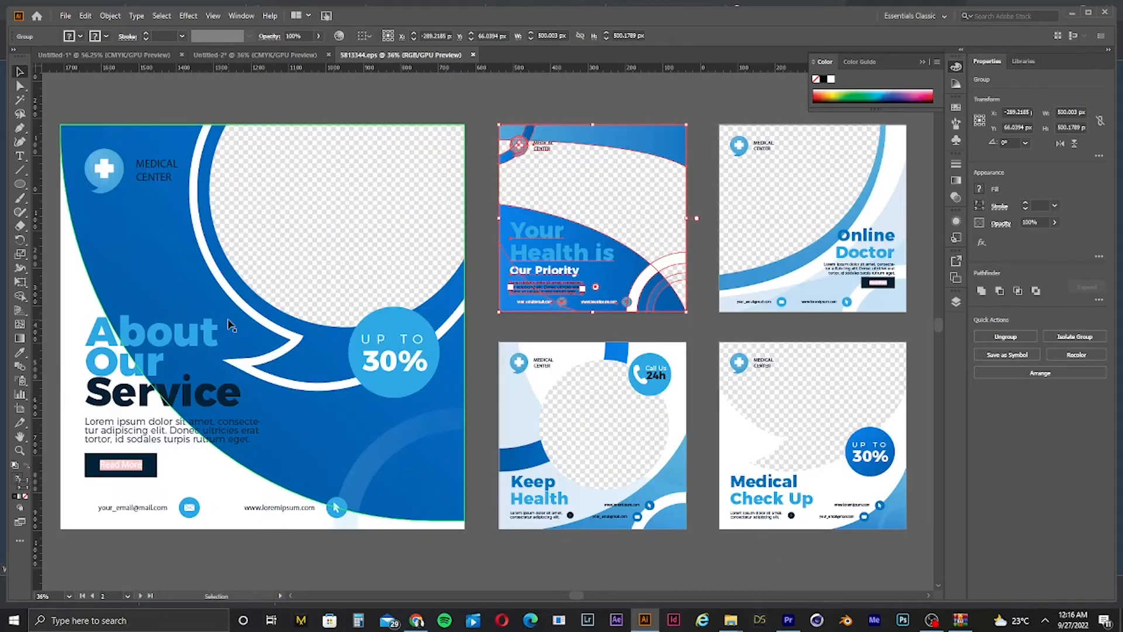
# Step: Ungroup the large About Our Service post
pyautogui.click(341, 212)
pyautogui.rightClick(380, 324)
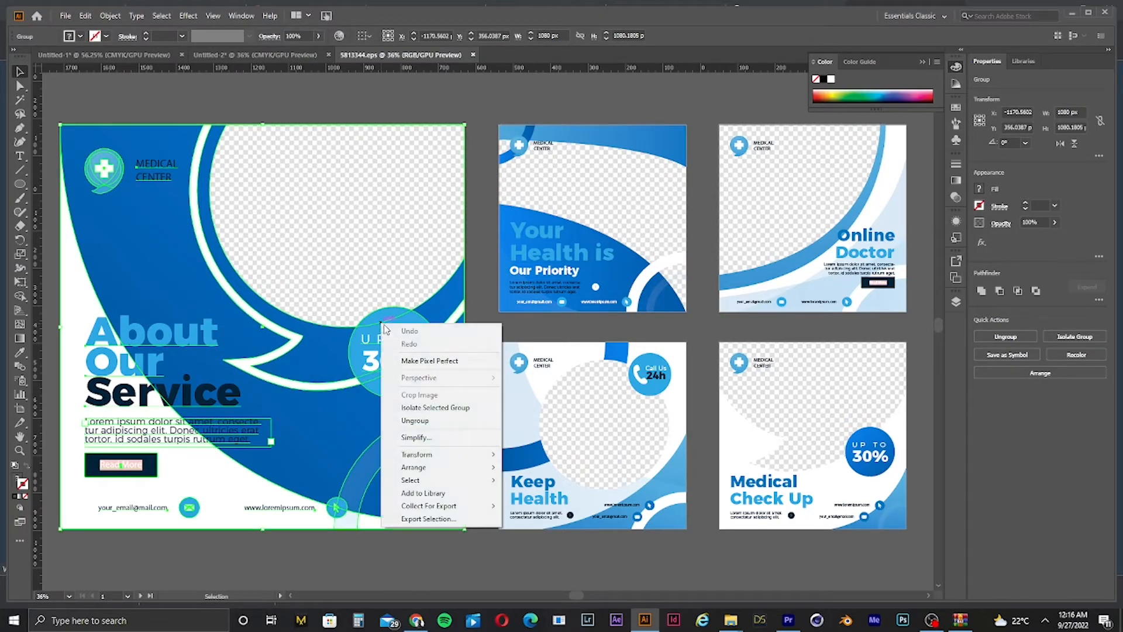
pyautogui.click(436, 422)
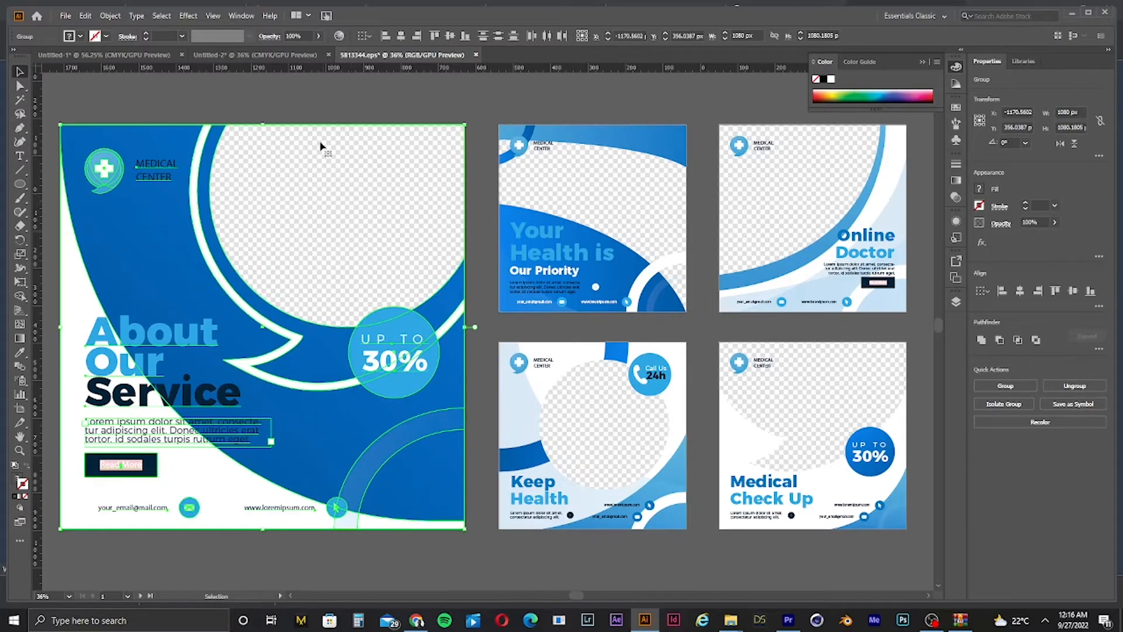
# Step: Try moving pieces of the About Our Service post, undoing each move
pyautogui.click(298, 95)
pyautogui.moveTo(350, 201); pyautogui.dragTo(493, 249)
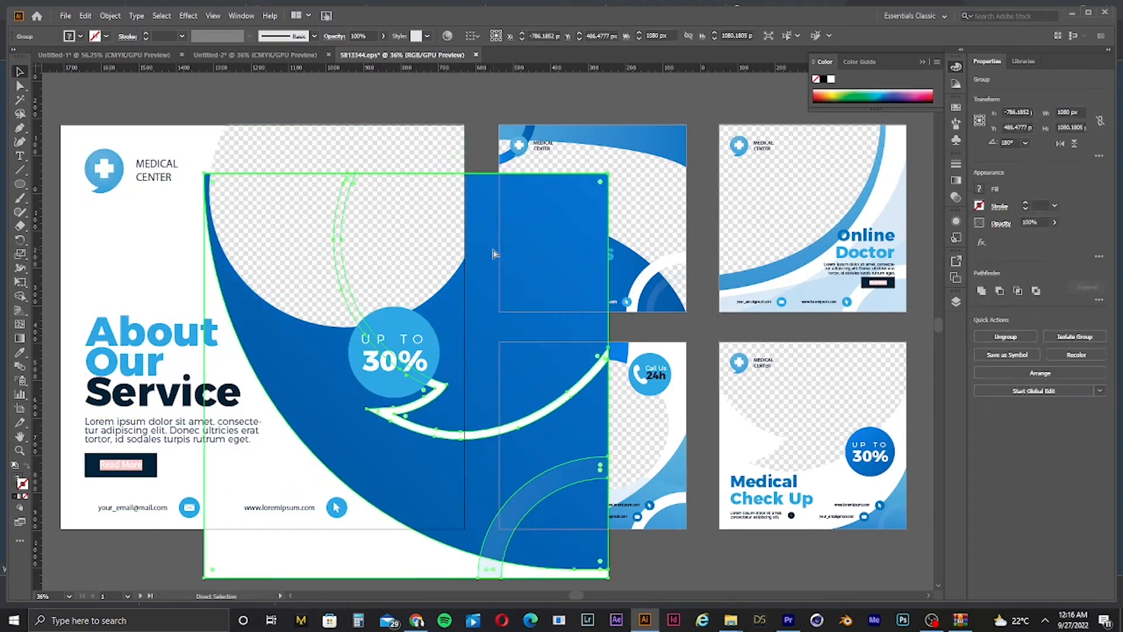
pyautogui.hotkey('ctrl', 'z')
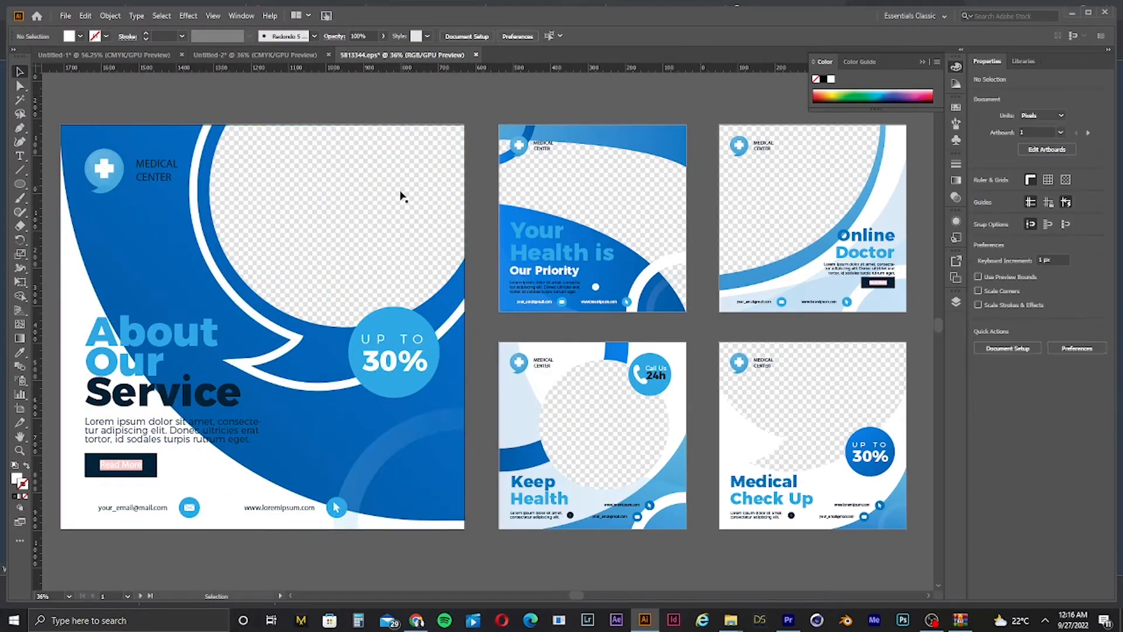
pyautogui.moveTo(401, 193); pyautogui.dragTo(394, 283)
pyautogui.hotkey('ctrl', 'z')
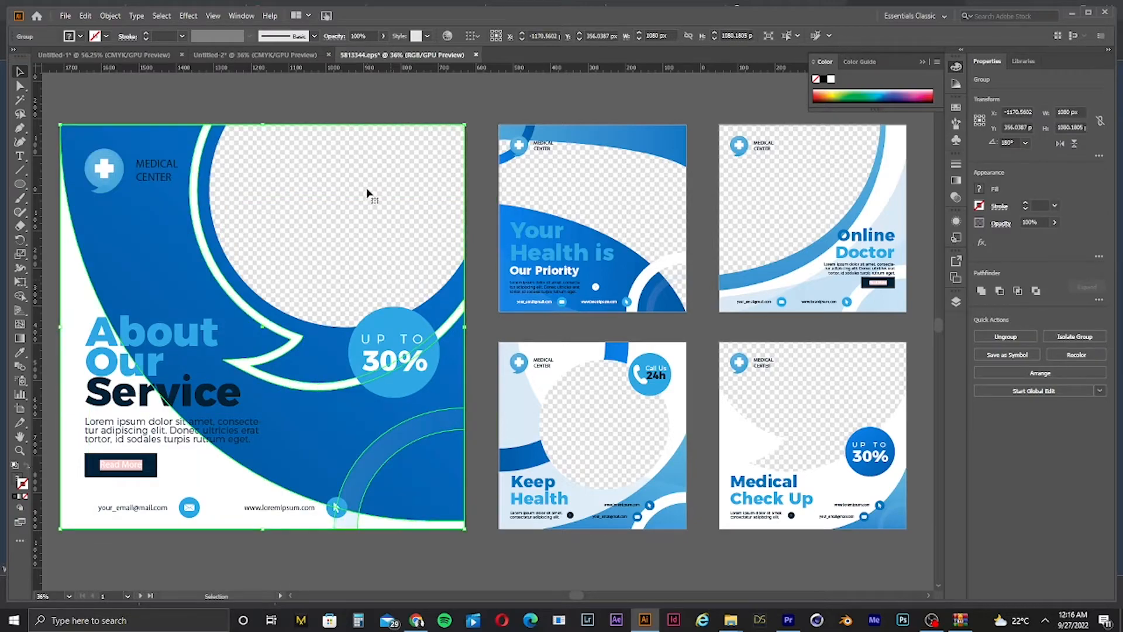
pyautogui.click(333, 116)
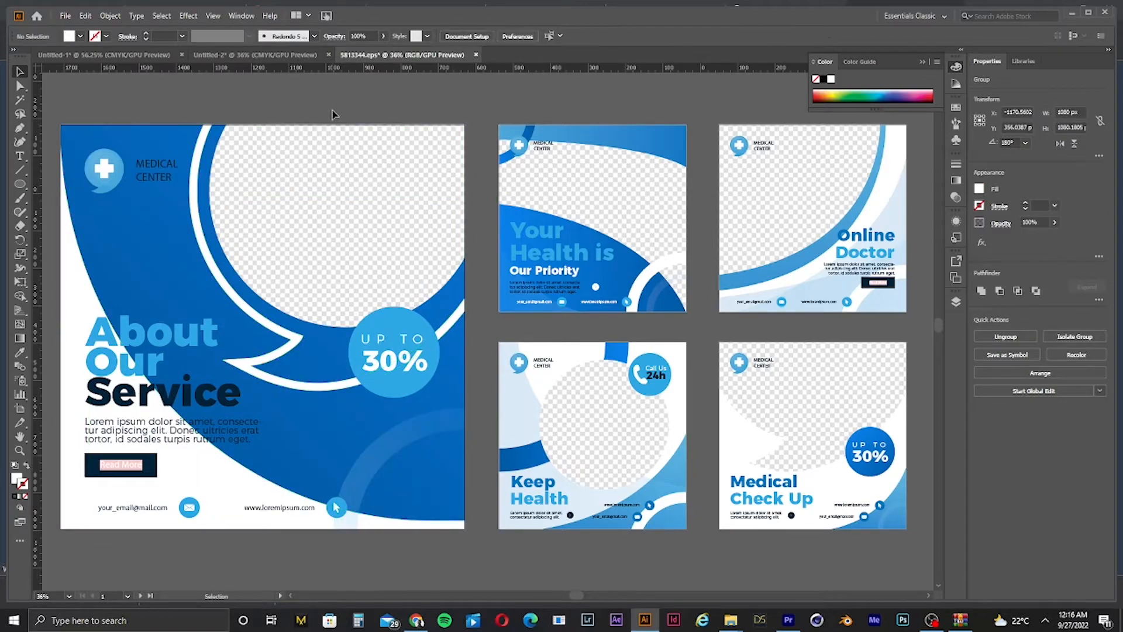
# Step: Ungroup the post's text group
pyautogui.click(170, 344)
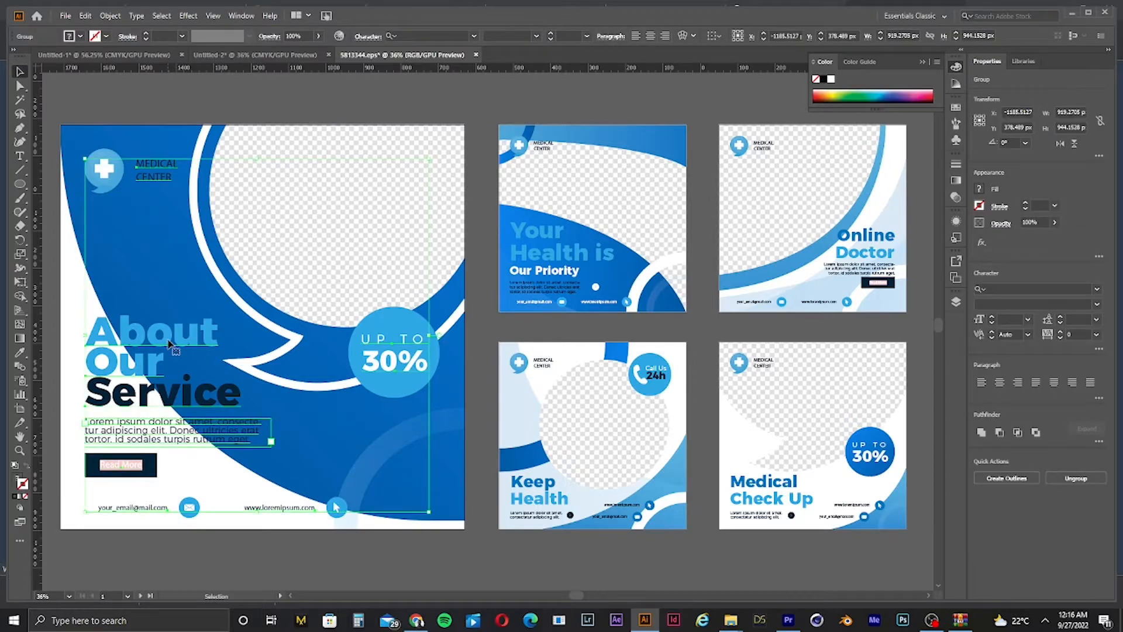
pyautogui.rightClick(169, 344)
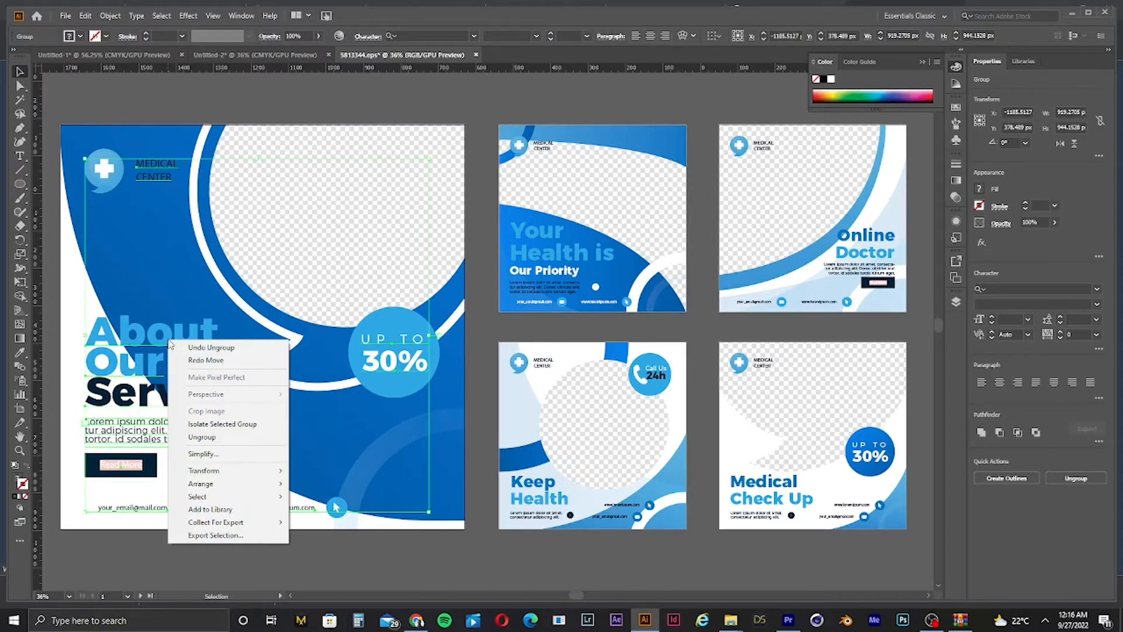
pyautogui.click(232, 438)
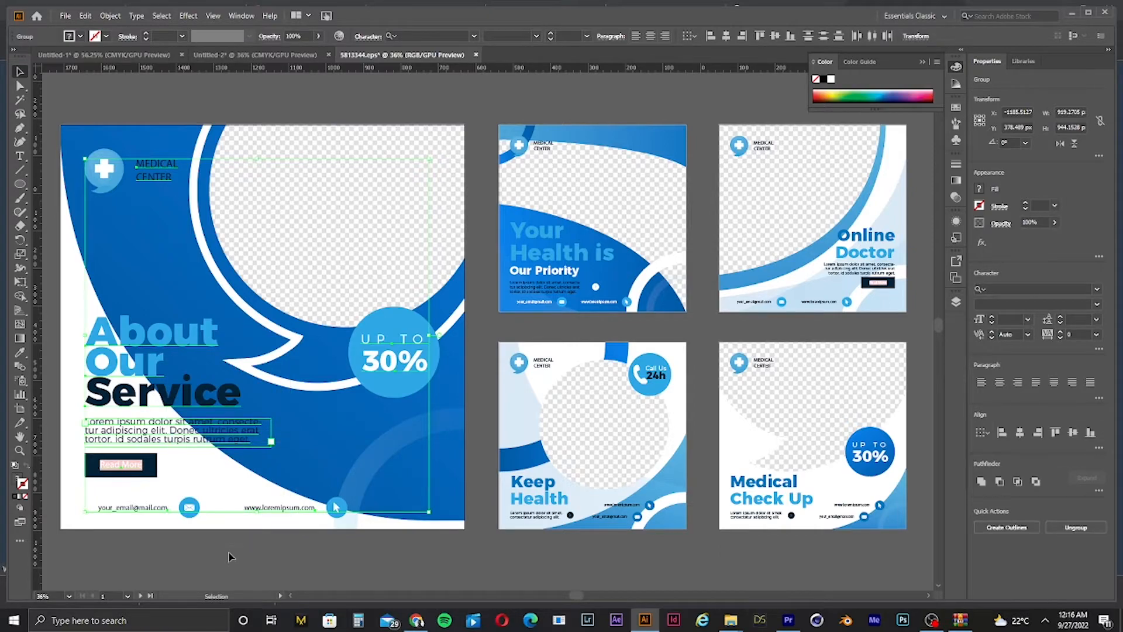
# Step: Replace the placeholder email text at the bottom of the About Our Service post with cdddavsdrjj
pyautogui.doubleClick(143, 508)
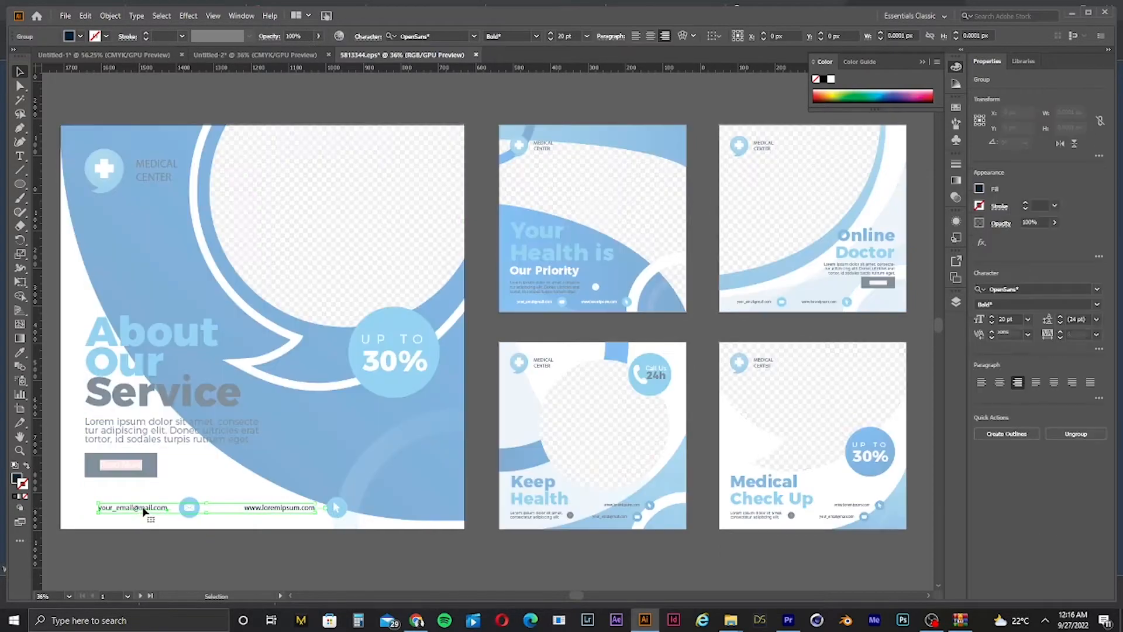
pyautogui.doubleClick(154, 508)
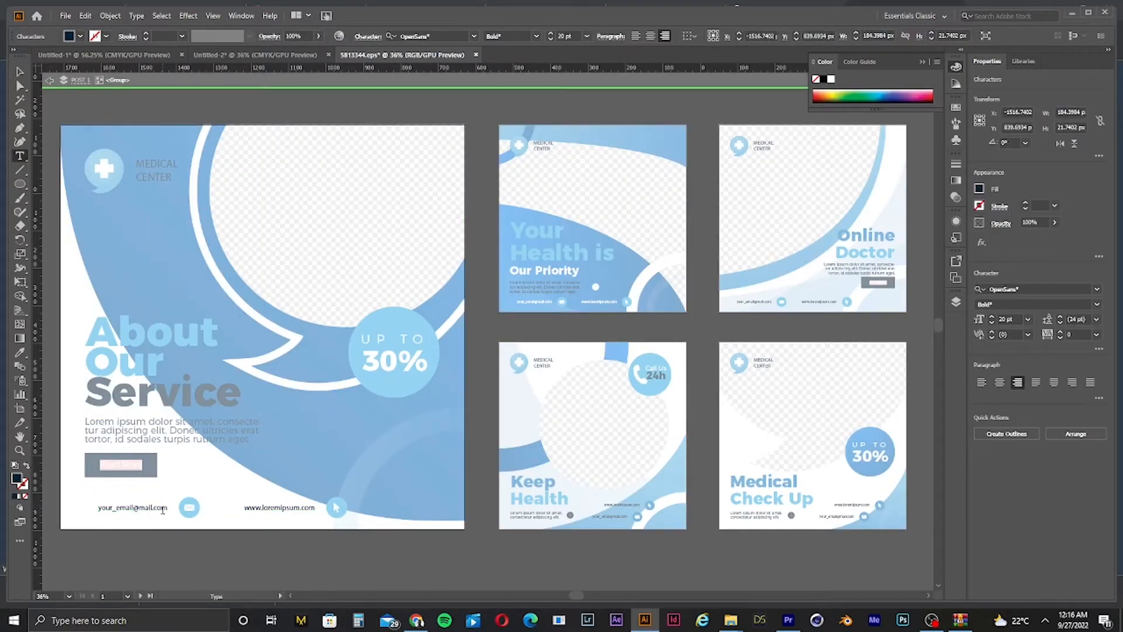
pyautogui.hotkey('ctrl', 'a')
pyautogui.write('cddd')
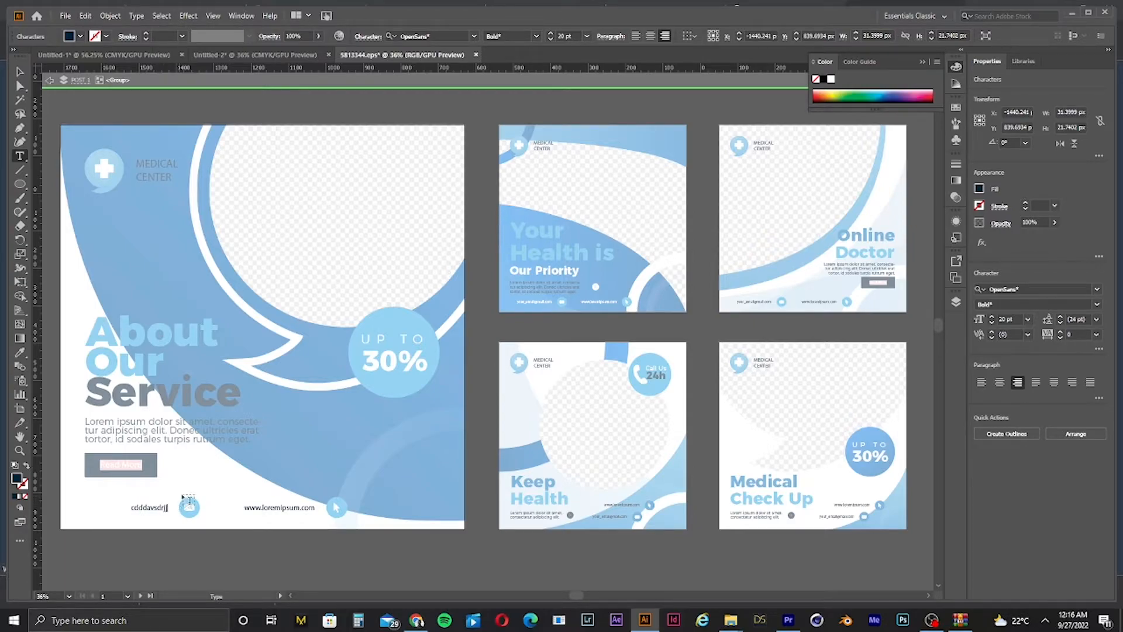
pyautogui.hotkey('ctrl', 'a')
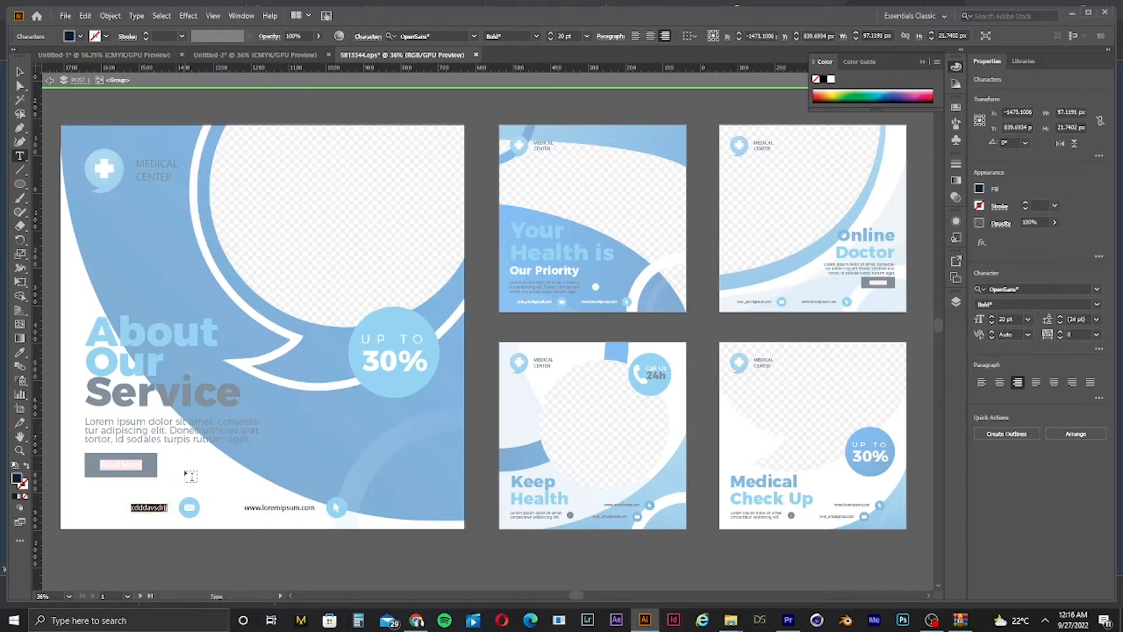
pyautogui.click(19, 71)
pyautogui.click(328, 555)
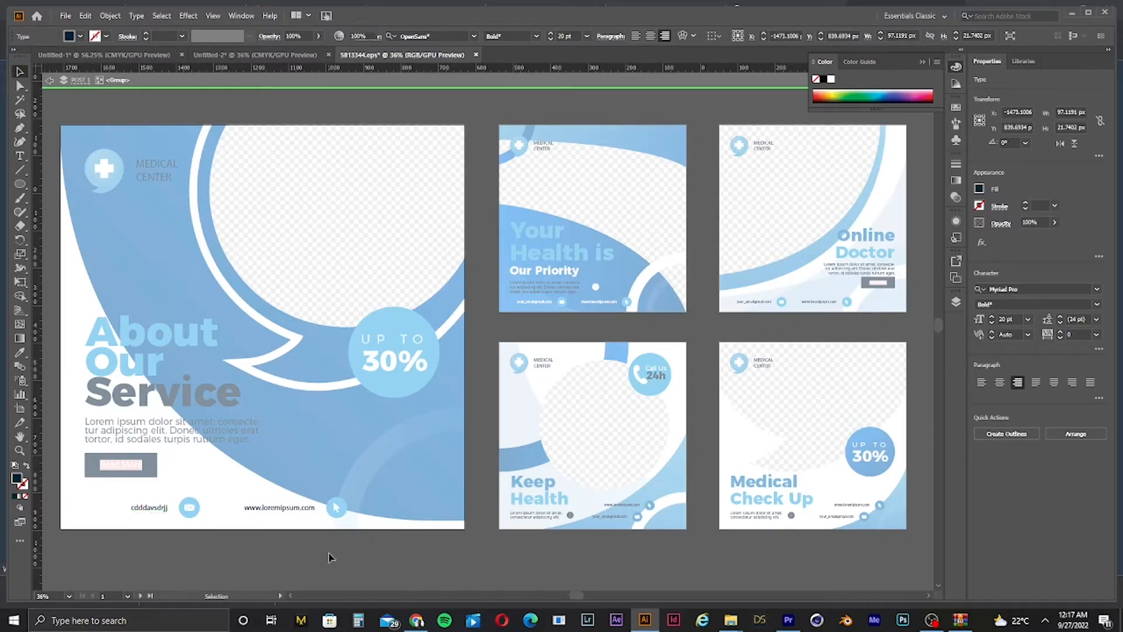
# Step: Drag the pexels photo from the desktop into the document and accept the colour conversion
pyautogui.click(333, 358)
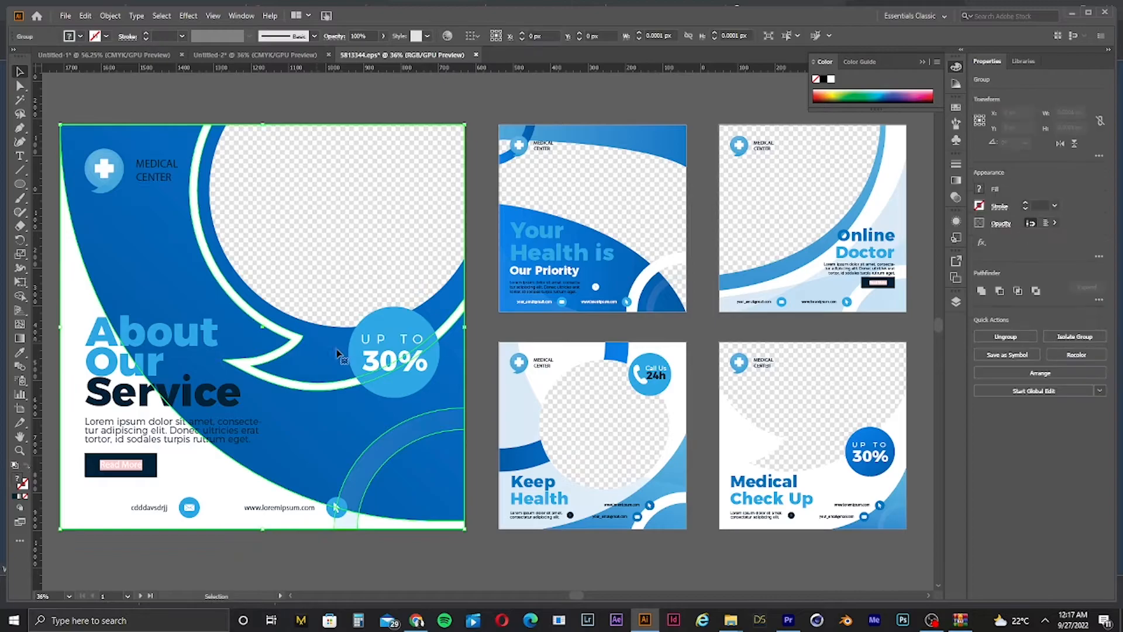
pyautogui.rightClick(980, 624)
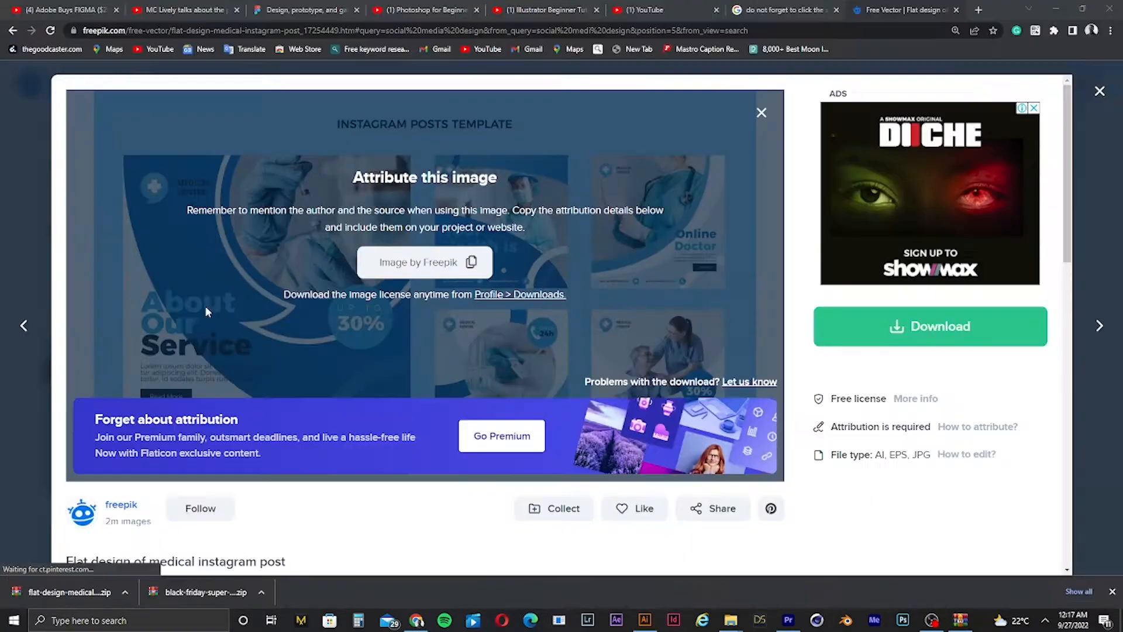
pyautogui.press('super+d')
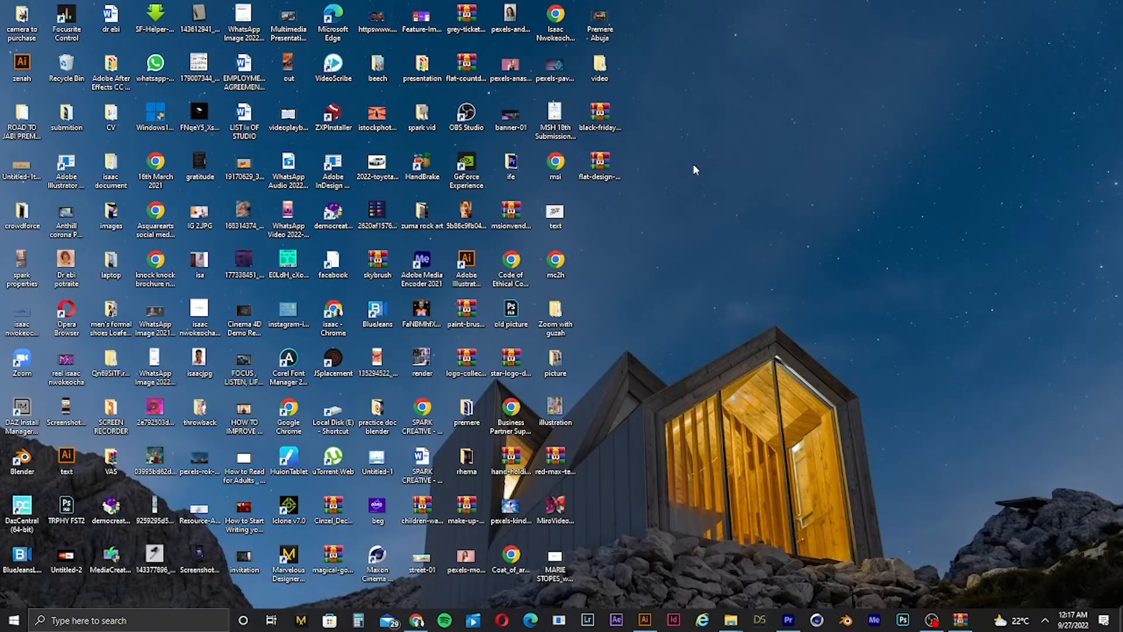
pyautogui.doubleClick(517, 82)
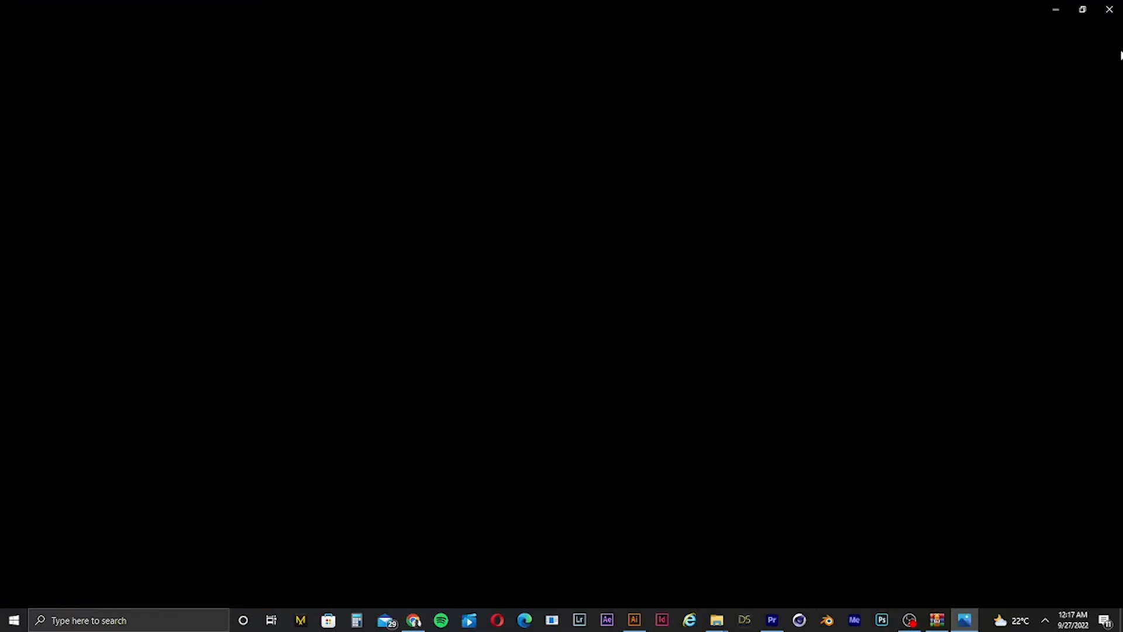
pyautogui.click(1108, 9)
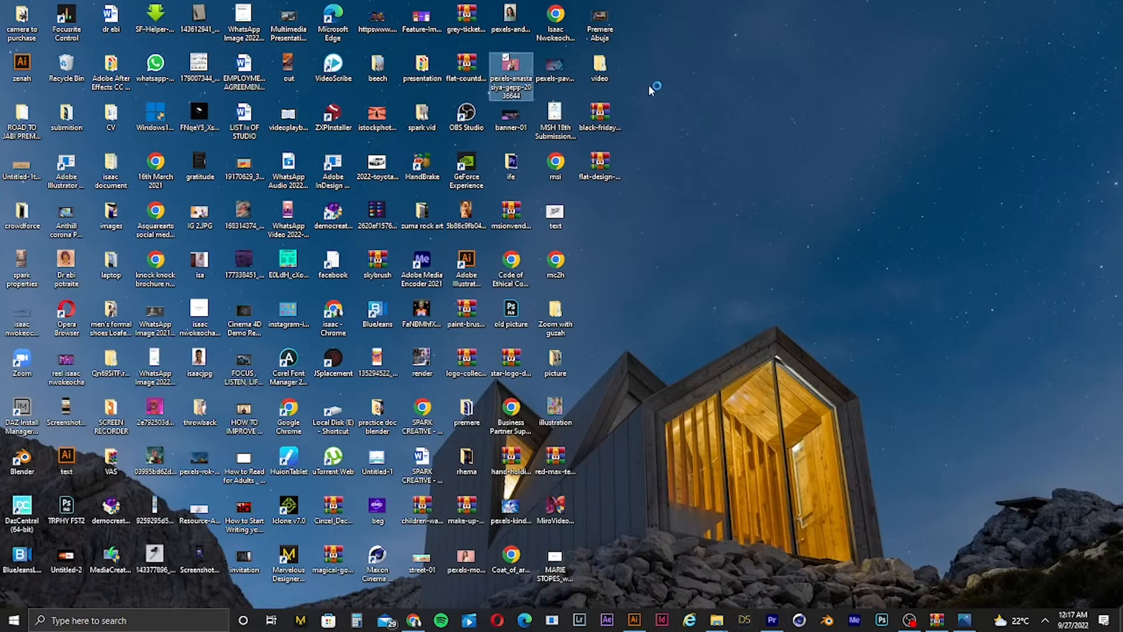
pyautogui.moveTo(514, 68); pyautogui.dragTo(341, 255)
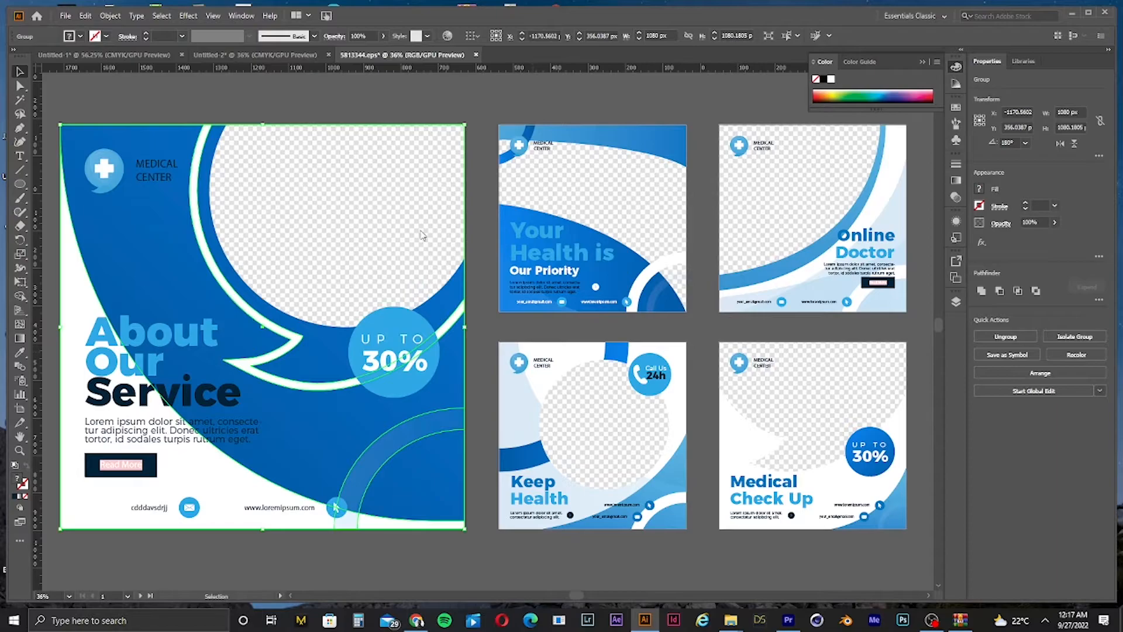
pyautogui.moveTo(421, 235); pyautogui.dragTo(415, 231)
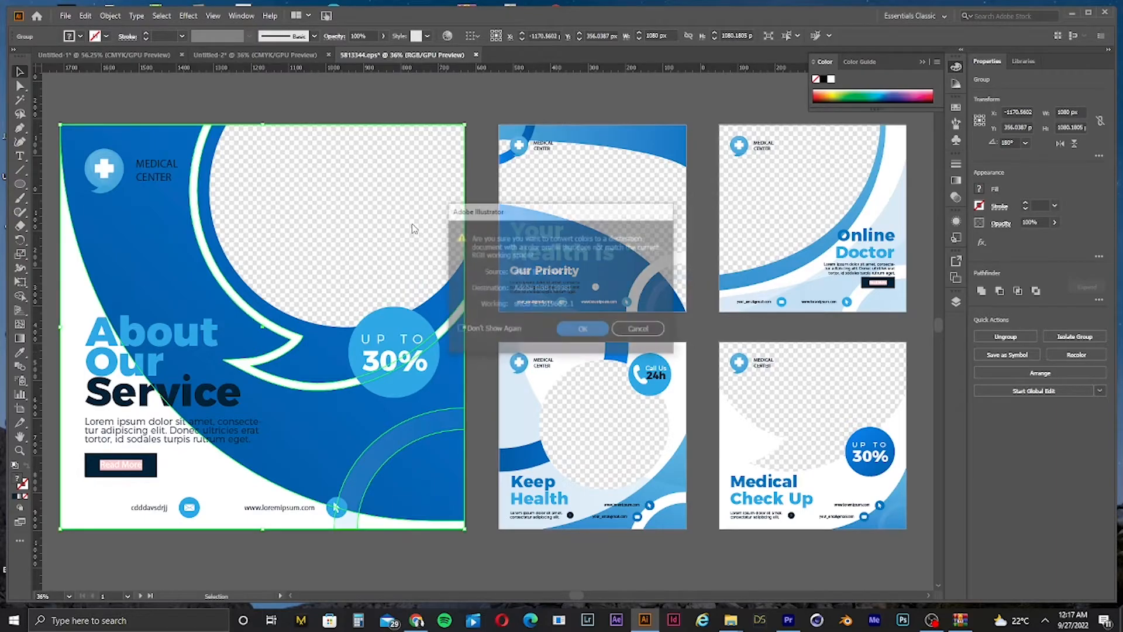
pyautogui.click(583, 330)
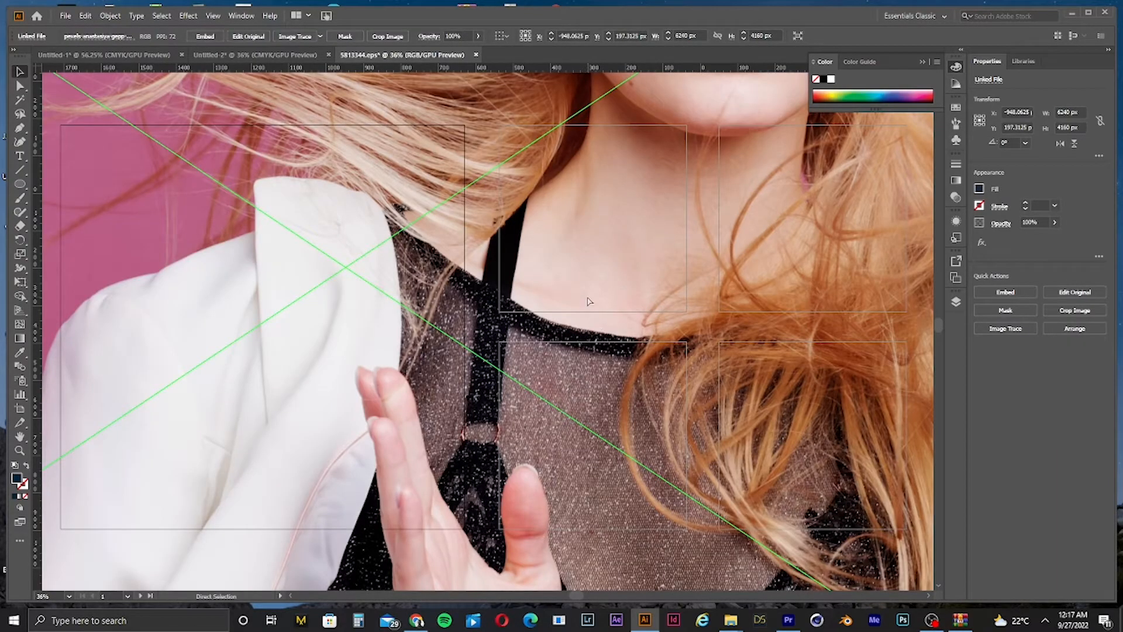
# Step: Scale the placed photo down to about 1676 × 1118 px
pyautogui.hotkey('ctrl', '-')
pyautogui.hotkey('ctrl', '-')
pyautogui.hotkey('ctrl', '-')
pyautogui.hotkey('ctrl', '-')
pyautogui.hotkey('ctrl', '-')
pyautogui.hotkey('ctrl', '-')
pyautogui.hotkey('ctrl', '-')
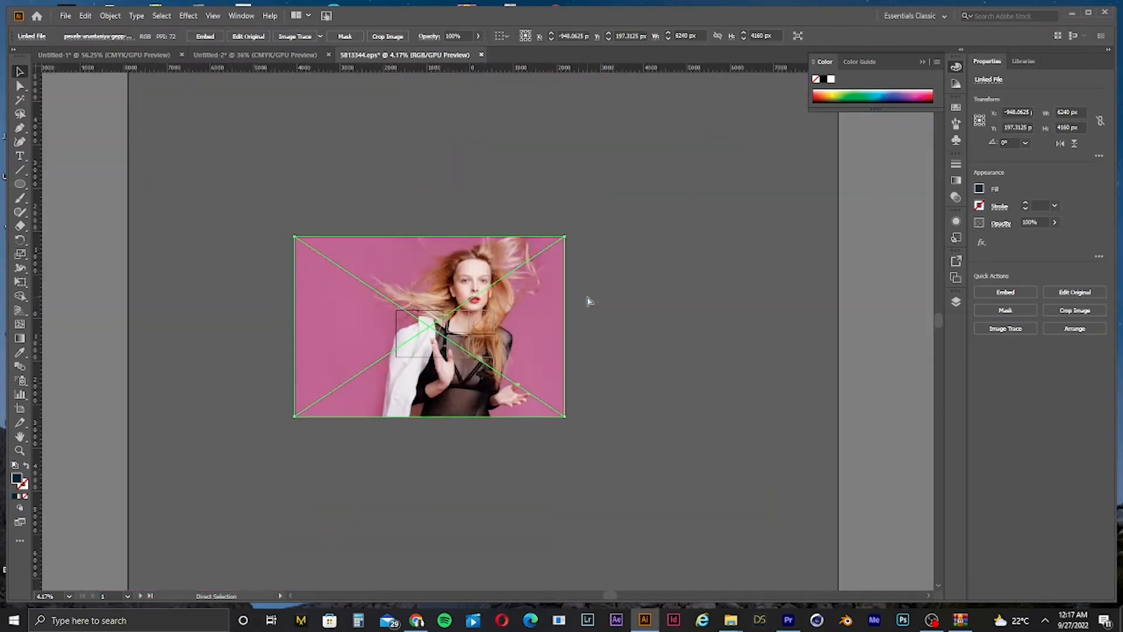
pyautogui.hotkey('ctrl', '+')
pyautogui.hotkey('ctrl', '+')
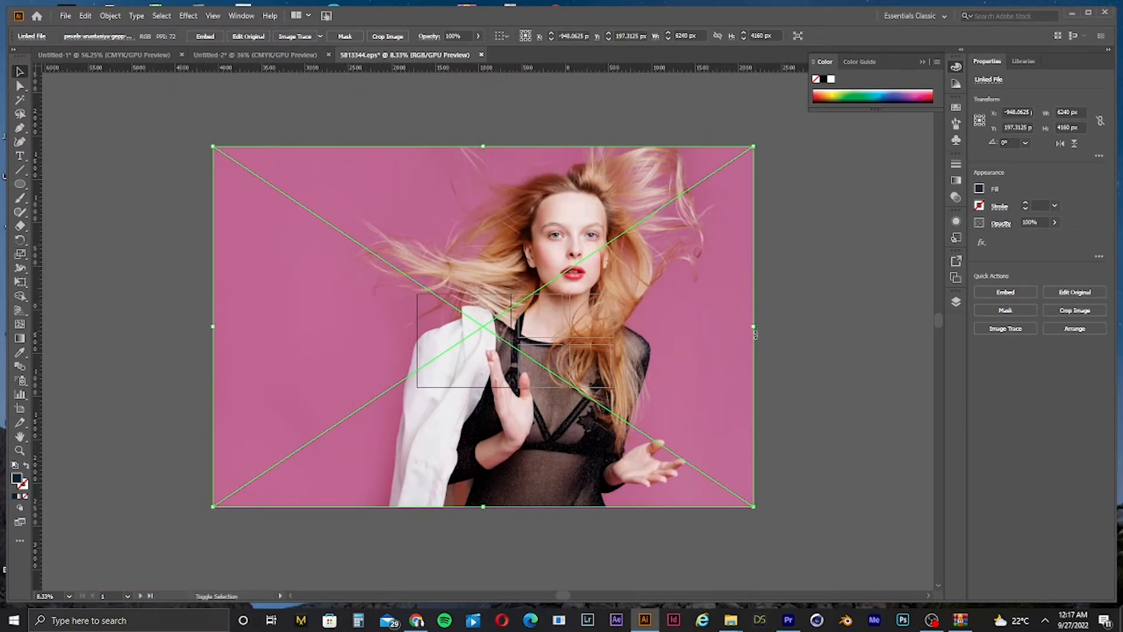
pyautogui.moveTo(756, 326); pyautogui.dragTo(364, 376)
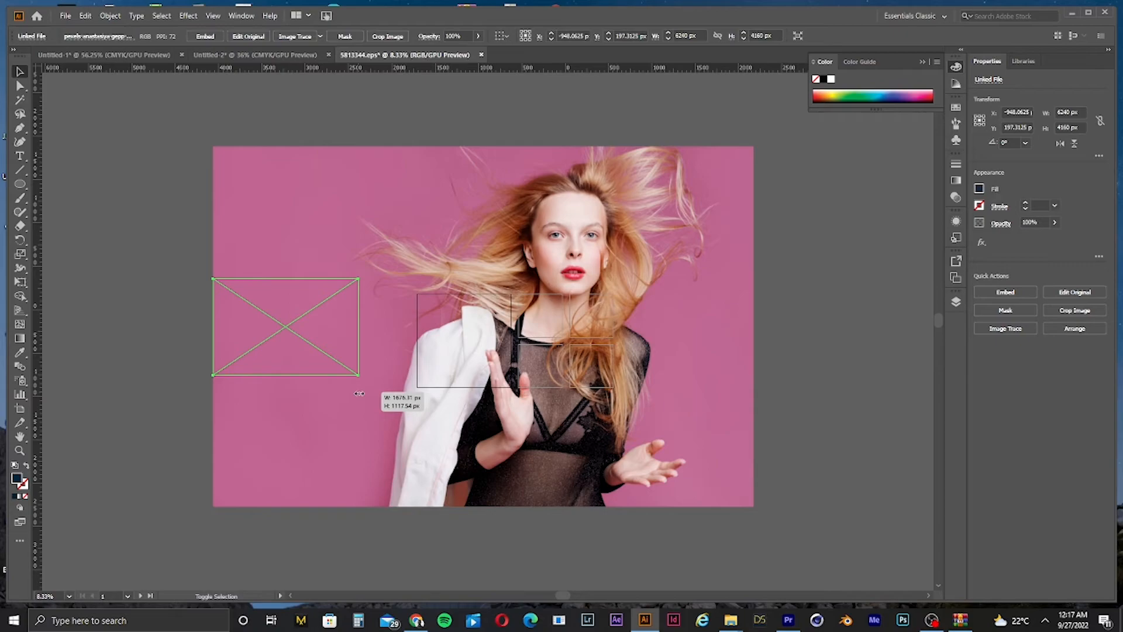
pyautogui.click(369, 413)
pyautogui.moveTo(573, 383); pyautogui.dragTo(574, 384)
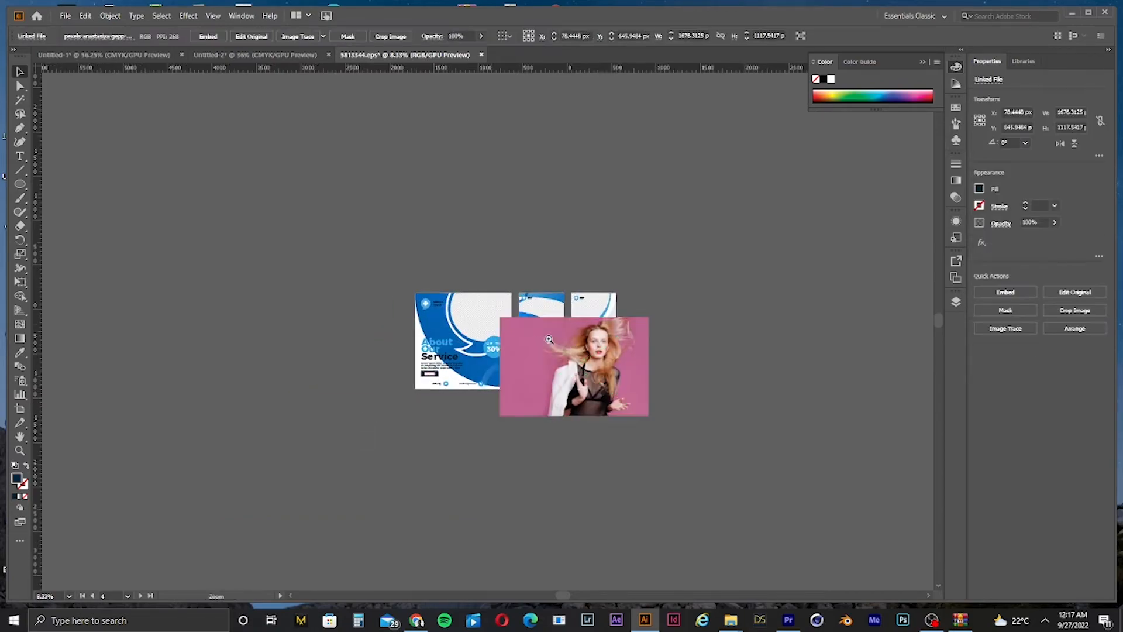
# Step: Move the photo over the About Our Service post and scale it to about 1035 × 690 px
pyautogui.scroll(3, 573, 384)
pyautogui.moveTo(746, 490); pyautogui.dragTo(388, 405)
pyautogui.scroll(2, 591, 383)
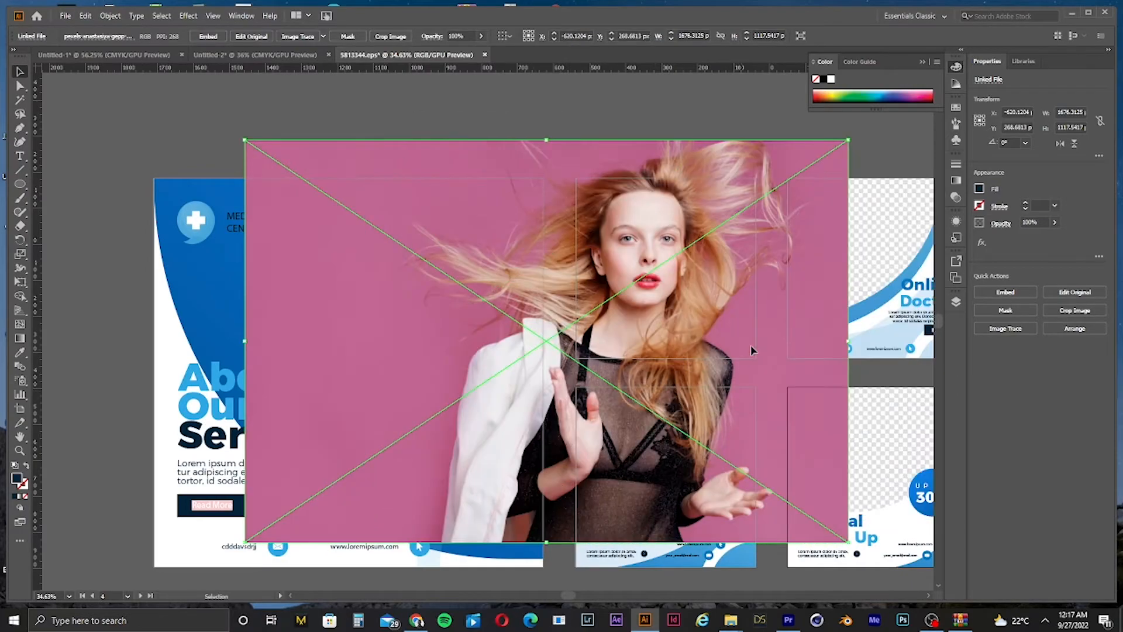
pyautogui.moveTo(847, 342); pyautogui.dragTo(617, 345)
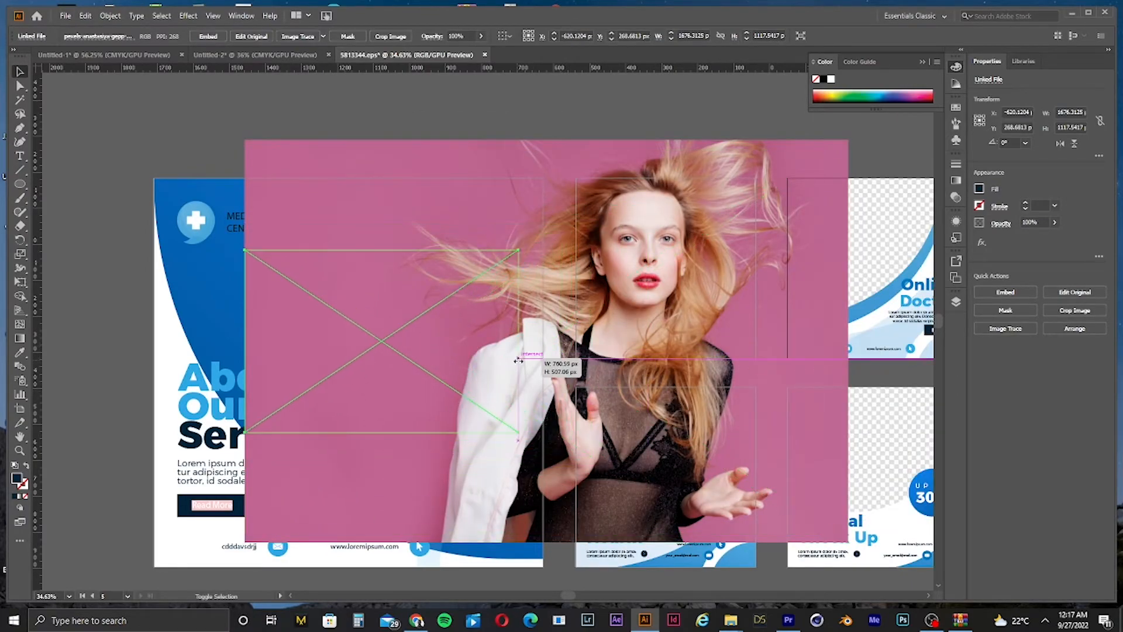
pyautogui.moveTo(495, 365); pyautogui.dragTo(448, 335)
pyautogui.scroll(3, 305, 297)
pyautogui.scroll(-3, 507, 317)
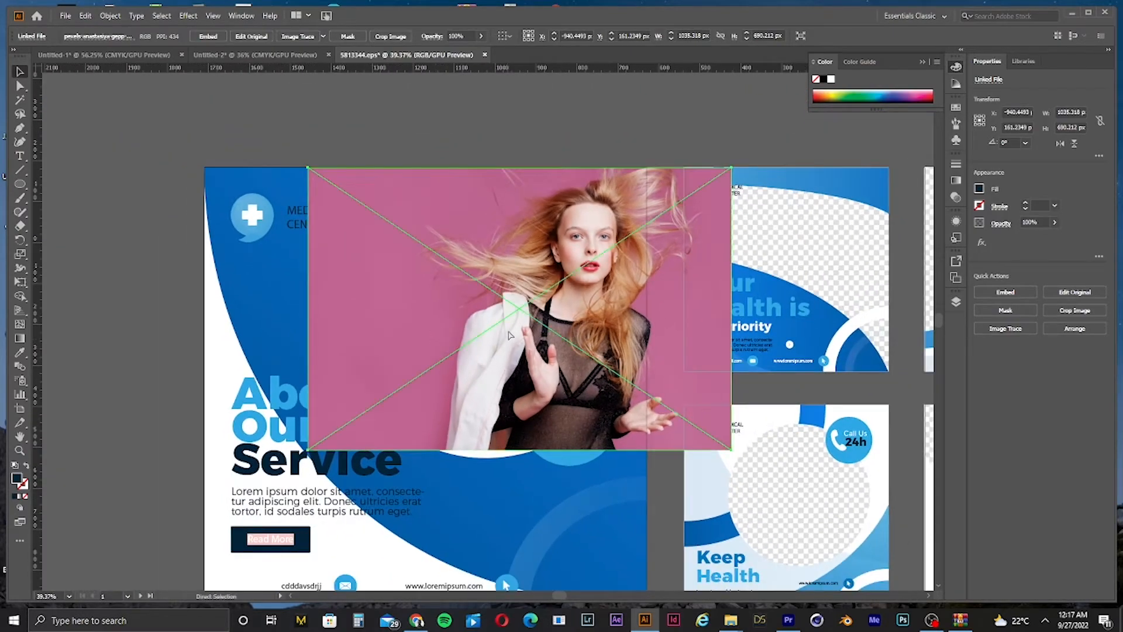
# Step: Slide the photo to the right and shift the post's blue background shape left
pyautogui.moveTo(552, 331); pyautogui.dragTo(911, 331)
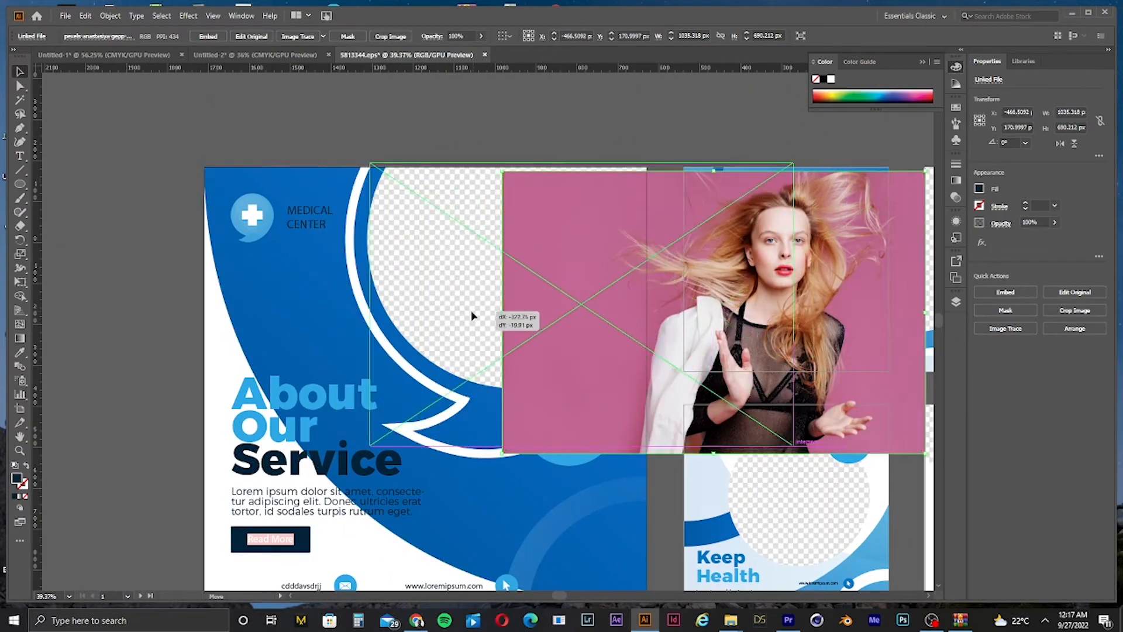
pyautogui.moveTo(396, 334); pyautogui.dragTo(322, 352)
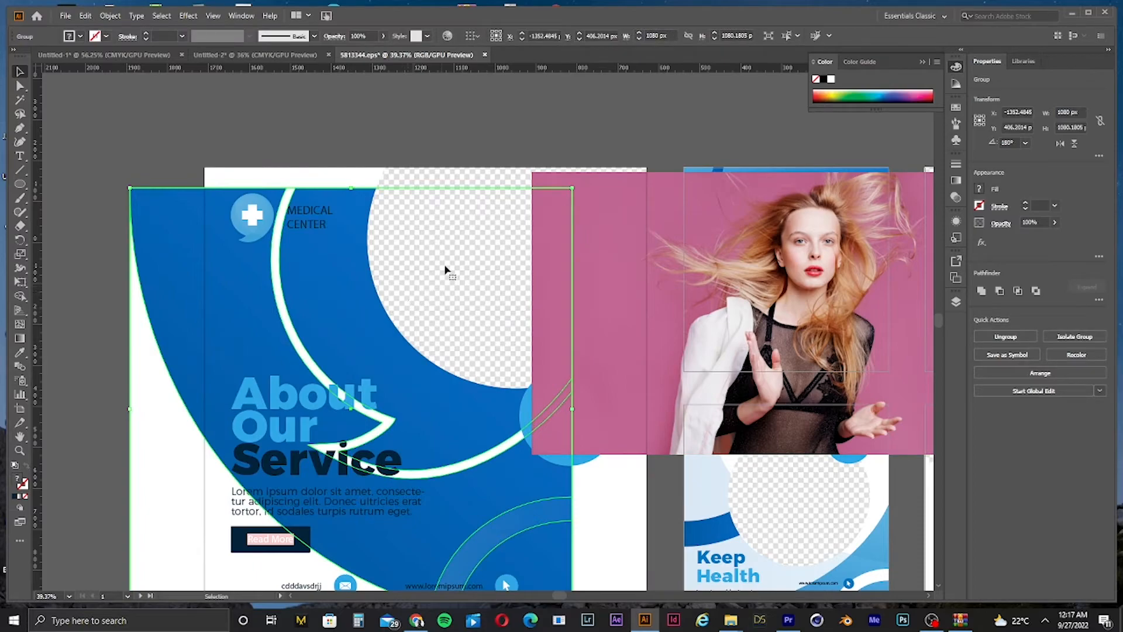
# Step: Move the photo back over the post's circular image frame
pyautogui.click(423, 187)
pyautogui.moveTo(427, 164); pyautogui.dragTo(489, 208)
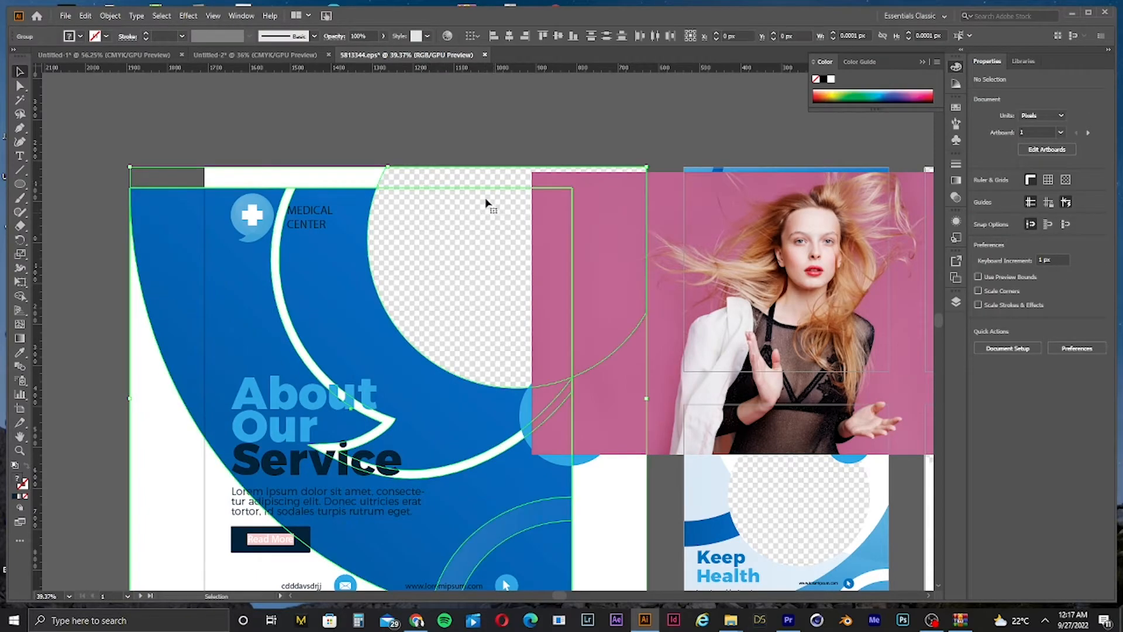
pyautogui.click(501, 156)
pyautogui.moveTo(468, 150); pyautogui.dragTo(512, 186)
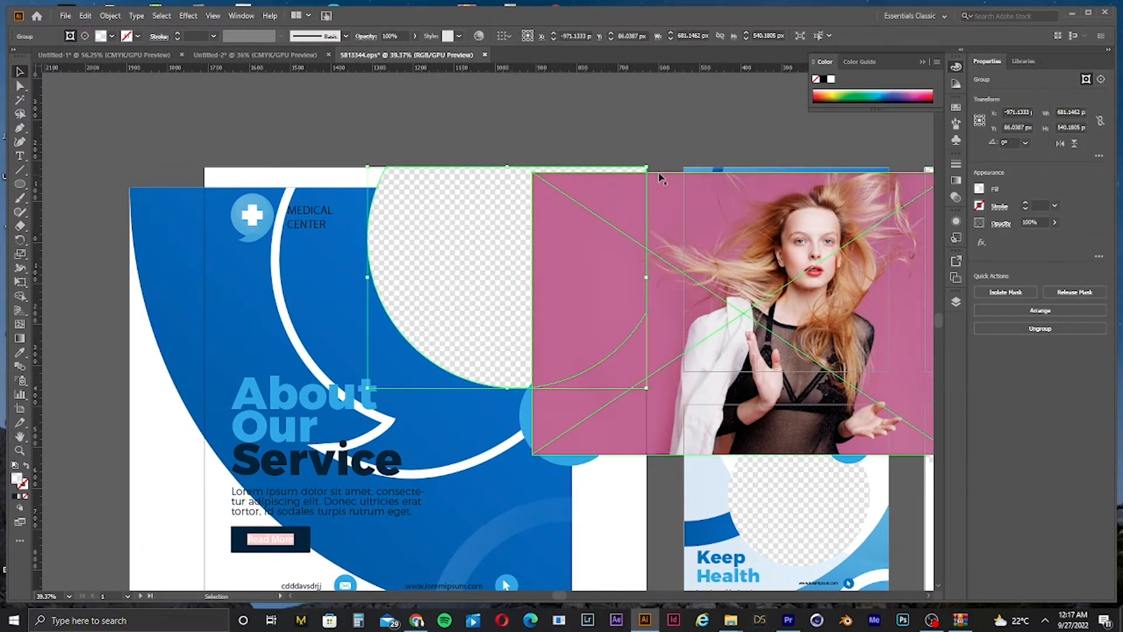
pyautogui.click(614, 158)
pyautogui.moveTo(670, 221); pyautogui.dragTo(429, 209)
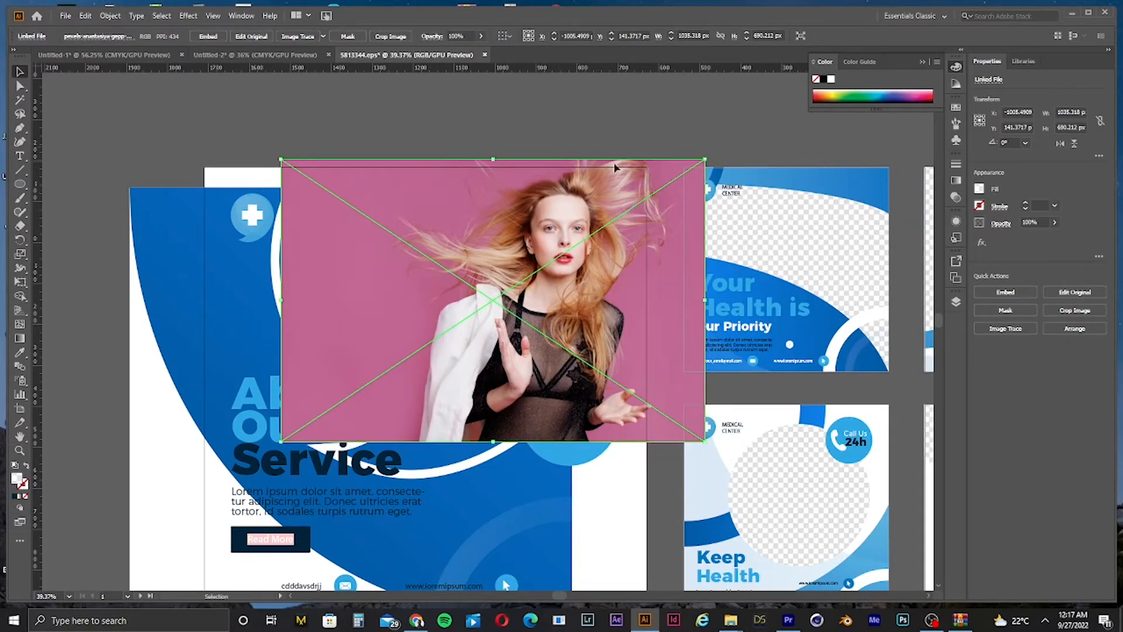
# Step: Try to make a clipping mask from the photo and the circle frame
pyautogui.keyDown('shift'); pyautogui.click(608, 185); pyautogui.keyUp('shift')
pyautogui.rightClick(607, 186)
pyautogui.click(665, 294)
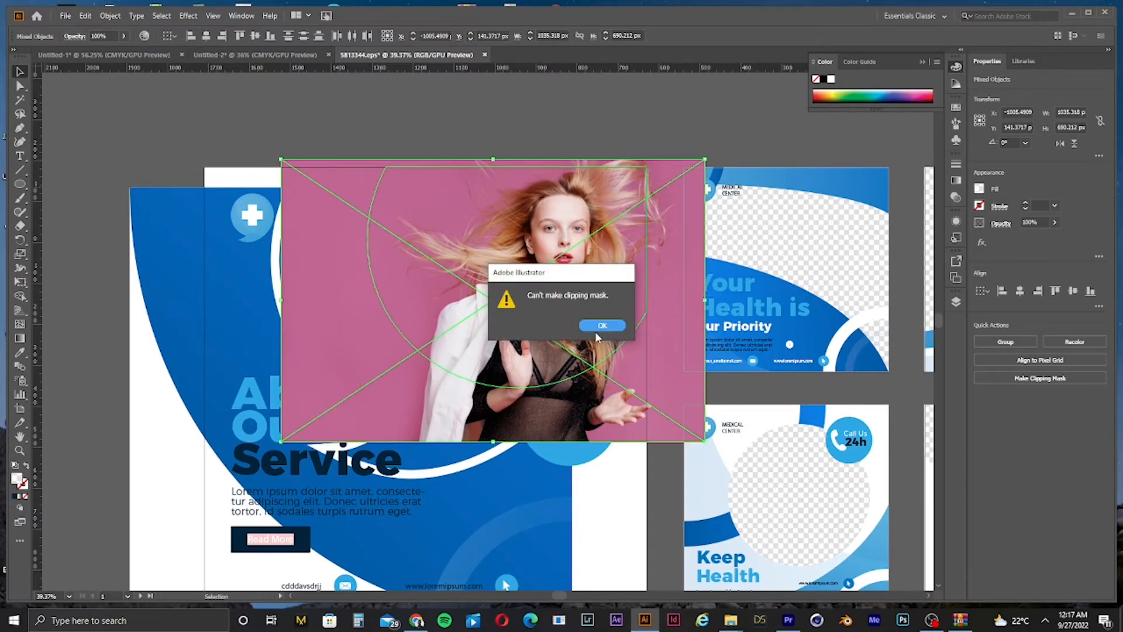
pyautogui.click(602, 324)
# Step: Send the photo backward behind the post's circle frame and discount badge
pyautogui.click(672, 207)
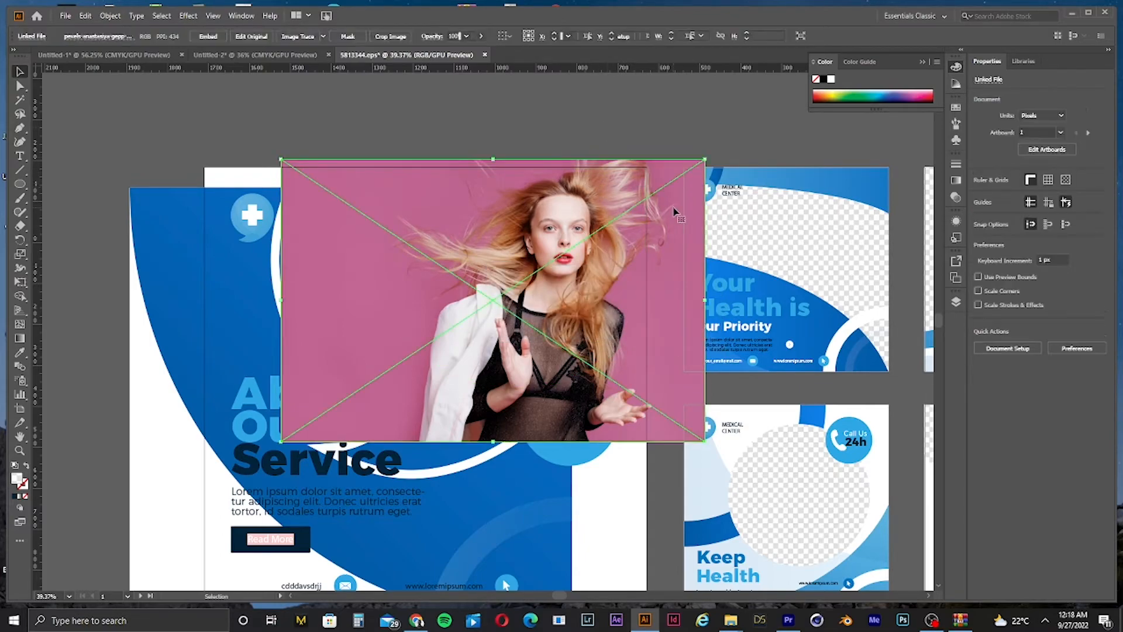
pyautogui.hotkey('ctrl', '[')
pyautogui.hotkey('ctrl', '[')
pyautogui.hotkey('ctrl', '[')
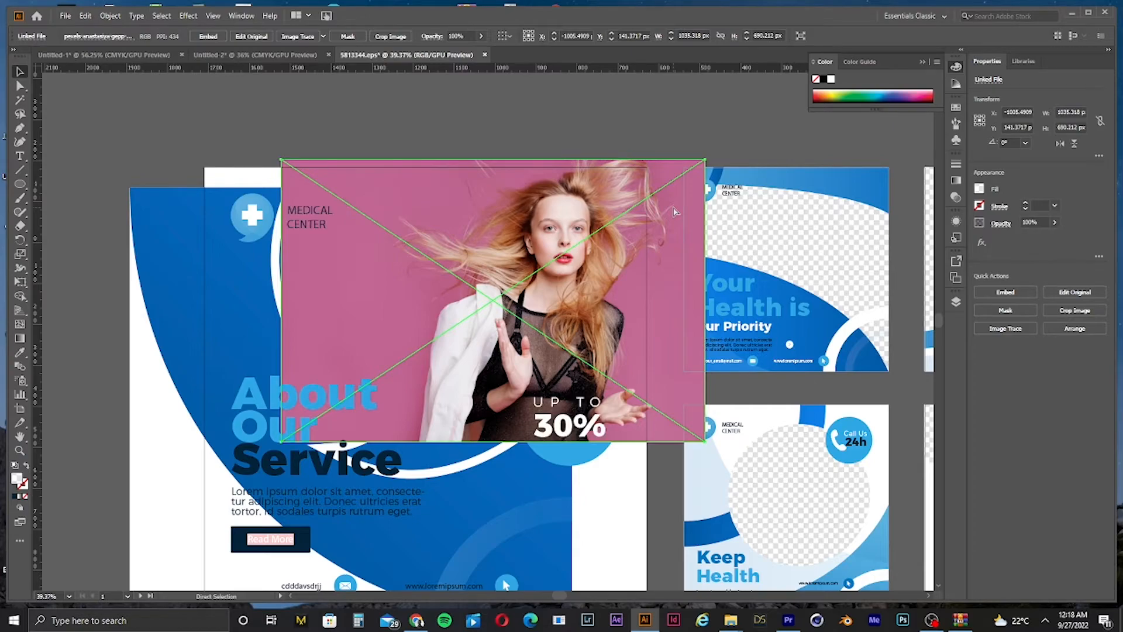
pyautogui.hotkey('ctrl', '[')
pyautogui.hotkey('ctrl', '[')
pyautogui.hotkey('ctrl', '[')
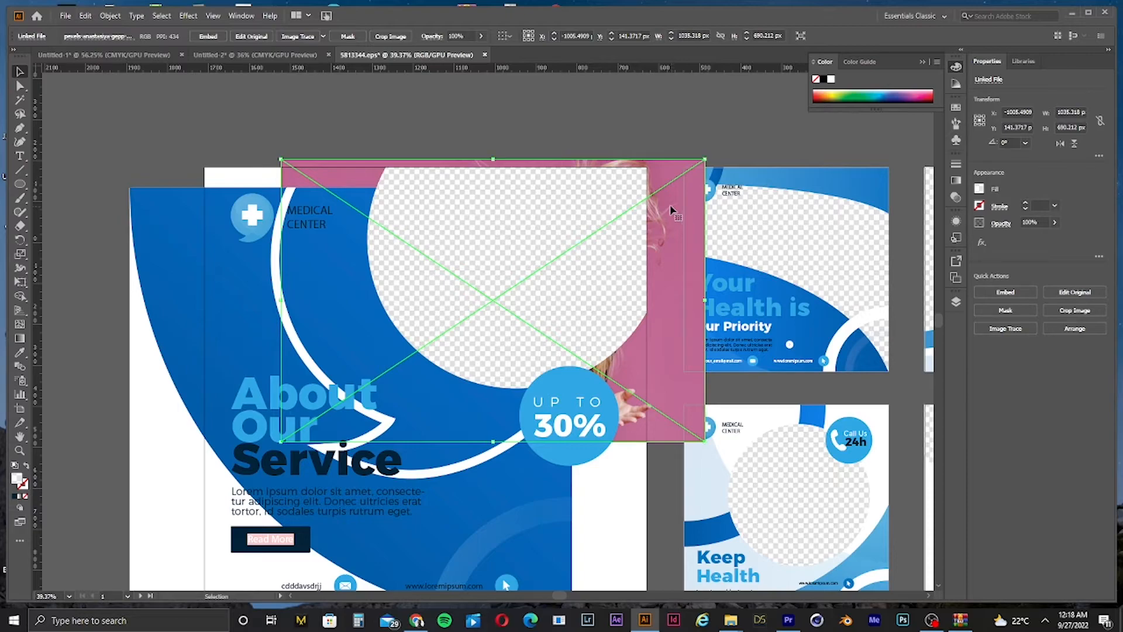
# Step: Try again to make a clipping mask with the circle frame and the photo
pyautogui.keyDown('shift'); pyautogui.click(569, 196); pyautogui.keyUp('shift')
pyautogui.rightClick(578, 187)
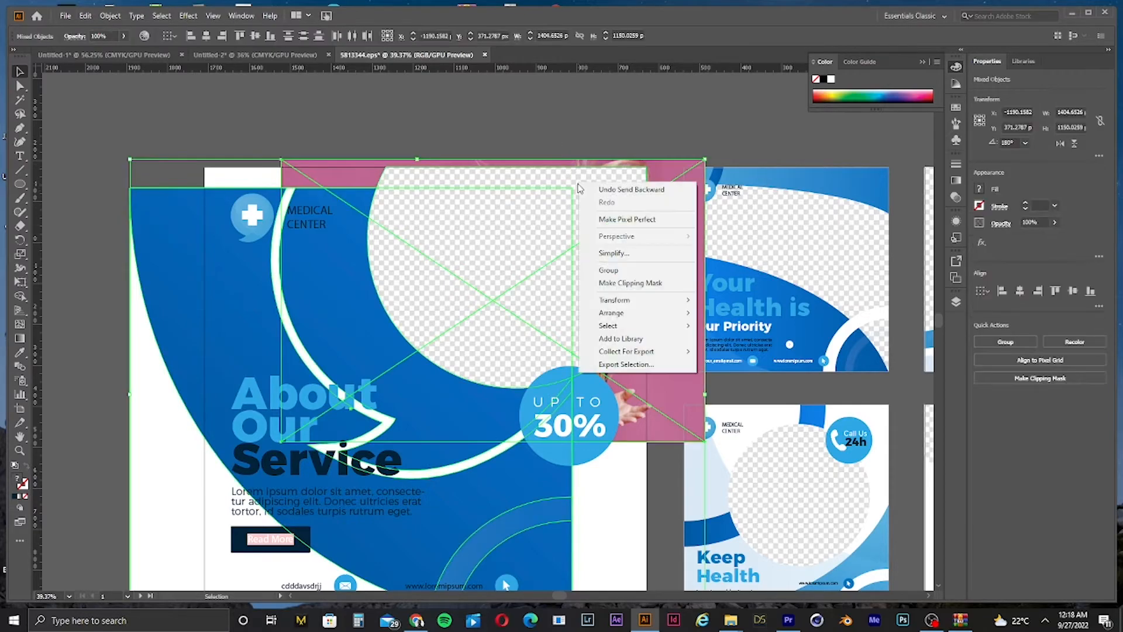
pyautogui.moveTo(588, 154); pyautogui.dragTo(621, 168)
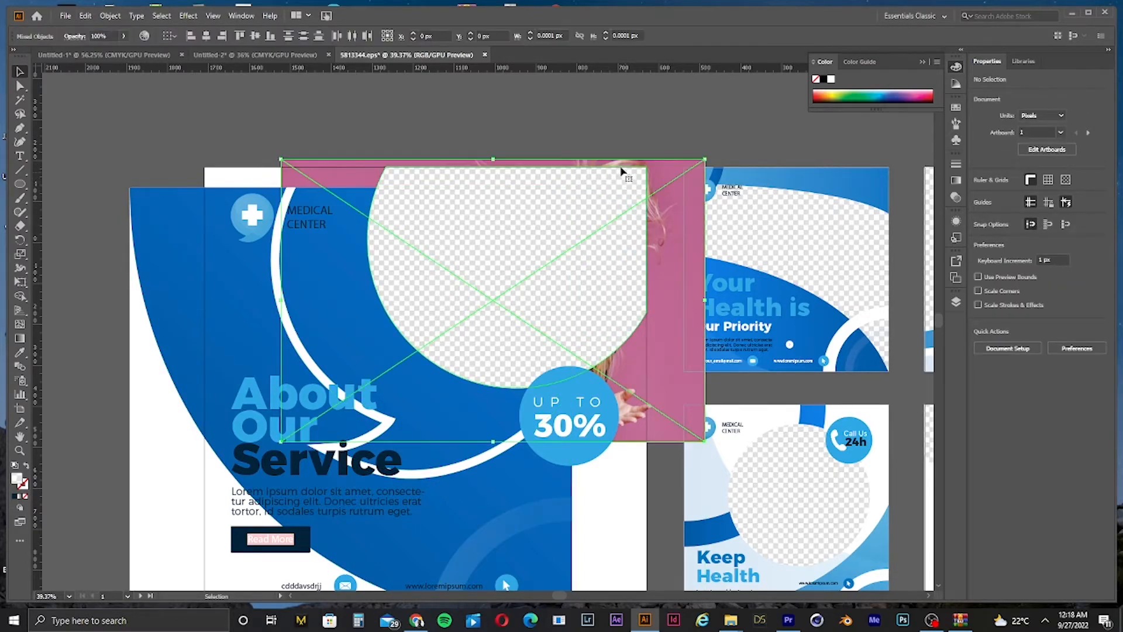
pyautogui.rightClick(621, 170)
pyautogui.click(675, 267)
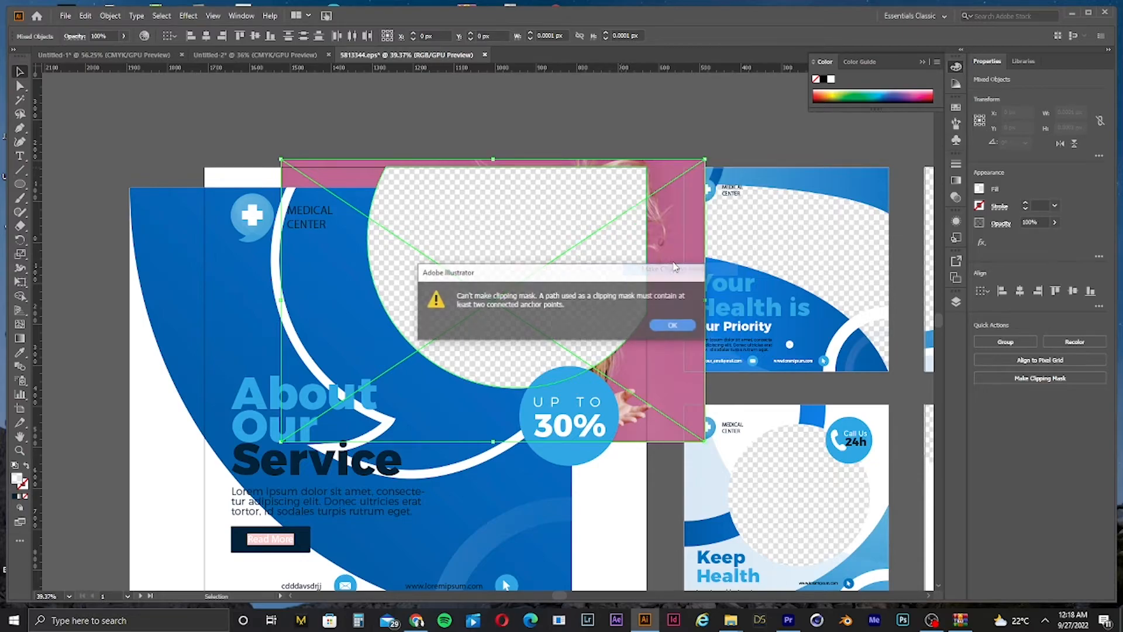
pyautogui.click(659, 328)
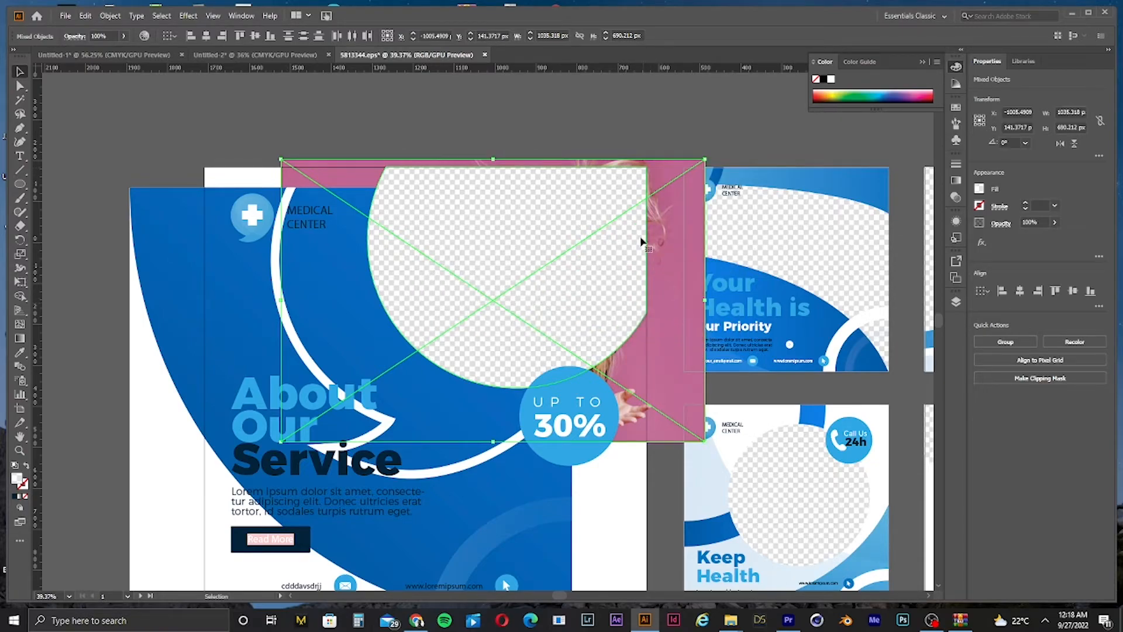
# Step: Bring the photo forward to the front of the stacking order
pyautogui.click(546, 131)
pyautogui.click(549, 162)
pyautogui.hotkey('ctrl', ']')
pyautogui.hotkey('ctrl', ']')
pyautogui.hotkey('ctrl', ']')
pyautogui.hotkey('ctrl', ']')
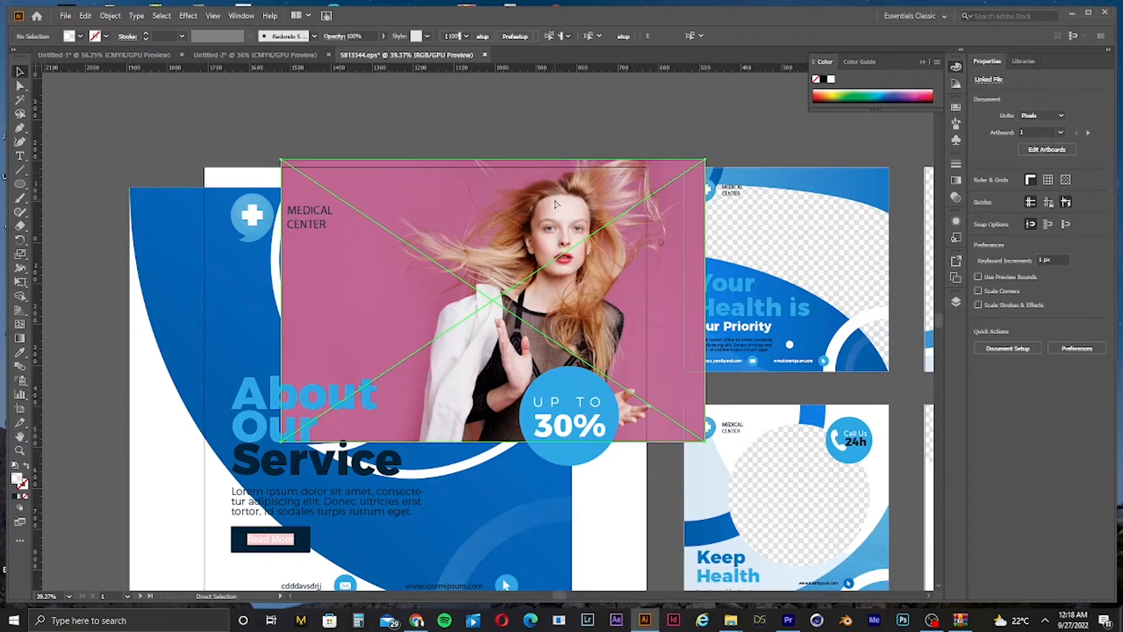
pyautogui.hotkey('ctrl', ']')
pyautogui.hotkey('ctrl', ']')
pyautogui.hotkey('ctrl', ']')
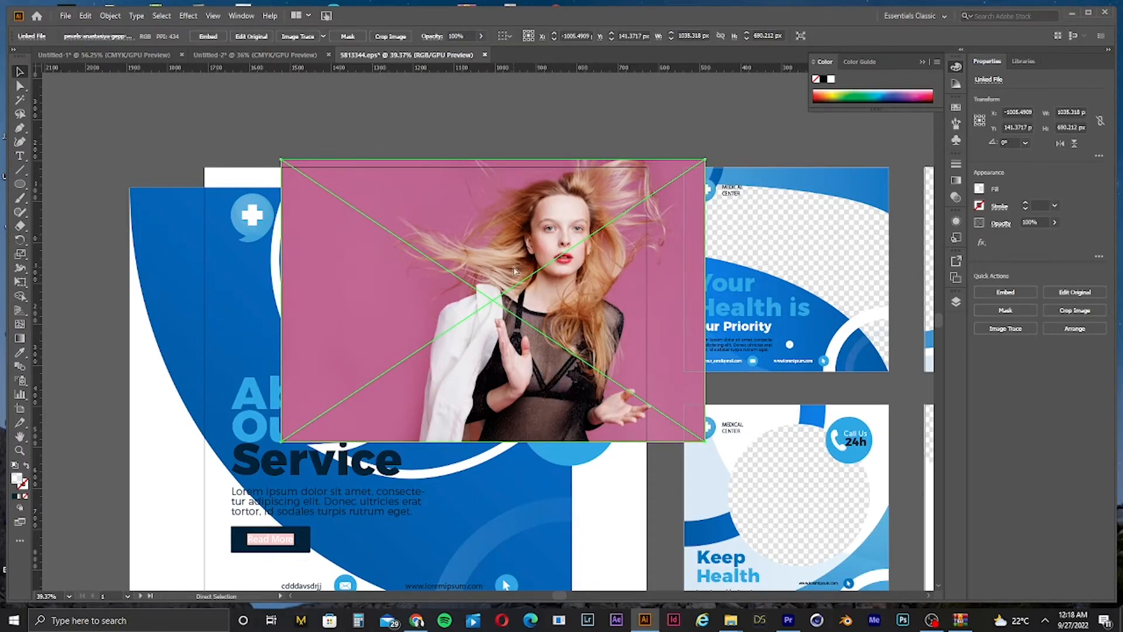
# Step: Move the photo aside and delete it from the post
pyautogui.moveTo(458, 290); pyautogui.dragTo(679, 303)
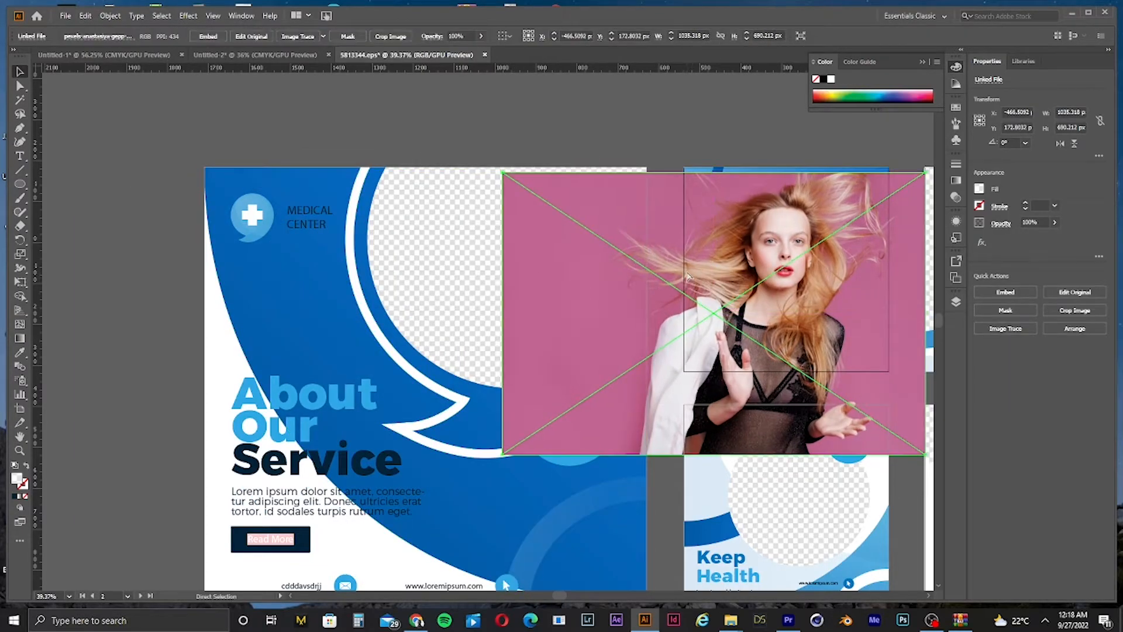
pyautogui.press('Delete')
# Step: Try moving the blue background shape and the ungrouped circle frame, then undo those moves
pyautogui.click(587, 200)
pyautogui.moveTo(594, 185); pyautogui.dragTo(511, 195)
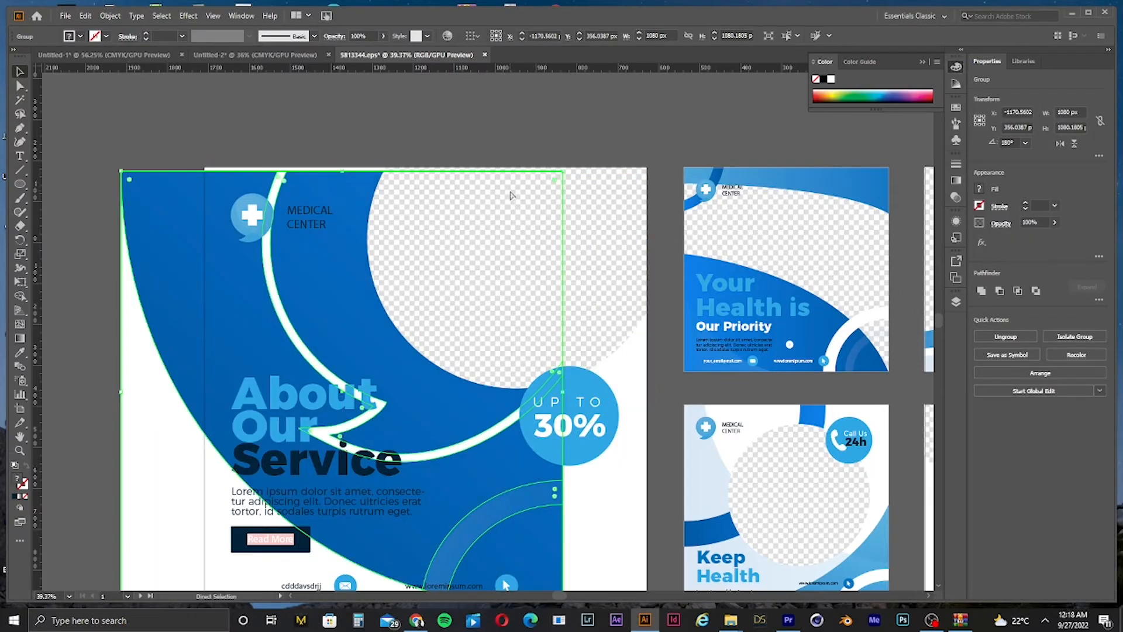
pyautogui.click(571, 189)
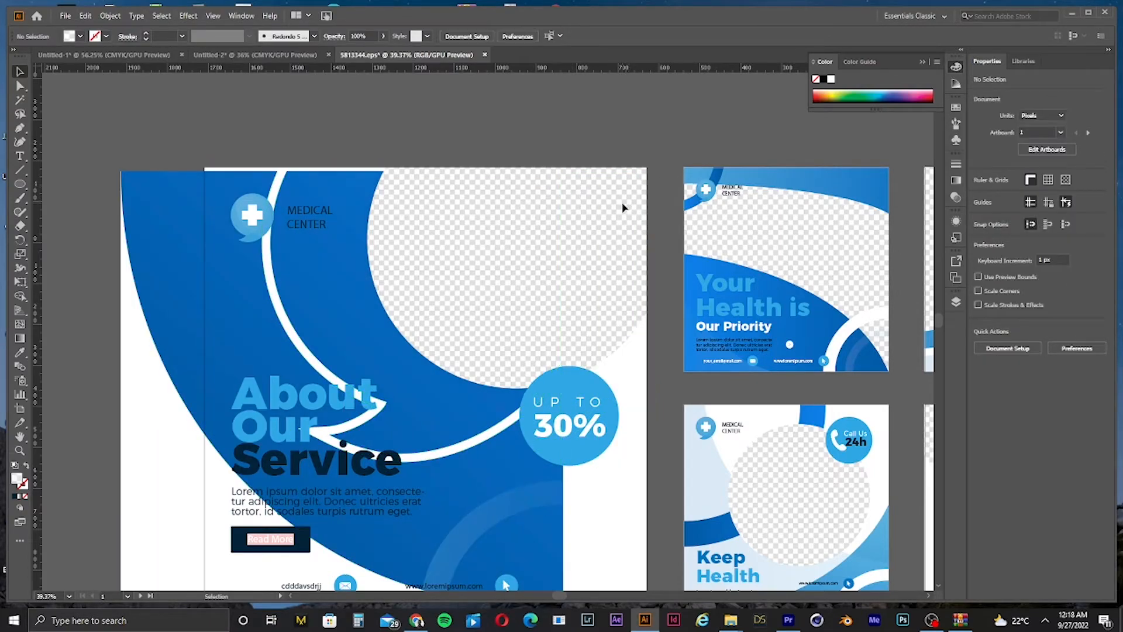
pyautogui.click(642, 207)
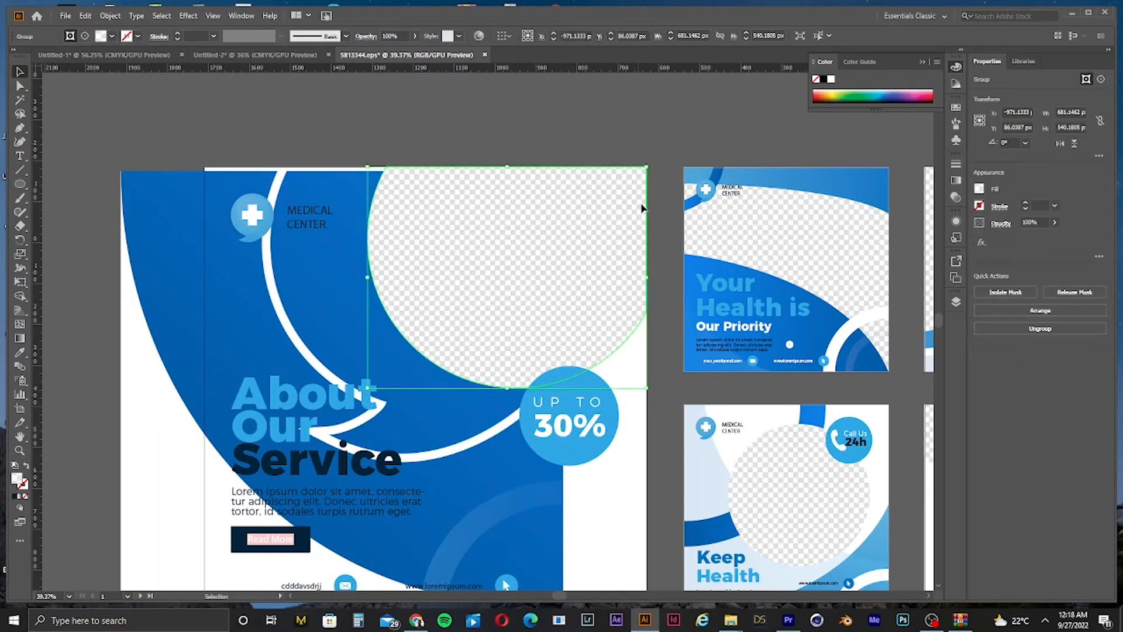
pyautogui.rightClick(642, 204)
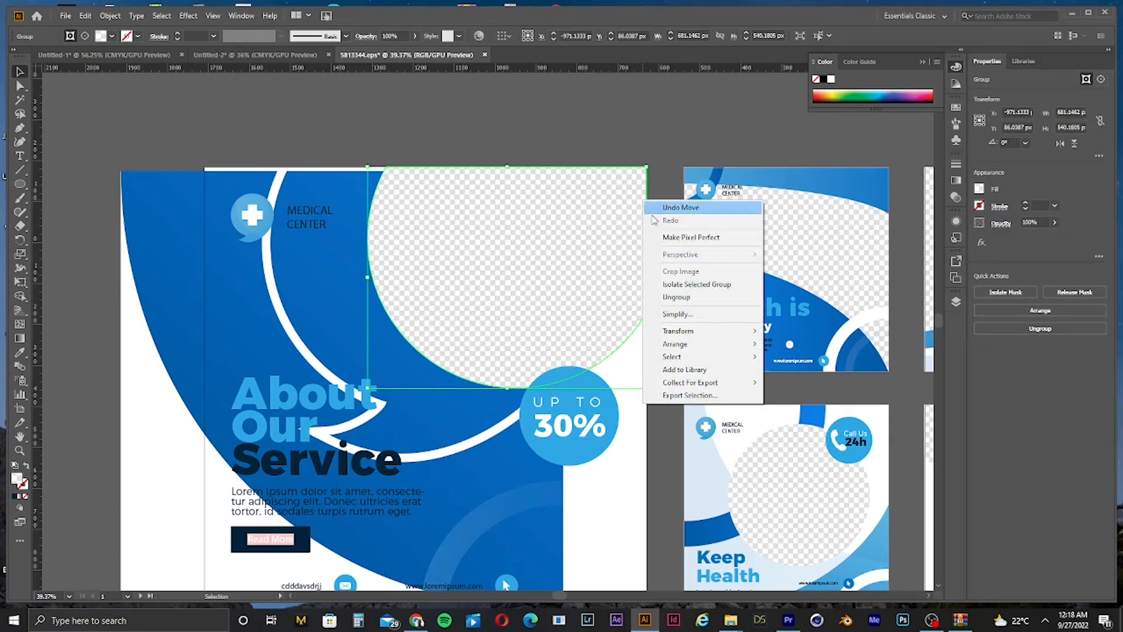
pyautogui.click(672, 298)
pyautogui.click(631, 283)
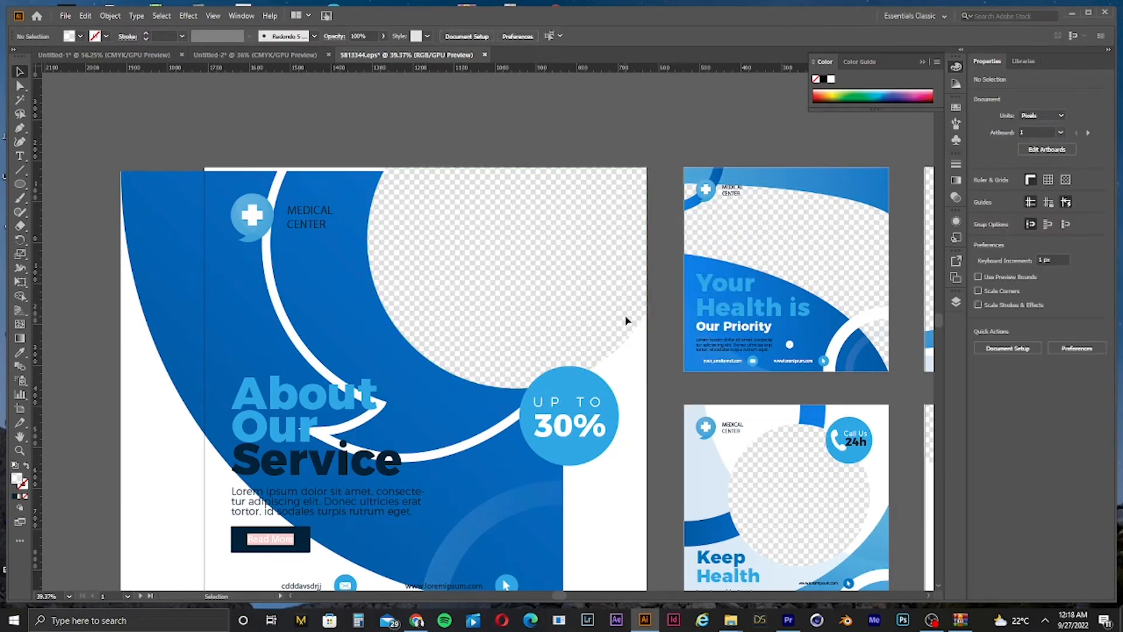
pyautogui.click(643, 319)
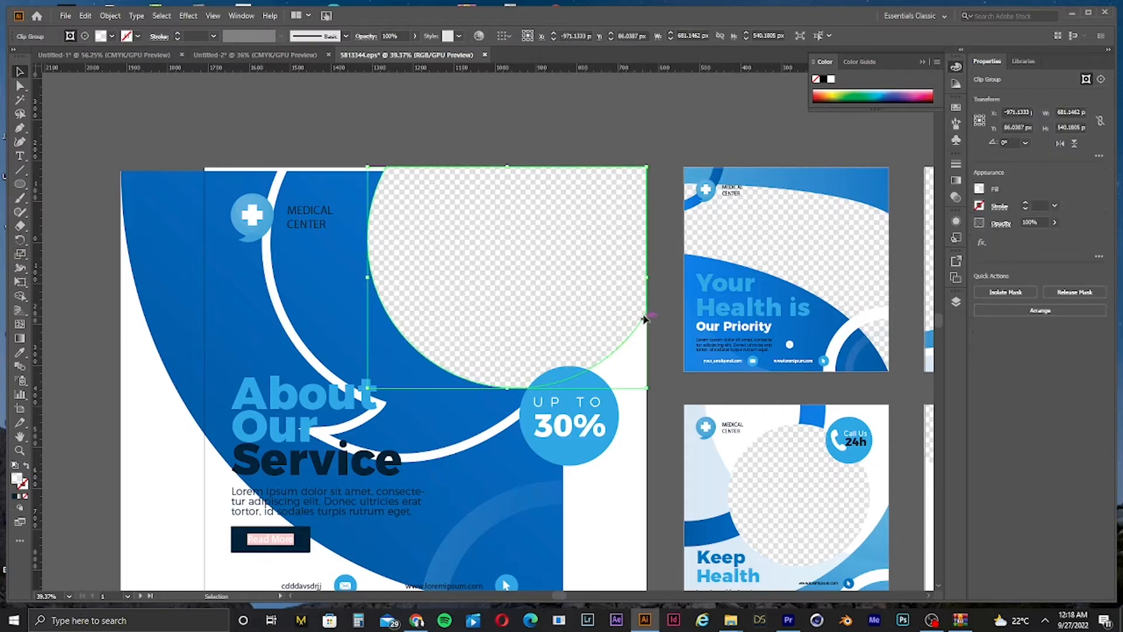
pyautogui.moveTo(647, 297); pyautogui.dragTo(565, 319)
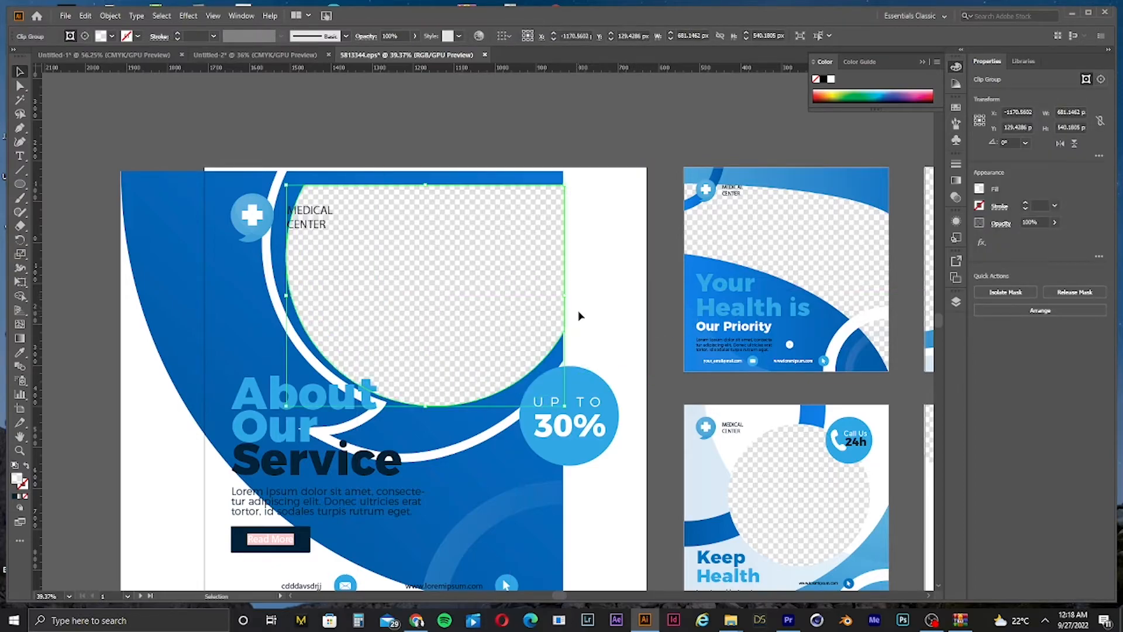
pyautogui.hotkey('ctrl', 'z')
pyautogui.hotkey('ctrl', 'z')
pyautogui.hotkey('ctrl', 'z')
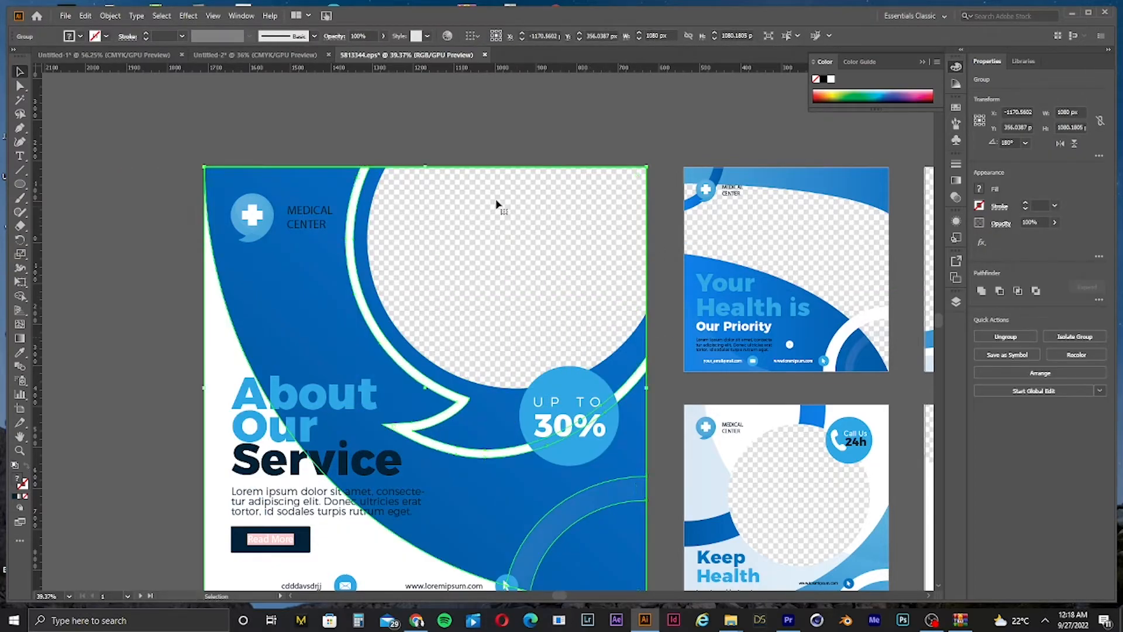
# Step: Shift the blue background shape left and delete the post's circular image frame
pyautogui.click(507, 202)
pyautogui.click(490, 227)
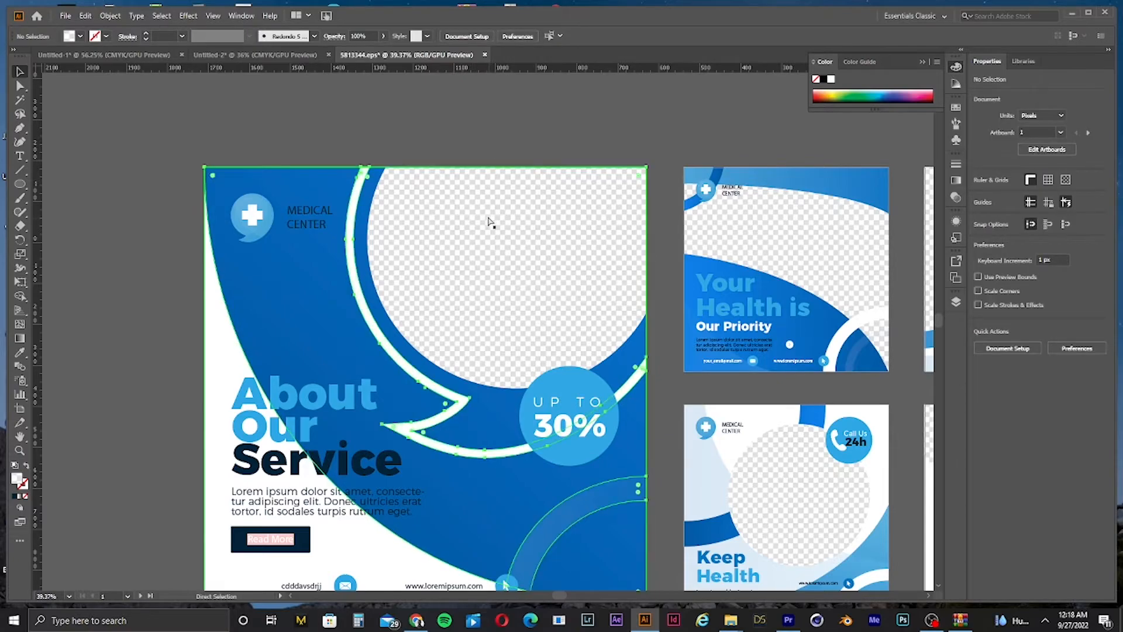
pyautogui.click(522, 202)
pyautogui.click(533, 202)
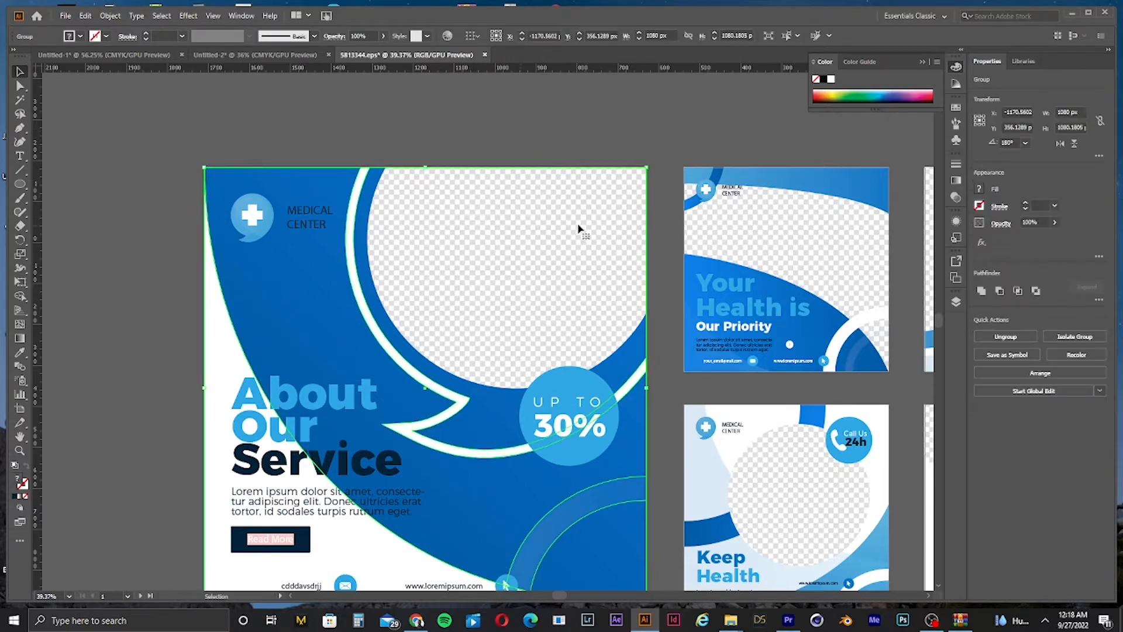
pyautogui.moveTo(579, 220); pyautogui.dragTo(524, 236)
pyautogui.click(570, 176)
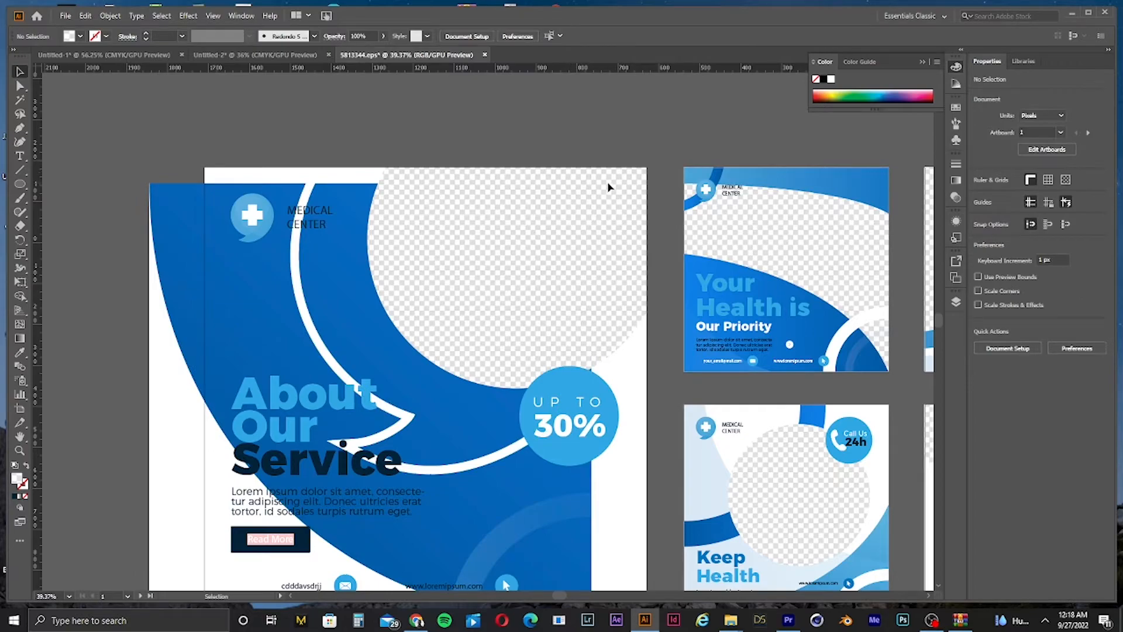
pyautogui.click(636, 193)
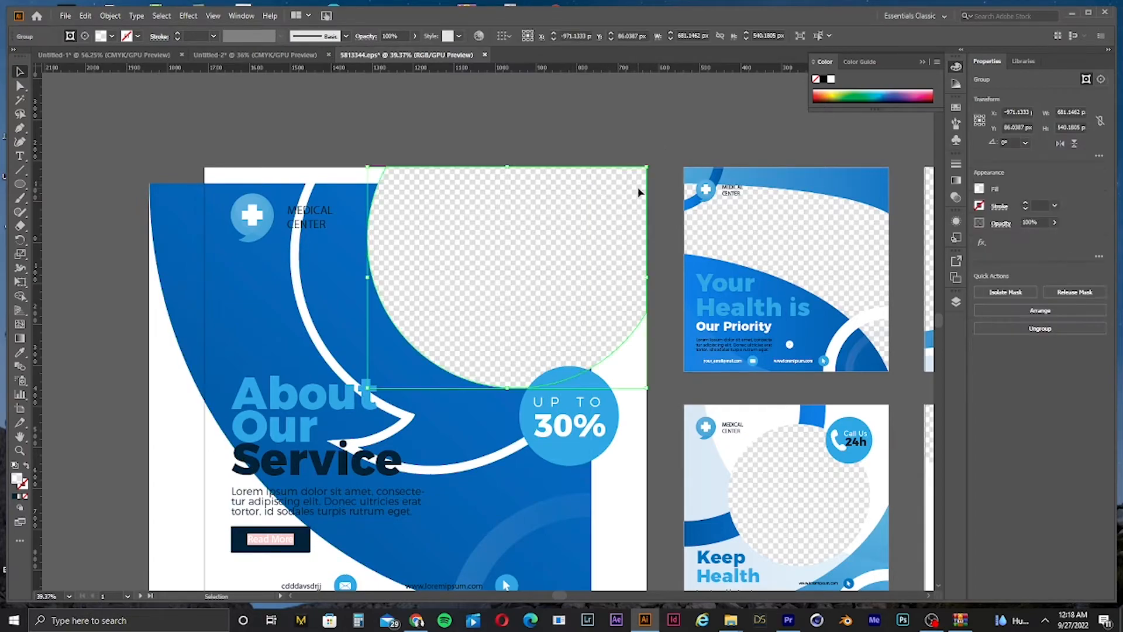
pyautogui.press('Delete')
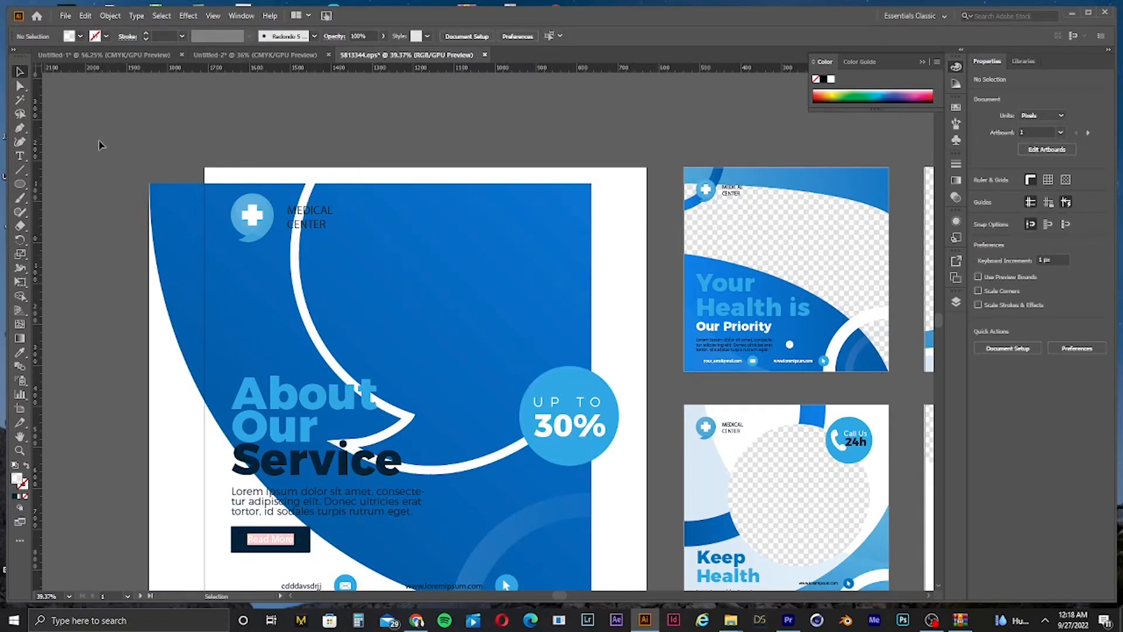
pyautogui.click(514, 484)
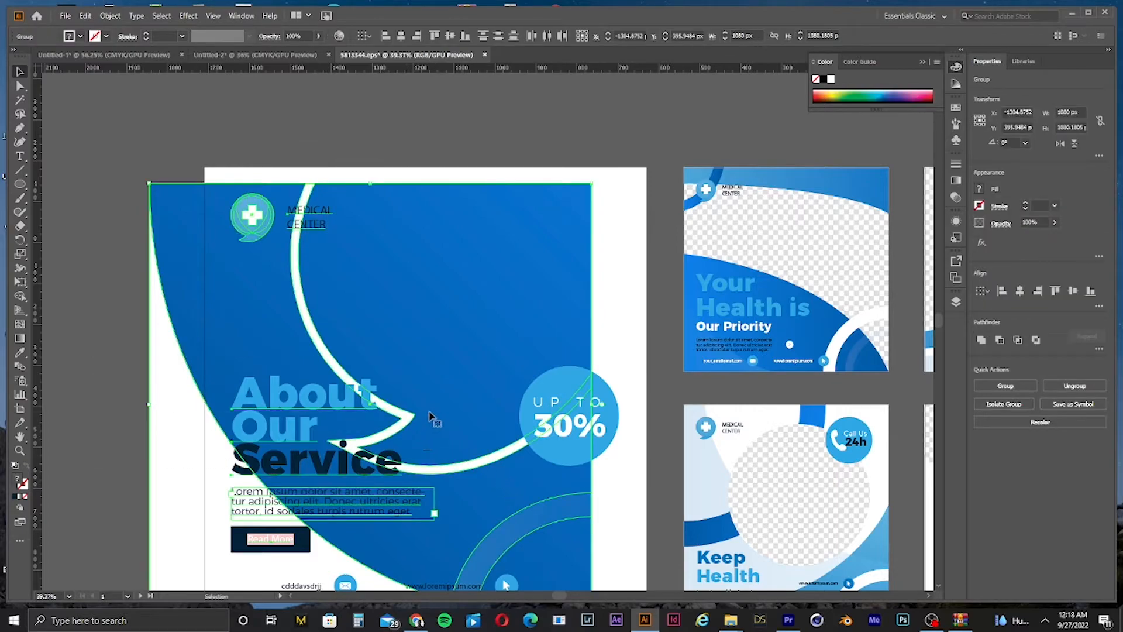
pyautogui.press('a')
pyautogui.hotkey('ctrl', '-')
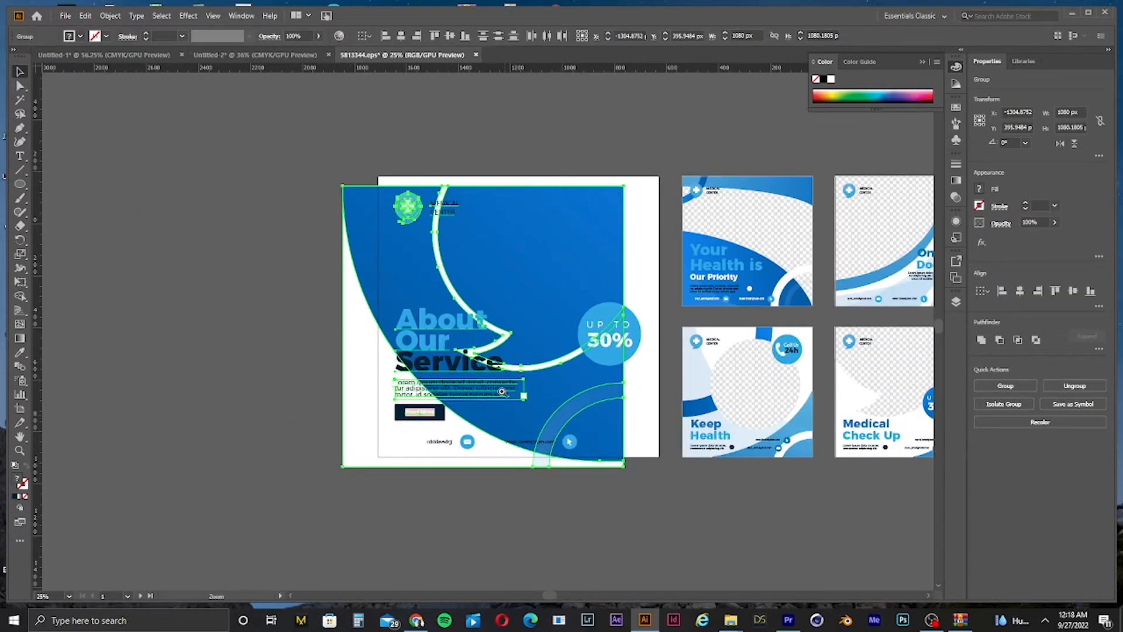
pyautogui.moveTo(502, 391); pyautogui.dragTo(599, 340)
pyautogui.moveTo(236, 101); pyautogui.dragTo(696, 561)
pyautogui.moveTo(653, 484); pyautogui.dragTo(691, 464)
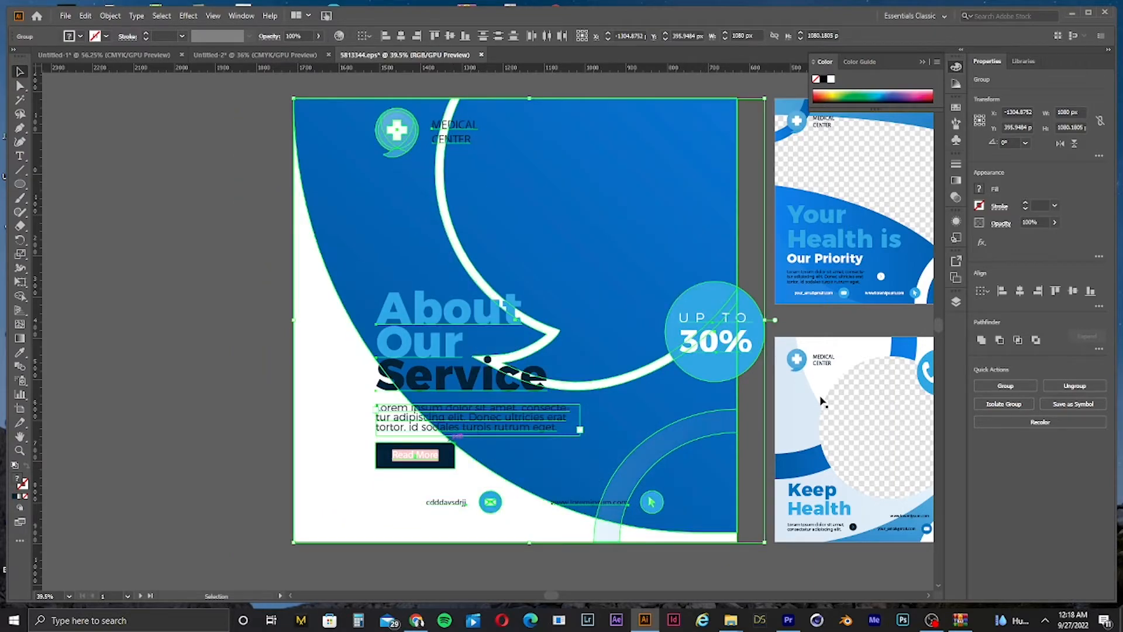
pyautogui.click(175, 358)
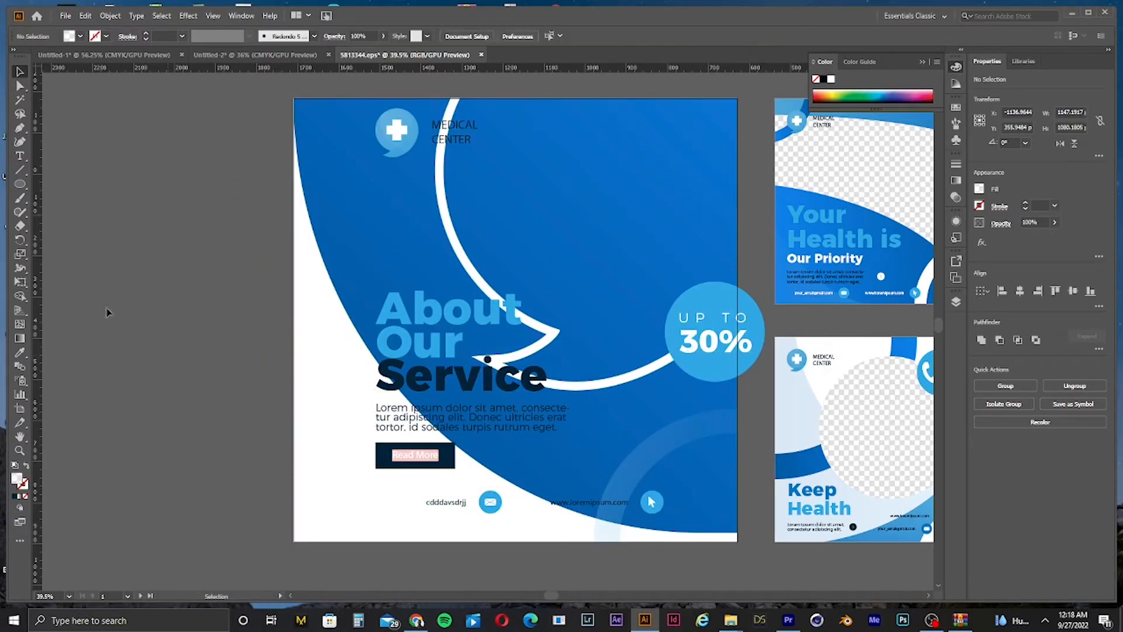
# Step: Draw a white-filled circle about 711 px wide over the frame area, then undo back to the original layout
pyautogui.click(21, 184)
pyautogui.moveTo(630, 113); pyautogui.dragTo(881, 338)
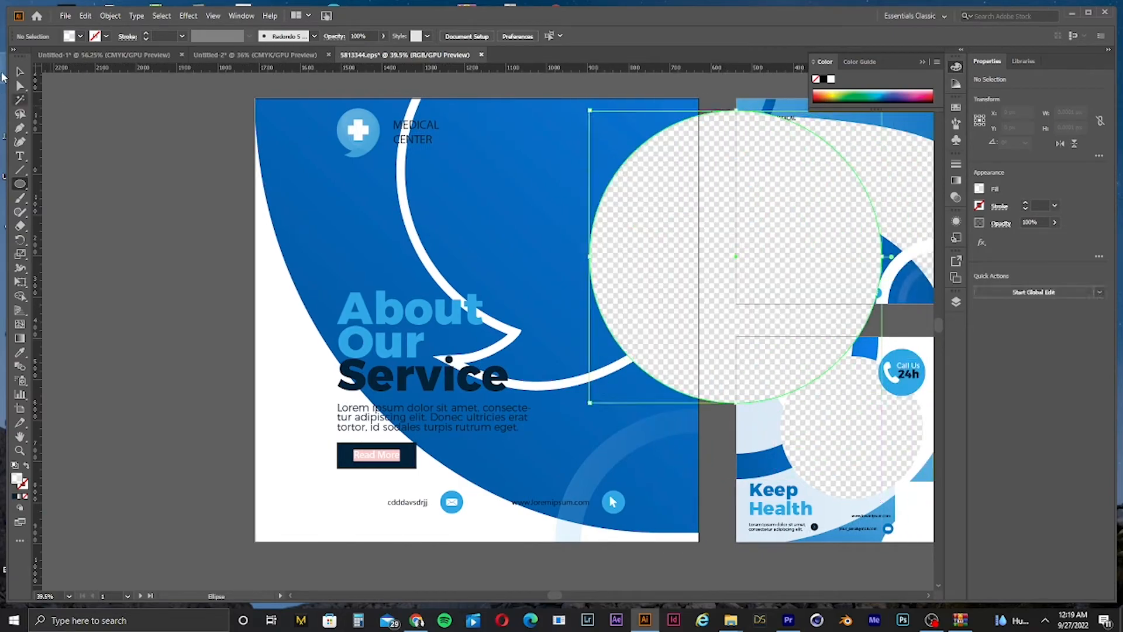
pyautogui.click(20, 85)
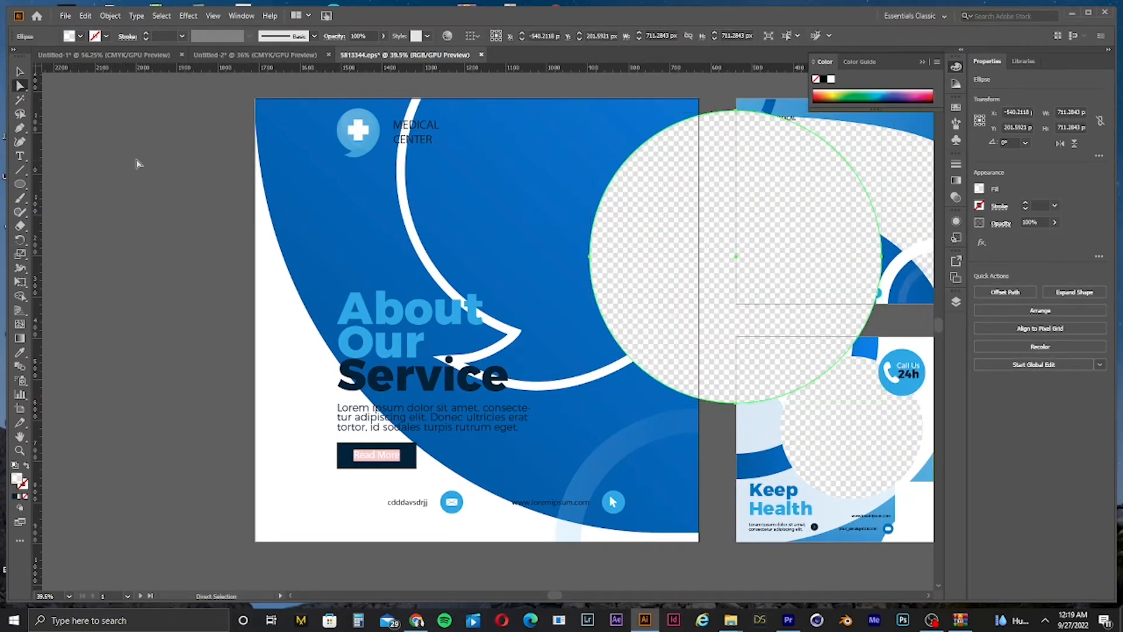
pyautogui.click(72, 38)
pyautogui.click(22, 74)
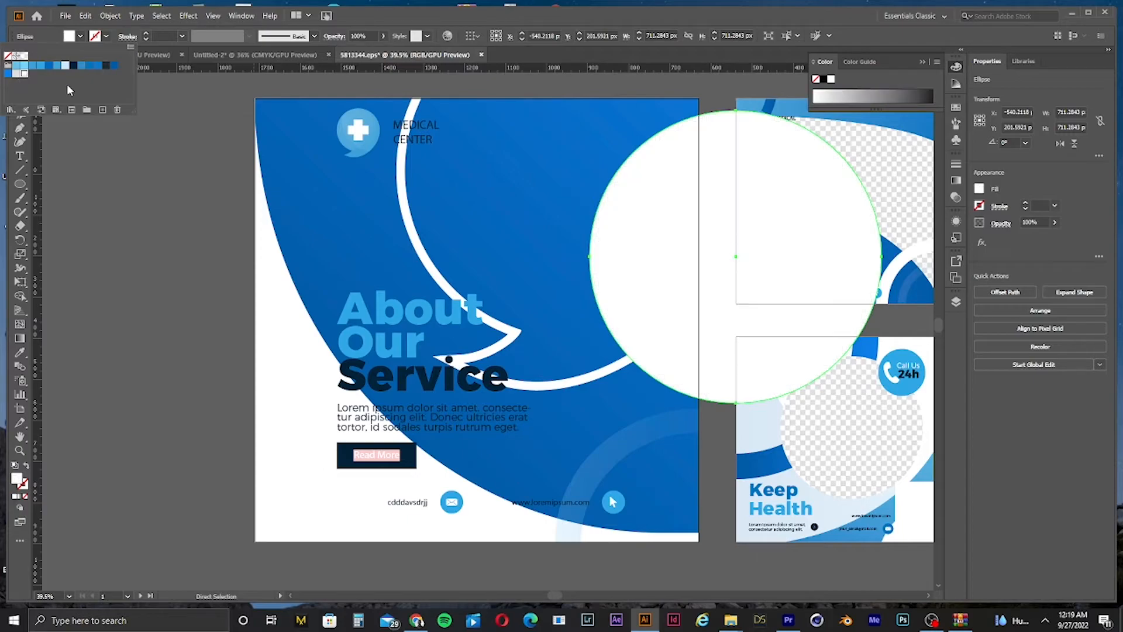
pyautogui.click(58, 147)
pyautogui.hotkey('ctrl', 'z')
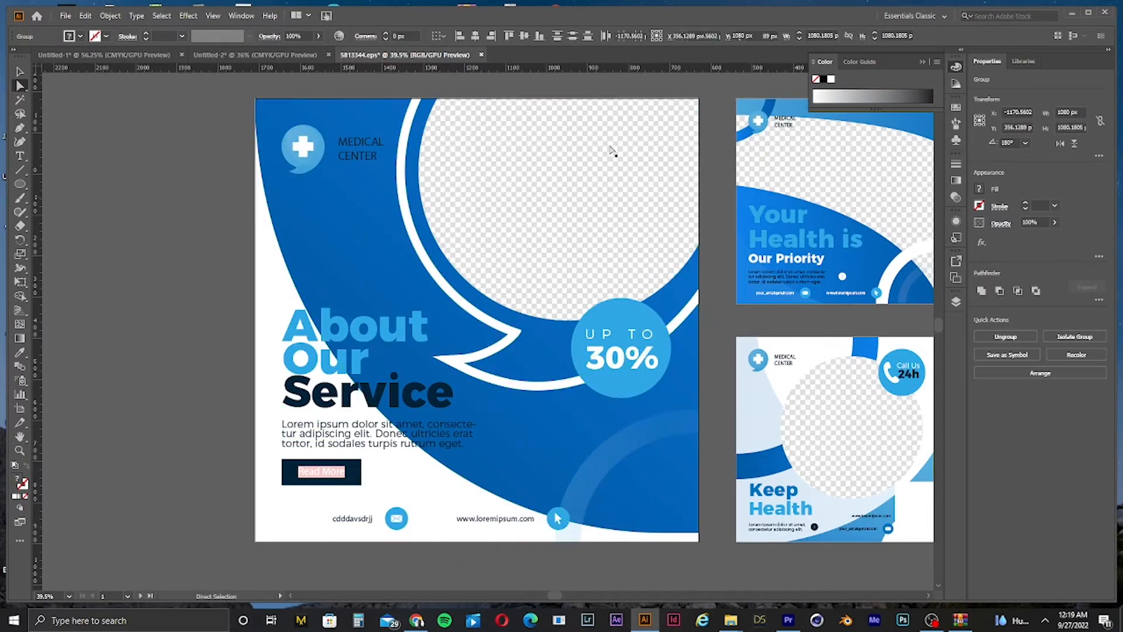
pyautogui.moveTo(565, 175); pyautogui.dragTo(464, 268)
pyautogui.hotkey('ctrl', 'z')
pyautogui.click(172, 218)
pyautogui.hotkey('ctrl', 'z')
pyautogui.hotkey('ctrl', 'z')
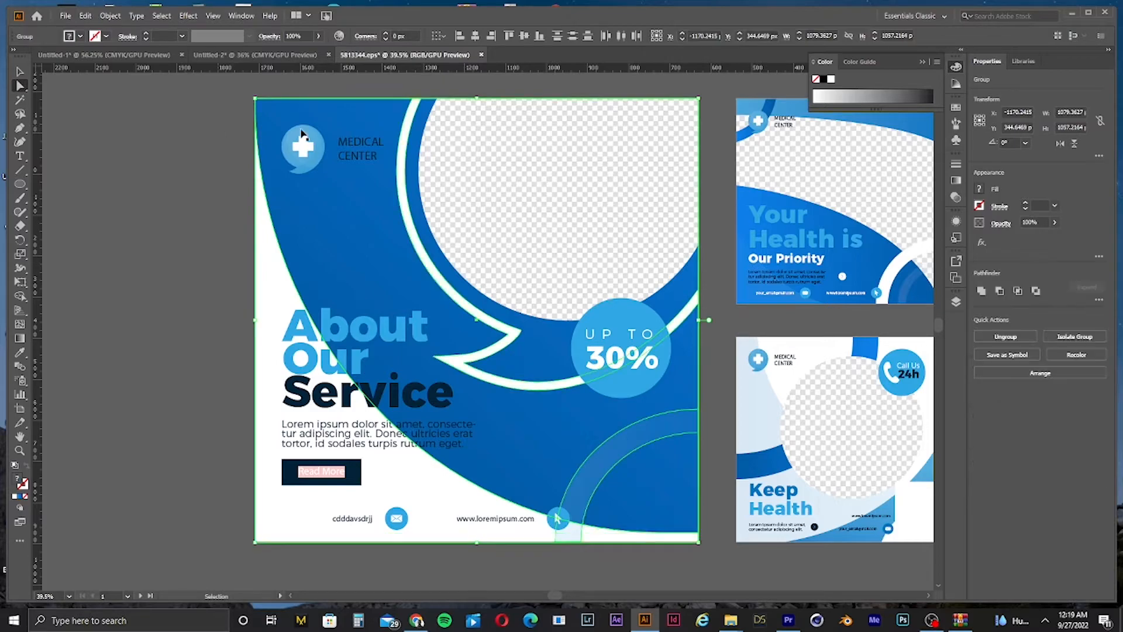
# Step: Paste the photo back and nudge the post's artwork slightly left
pyautogui.hotkey('ctrl', 'v')
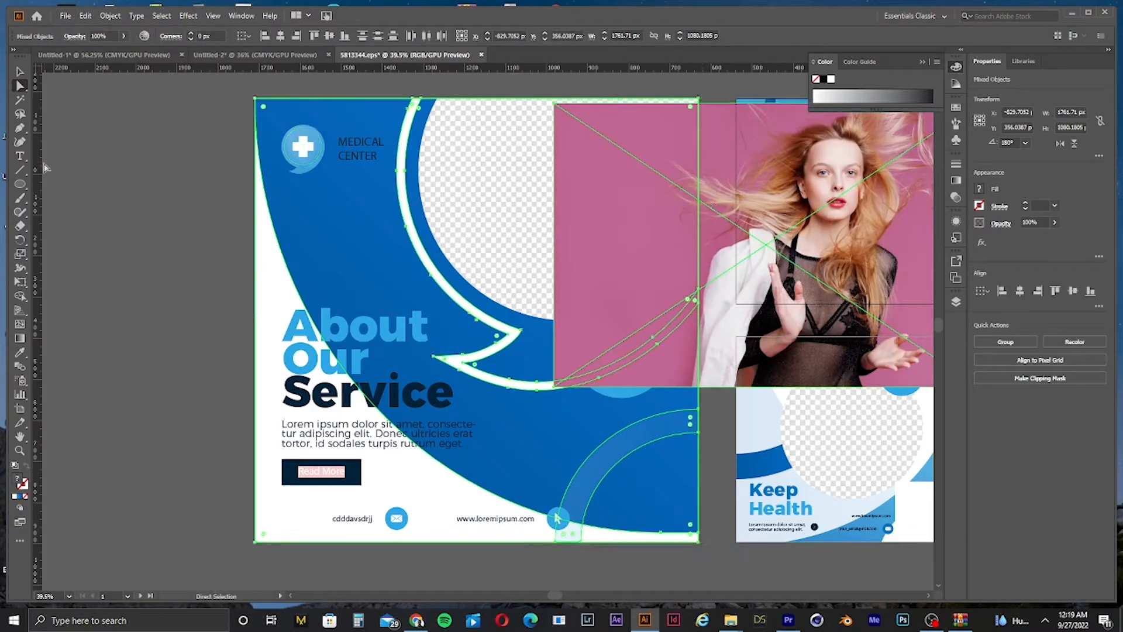
pyautogui.click(47, 168)
pyautogui.moveTo(630, 179); pyautogui.dragTo(753, 186)
pyautogui.moveTo(205, 101); pyautogui.dragTo(648, 538)
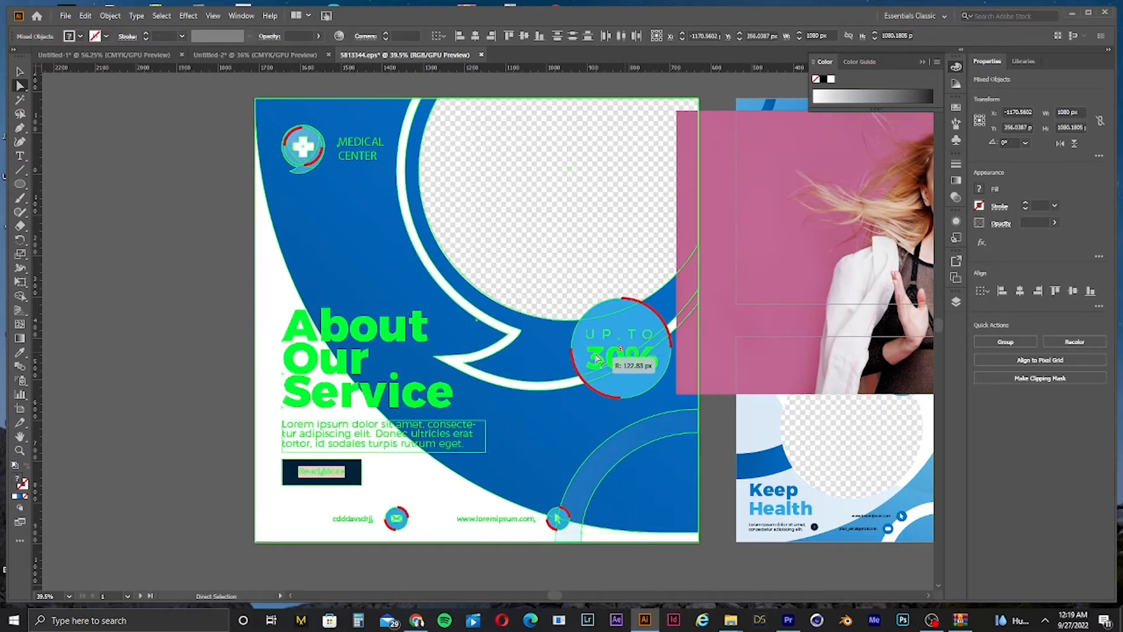
pyautogui.click(20, 72)
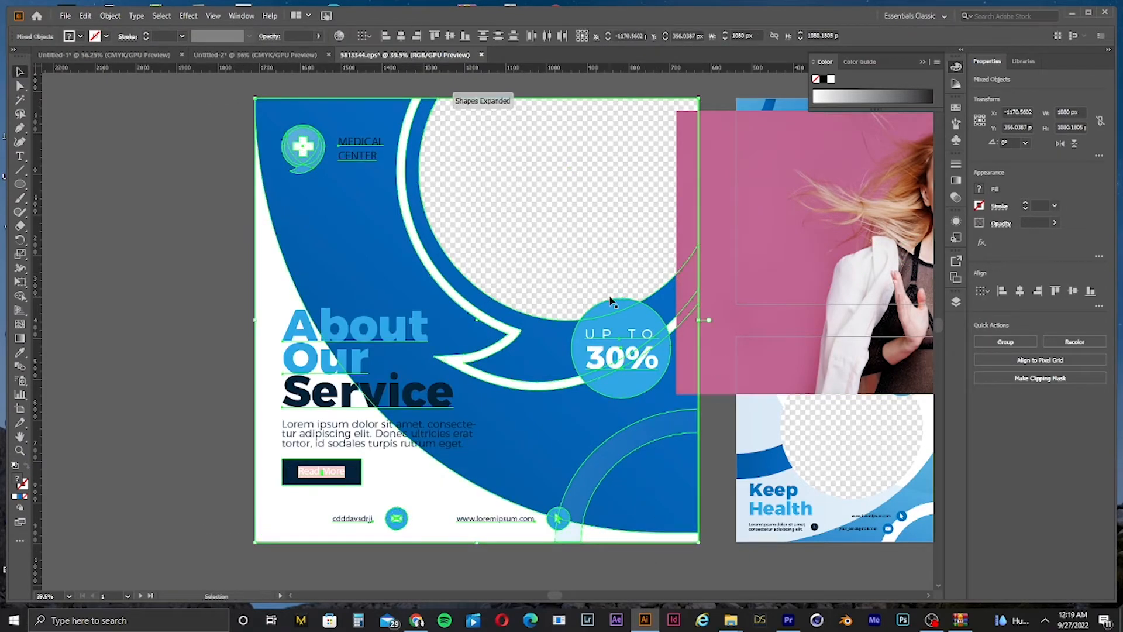
pyautogui.moveTo(610, 299); pyautogui.dragTo(588, 299)
pyautogui.moveTo(623, 113); pyautogui.dragTo(623, 113)
pyautogui.click(704, 101)
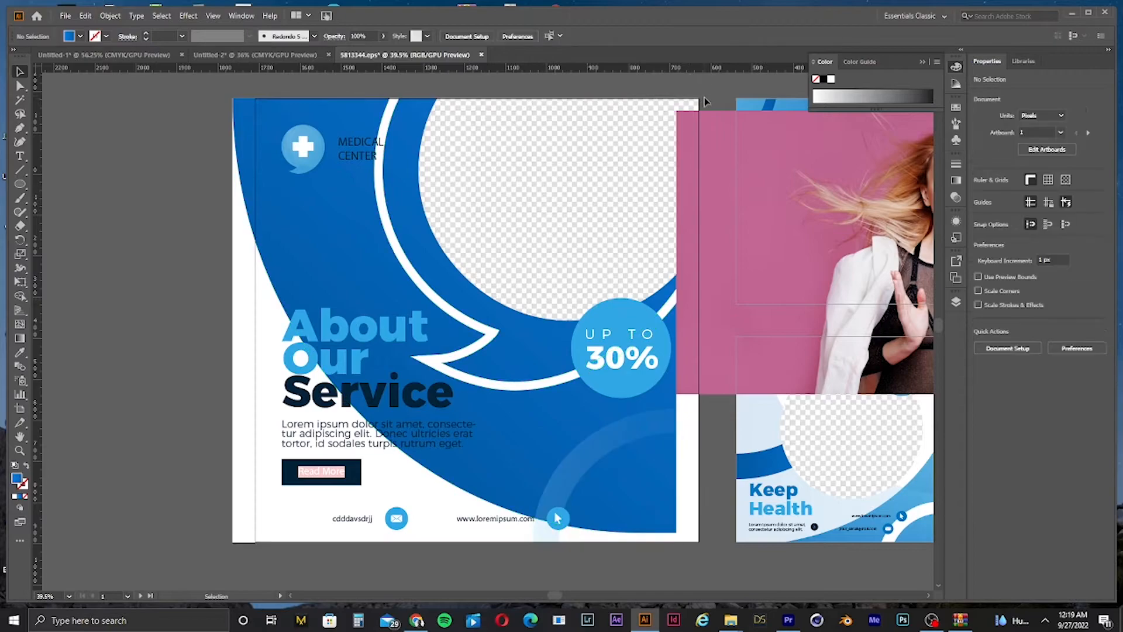
# Step: Fill the post's circular image frame with light gray
pyautogui.click(694, 103)
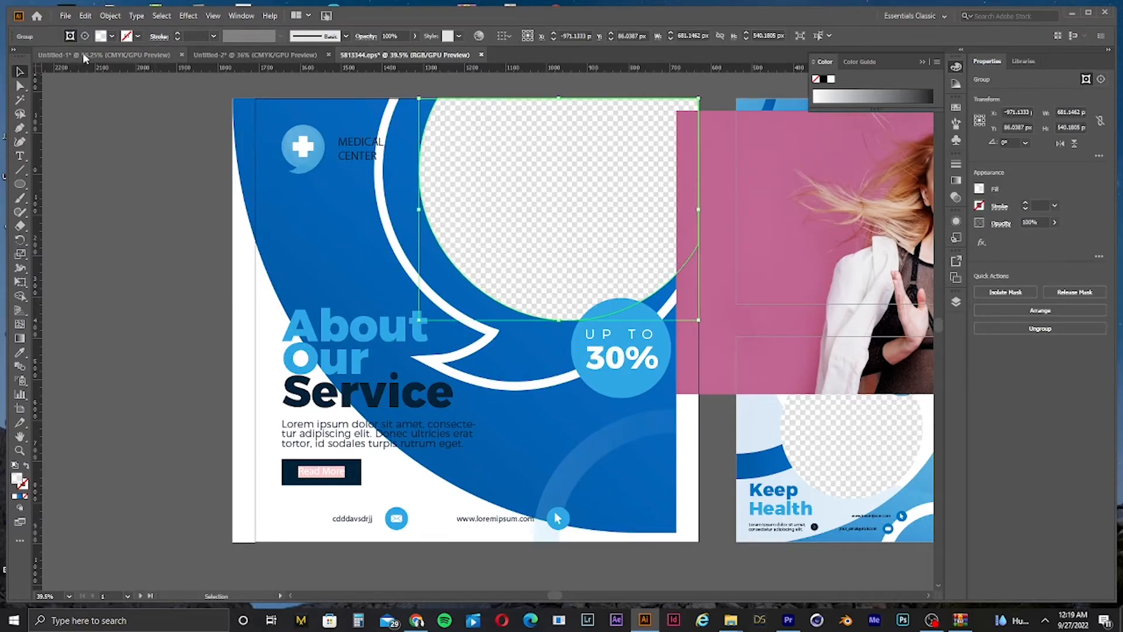
pyautogui.click(100, 37)
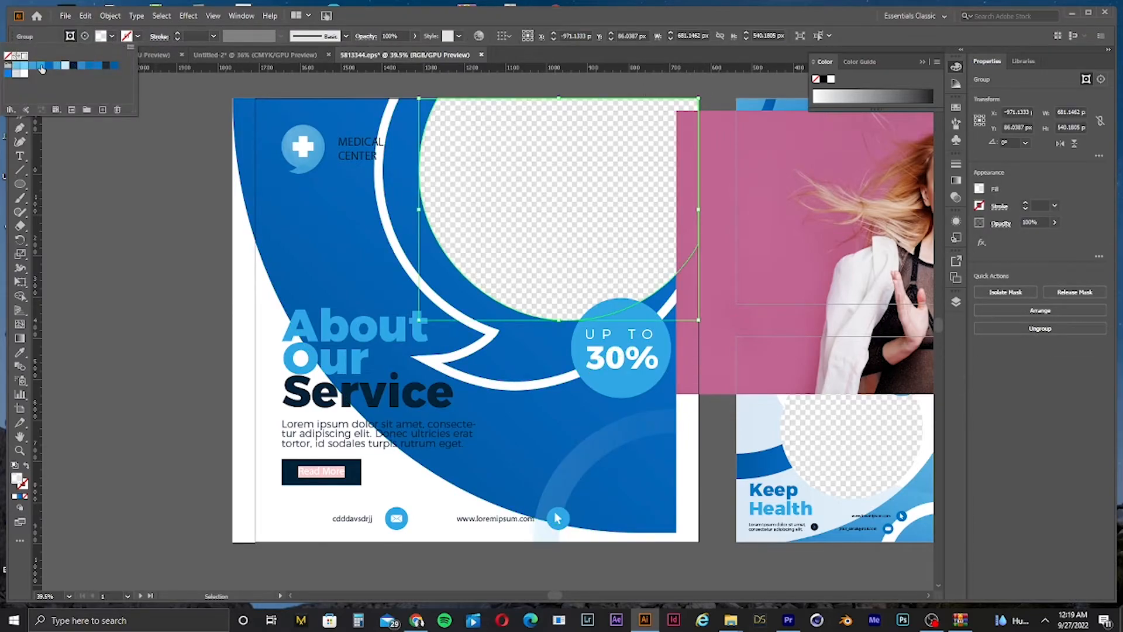
pyautogui.click(15, 74)
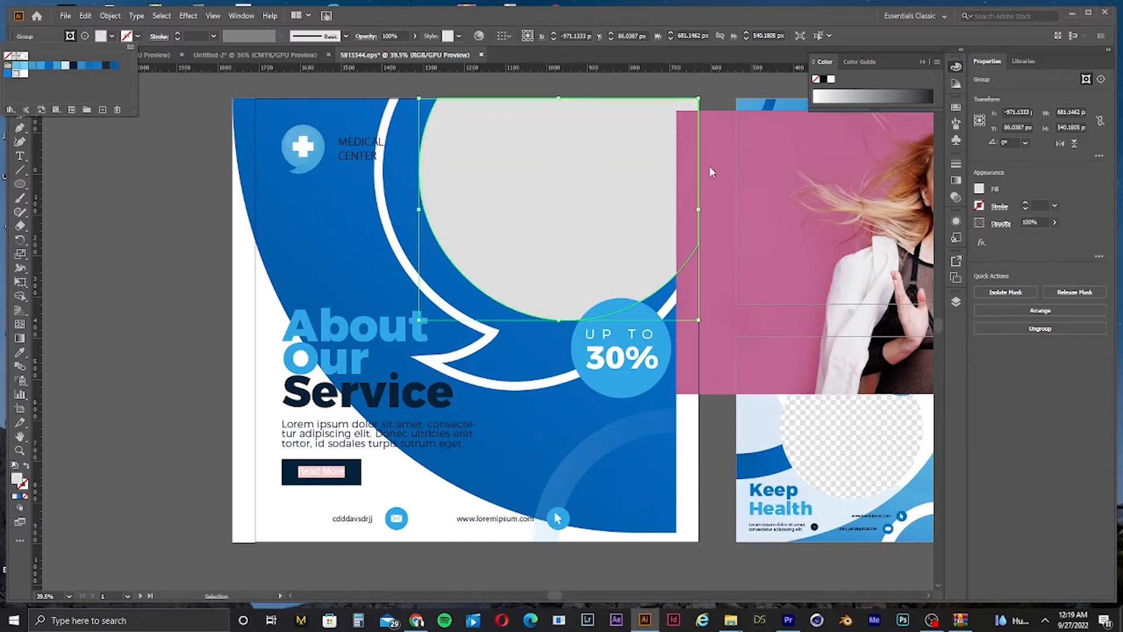
# Step: Move the photo over the circular frame at the top of the post
pyautogui.click(768, 174)
pyautogui.moveTo(819, 181); pyautogui.dragTo(459, 148)
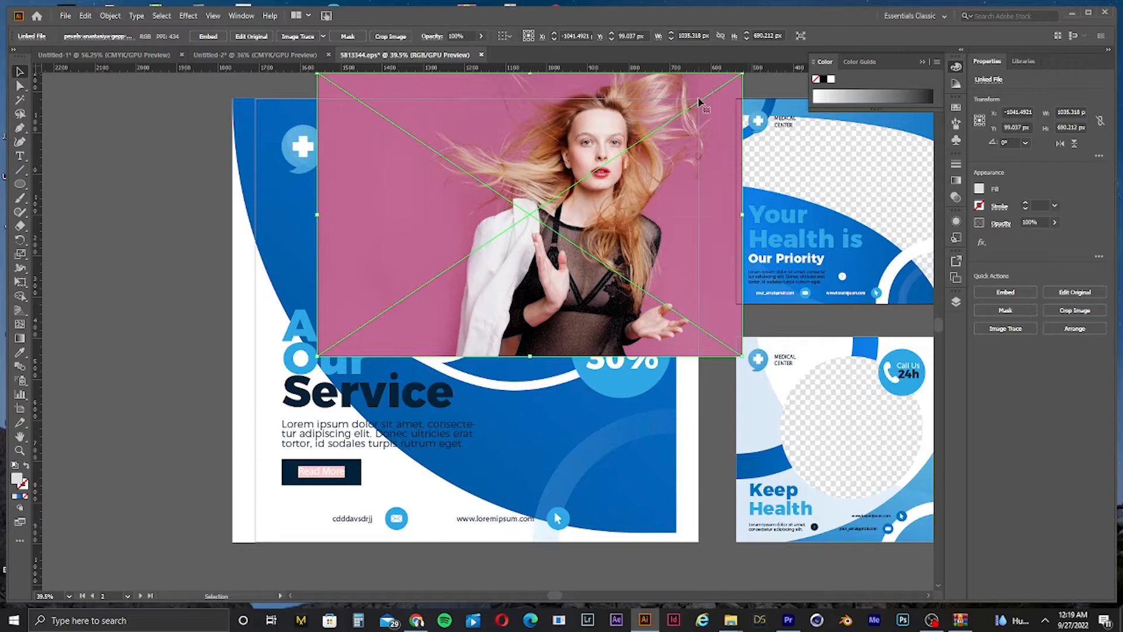
pyautogui.moveTo(676, 130); pyautogui.dragTo(673, 151)
pyautogui.moveTo(706, 108); pyautogui.dragTo(711, 108)
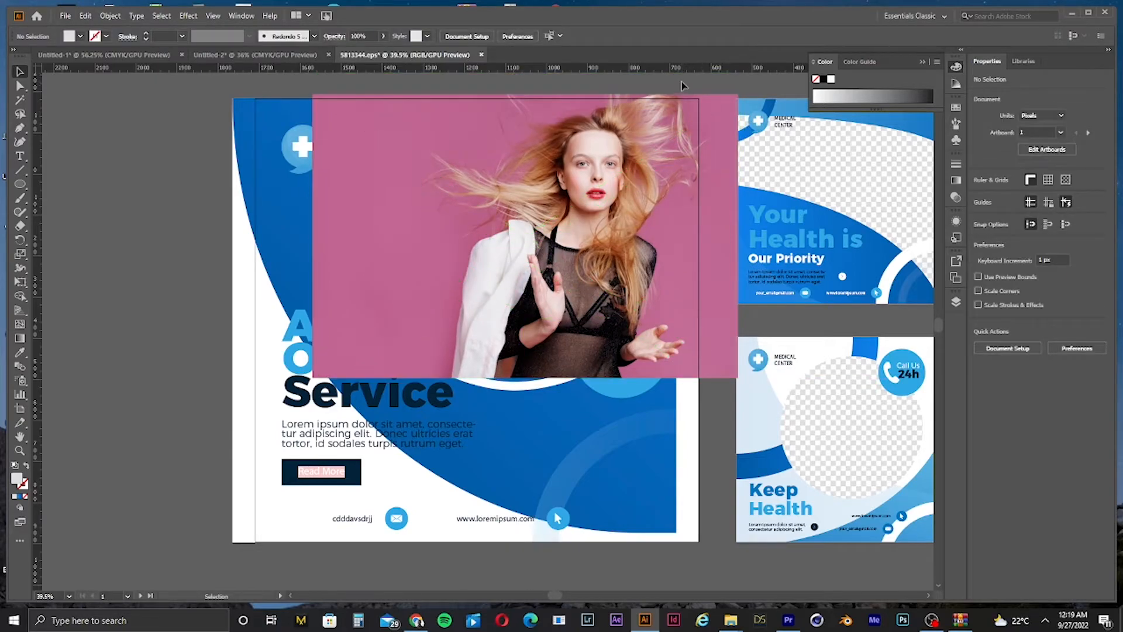
# Step: Try once more to make a clipping mask from the photo and circle frame, then reselect the photo
pyautogui.rightClick(691, 103)
pyautogui.click(719, 204)
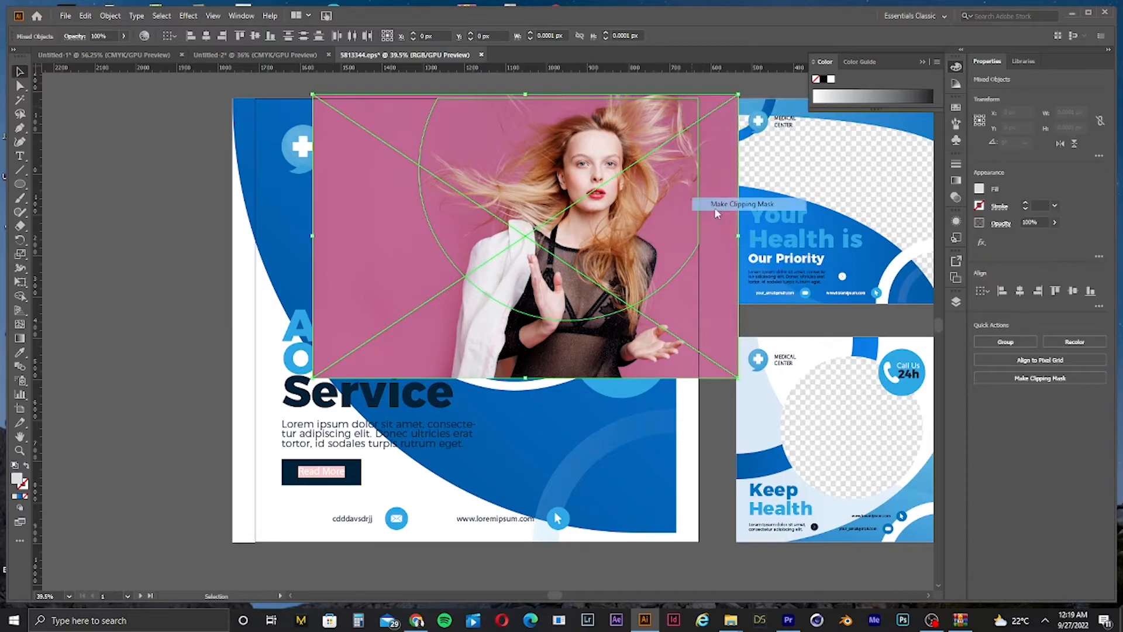
pyautogui.click(589, 325)
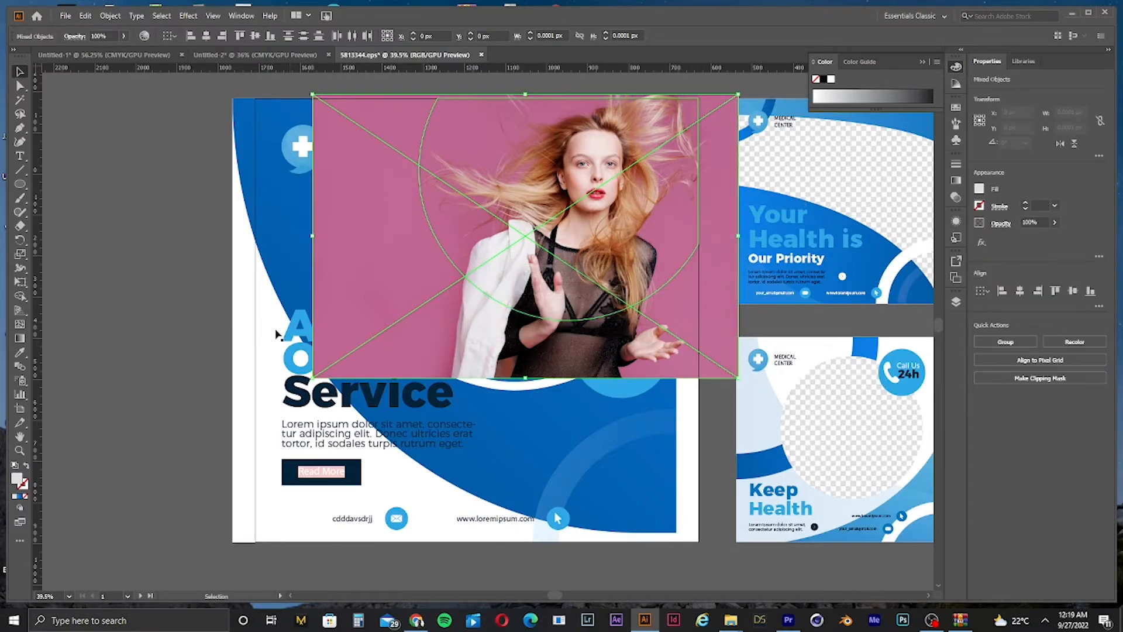
pyautogui.click(150, 315)
pyautogui.click(550, 252)
pyautogui.press('a')
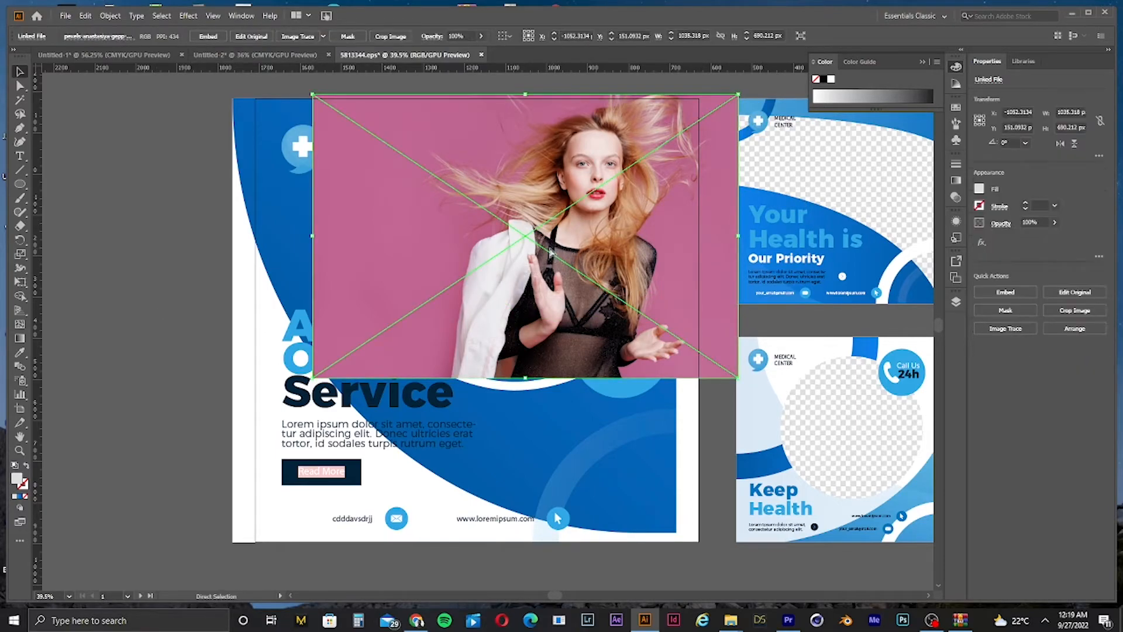
# Step: Send the photo backward several times so it sits behind the post's artwork
pyautogui.hotkey('ctrl', '[')
pyautogui.hotkey('ctrl', '[')
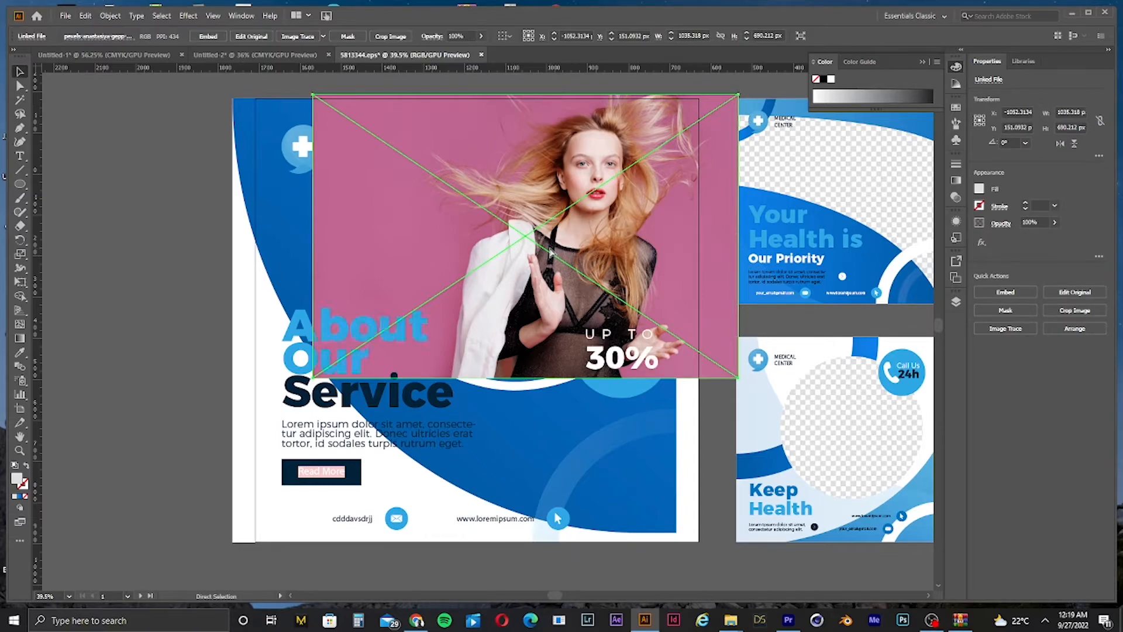
pyautogui.hotkey('ctrl', '[')
pyautogui.hotkey('ctrl', '[')
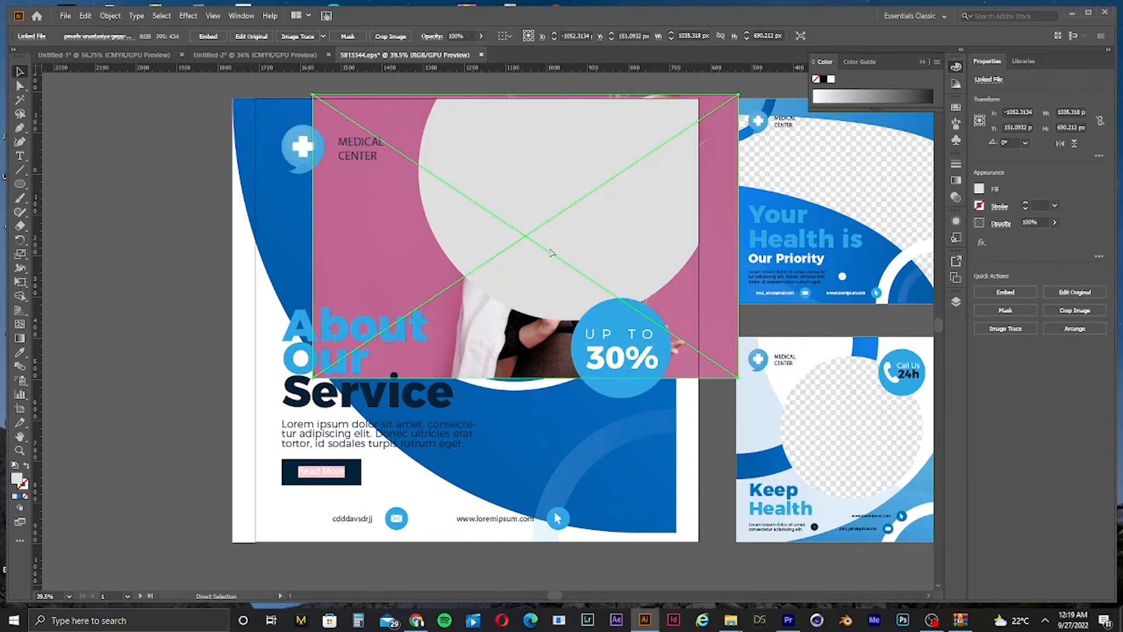
pyautogui.hotkey('ctrl', '[')
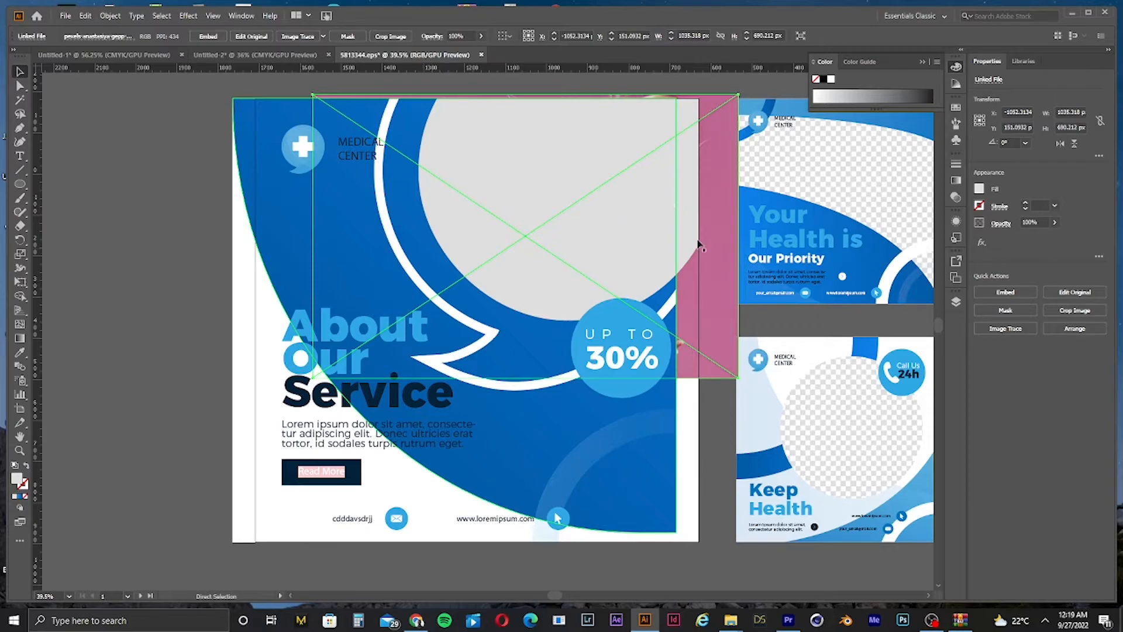
# Step: Select the photo together with the circular frame and try to make a clipping mask
pyautogui.click(75, 231)
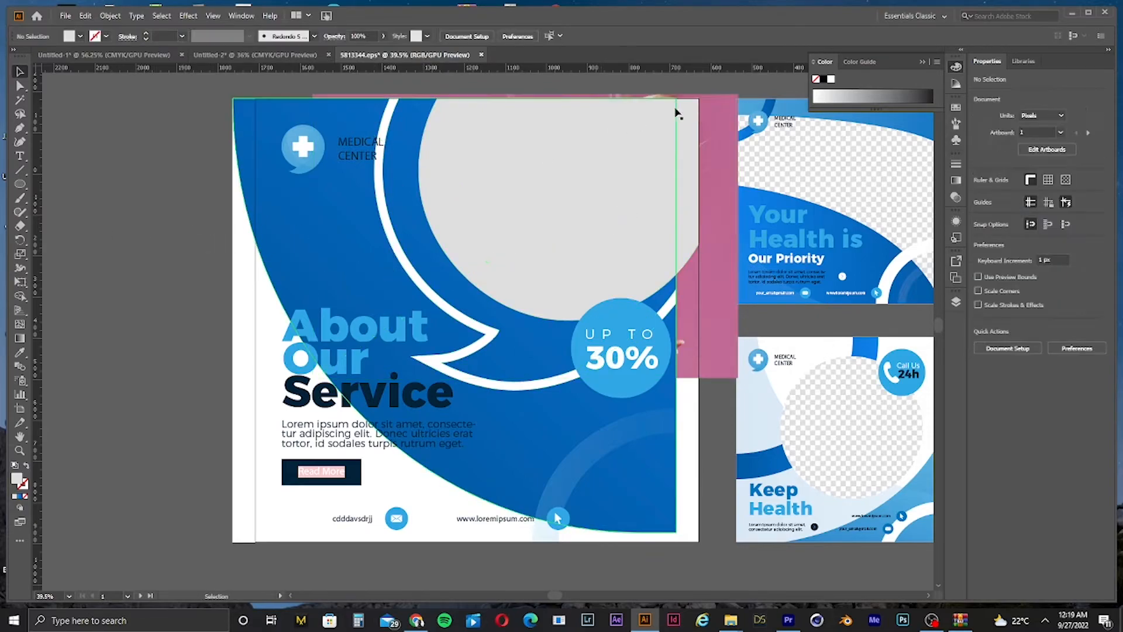
pyautogui.click(676, 113)
pyautogui.click(694, 93)
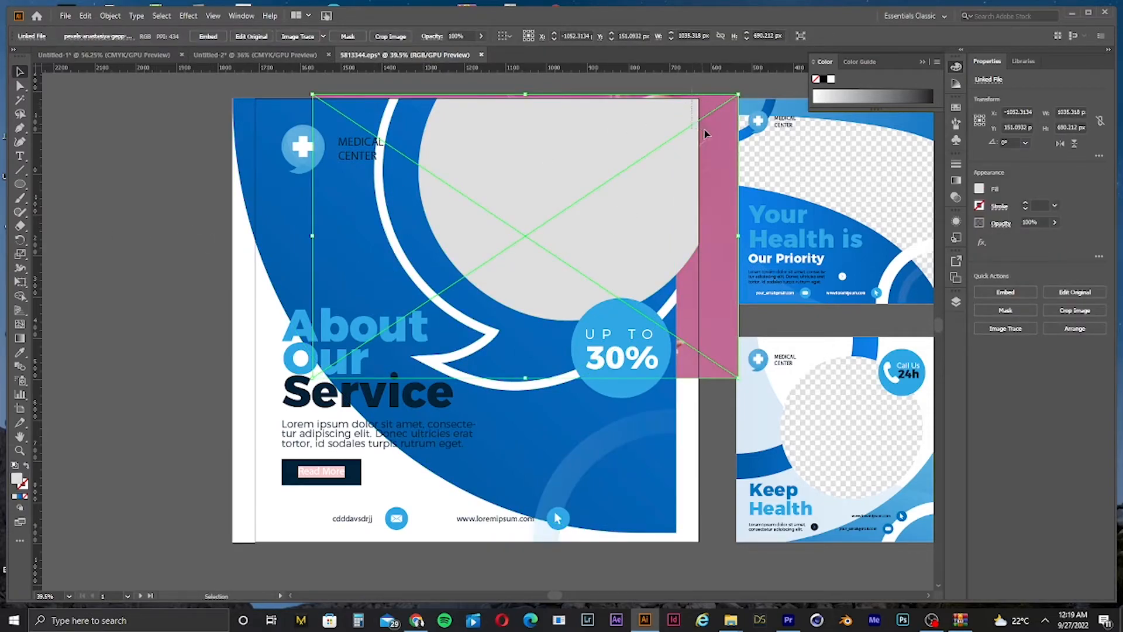
pyautogui.keyDown('shift'); pyautogui.click(702, 129); pyautogui.keyUp('shift')
pyautogui.rightClick(694, 98)
pyautogui.click(738, 202)
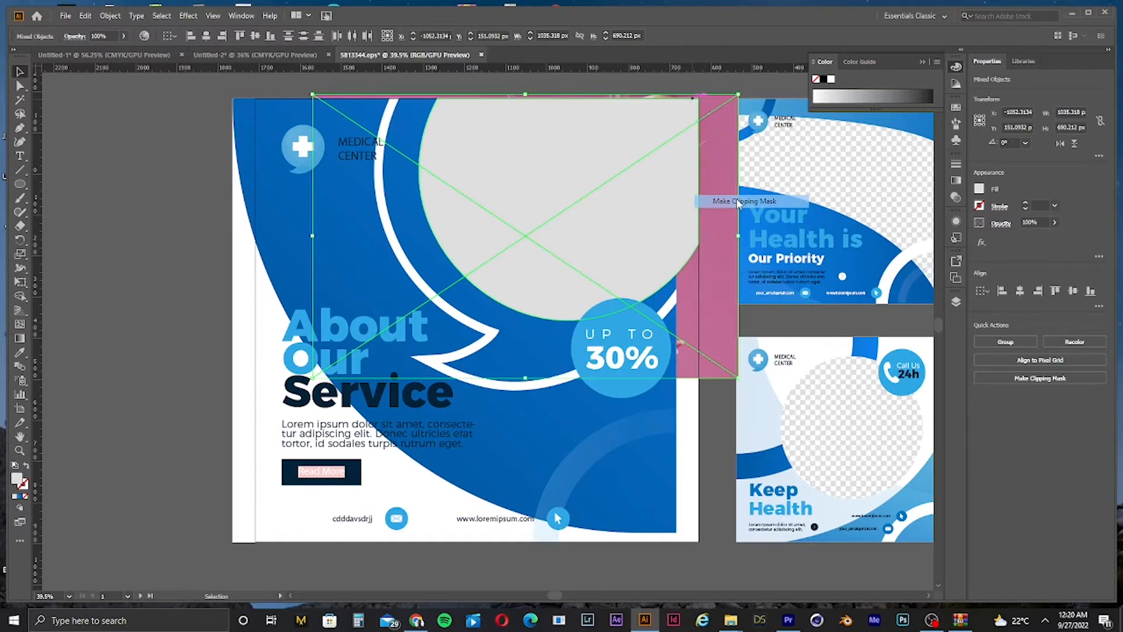
pyautogui.click(673, 326)
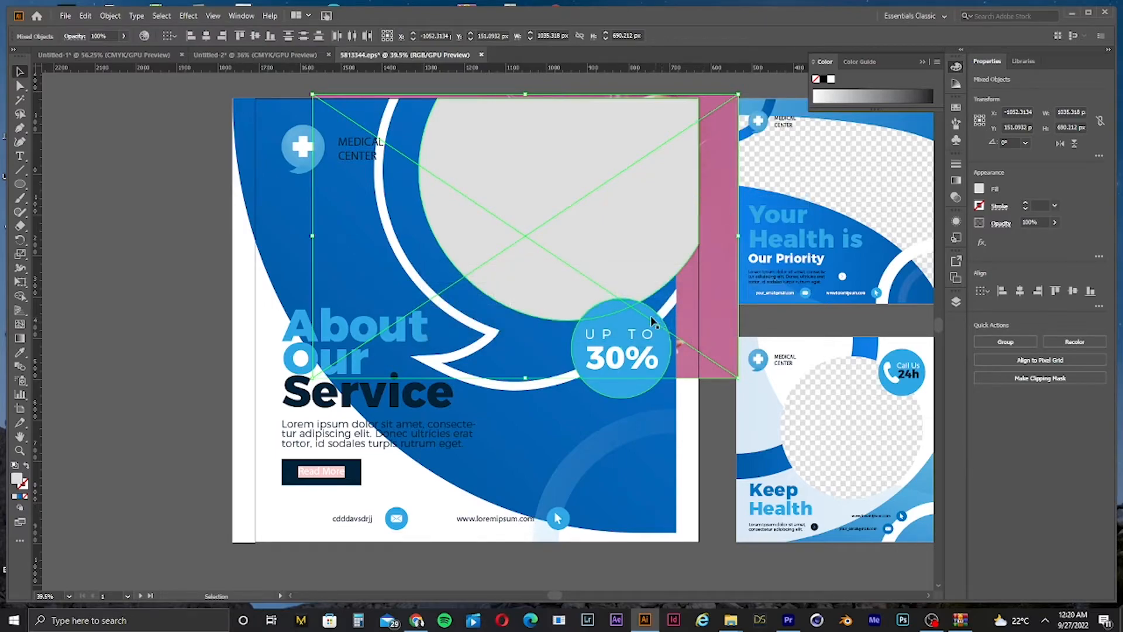
# Step: Undo the accidental move of the post's artwork along with the earlier arrangement changes
pyautogui.click(134, 220)
pyautogui.moveTo(365, 203); pyautogui.dragTo(571, 241)
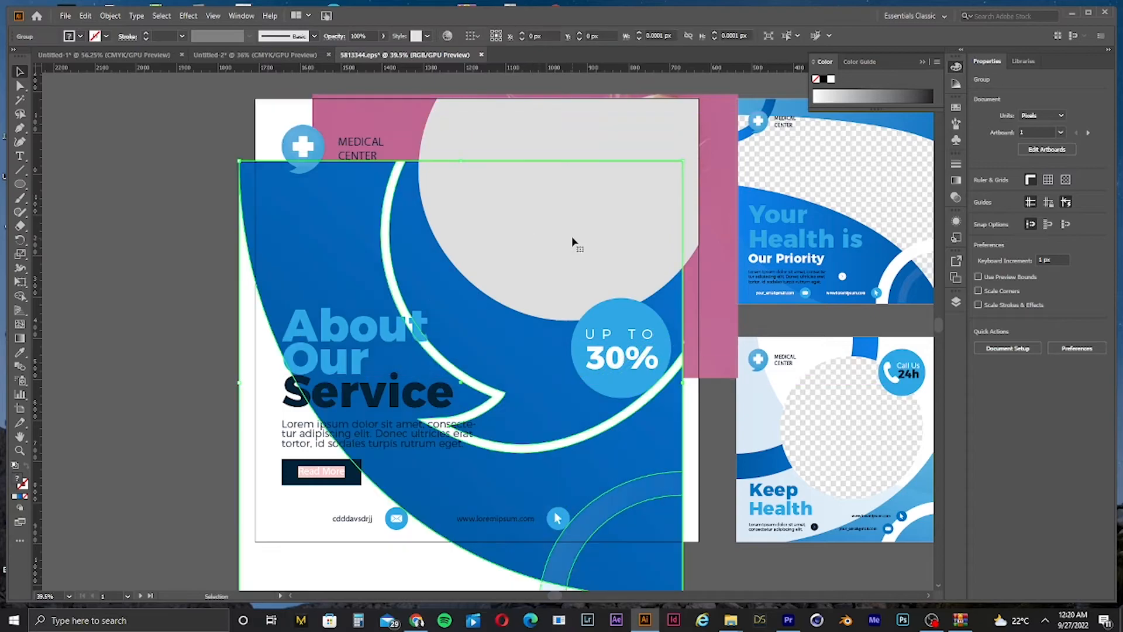
pyautogui.hotkey('ctrl', 'z')
pyautogui.hotkey('ctrl', 'z')
pyautogui.hotkey('ctrl', 'z')
pyautogui.hotkey('ctrl', 'z')
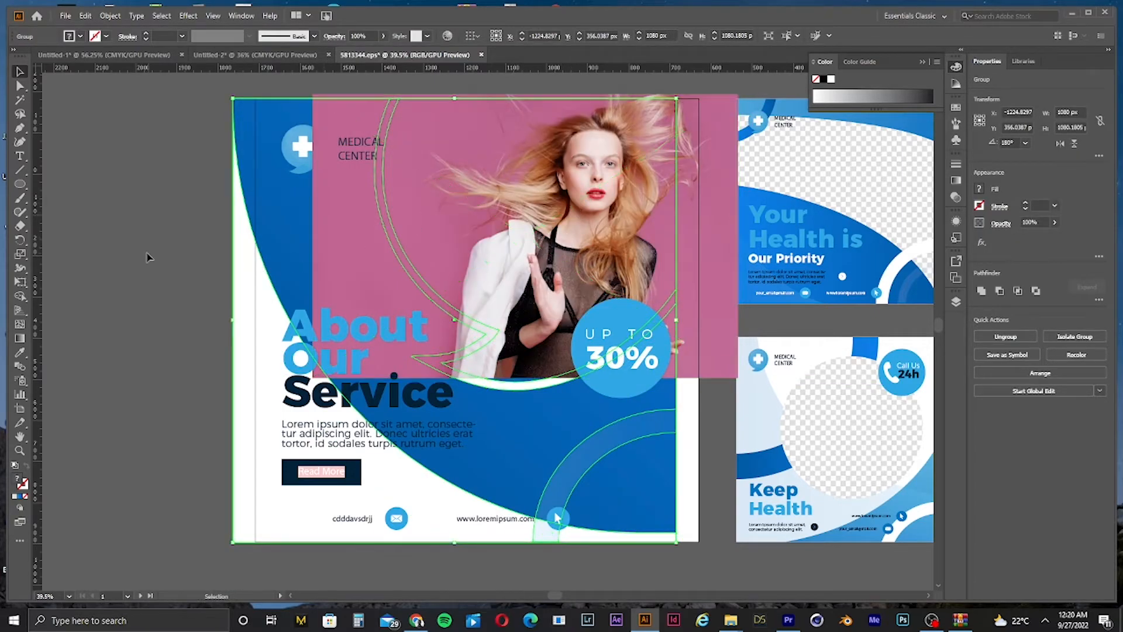
# Step: Move the photo down and left over the lower part of the post
pyautogui.click(150, 256)
pyautogui.moveTo(582, 217); pyautogui.dragTo(524, 261)
pyautogui.moveTo(650, 119); pyautogui.dragTo(650, 120)
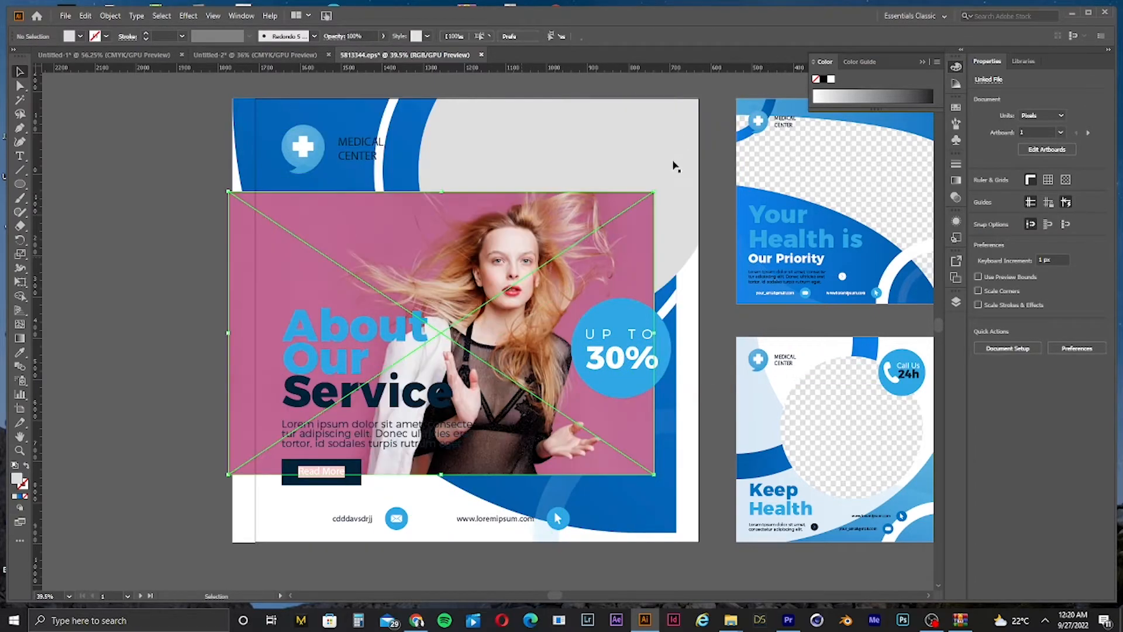
# Step: Select the post's artwork and nudge it slightly to the right
pyautogui.click(671, 166)
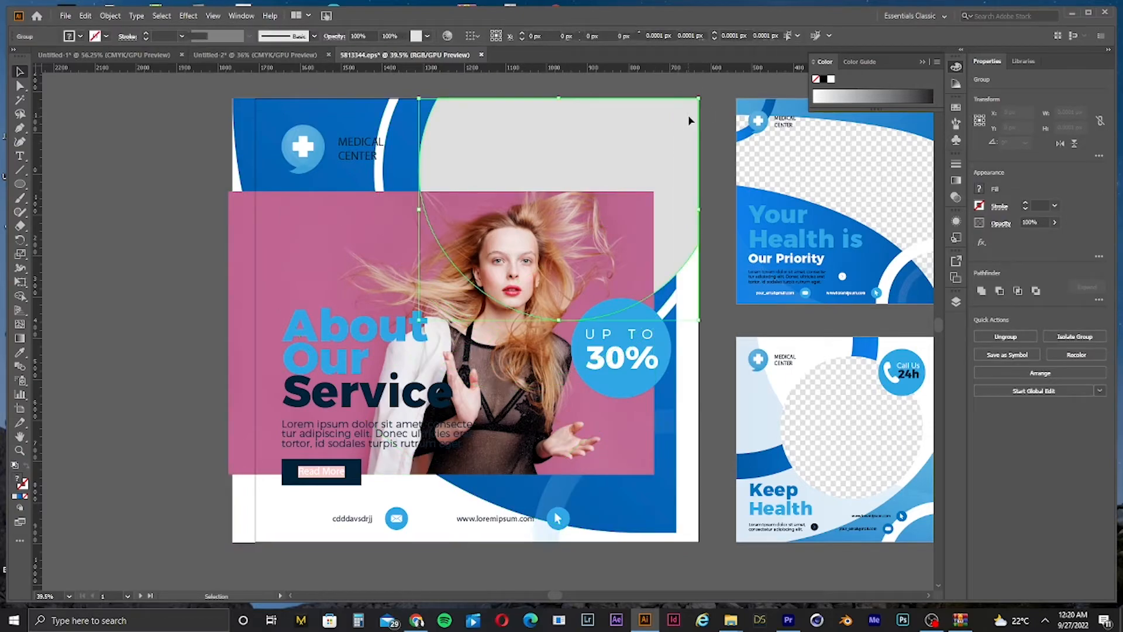
pyautogui.click(693, 119)
pyautogui.press('a')
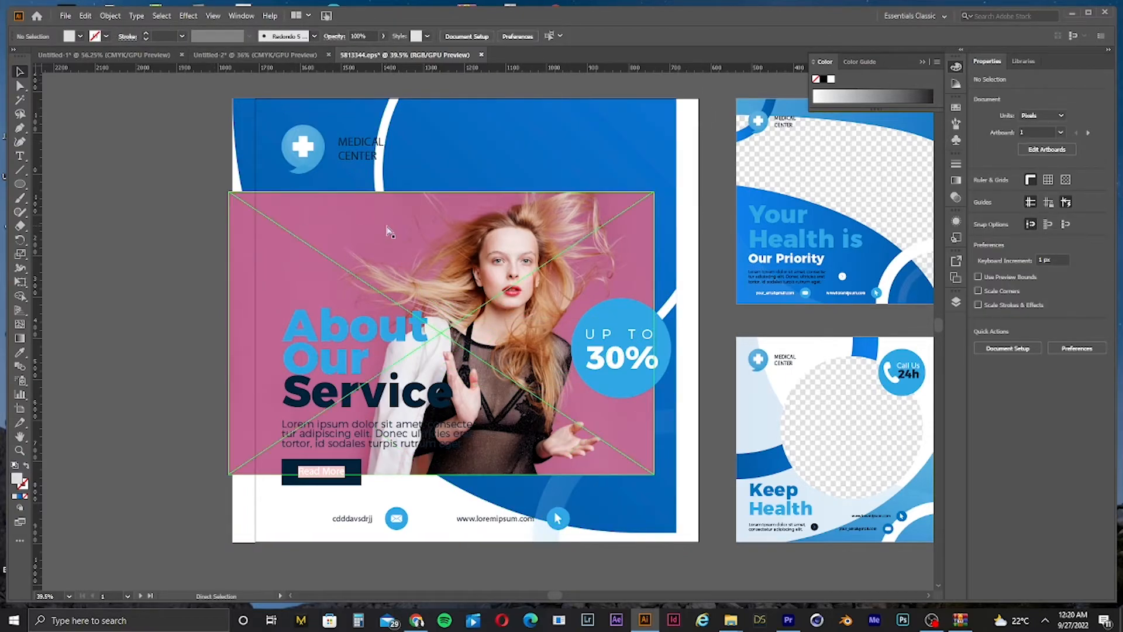
pyautogui.moveTo(640, 537); pyautogui.dragTo(664, 567)
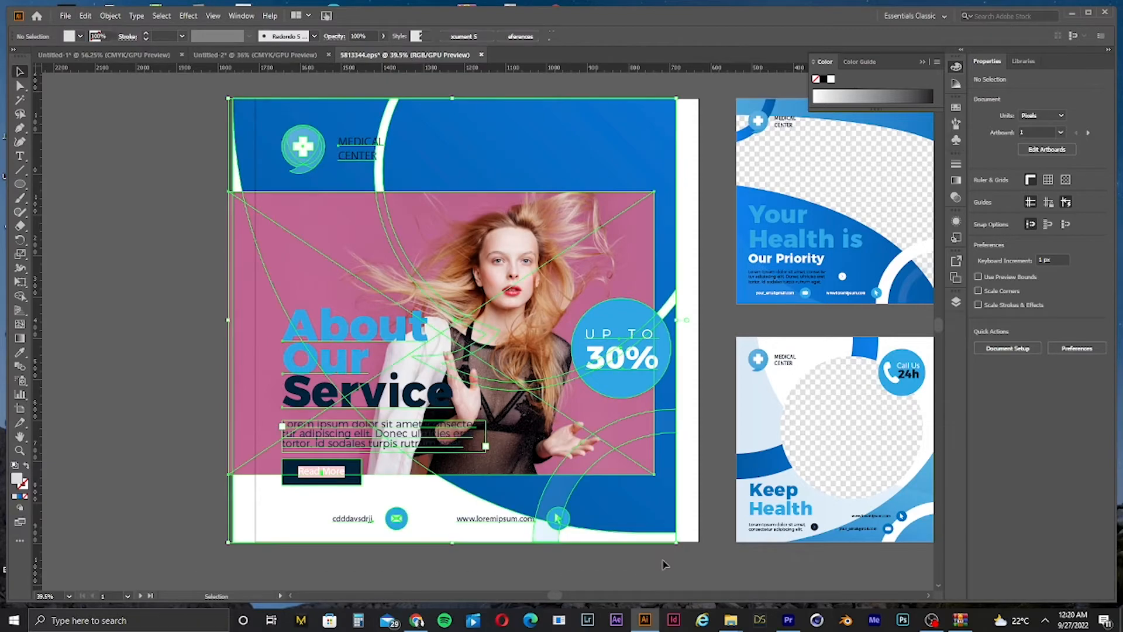
pyautogui.moveTo(616, 487); pyautogui.dragTo(642, 487)
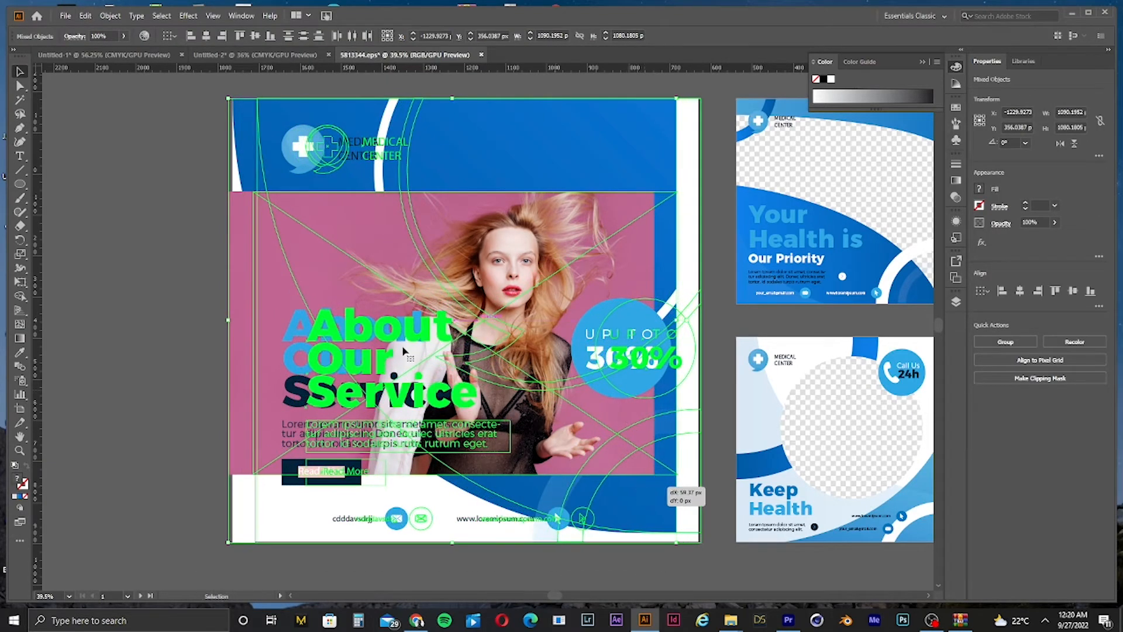
pyautogui.click(130, 224)
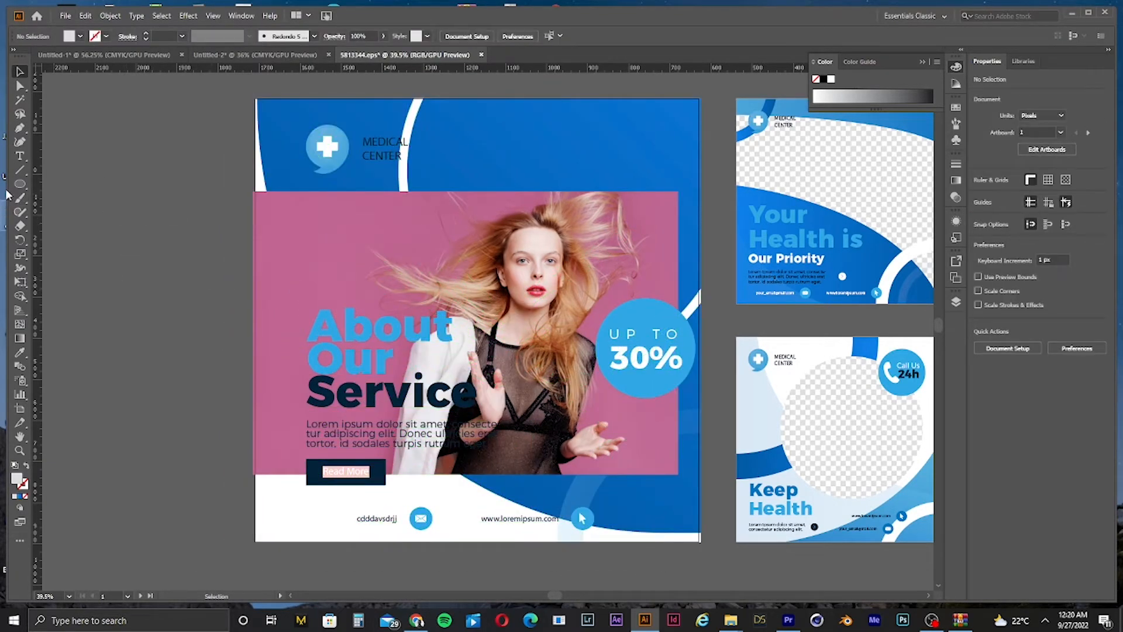
pyautogui.moveTo(18, 185); pyautogui.dragTo(70, 203)
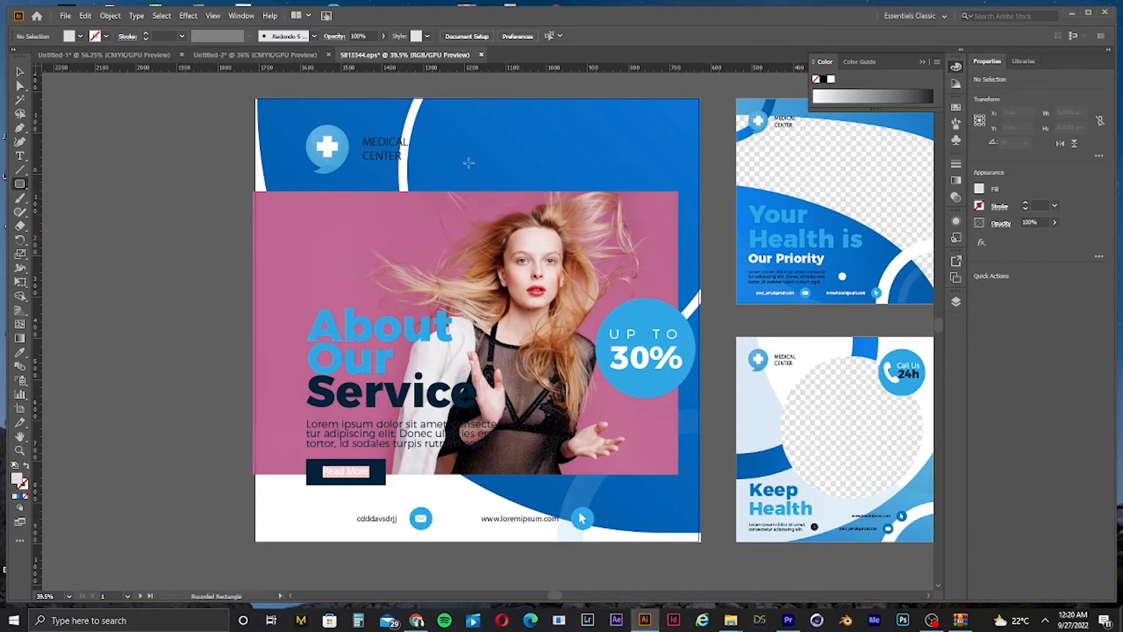
pyautogui.moveTo(491, 109); pyautogui.dragTo(789, 400)
pyautogui.hotkey('ctrl', 'z')
# Step: Draw a new gray circle with the Ellipse tool and place it at the post's upper right, about 620 px wide
pyautogui.moveTo(20, 185); pyautogui.dragTo(70, 217)
pyautogui.moveTo(277, 131); pyautogui.dragTo(590, 372)
pyautogui.press('v')
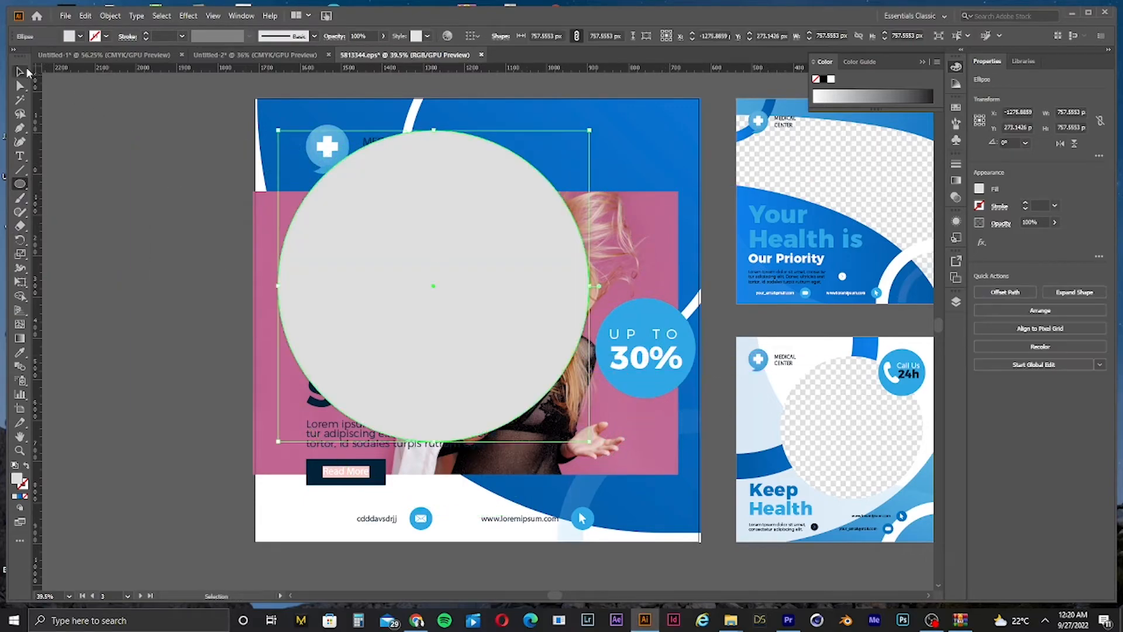
pyautogui.moveTo(522, 272); pyautogui.dragTo(714, 228)
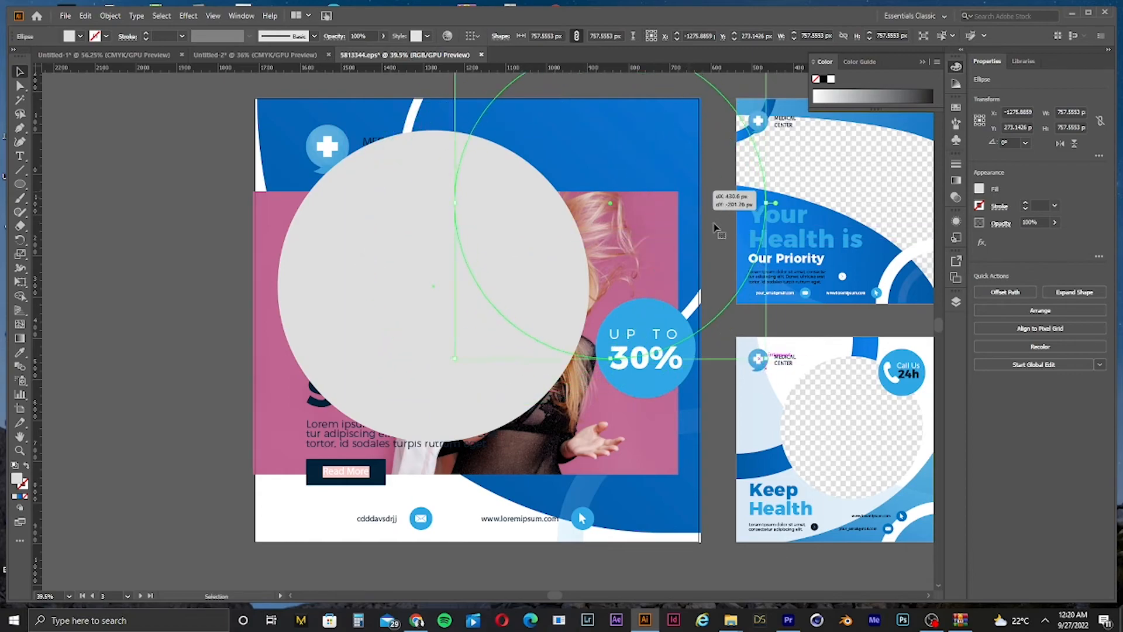
pyautogui.moveTo(772, 338); pyautogui.dragTo(709, 302)
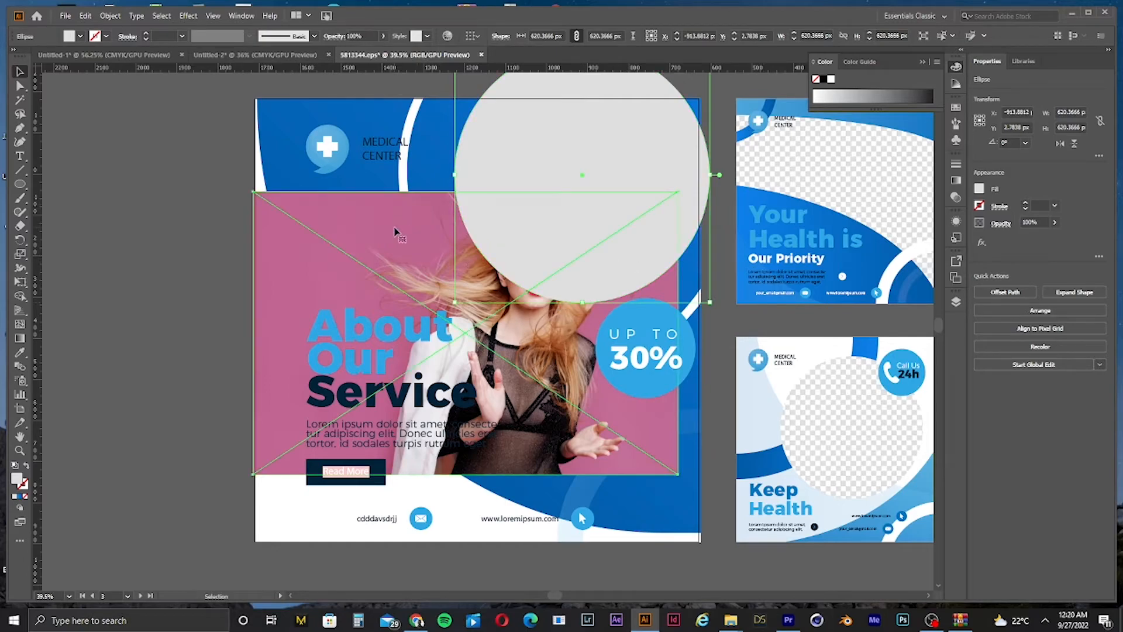
# Step: Move the photo aside and enlarge the circle to about 682 px
pyautogui.moveTo(395, 232); pyautogui.dragTo(725, 175)
pyautogui.click(582, 221)
pyautogui.moveTo(637, 197); pyautogui.dragTo(625, 186)
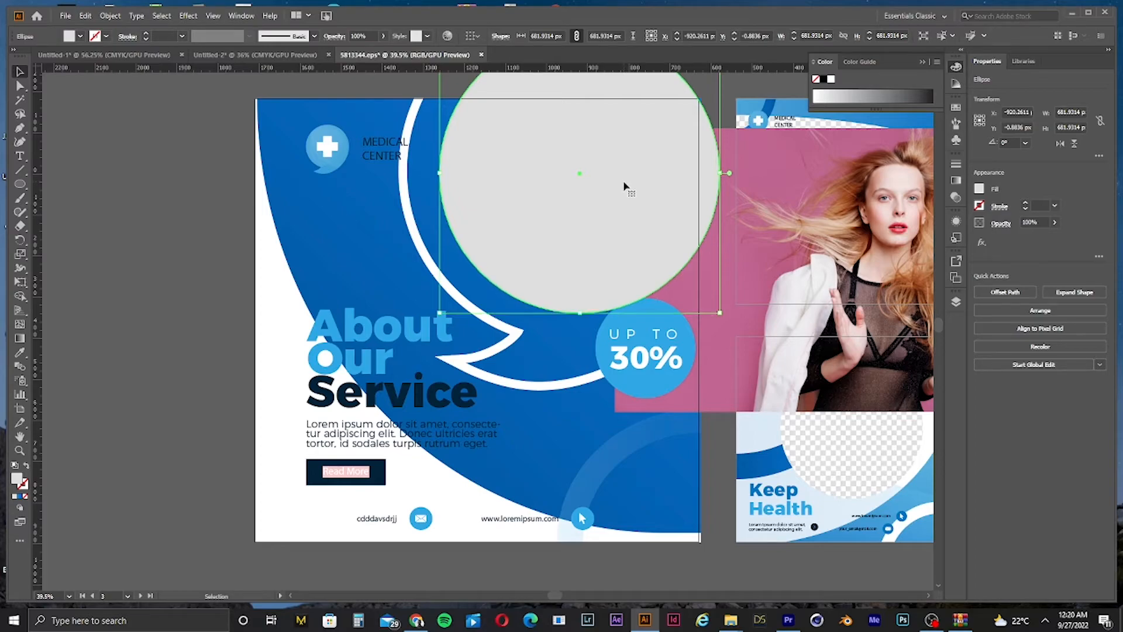
# Step: Draw two rectangles covering the areas above and to the right of the post's edges
pyautogui.scroll(2, 685, 205)
pyautogui.scroll(3, 686, 205)
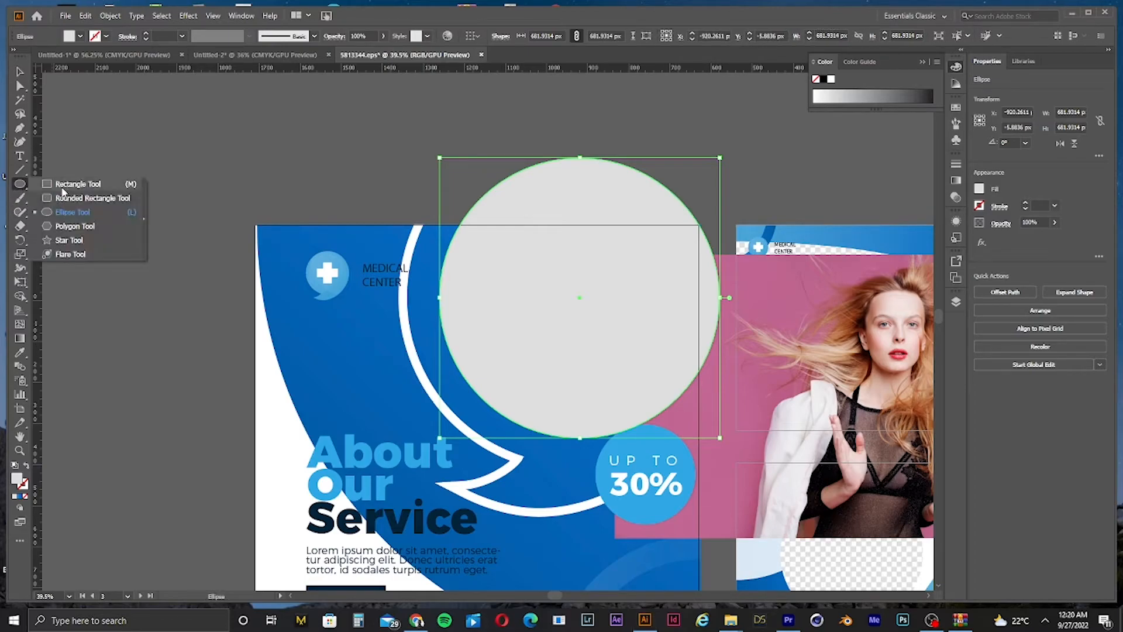
pyautogui.click(61, 184)
pyautogui.moveTo(363, 132); pyautogui.dragTo(830, 224)
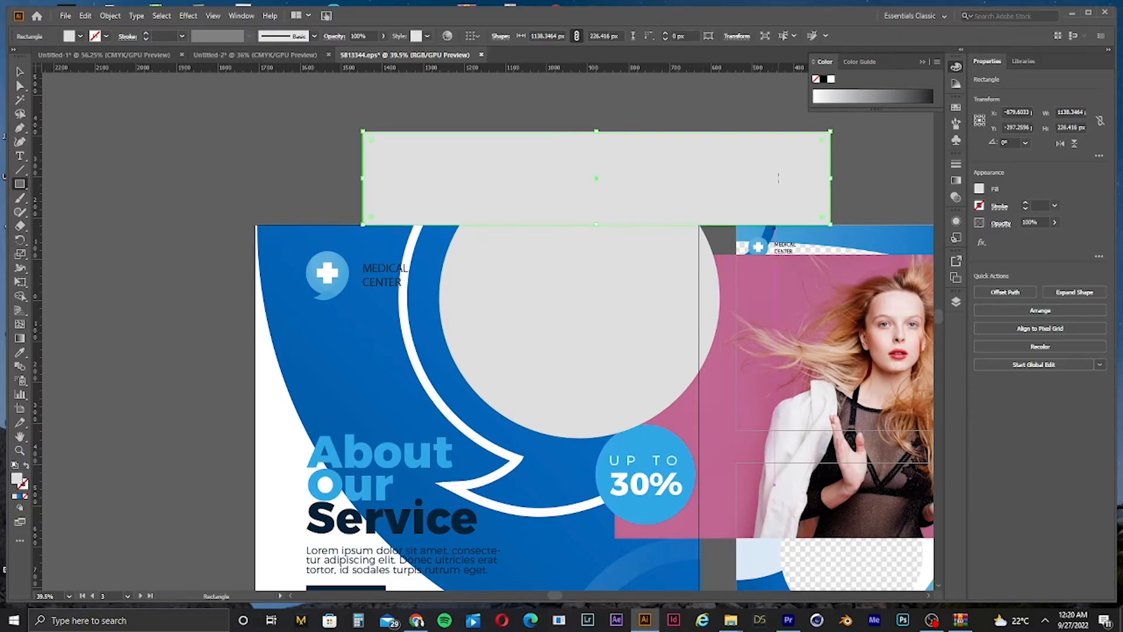
pyautogui.moveTo(763, 112); pyautogui.dragTo(700, 466)
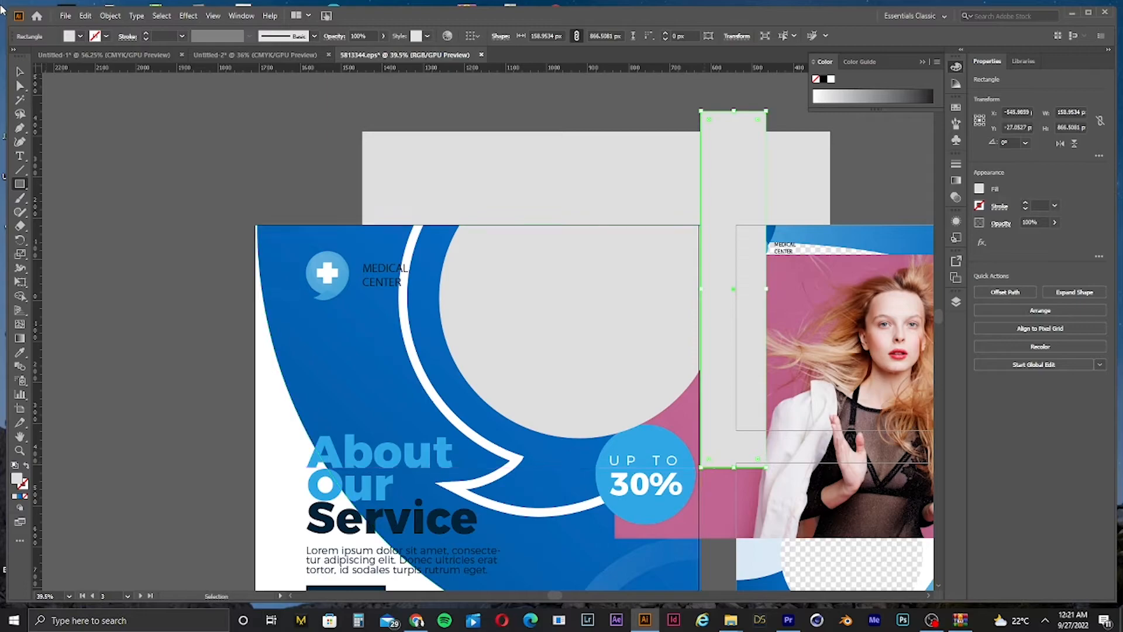
# Step: Trim the circle to the post's top and right edges with the Shape Builder, removing the rectangles
pyautogui.press('v')
pyautogui.click(608, 271)
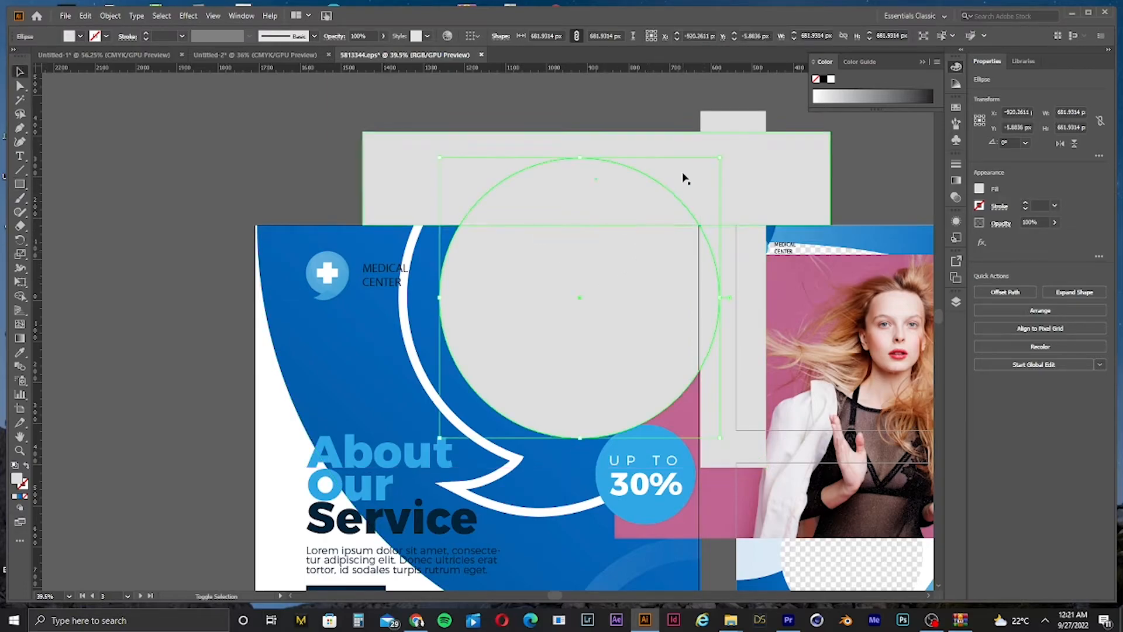
pyautogui.keyDown('shift'); pyautogui.click(403, 162); pyautogui.keyUp('shift')
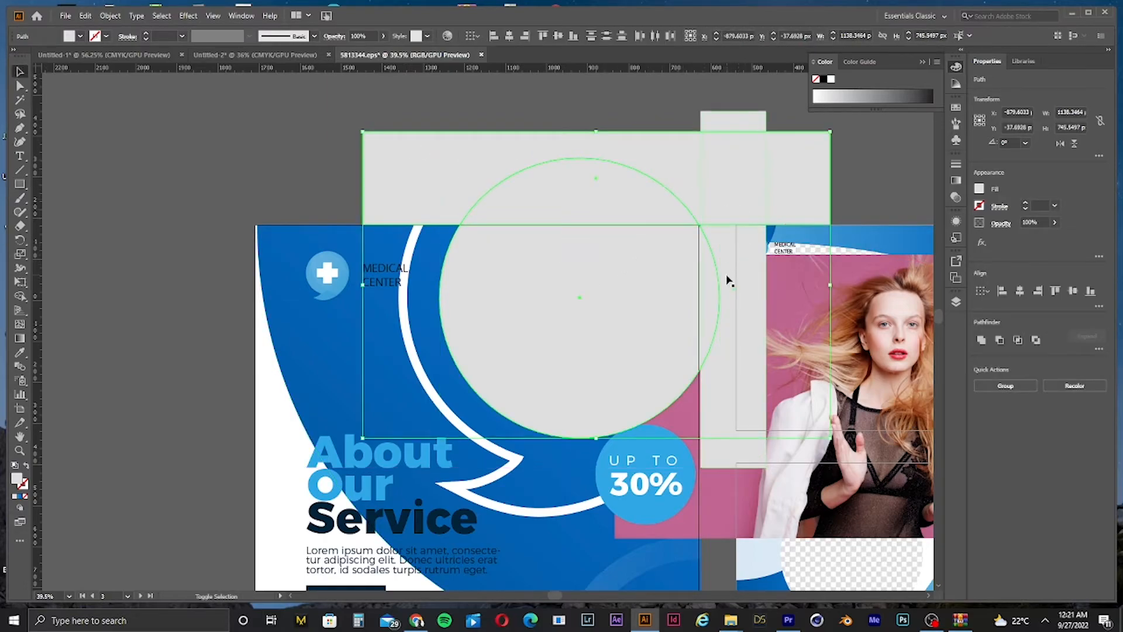
pyautogui.keyDown('shift'); pyautogui.click(738, 133); pyautogui.keyUp('shift')
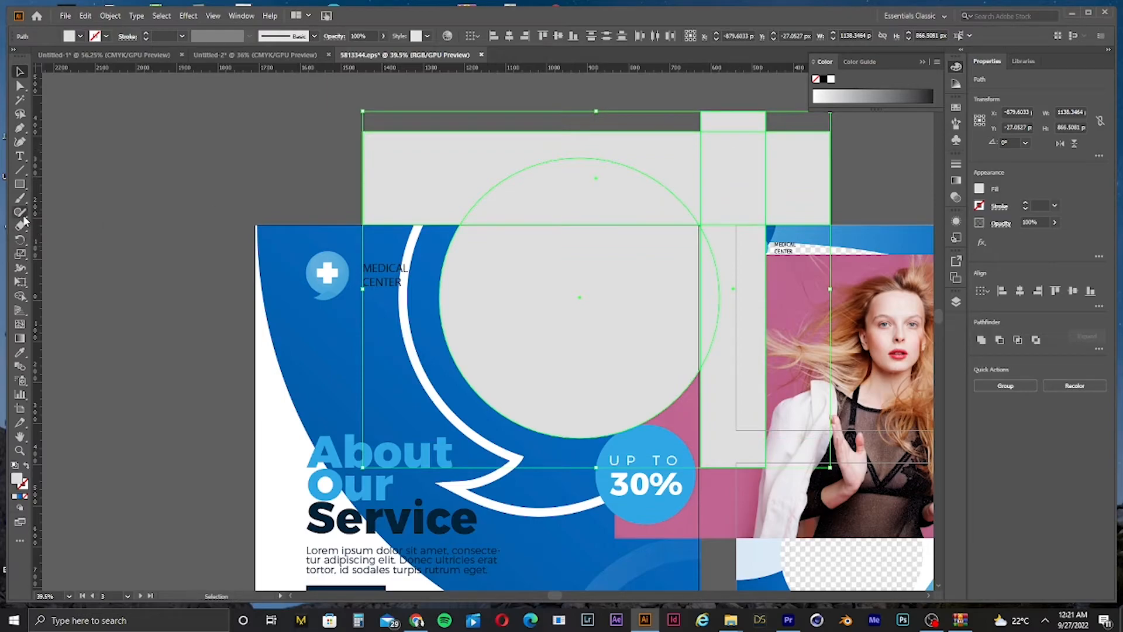
pyautogui.click(20, 296)
pyautogui.moveTo(570, 193)
pyautogui.mouseDown()
pyautogui.moveTo(802, 173)
pyautogui.moveTo(785, 150)
pyautogui.mouseUp()
pyautogui.keyDown('alt'); pyautogui.click(738, 122); pyautogui.keyUp('alt')
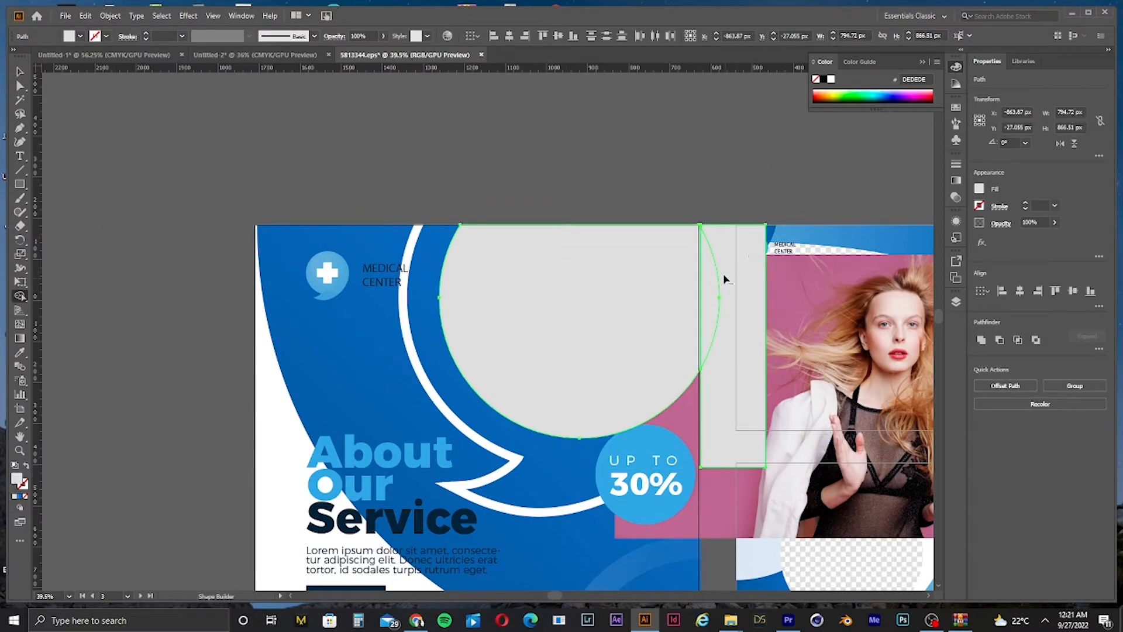
pyautogui.keyDown('alt'); pyautogui.click(706, 280); pyautogui.keyUp('alt')
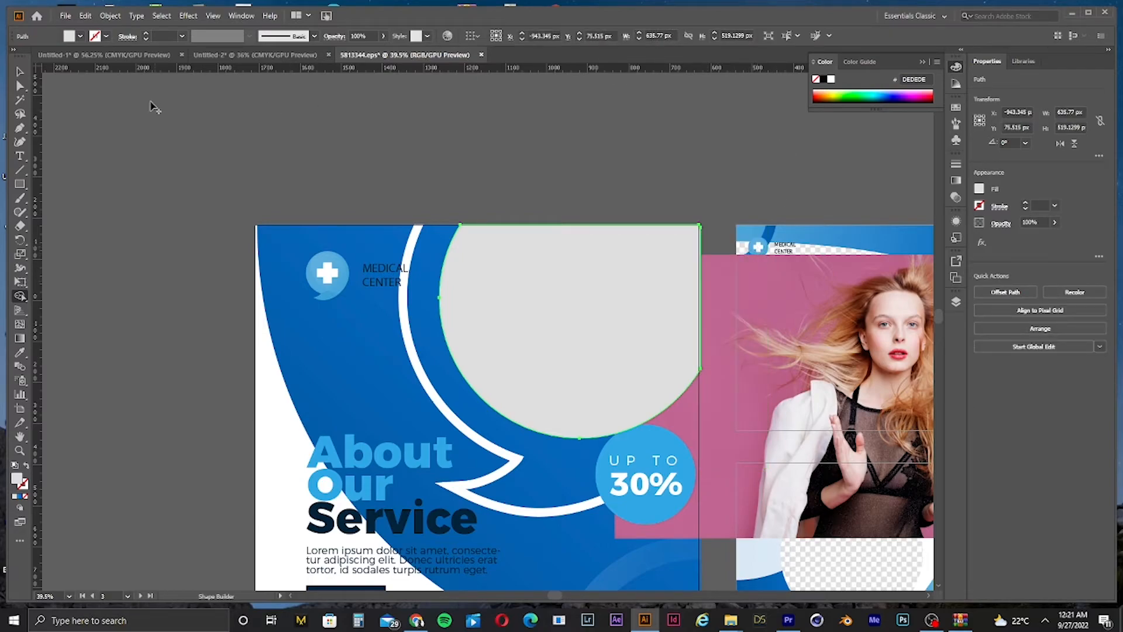
# Step: Move the photo over the trimmed circle and make a clipping mask from both
pyautogui.press('v')
pyautogui.moveTo(781, 358); pyautogui.dragTo(659, 266)
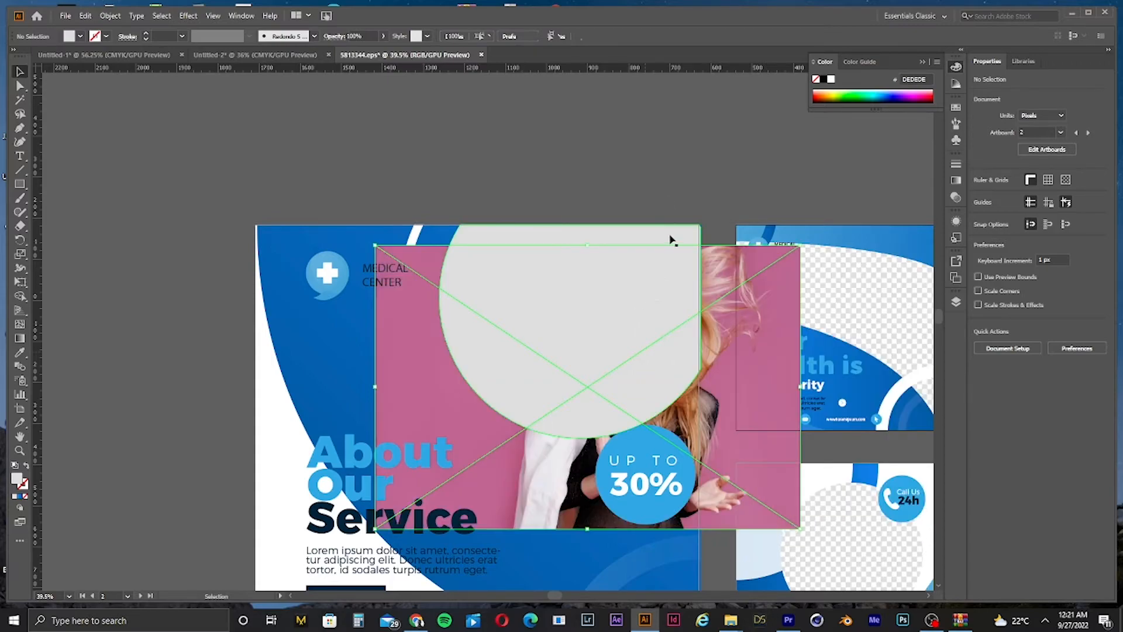
pyautogui.click(691, 300)
pyautogui.keyDown('shift'); pyautogui.click(740, 365); pyautogui.keyUp('shift')
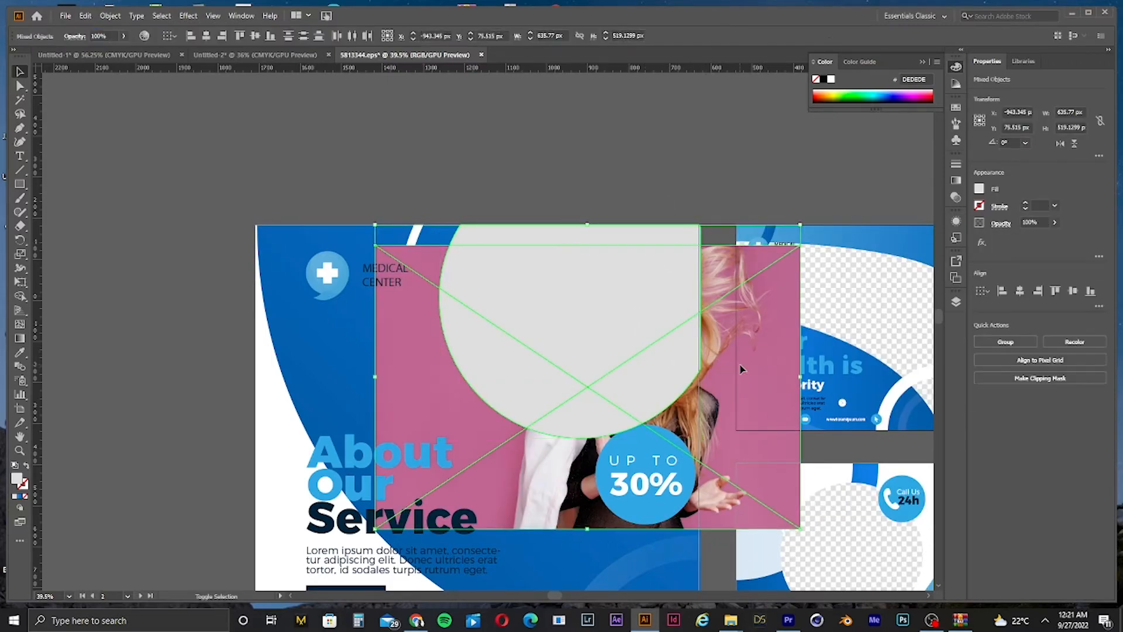
pyautogui.rightClick(740, 364)
pyautogui.click(784, 465)
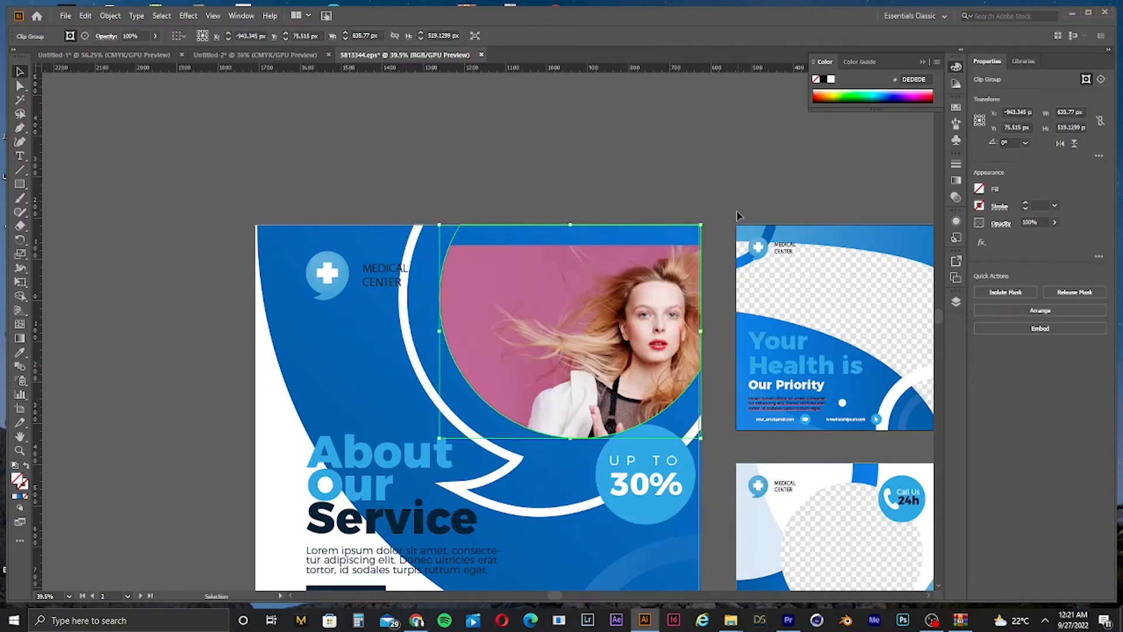
# Step: Select the photo inside the clip group and undo the clipping mask
pyautogui.click(715, 198)
pyautogui.scroll(-3, 655, 262)
pyautogui.click(625, 276)
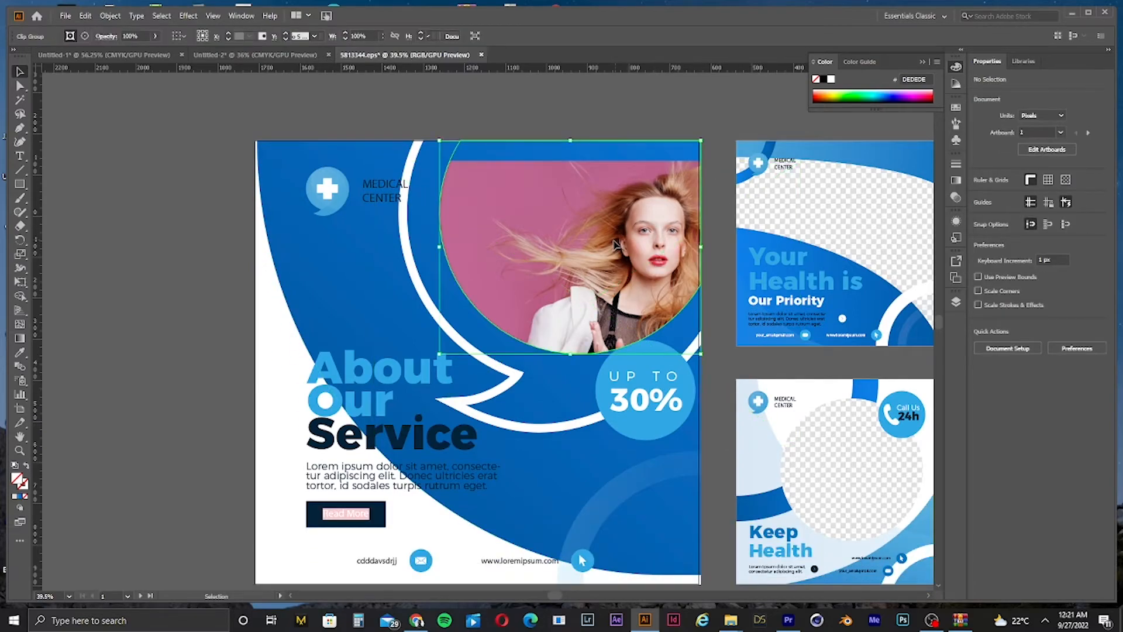
pyautogui.press('a')
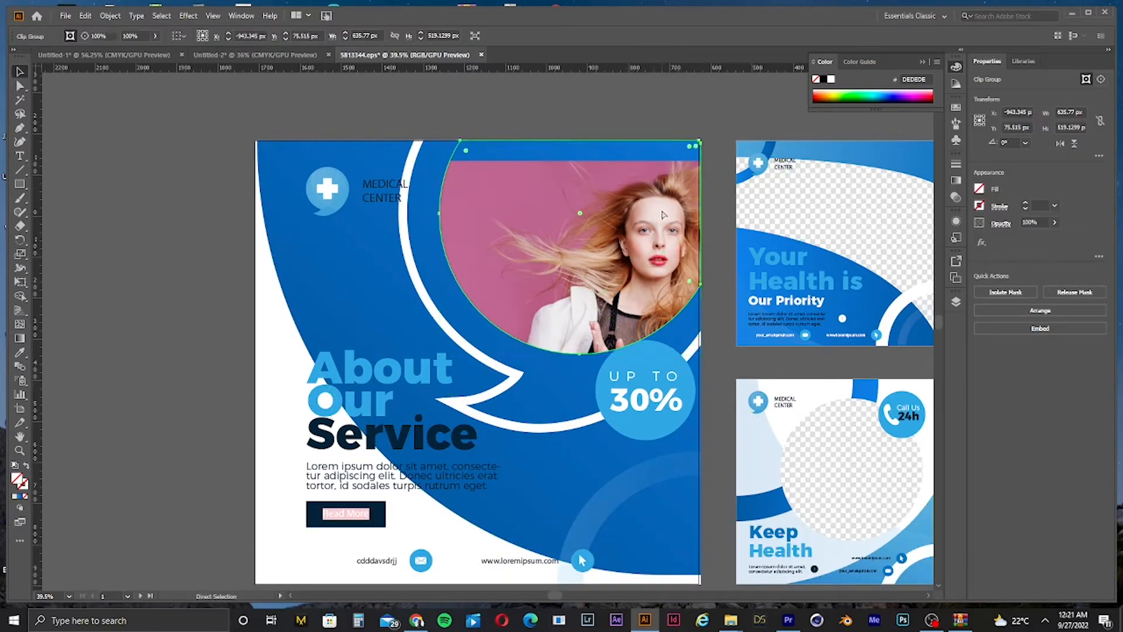
pyautogui.click(662, 214)
pyautogui.hotkey('ctrl', 'z')
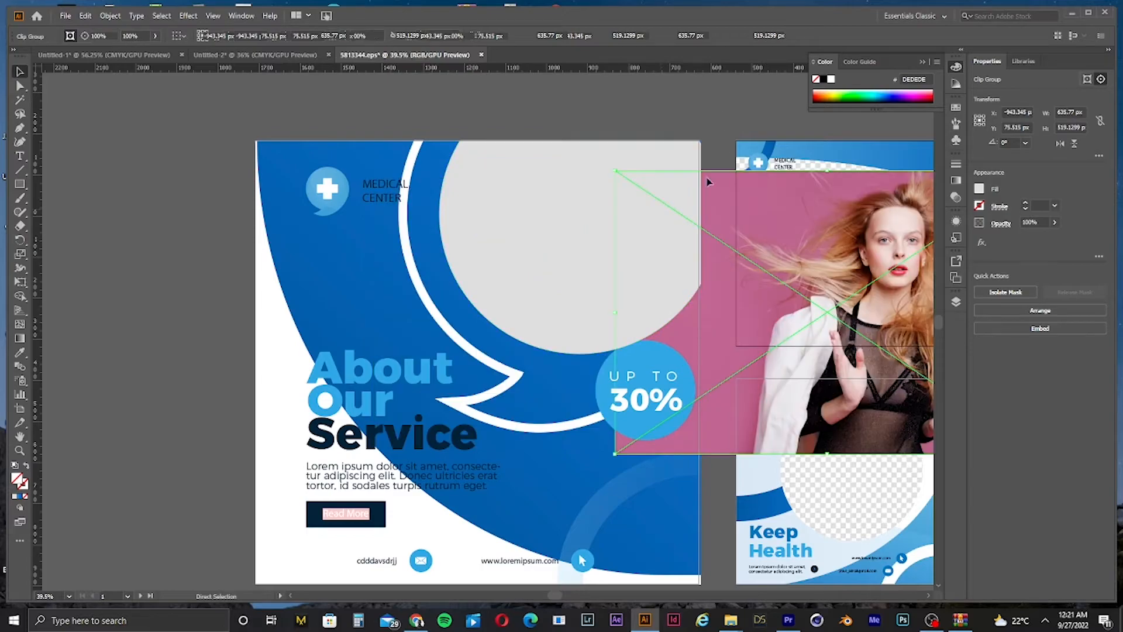
# Step: Move the photo back over the trimmed circle frame
pyautogui.moveTo(809, 319); pyautogui.dragTo(548, 285)
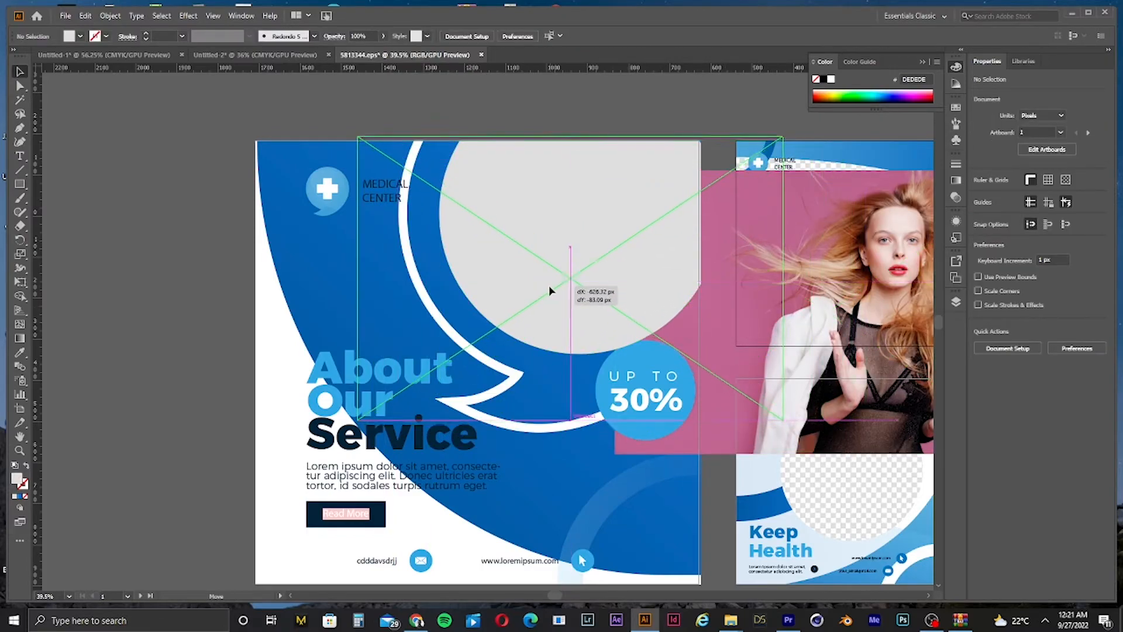
pyautogui.click(642, 206)
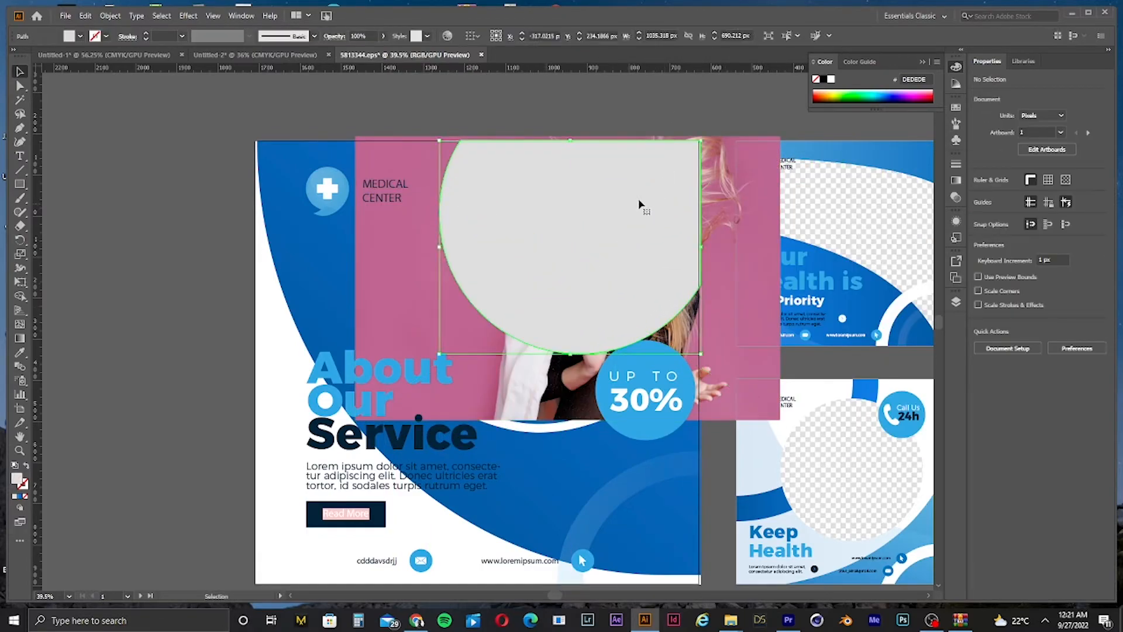
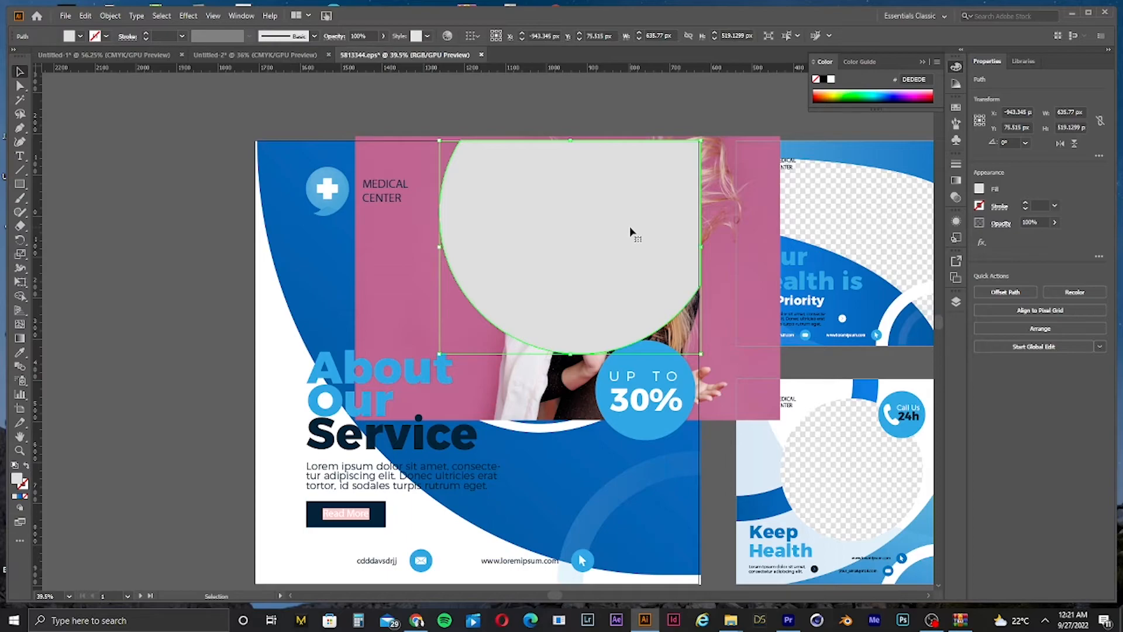
# Step: Select the photo together with the trimmed circle frame and make a clipping mask from them
pyautogui.keyDown('shift'); pyautogui.click(704, 251); pyautogui.keyUp('shift')
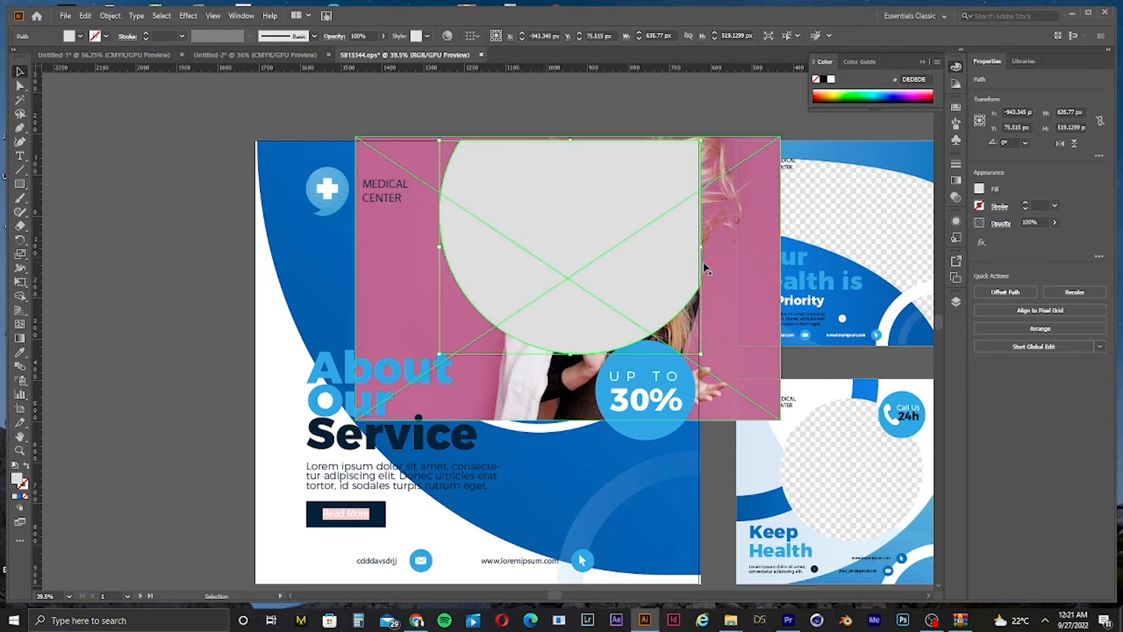
pyautogui.keyDown('shift'); pyautogui.click(746, 253); pyautogui.keyUp('shift')
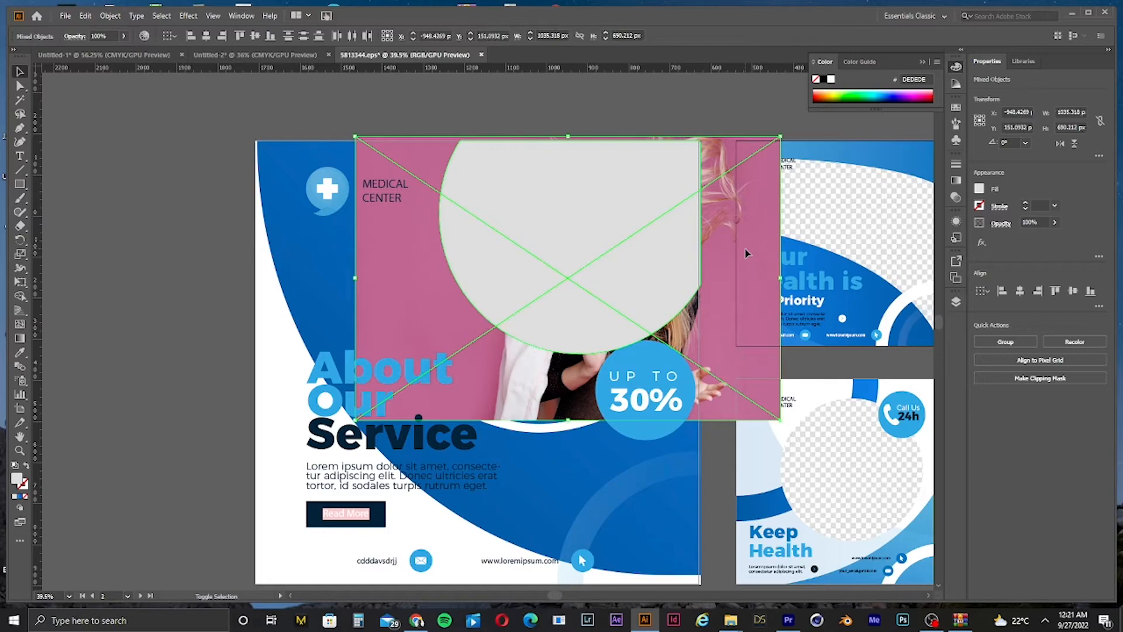
pyautogui.rightClick(659, 242)
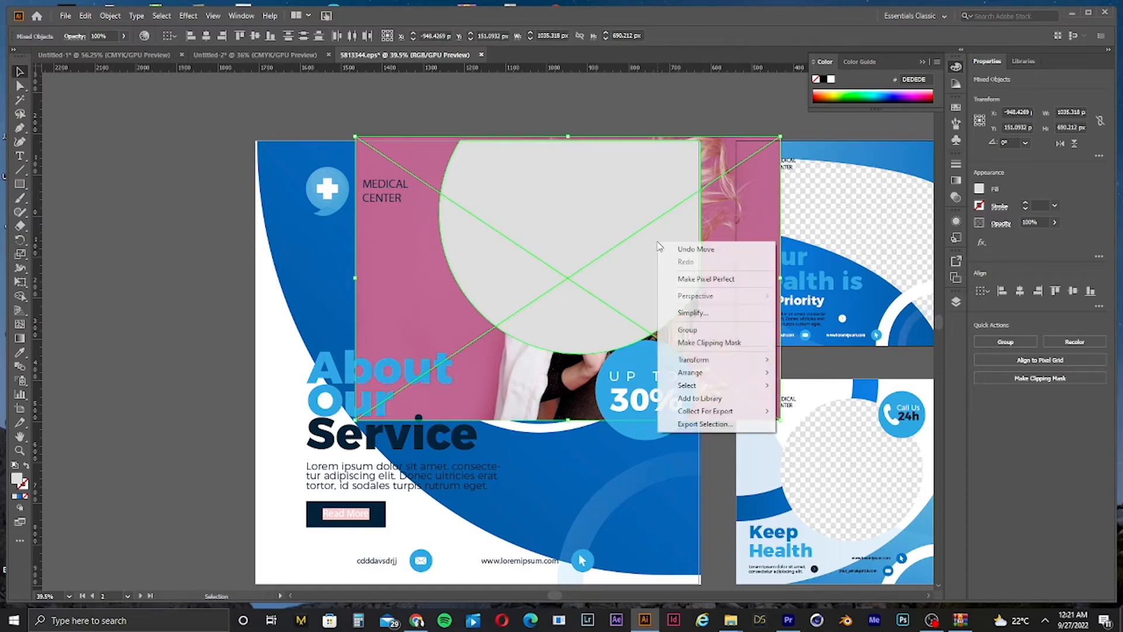
pyautogui.click(702, 344)
pyautogui.scroll(-1, 625, 311)
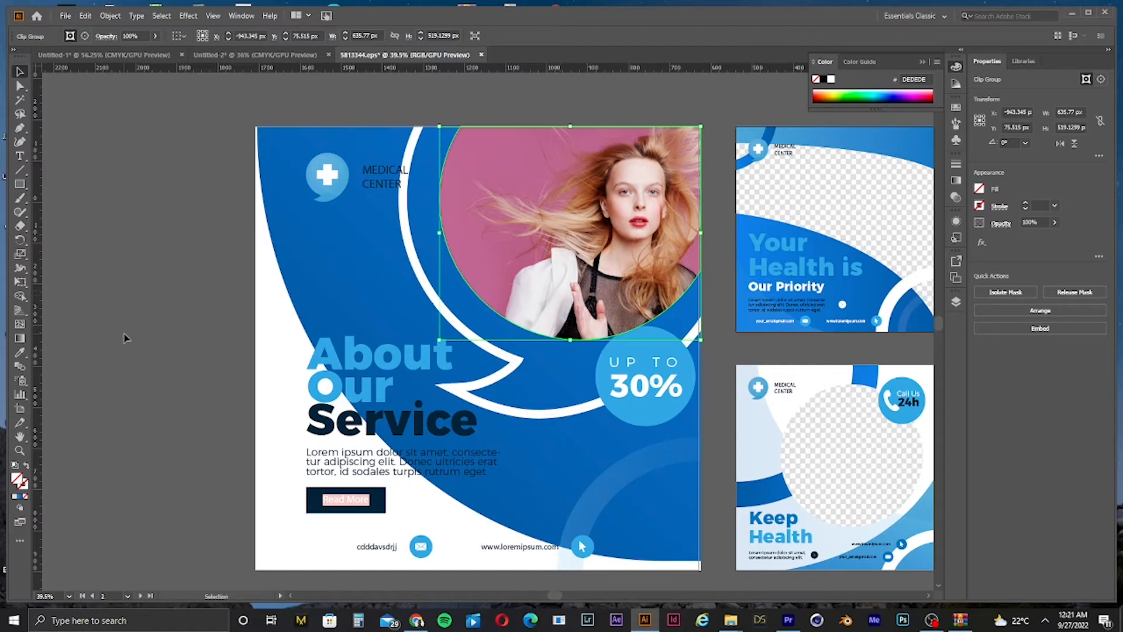
# Step: Ungroup the text block of the About Our Service post
pyautogui.click(159, 346)
pyautogui.click(374, 501)
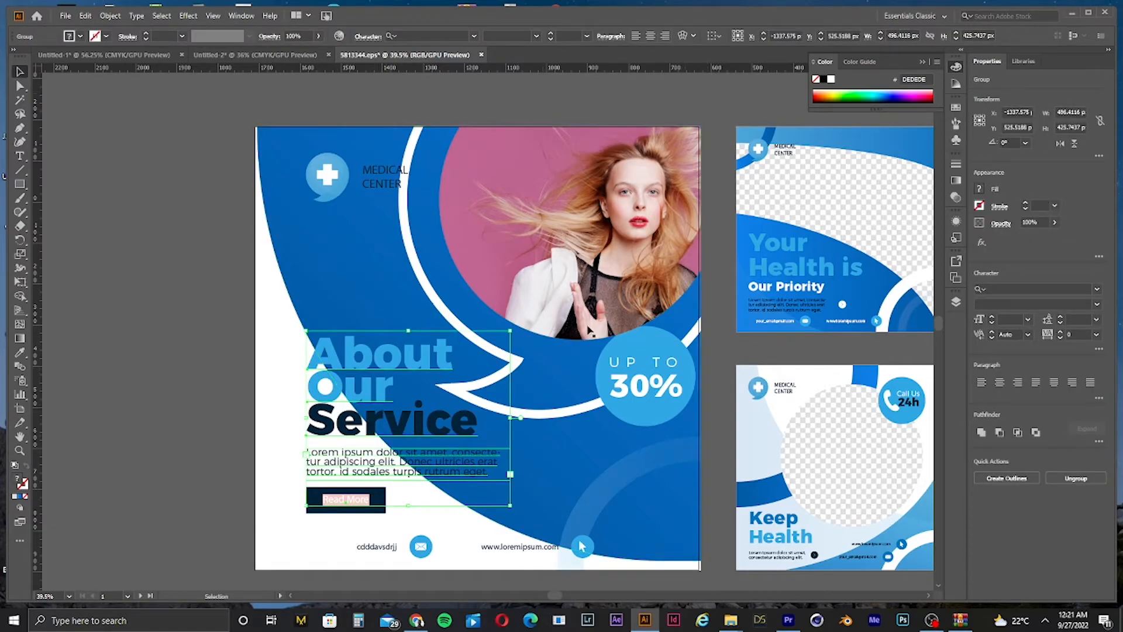
pyautogui.rightClick(338, 431)
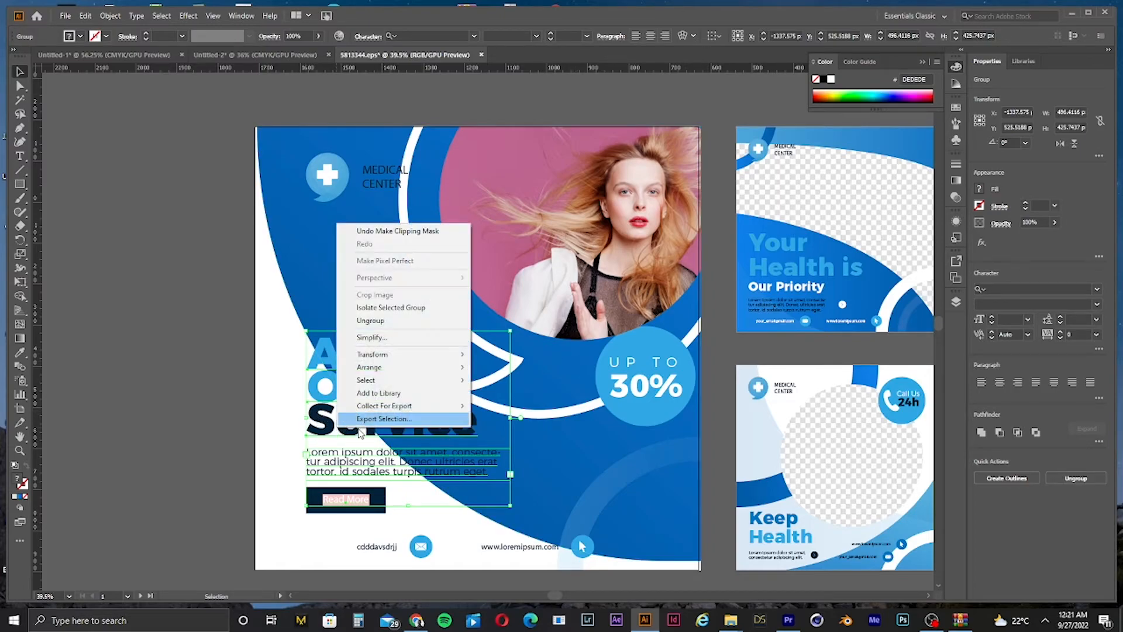
pyautogui.click(422, 325)
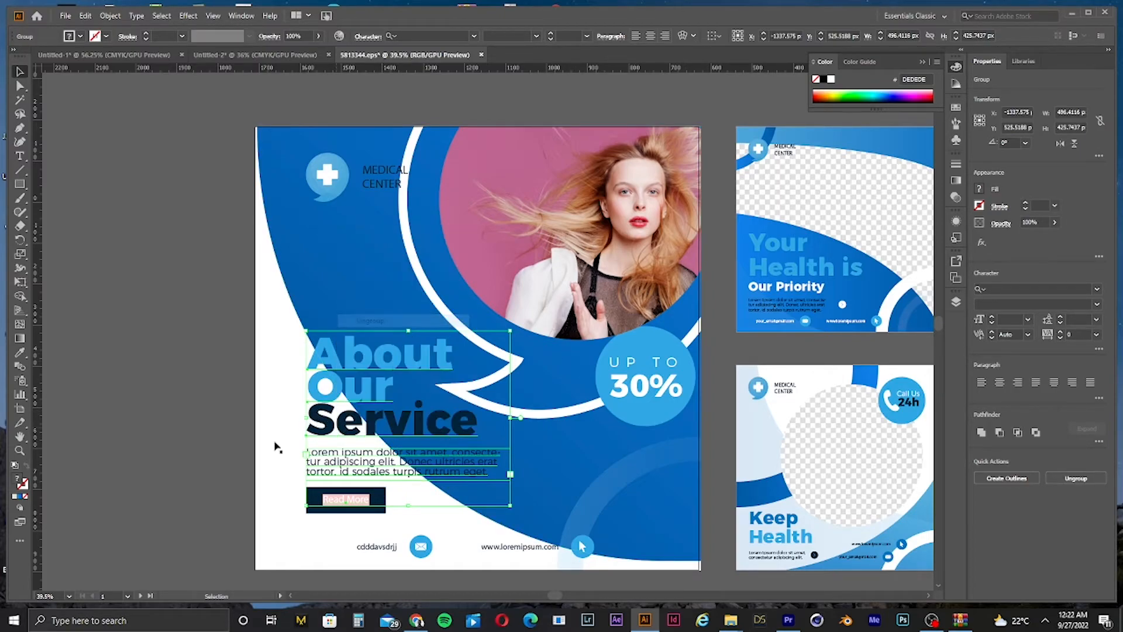
pyautogui.click(243, 489)
# Step: Replace the lorem ipsum paragraph under the headline with the text "vtyyccsss"
pyautogui.click(396, 464)
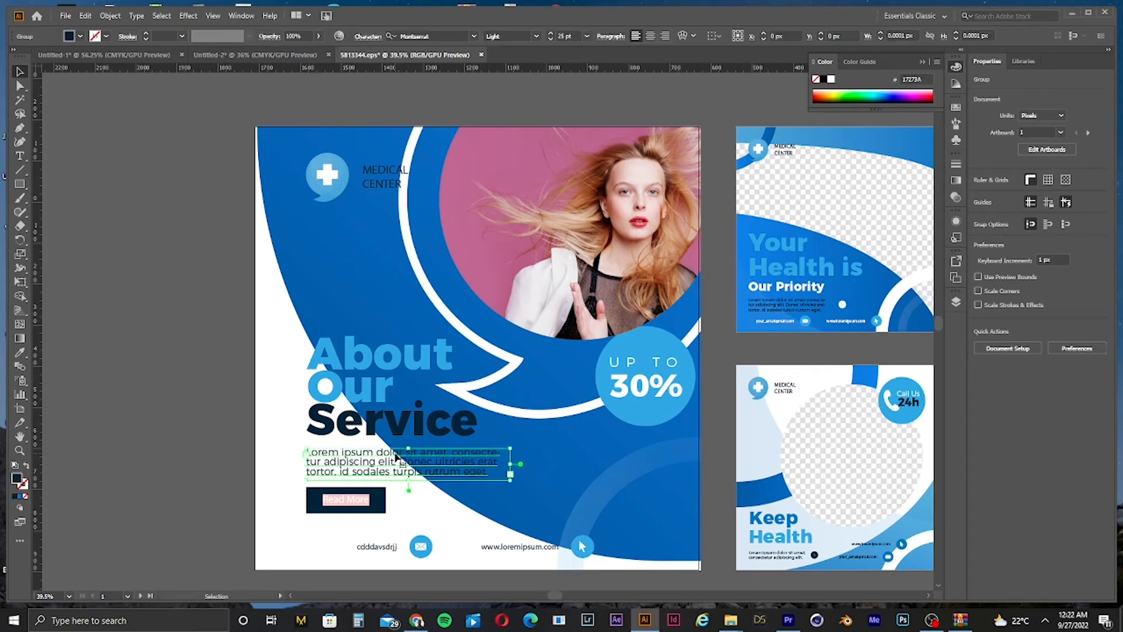
pyautogui.doubleClick(397, 462)
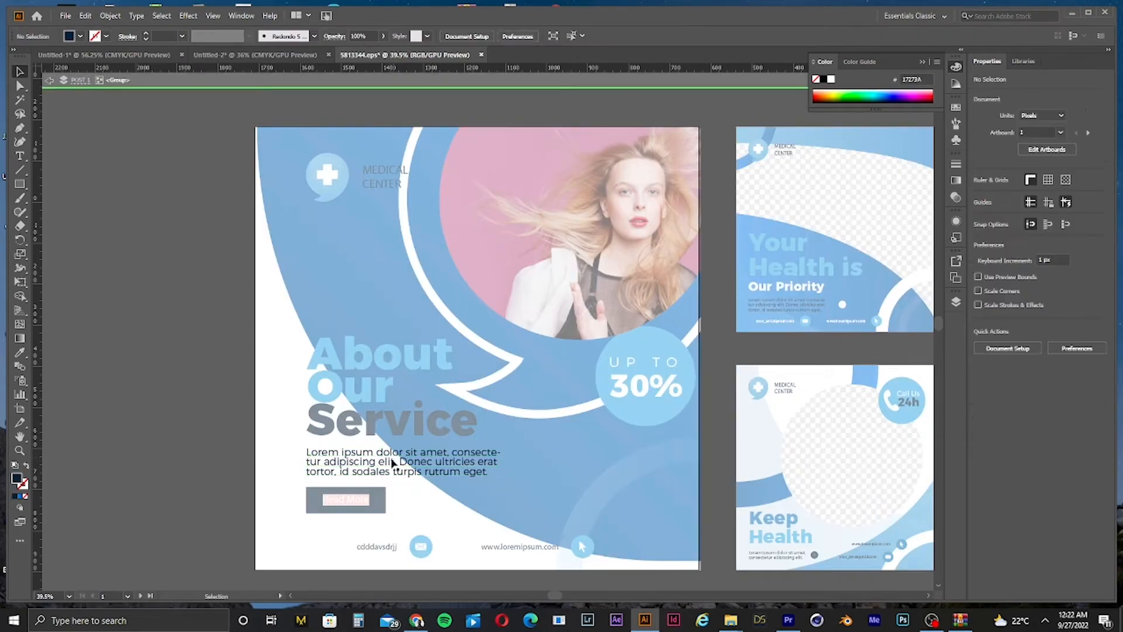
pyautogui.click(391, 460)
pyautogui.doubleClick(164, 435)
pyautogui.click(394, 465)
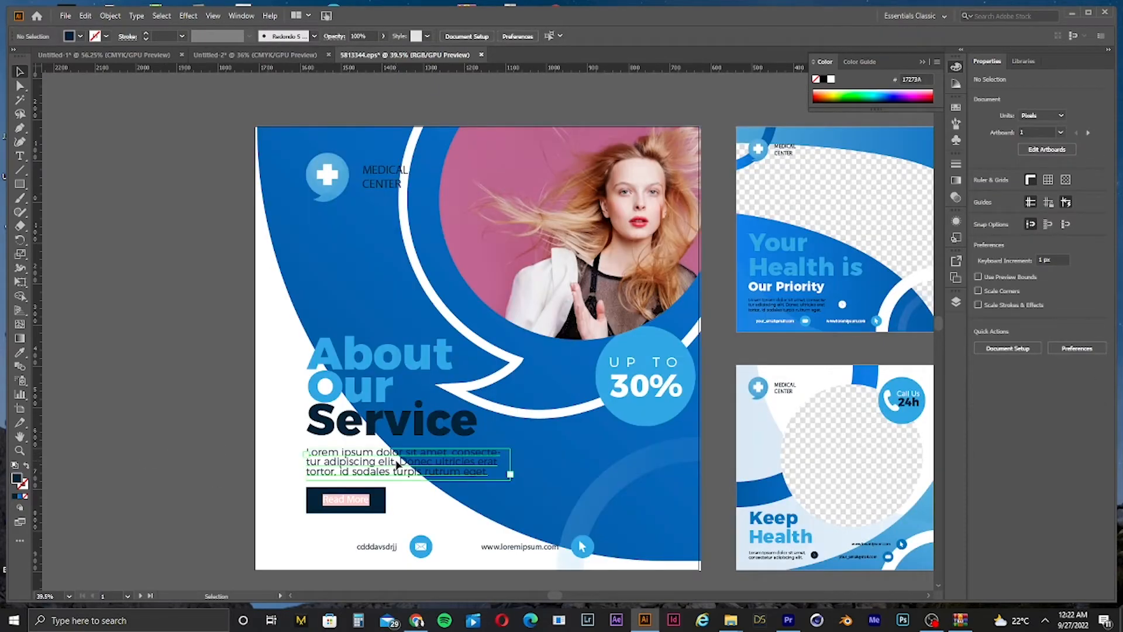
pyautogui.doubleClick(398, 466)
pyautogui.click(428, 462)
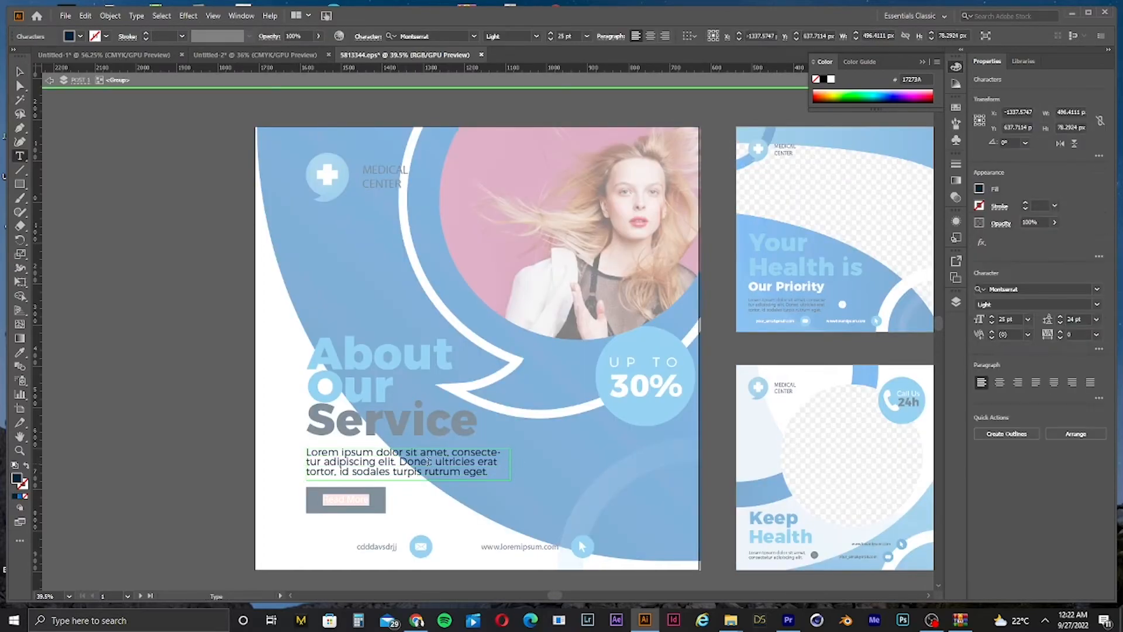
pyautogui.hotkey('ctrl', 'a')
pyautogui.write('vt')
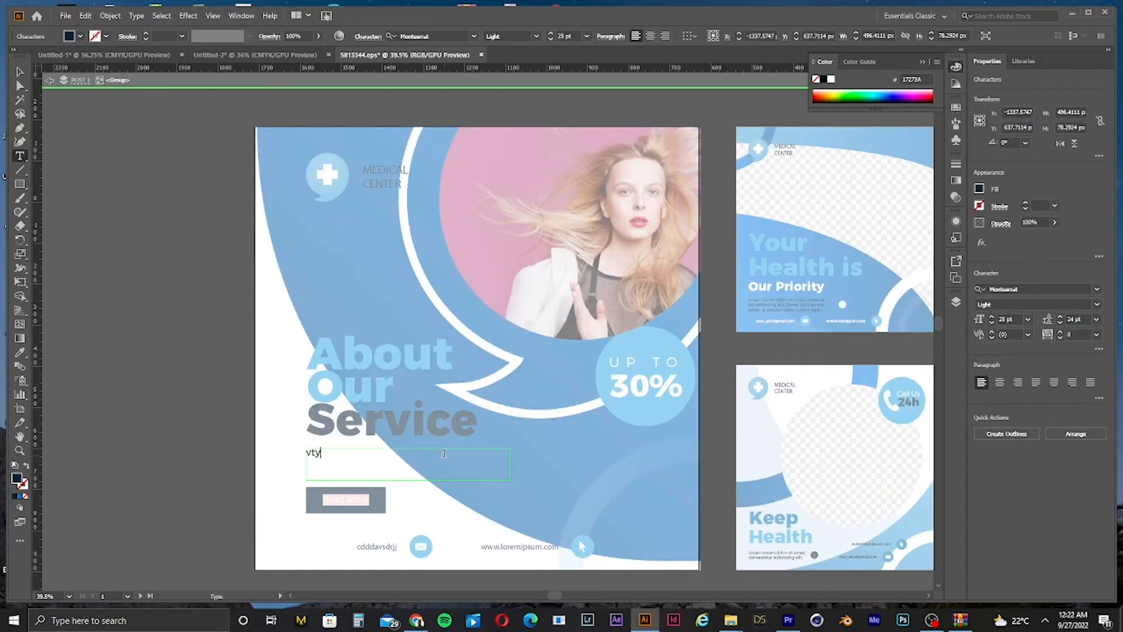
pyautogui.write('yyccsss')
pyautogui.click(19, 71)
pyautogui.doubleClick(125, 223)
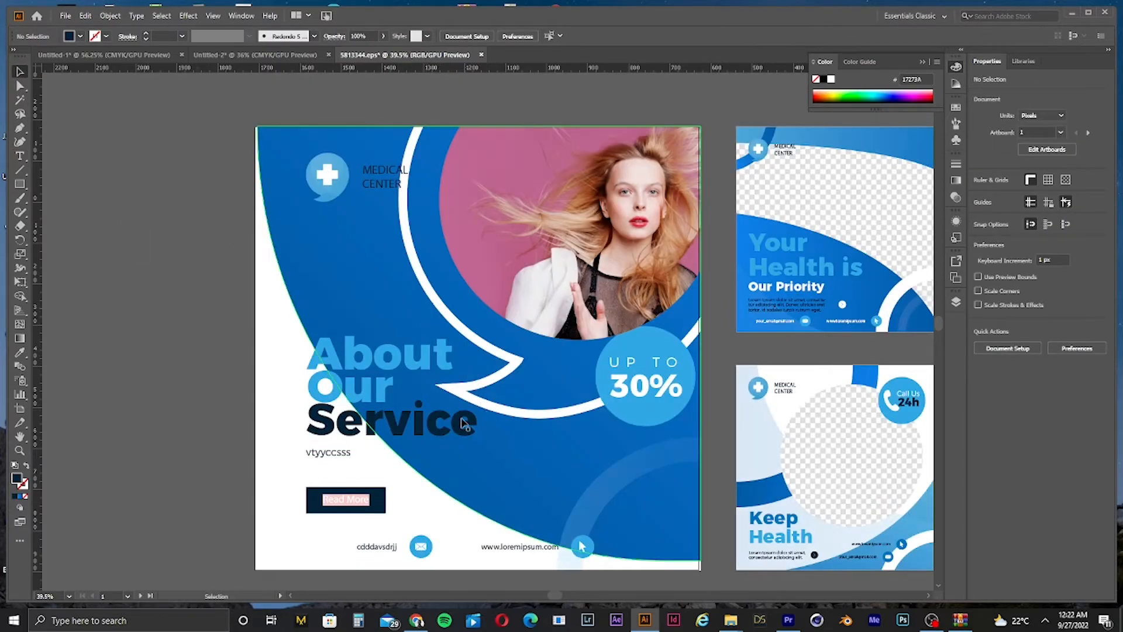
# Step: Replace the word Service in the headline with "Medical"
pyautogui.doubleClick(438, 423)
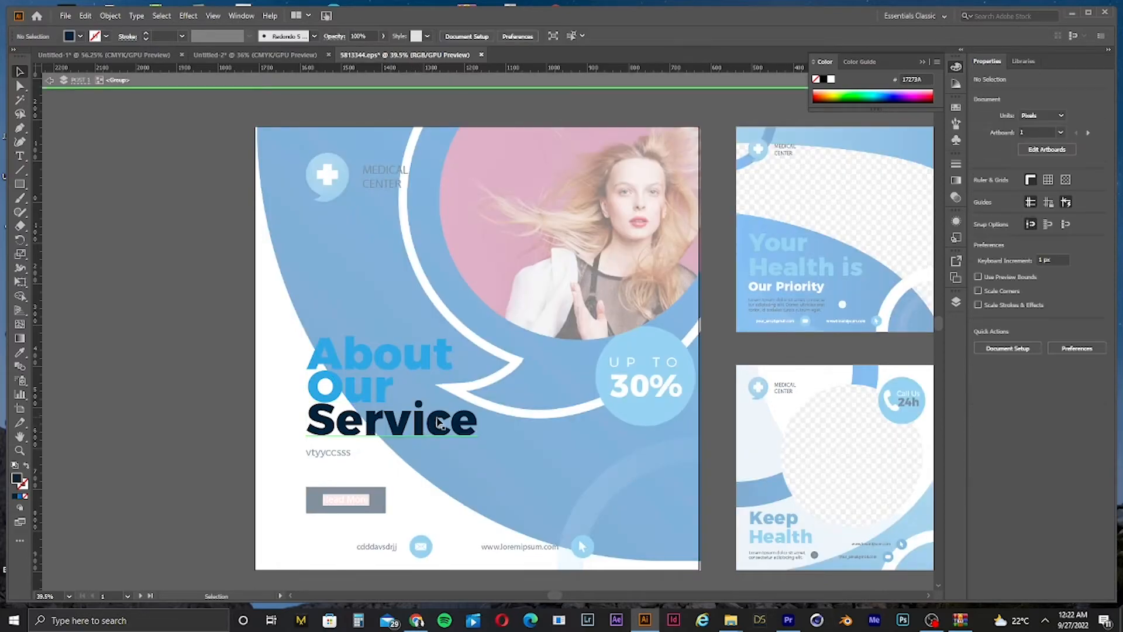
pyautogui.doubleClick(437, 422)
pyautogui.doubleClick(437, 423)
pyautogui.write('g')
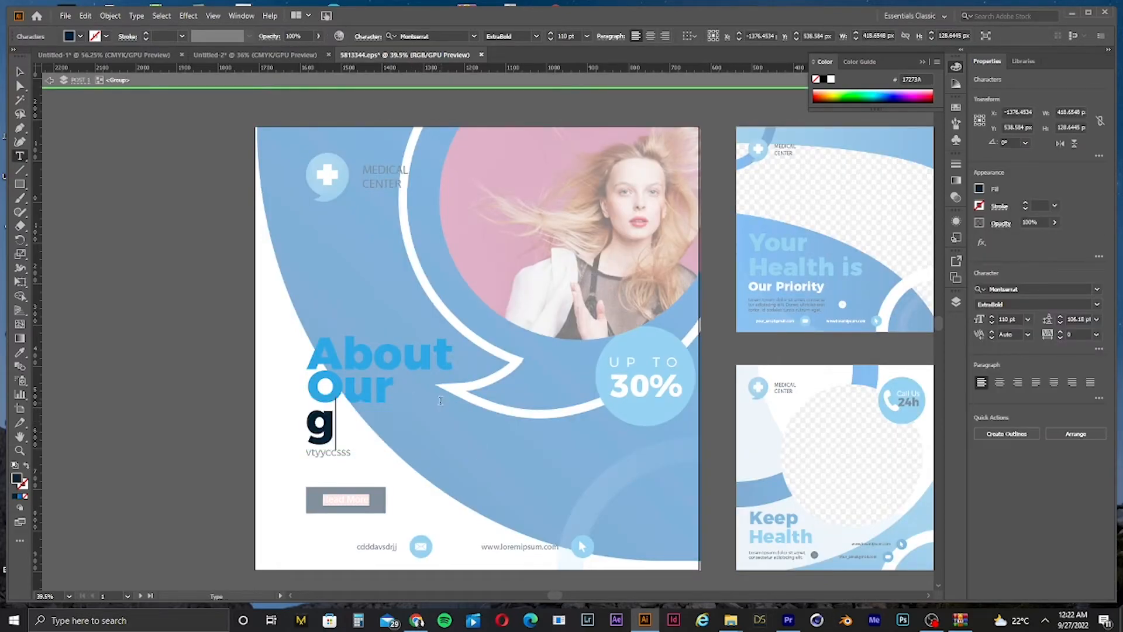
pyautogui.write('tjkl')
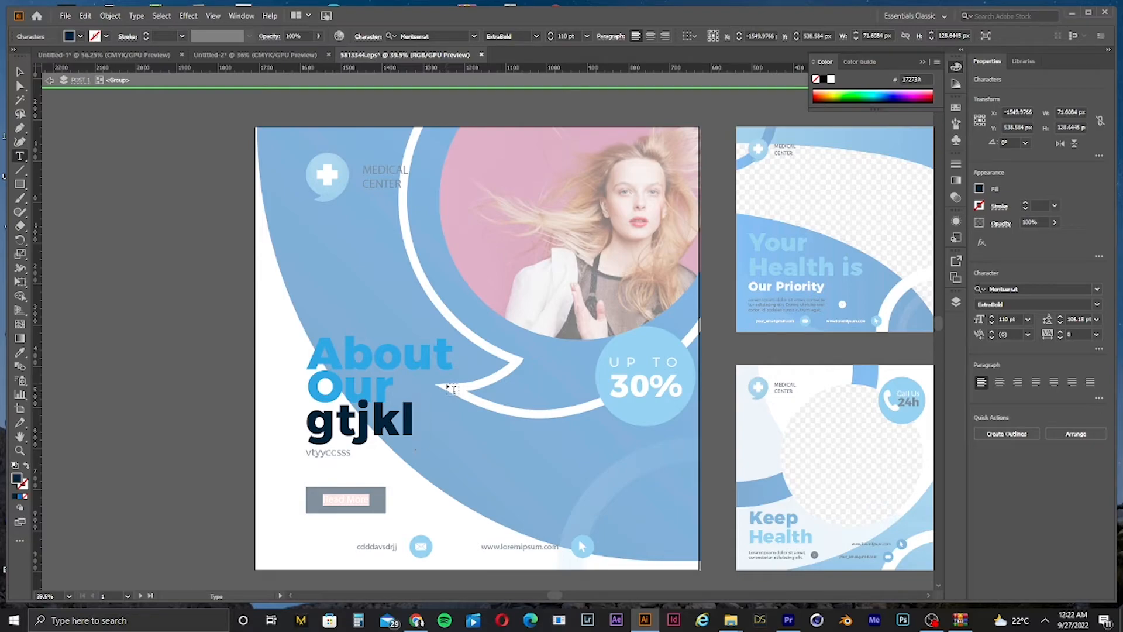
pyautogui.write(';')
pyautogui.hotkey('ctrl', 'a')
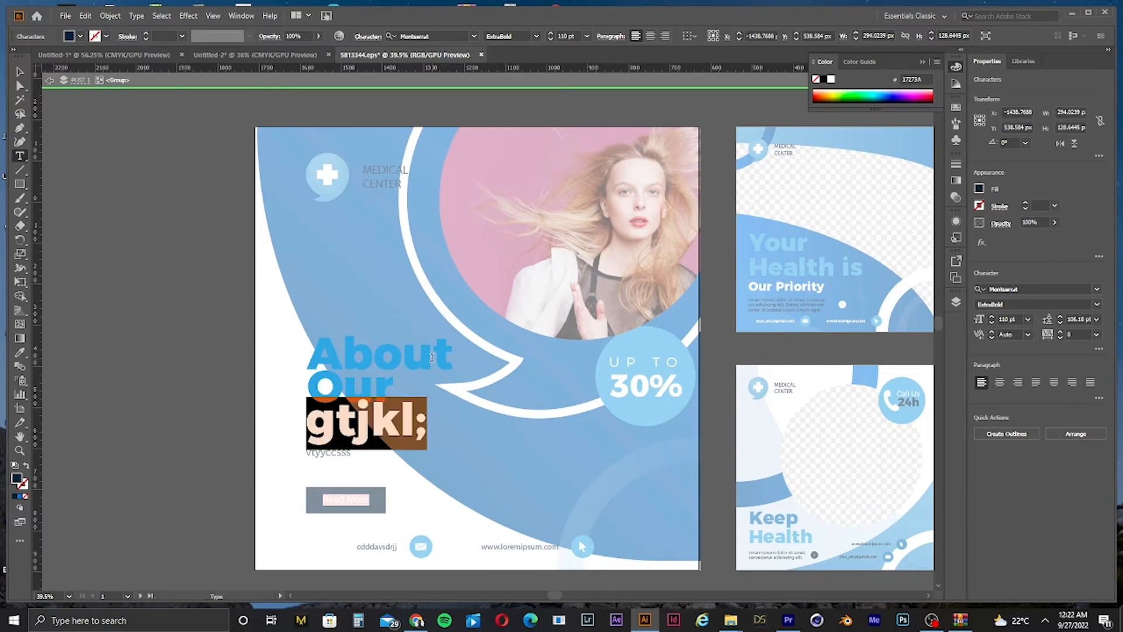
pyautogui.write('medi')
pyautogui.hotkey('ctrl', 'a')
pyautogui.write('M')
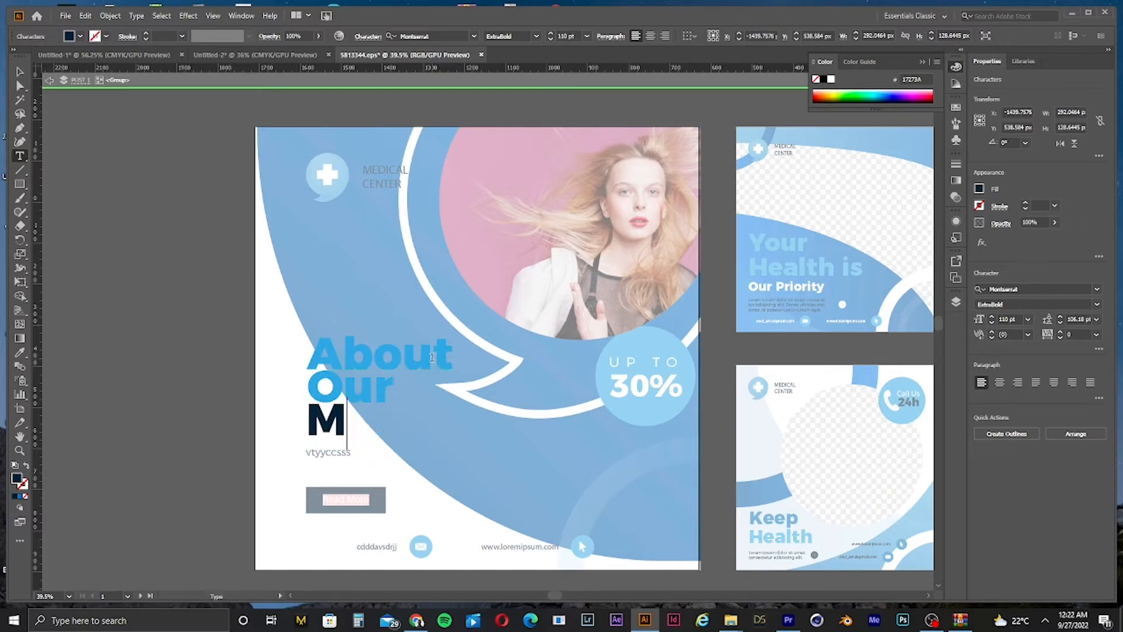
pyautogui.write('edical')
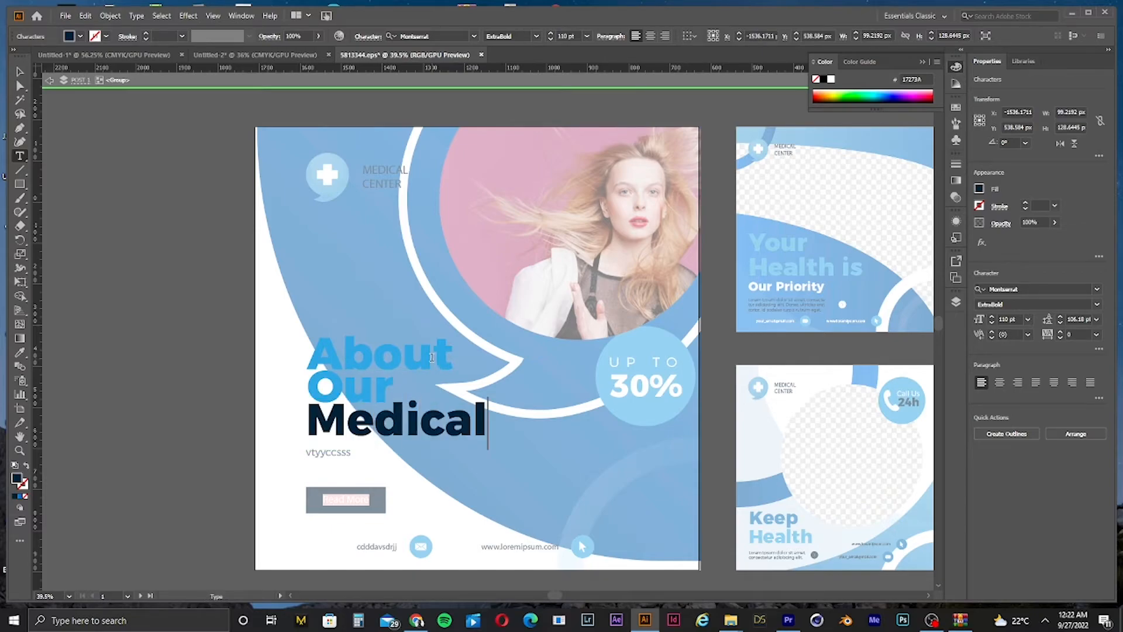
pyautogui.click(19, 72)
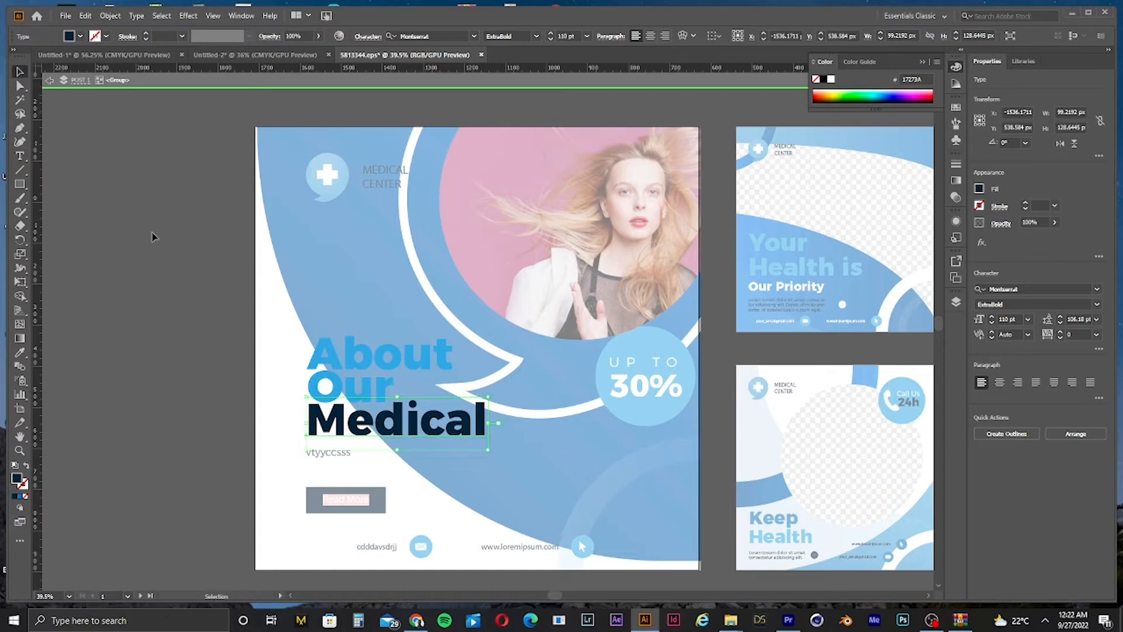
pyautogui.click(202, 263)
pyautogui.doubleClick(200, 264)
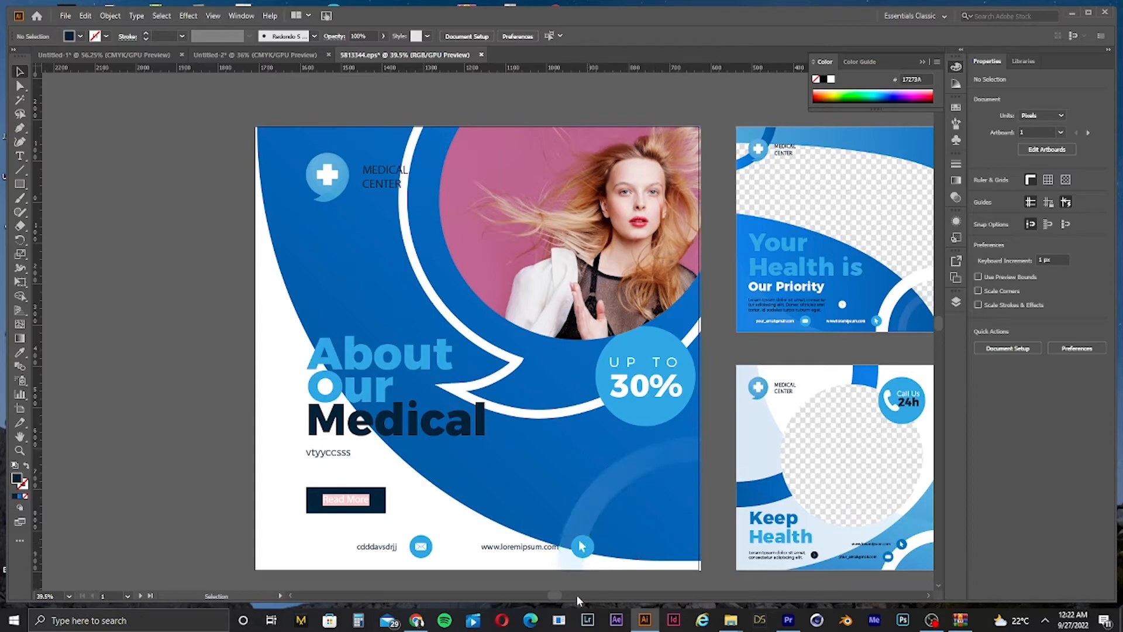
pyautogui.moveTo(553, 597); pyautogui.dragTo(554, 532)
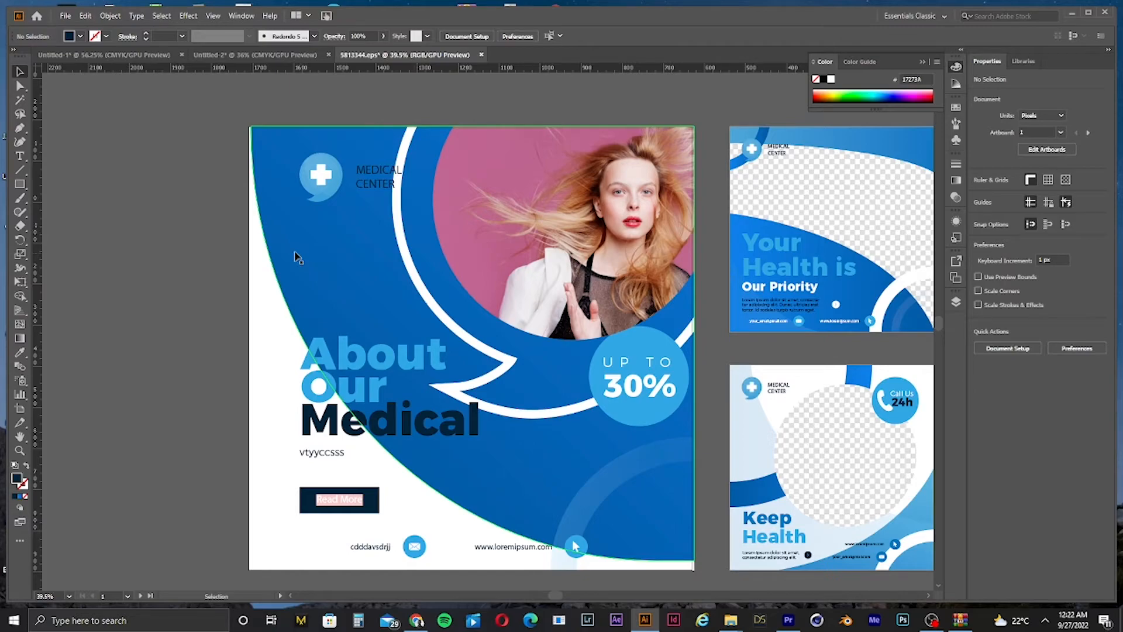
pyautogui.moveTo(554, 595); pyautogui.dragTo(565, 595)
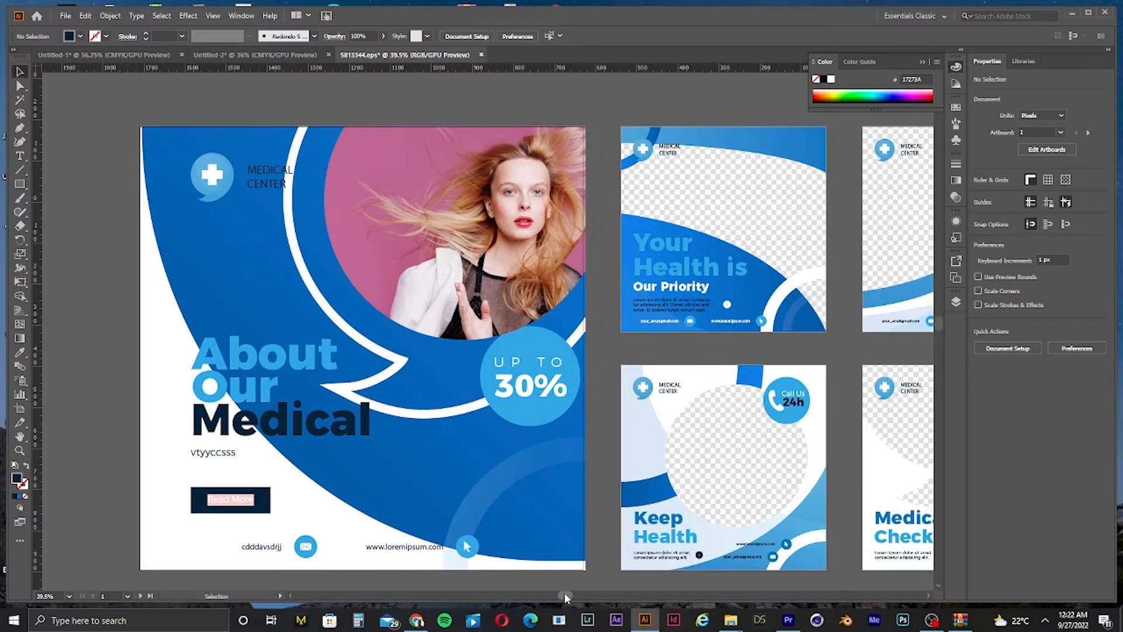
pyautogui.click(60, 16)
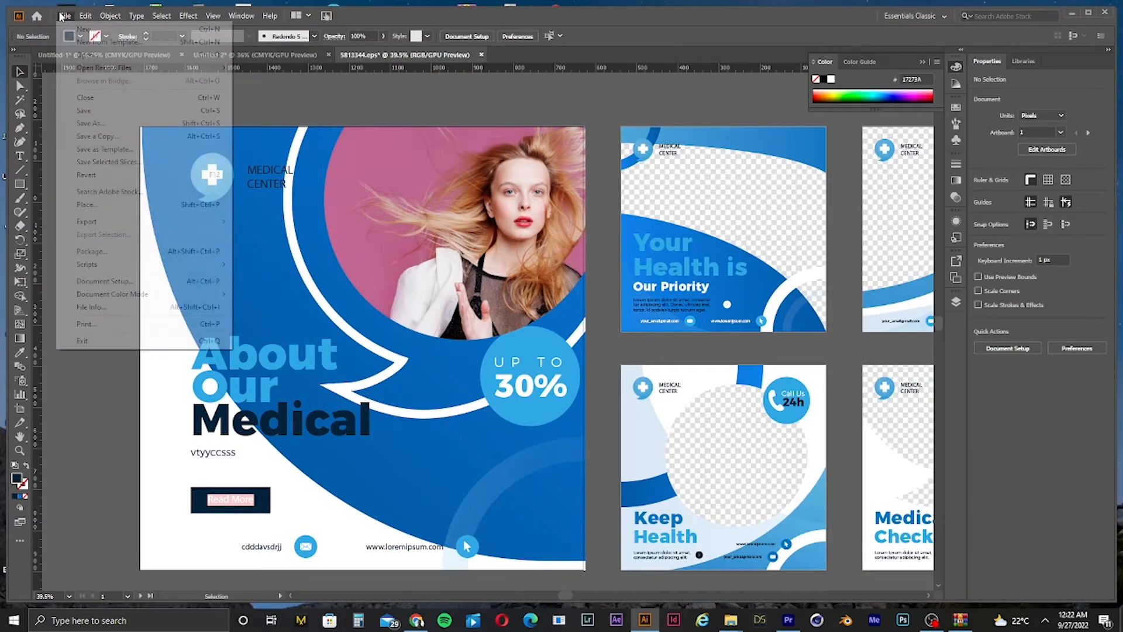
pyautogui.click(389, 101)
pyautogui.moveTo(213, 173); pyautogui.dragTo(125, 271)
pyautogui.hotkey('ctrl', 'z')
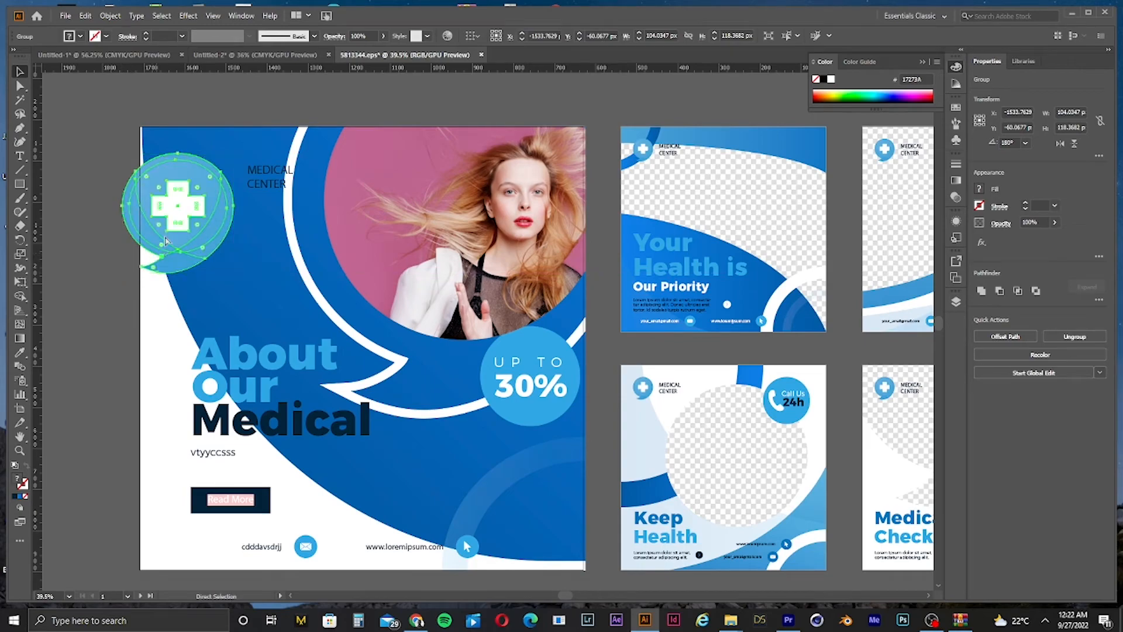
pyautogui.hotkey('ctrl', 'z')
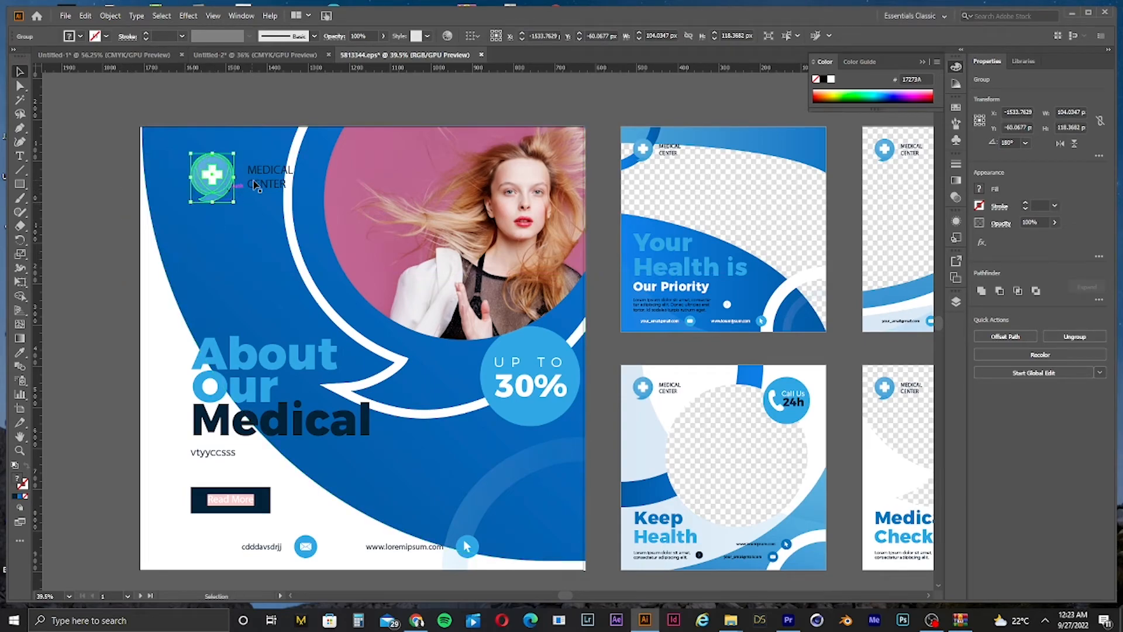
# Step: Delete the medical cross logo and its Medical Center label from the post's corner
pyautogui.keyDown('shift'); pyautogui.click(270, 170); pyautogui.keyUp('shift')
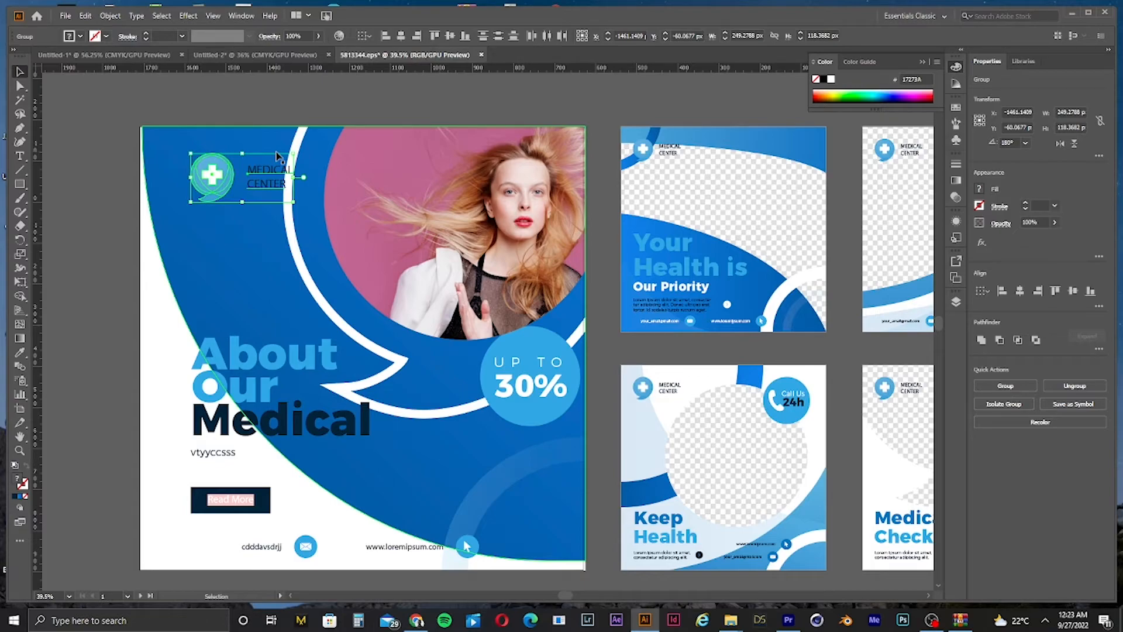
pyautogui.press('Delete')
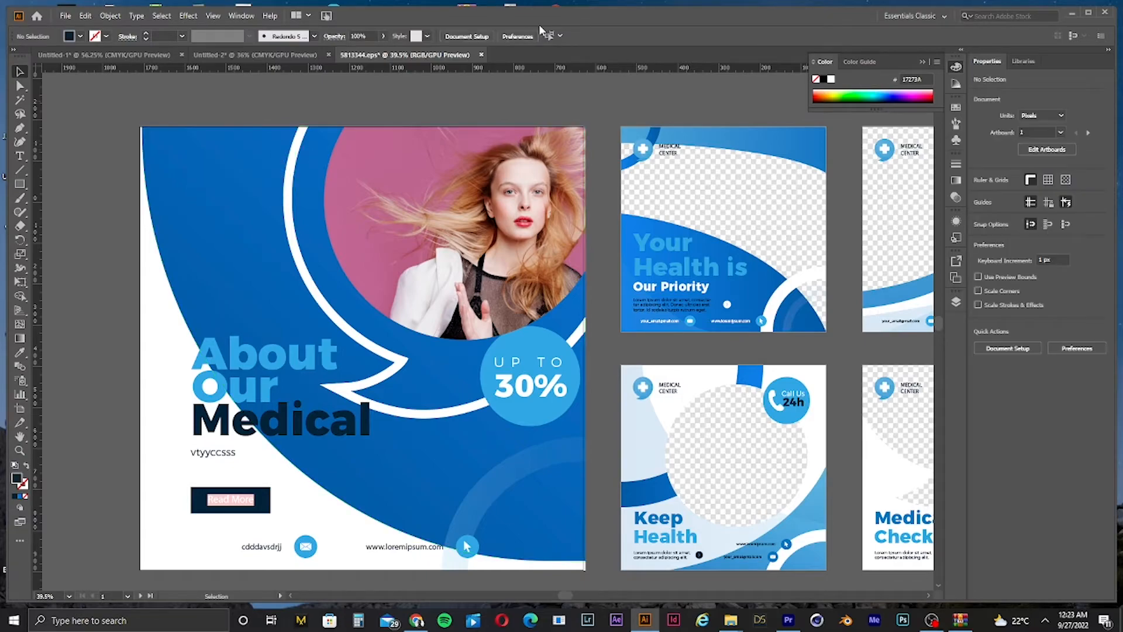
# Step: Create a new document using the 20 x 20 in custom preset
pyautogui.click(65, 16)
pyautogui.click(263, 68)
pyautogui.hotkey('ctrl', 'n')
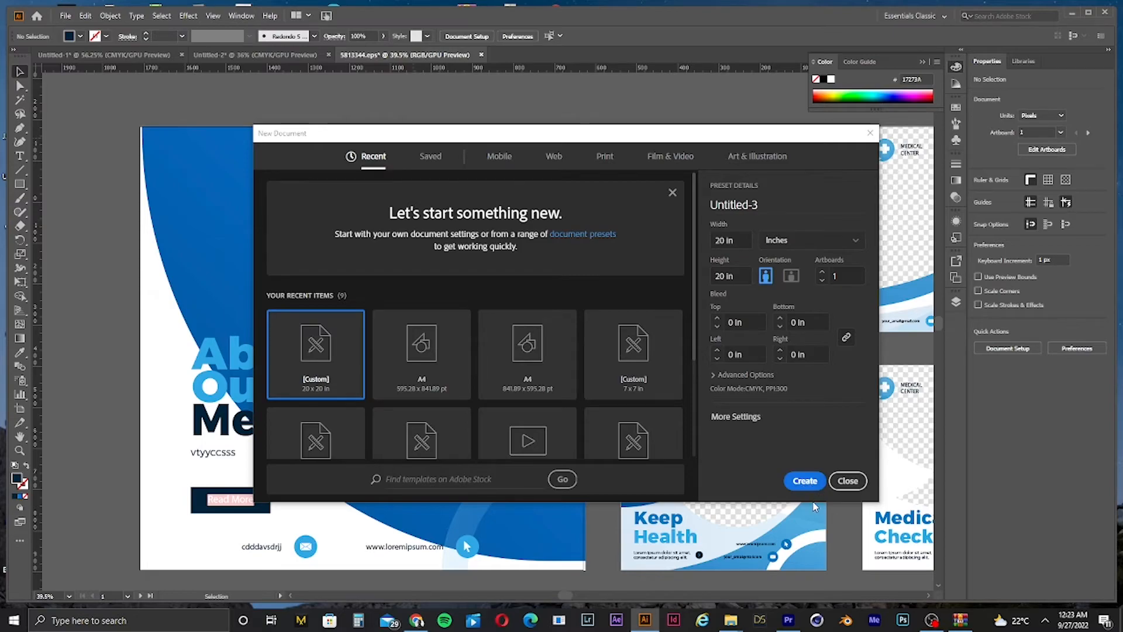
pyautogui.click(805, 478)
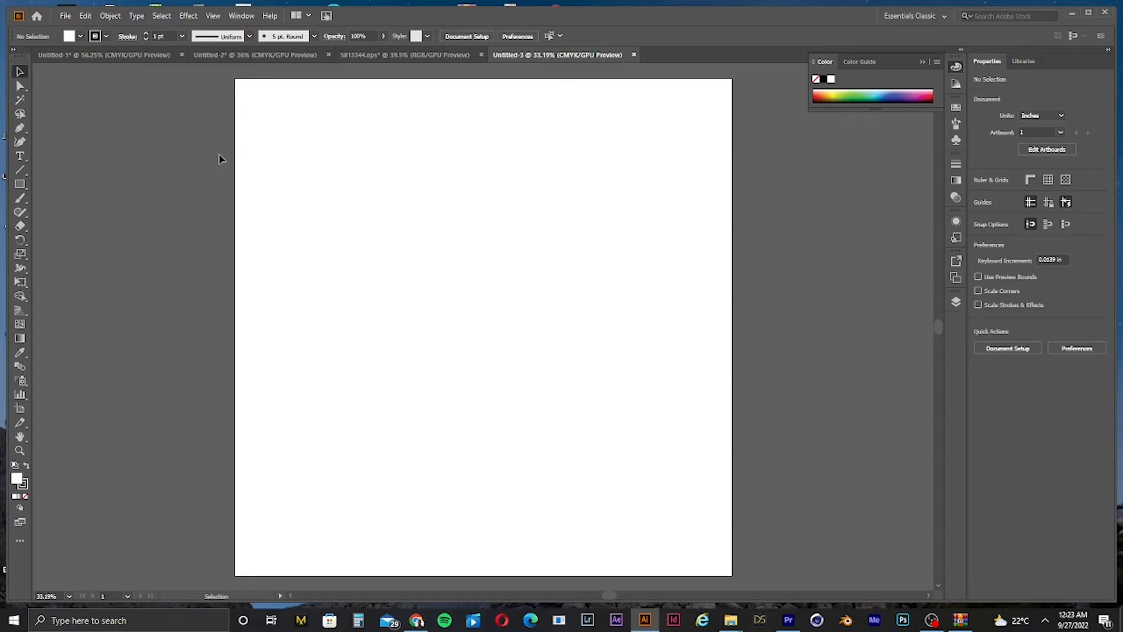
# Step: Draw a square about 6.4 in wide on the new artboard with the Rectangle tool
pyautogui.click(19, 183)
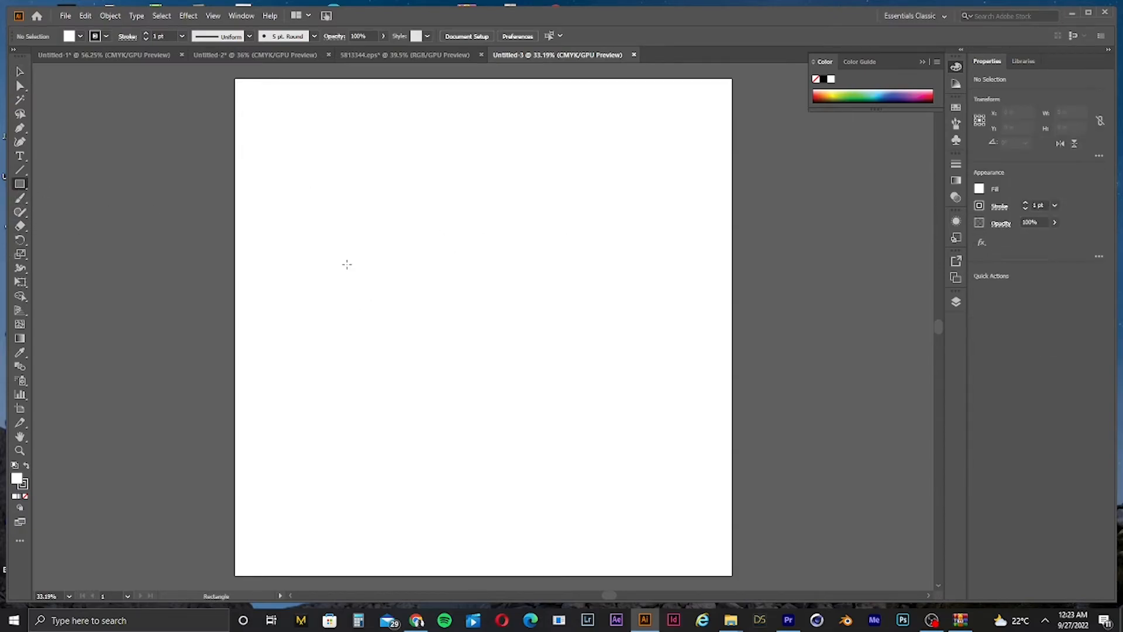
pyautogui.moveTo(327, 259); pyautogui.dragTo(396, 416)
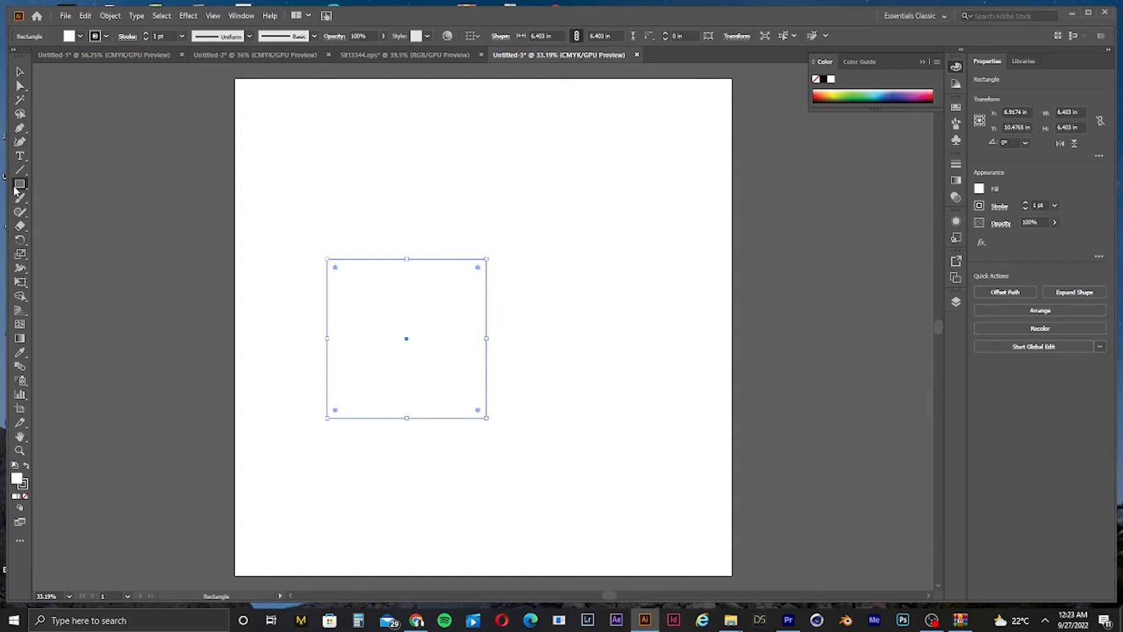
# Step: Draw a circle about 6.9 in wide overlapping the square's upper right corner with the Ellipse tool
pyautogui.moveTo(17, 188); pyautogui.dragTo(76, 217)
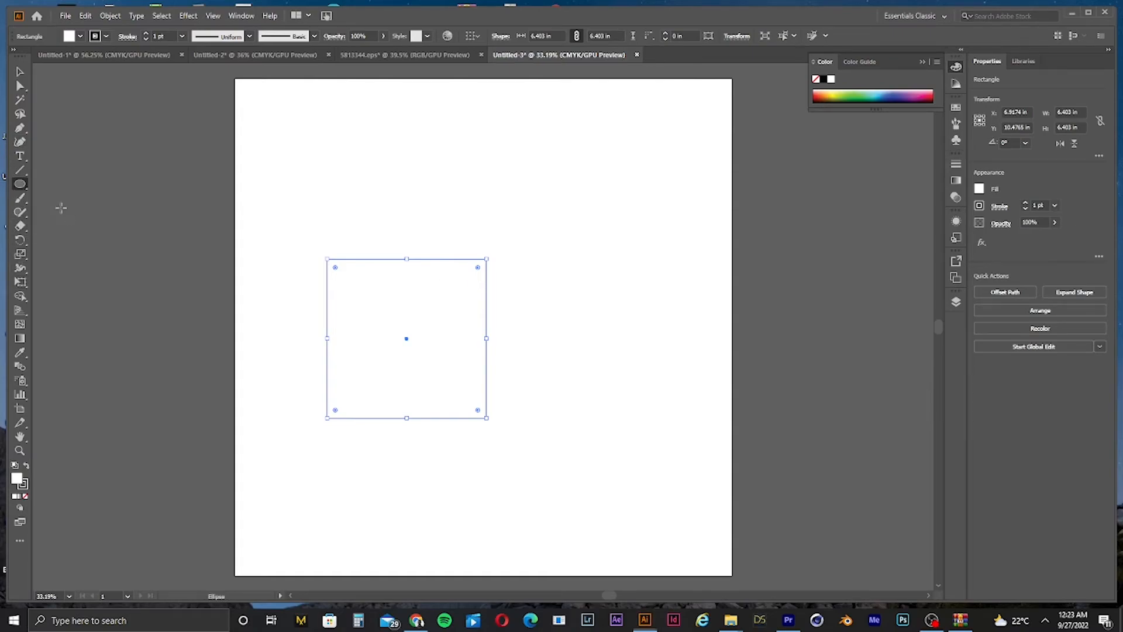
pyautogui.moveTo(400, 168); pyautogui.dragTo(573, 290)
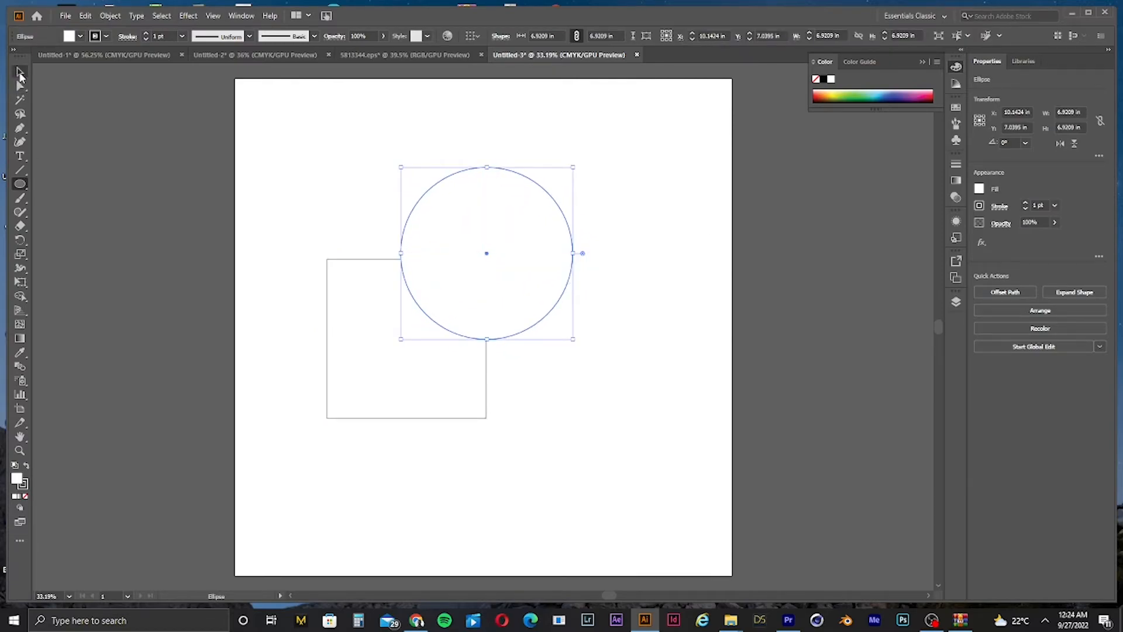
pyautogui.click(20, 72)
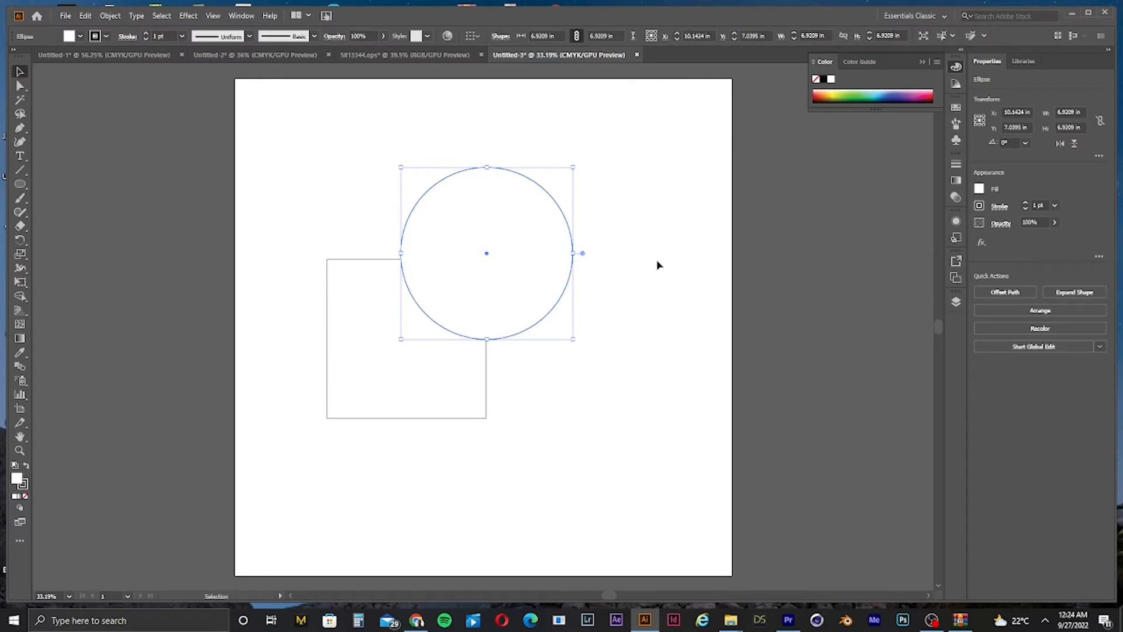
# Step: Select both the square and the circle and delete them to clear the artboard
pyautogui.moveTo(661, 233); pyautogui.dragTo(325, 430)
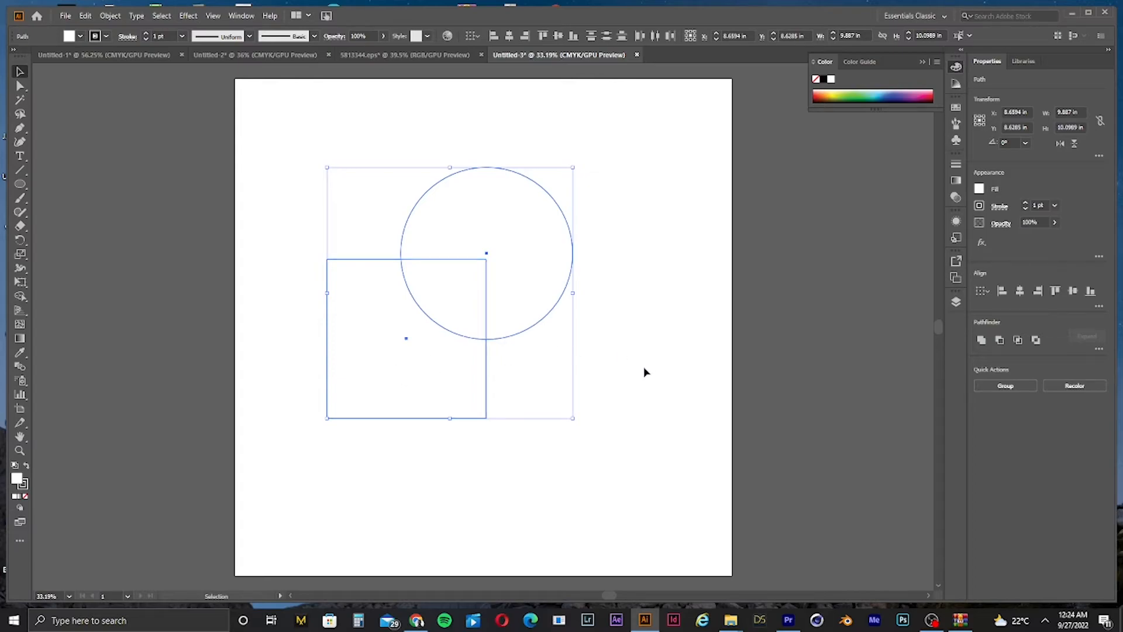
pyautogui.moveTo(679, 226); pyautogui.dragTo(216, 448)
pyautogui.click(723, 294)
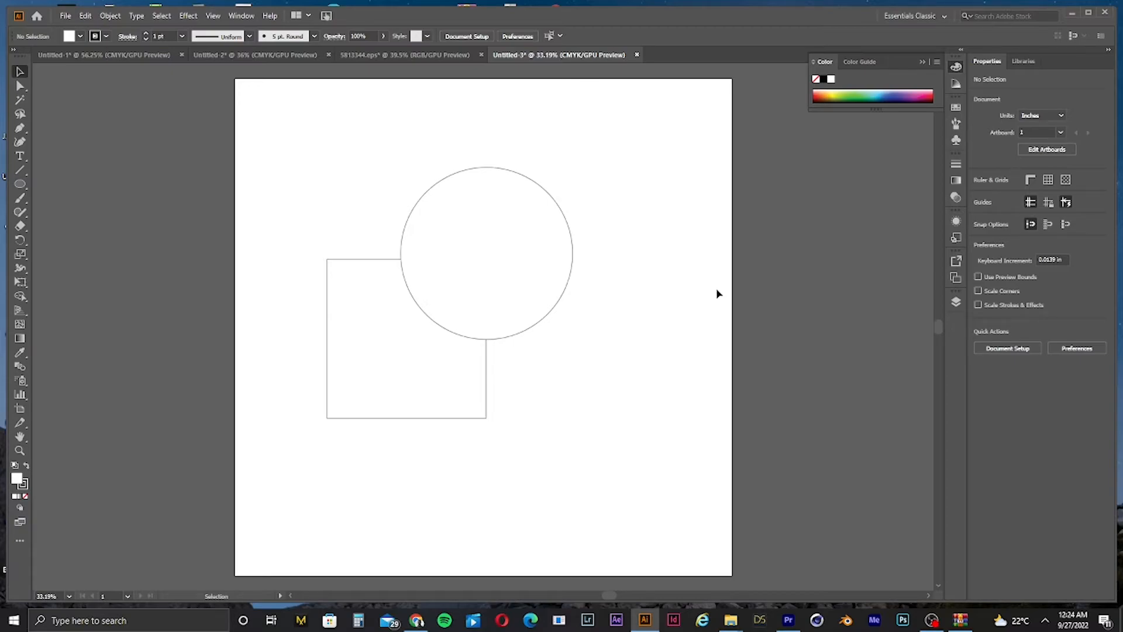
pyautogui.moveTo(674, 264); pyautogui.dragTo(517, 338)
pyautogui.click(641, 242)
pyautogui.moveTo(659, 205); pyautogui.dragTo(332, 453)
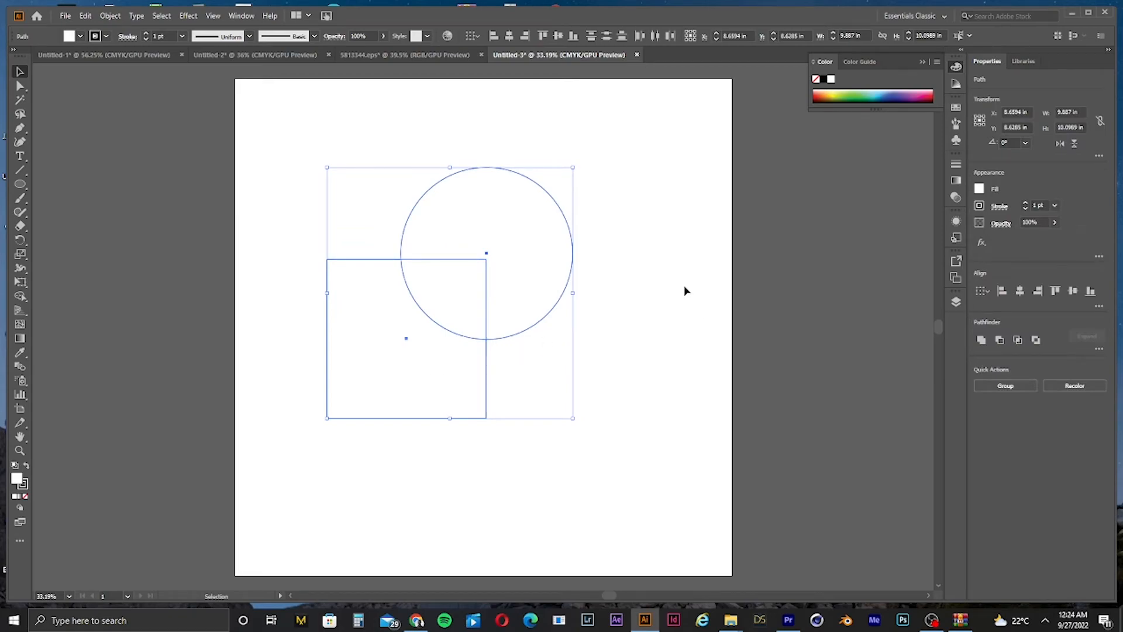
pyautogui.moveTo(696, 238); pyautogui.dragTo(497, 319)
pyautogui.moveTo(678, 172); pyautogui.dragTo(246, 573)
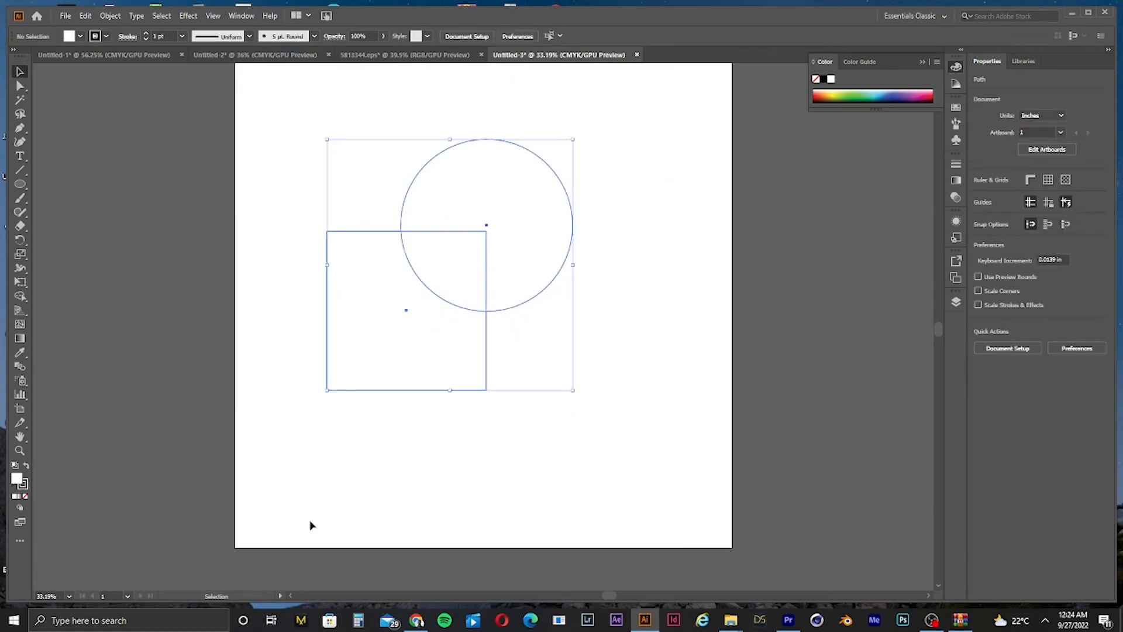
pyautogui.scroll(1, 383, 399)
pyautogui.hotkey('ctrl', '0')
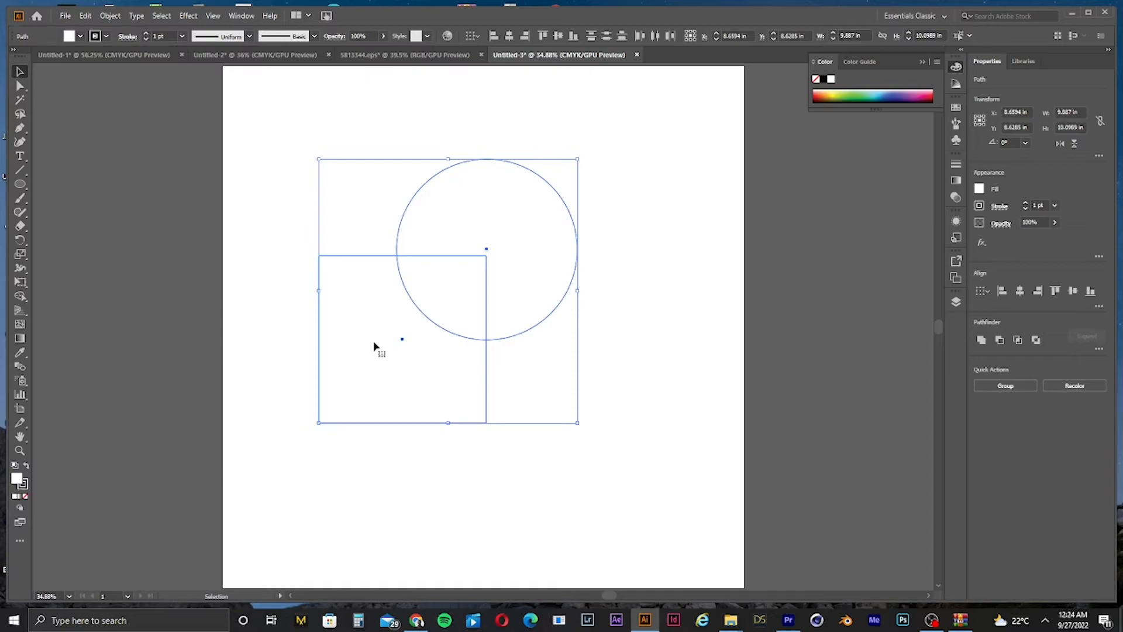
pyautogui.click(737, 259)
pyautogui.moveTo(196, 229); pyautogui.dragTo(642, 443)
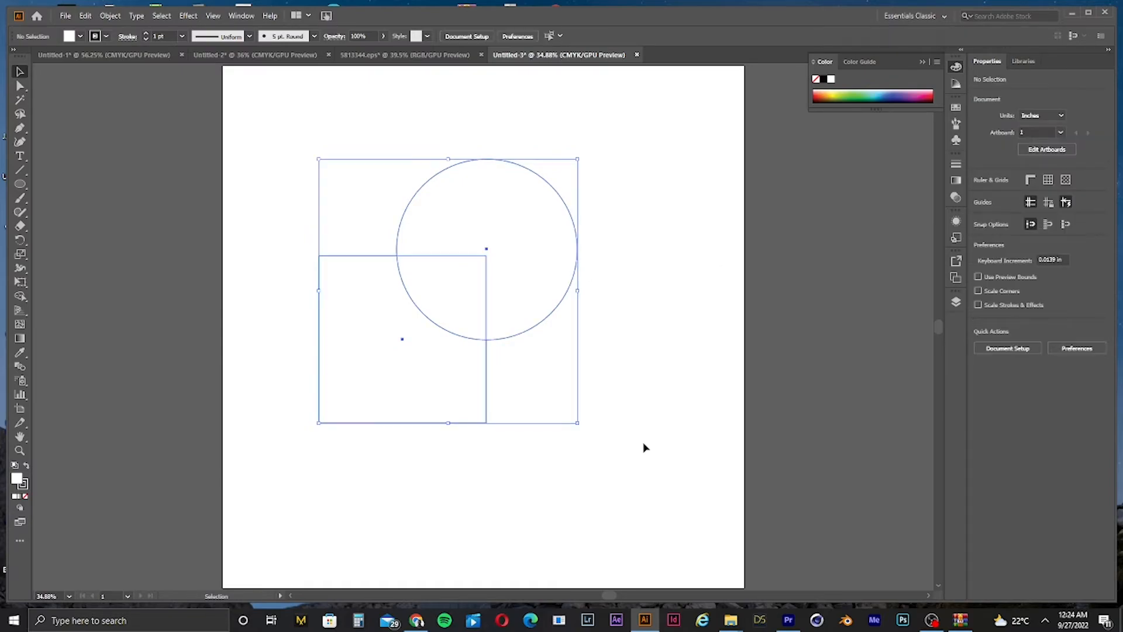
pyautogui.press('Delete')
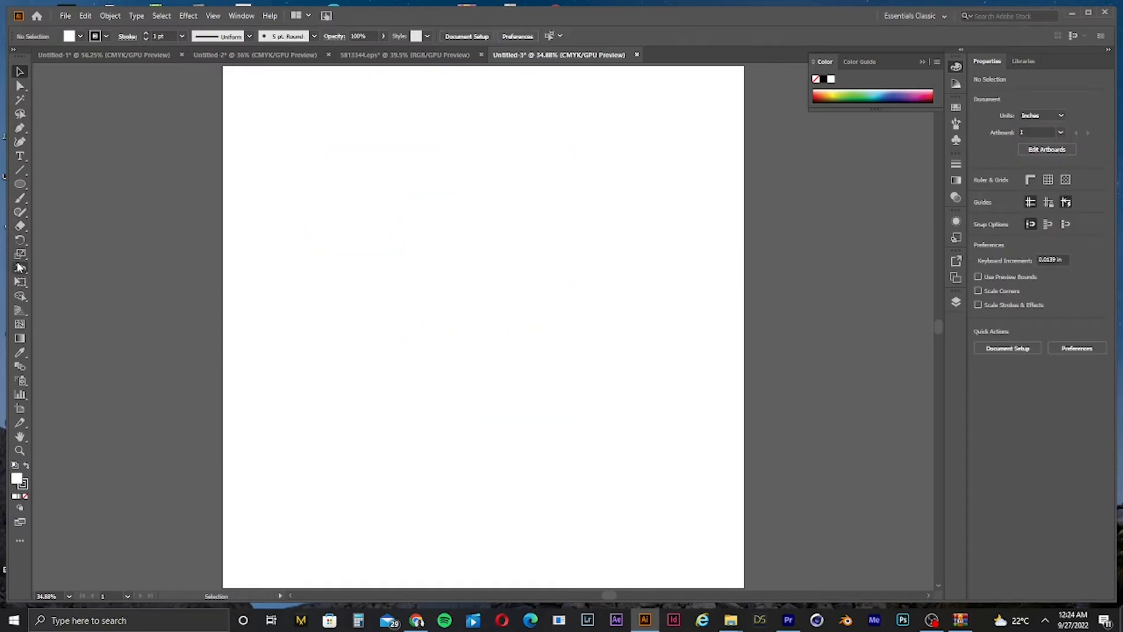
# Step: Draw a square about 9.45 in wide on the artboard with the Rectangle tool
pyautogui.click(19, 184)
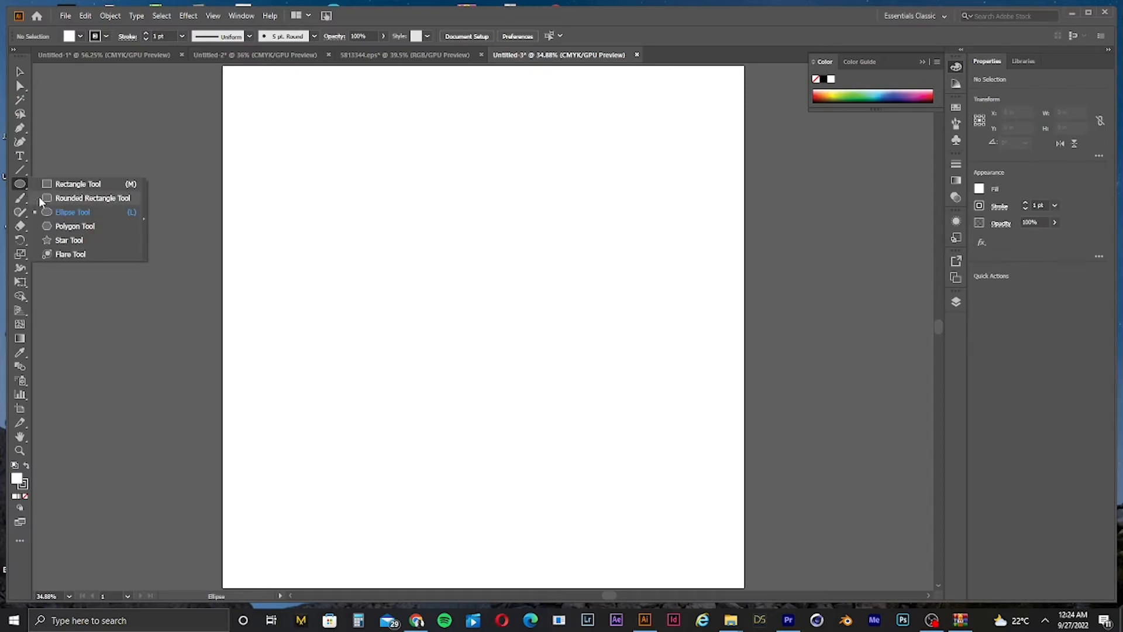
pyautogui.click(54, 185)
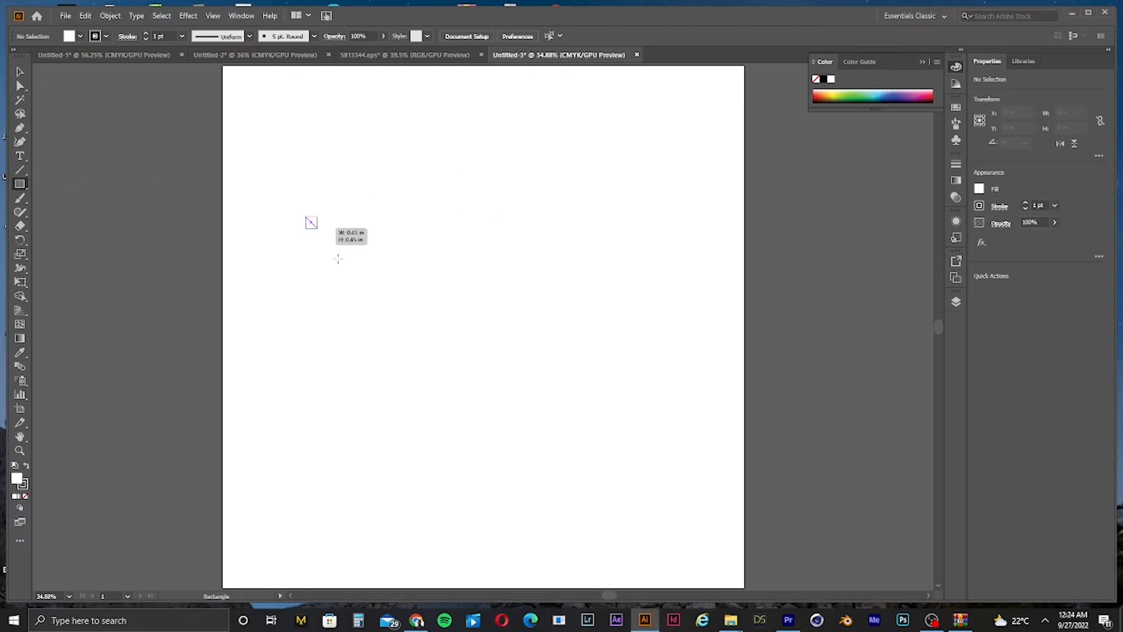
pyautogui.moveTo(306, 216); pyautogui.dragTo(552, 326)
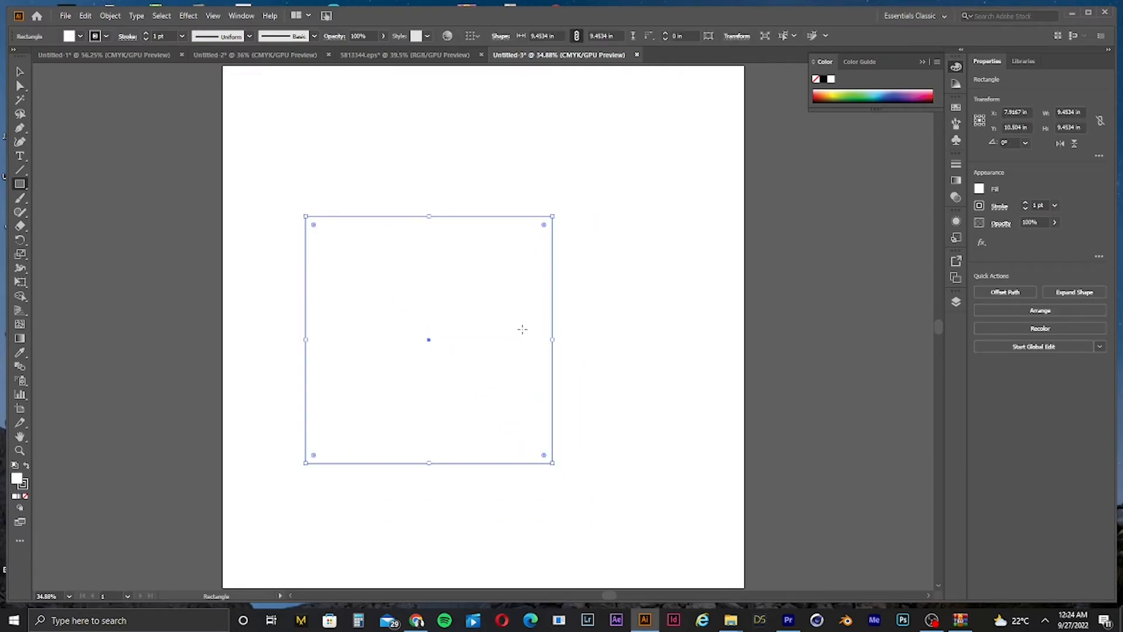
pyautogui.moveTo(266, 151)
pyautogui.mouseDown()
pyautogui.moveTo(466, 283)
pyautogui.moveTo(333, 338)
pyautogui.moveTo(505, 362)
pyautogui.moveTo(201, 401)
pyautogui.moveTo(402, 386)
pyautogui.moveTo(451, 325)
pyautogui.moveTo(379, 334)
pyautogui.moveTo(529, 359)
pyautogui.moveTo(491, 420)
pyautogui.moveTo(401, 462)
pyautogui.moveTo(632, 388)
pyautogui.moveTo(456, 396)
pyautogui.moveTo(484, 433)
pyautogui.moveTo(541, 440)
pyautogui.moveTo(536, 431)
pyautogui.mouseUp()
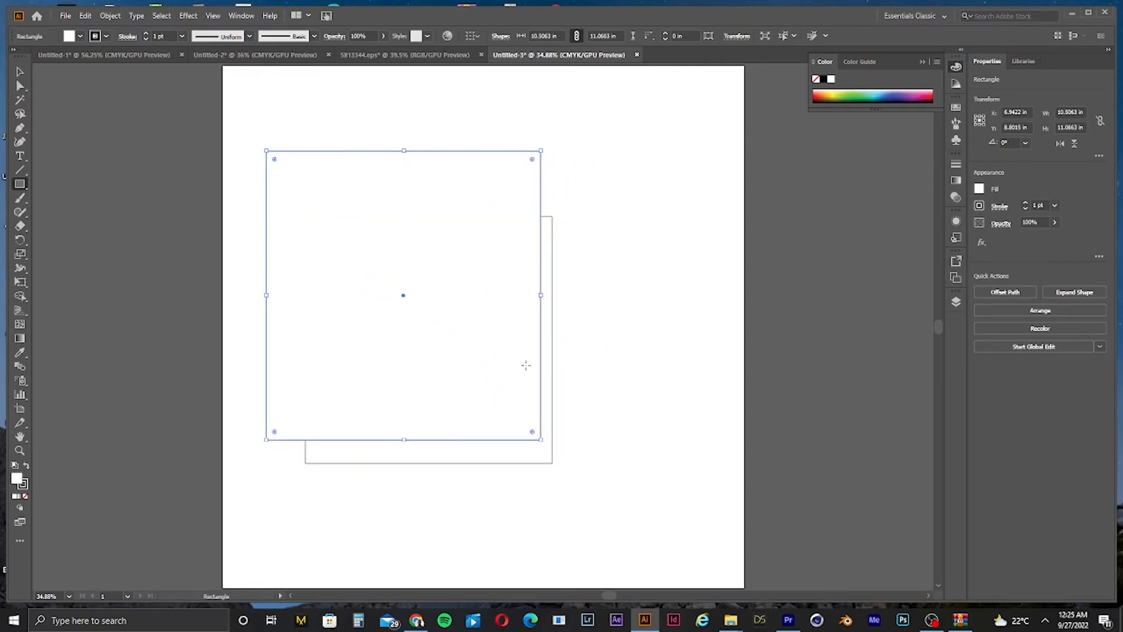
pyautogui.hotkey('ctrl', 'z')
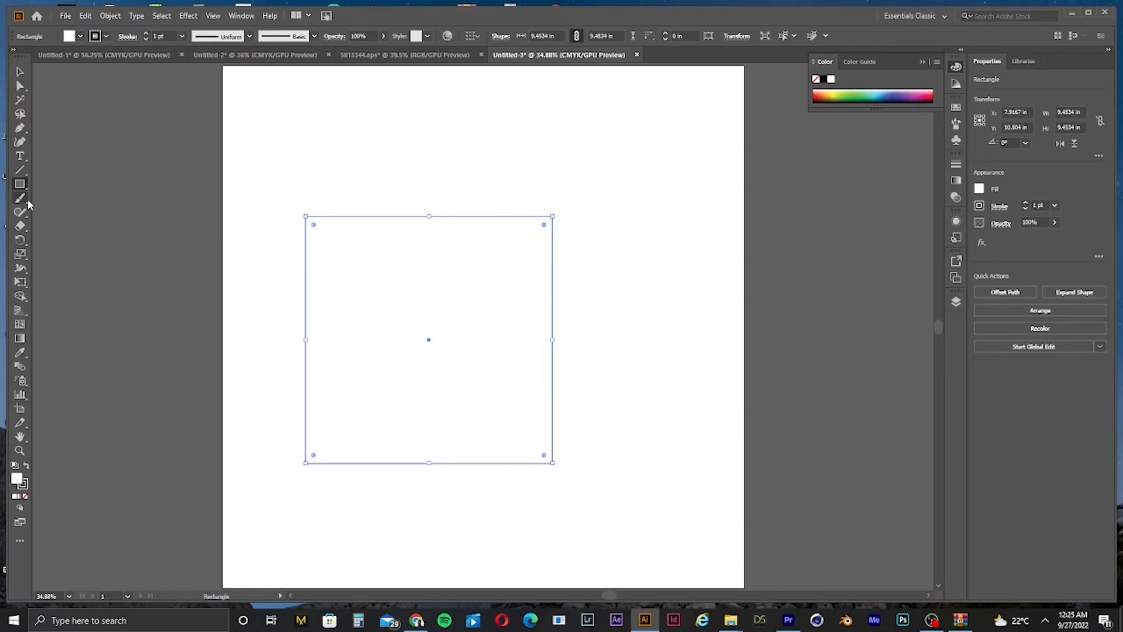
# Step: Draw a circle about 9.4 in wide overlapping the square's upper right corner with the Ellipse tool
pyautogui.moveTo(23, 188); pyautogui.dragTo(68, 218)
pyautogui.moveTo(371, 135); pyautogui.dragTo(618, 266)
pyautogui.click(18, 71)
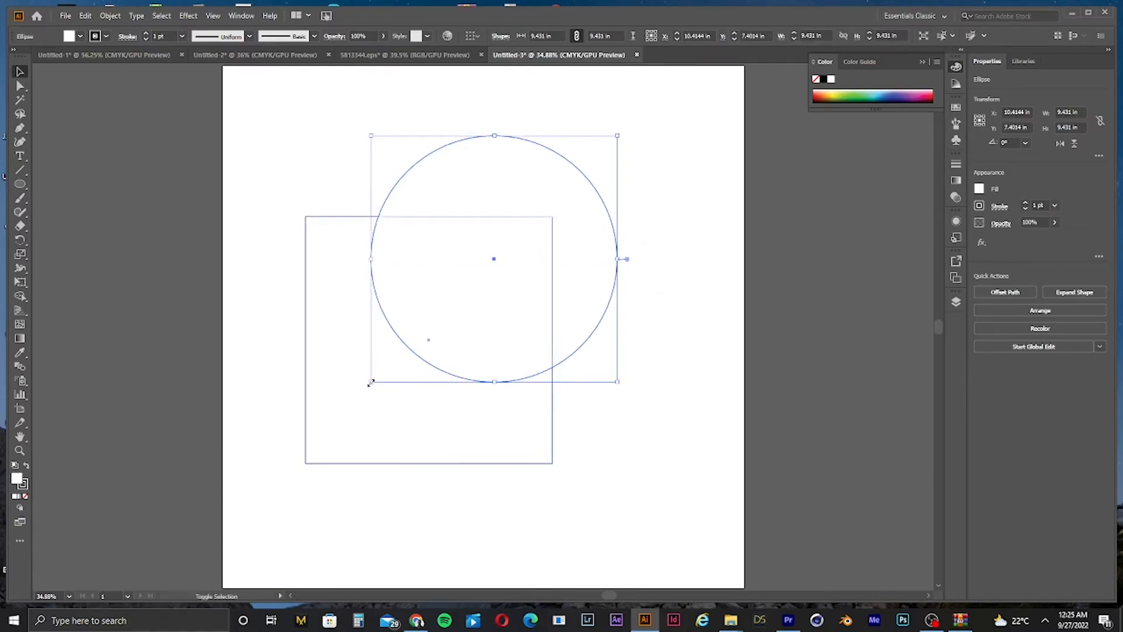
pyautogui.moveTo(370, 381); pyautogui.dragTo(390, 363)
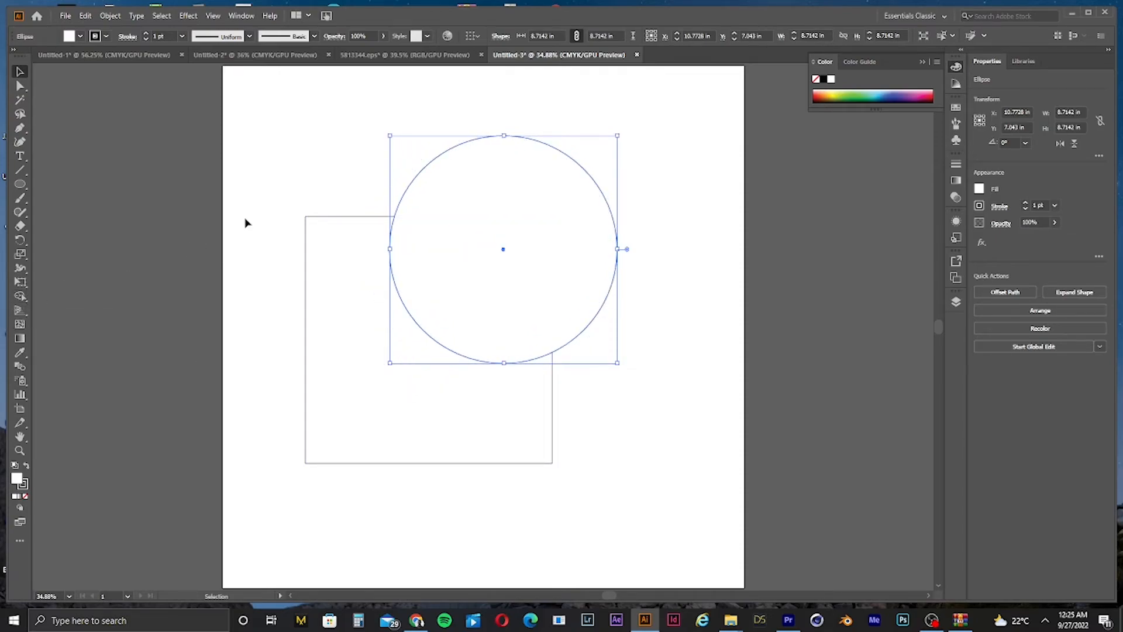
# Step: Resize the circle to about 6.3 in and position it over the square's upper right corner
pyautogui.moveTo(240, 143); pyautogui.dragTo(651, 430)
pyautogui.moveTo(652, 230); pyautogui.dragTo(544, 287)
pyautogui.moveTo(651, 184); pyautogui.dragTo(581, 232)
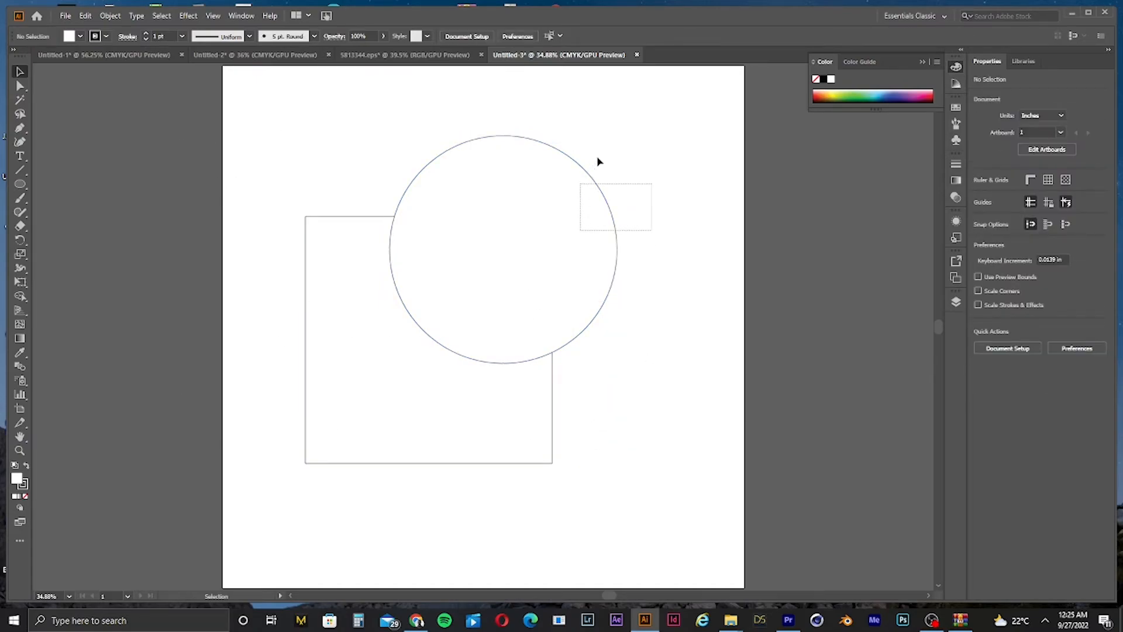
pyautogui.moveTo(597, 162)
pyautogui.mouseDown()
pyautogui.moveTo(610, 171)
pyautogui.moveTo(591, 168)
pyautogui.mouseUp()
pyautogui.moveTo(556, 232); pyautogui.dragTo(563, 233)
pyautogui.moveTo(653, 182); pyautogui.dragTo(216, 495)
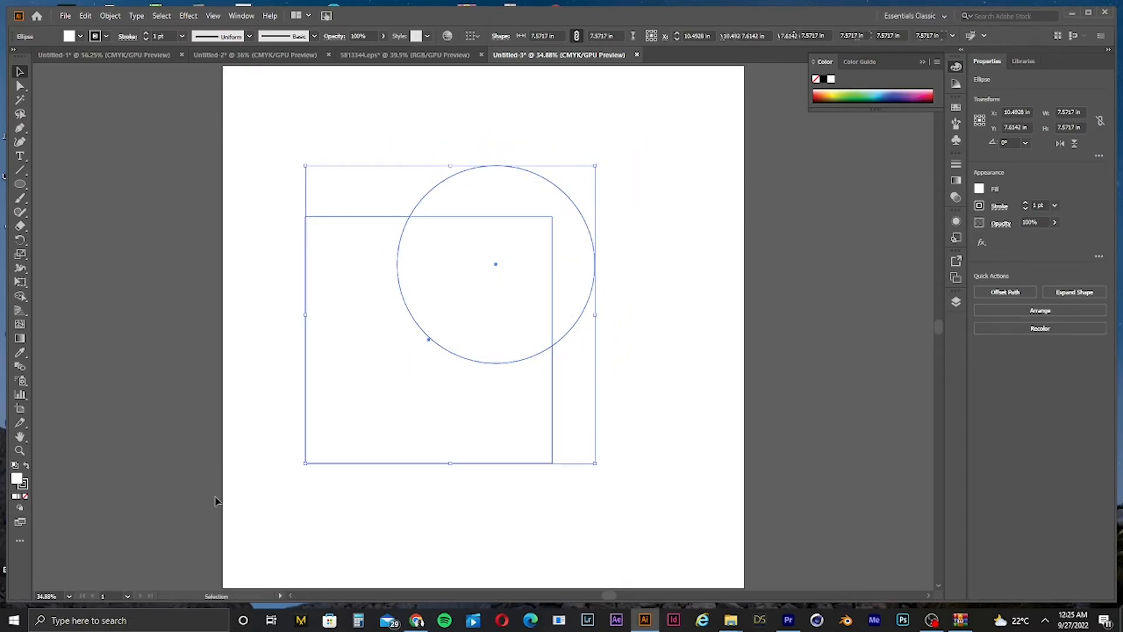
pyautogui.click(642, 275)
pyautogui.moveTo(642, 274); pyautogui.dragTo(551, 260)
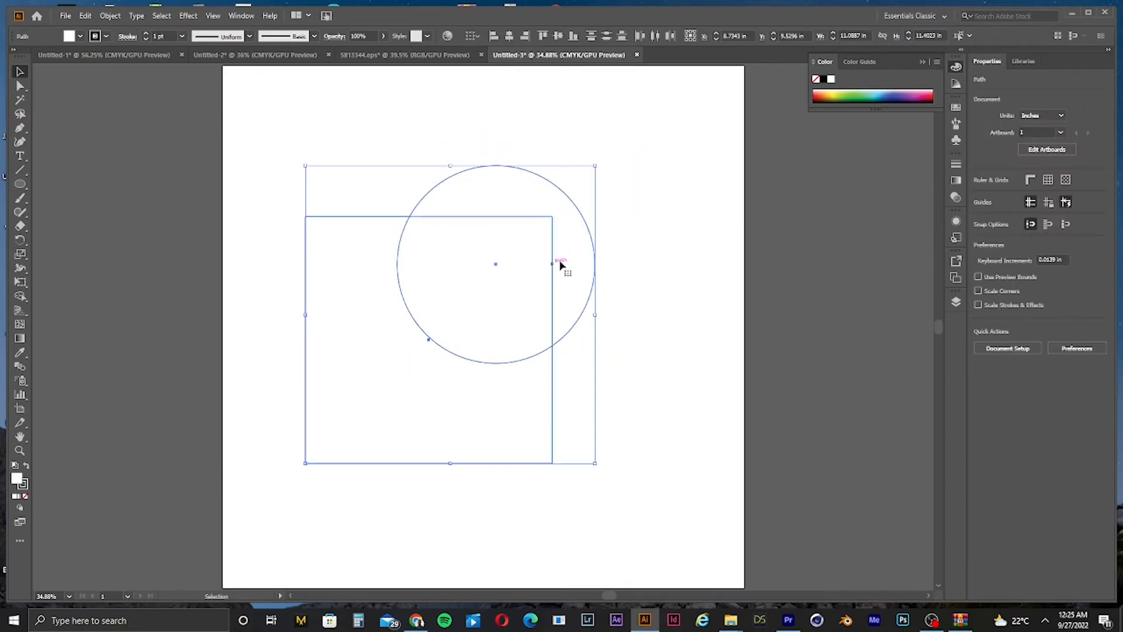
pyautogui.moveTo(623, 239); pyautogui.dragTo(574, 287)
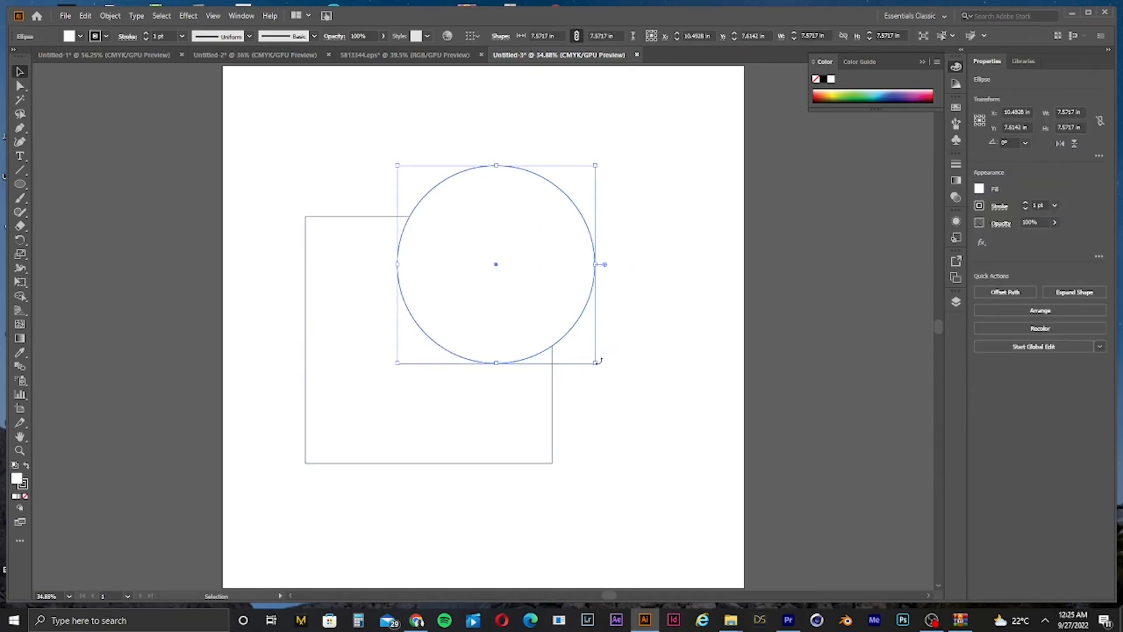
pyautogui.moveTo(596, 363); pyautogui.dragTo(579, 347)
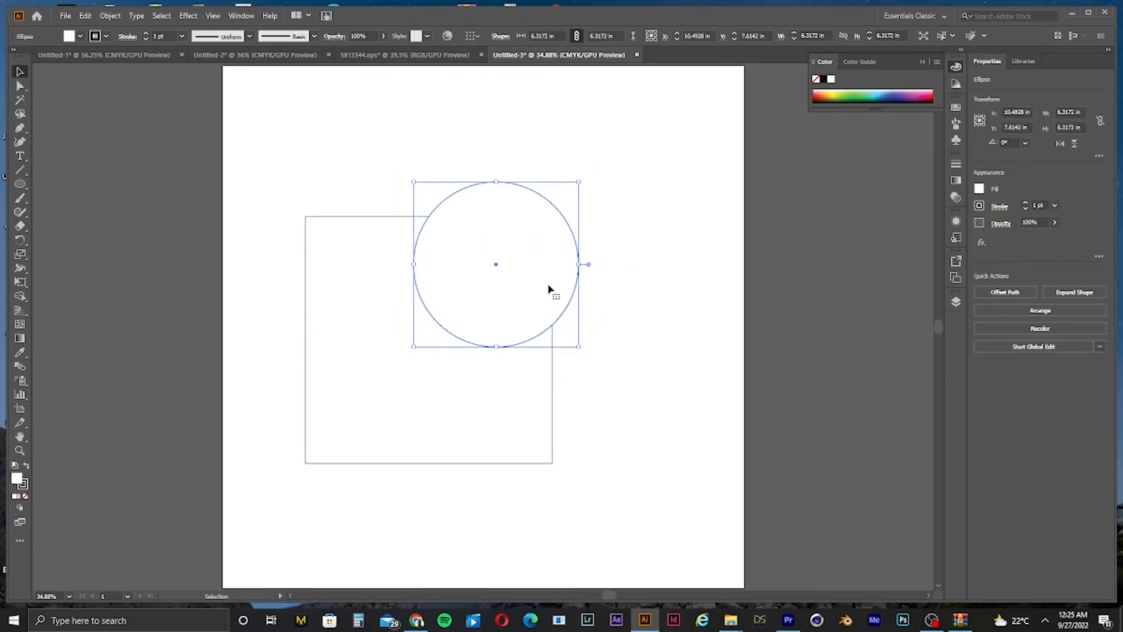
pyautogui.moveTo(546, 287); pyautogui.dragTo(552, 274)
# Step: Select both shapes and use the Shape Builder to remove the circle, leaving a square with a curved notch
pyautogui.click(665, 225)
pyautogui.moveTo(664, 225); pyautogui.dragTo(549, 321)
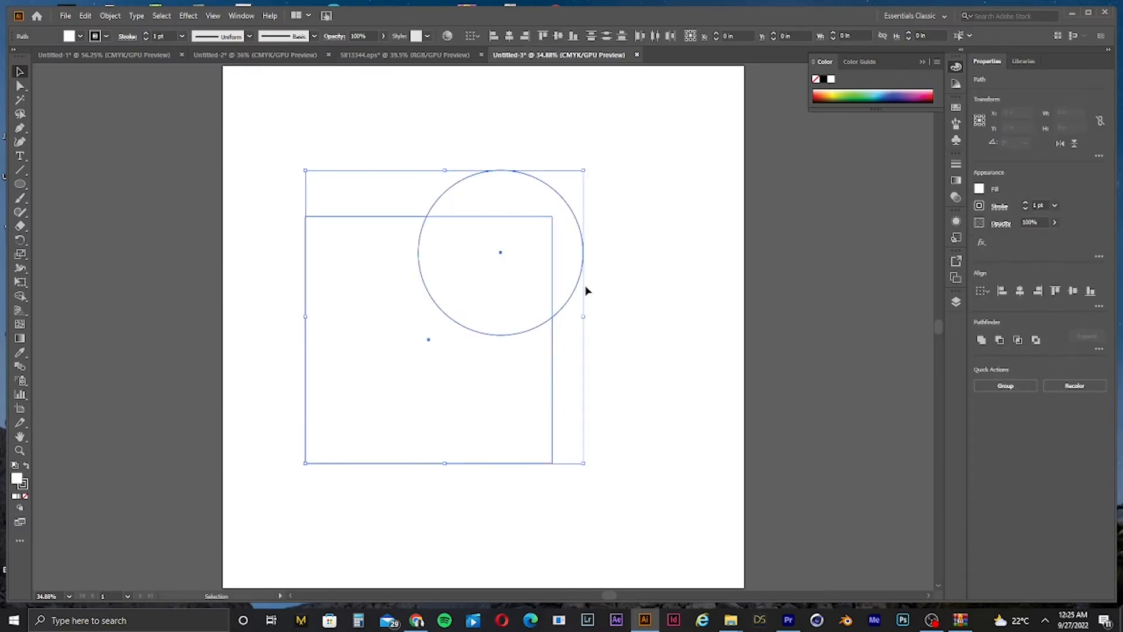
pyautogui.click(632, 241)
pyautogui.hotkey('ctrl', 'a')
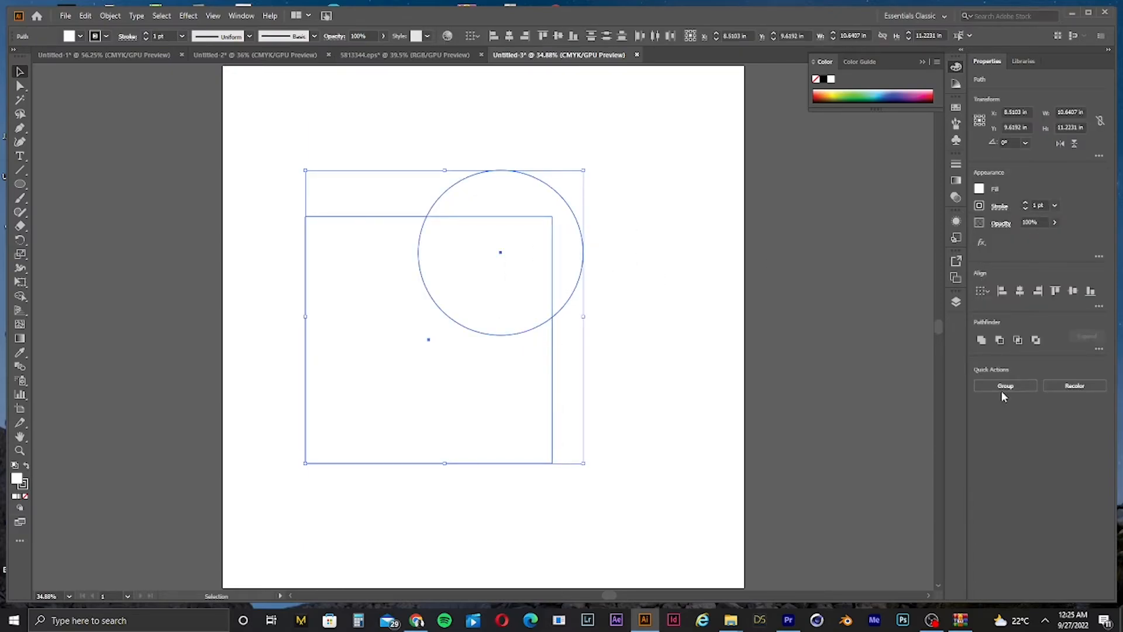
pyautogui.click(20, 296)
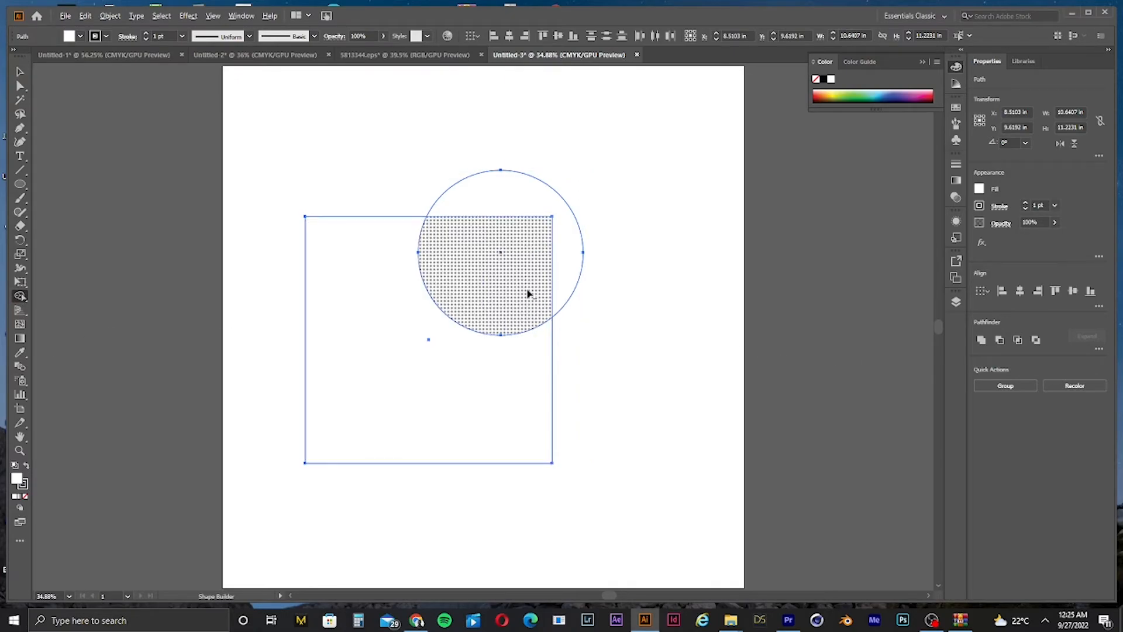
pyautogui.moveTo(538, 289)
pyautogui.mouseDown()
pyautogui.moveTo(564, 273)
pyautogui.moveTo(556, 230)
pyautogui.mouseUp()
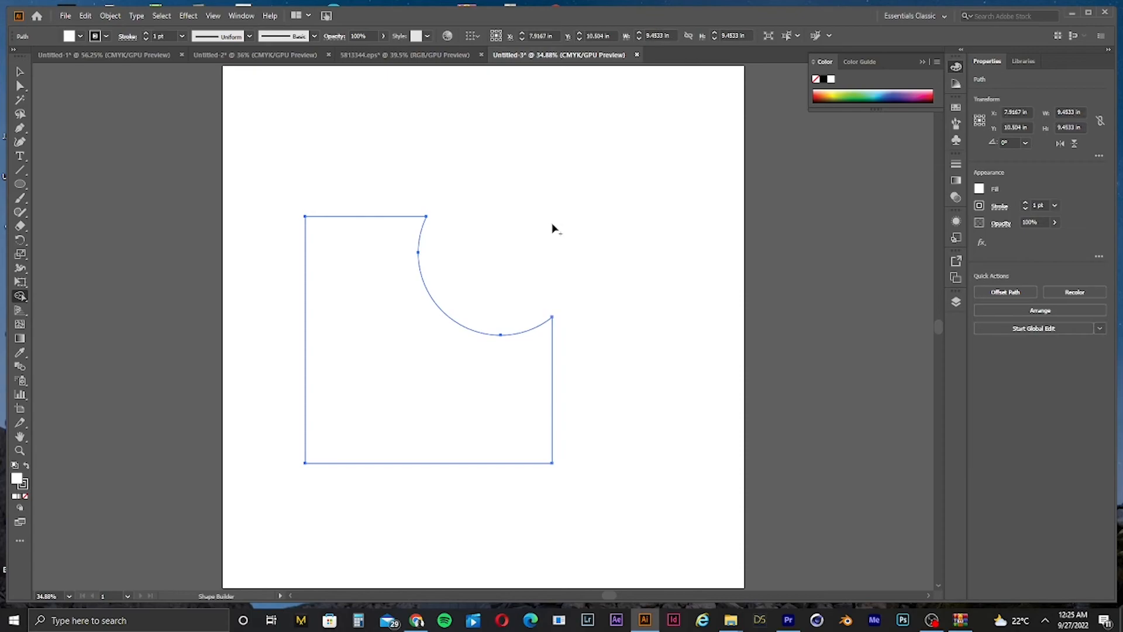
# Step: Set the notched shape's stroke weight to 40 pt
pyautogui.click(20, 71)
pyautogui.click(355, 152)
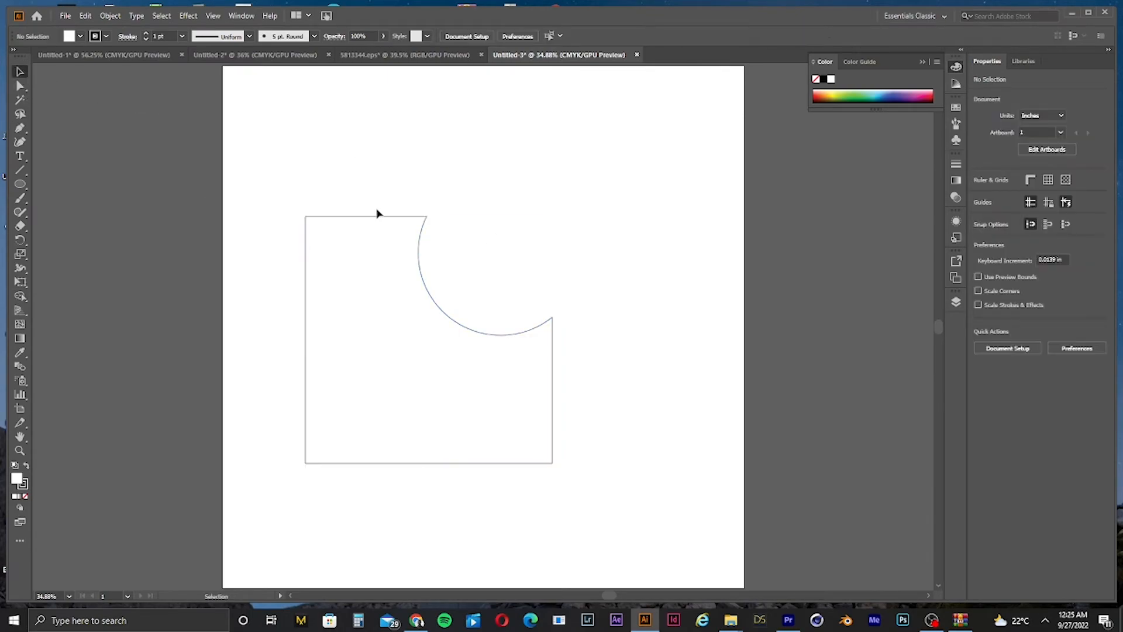
pyautogui.click(547, 325)
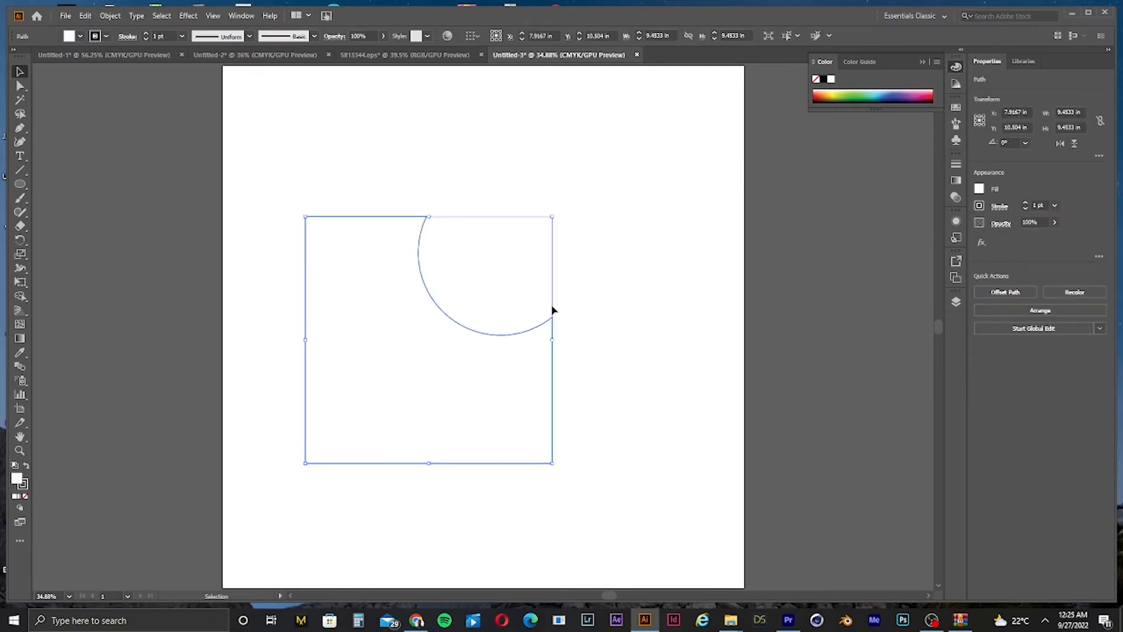
pyautogui.press('a')
pyautogui.press('v')
pyautogui.click(147, 33)
pyautogui.click(147, 33)
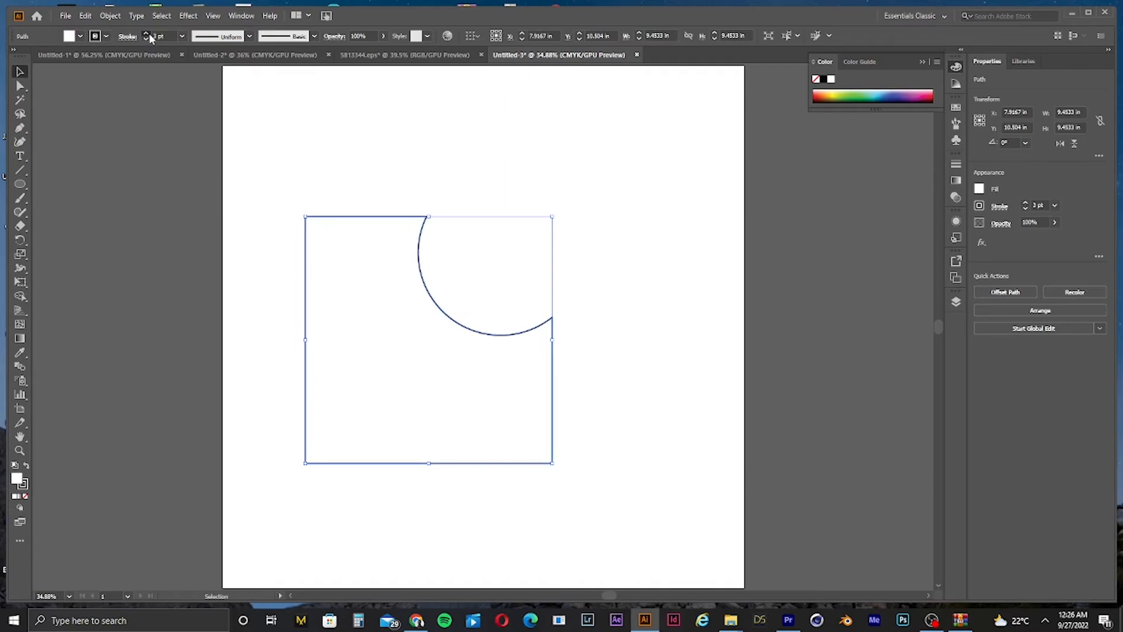
pyautogui.moveTo(149, 33); pyautogui.dragTo(149, 34)
pyautogui.click(654, 349)
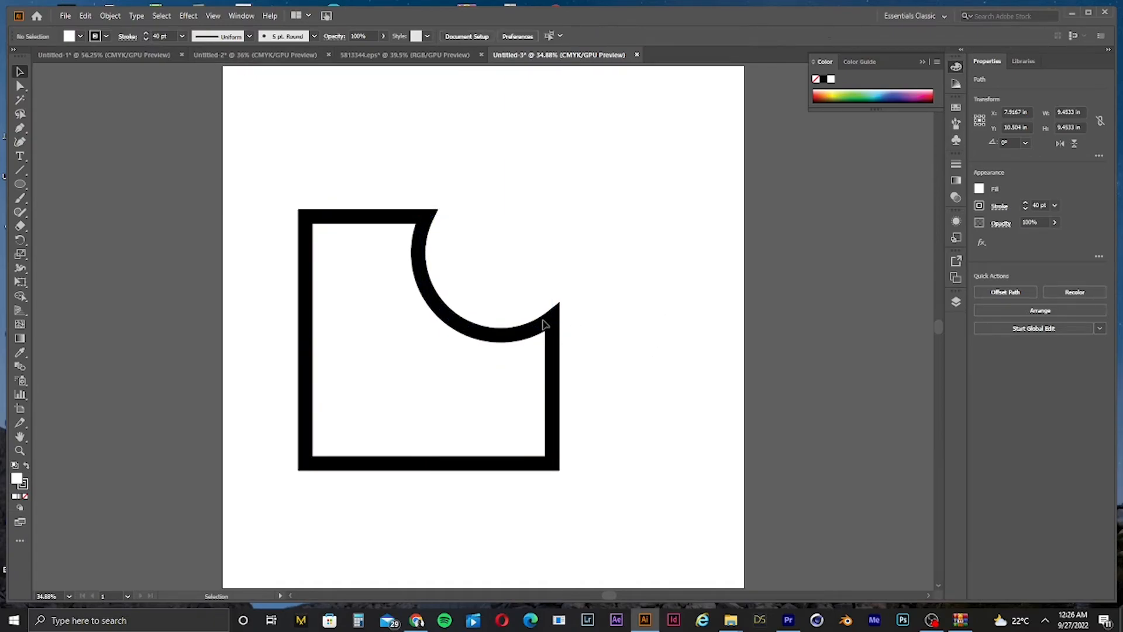
pyautogui.click(345, 450)
pyautogui.press('a')
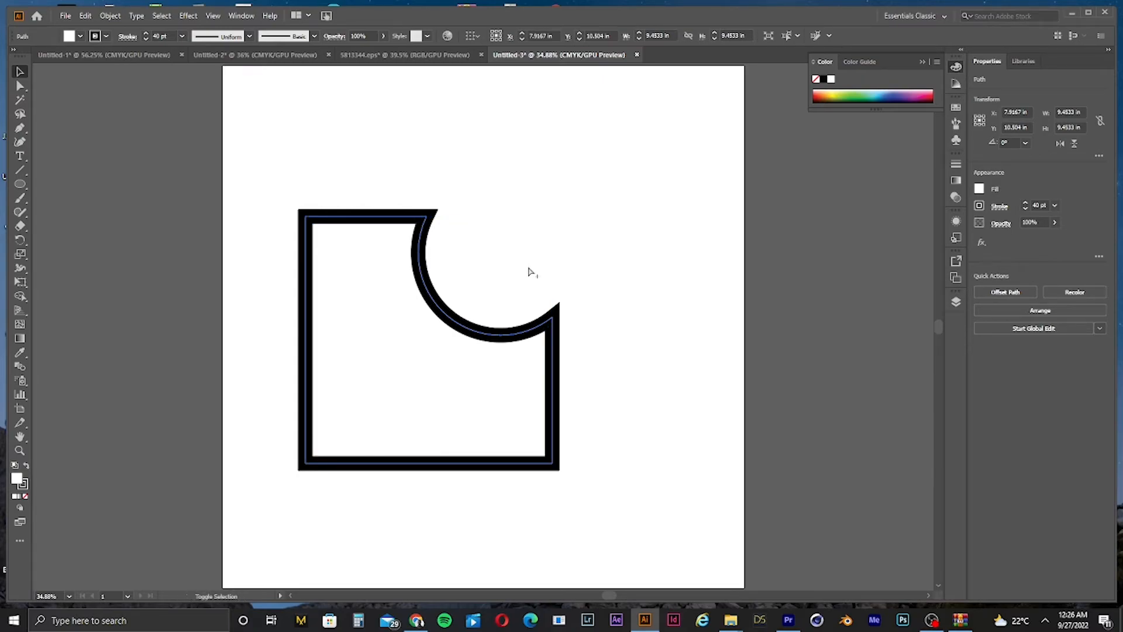
pyautogui.press('v')
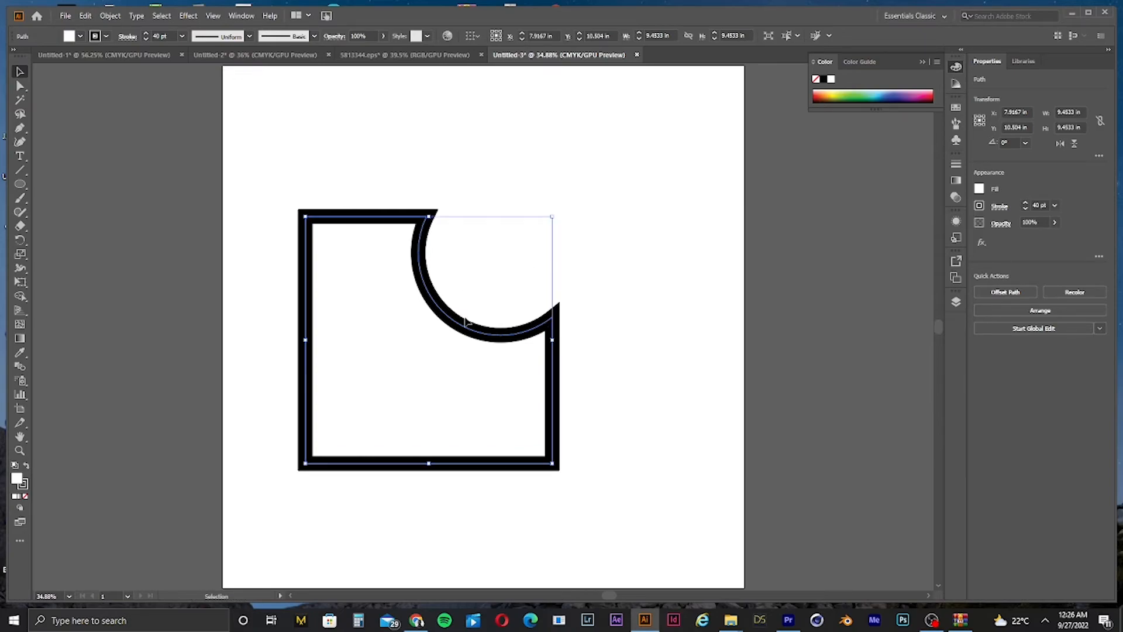
pyautogui.moveTo(465, 320); pyautogui.dragTo(426, 374)
pyautogui.hotkey('ctrl', 'z')
# Step: Try to create a smaller scaled copy of the notched shape inside the original
pyautogui.moveTo(557, 221); pyautogui.dragTo(527, 244)
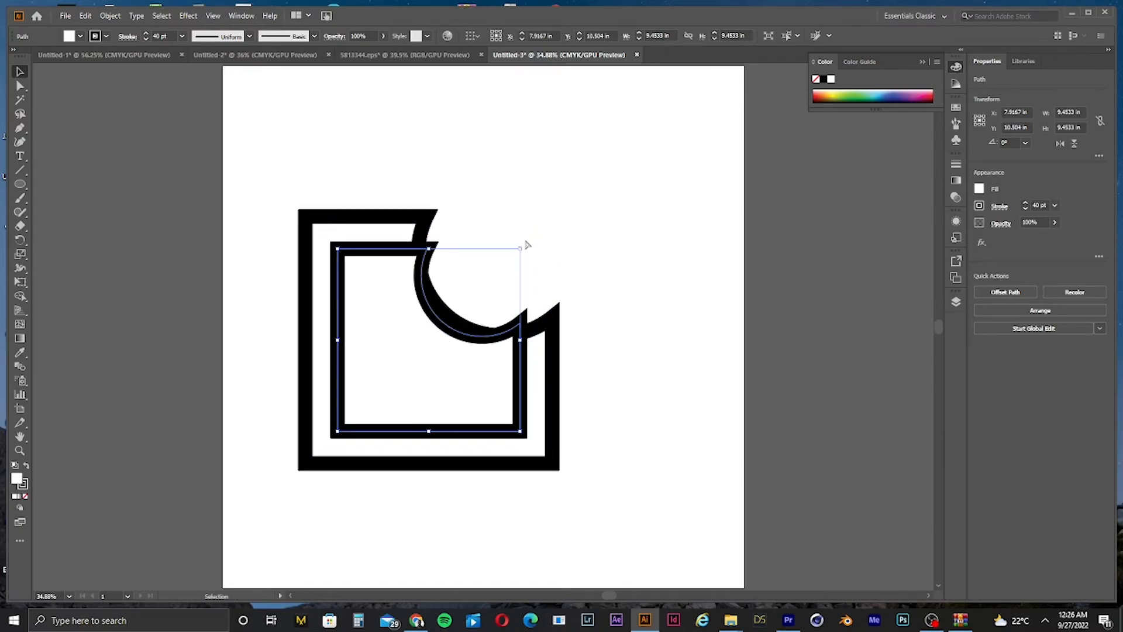
pyautogui.hotkey('ctrl', 'z')
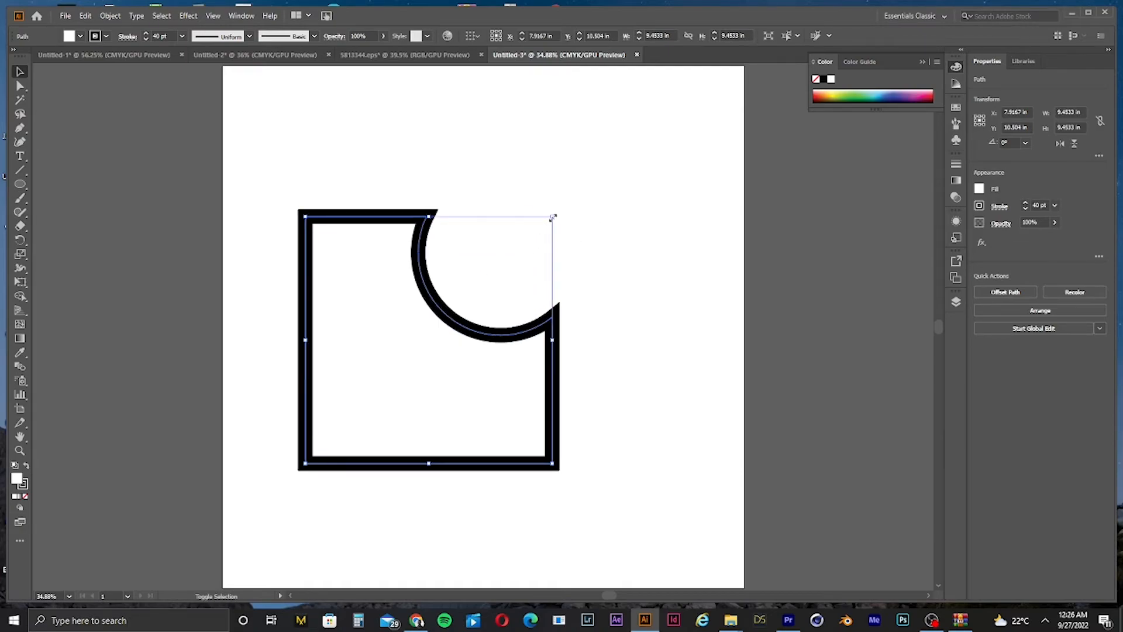
pyautogui.moveTo(552, 218); pyautogui.dragTo(524, 249)
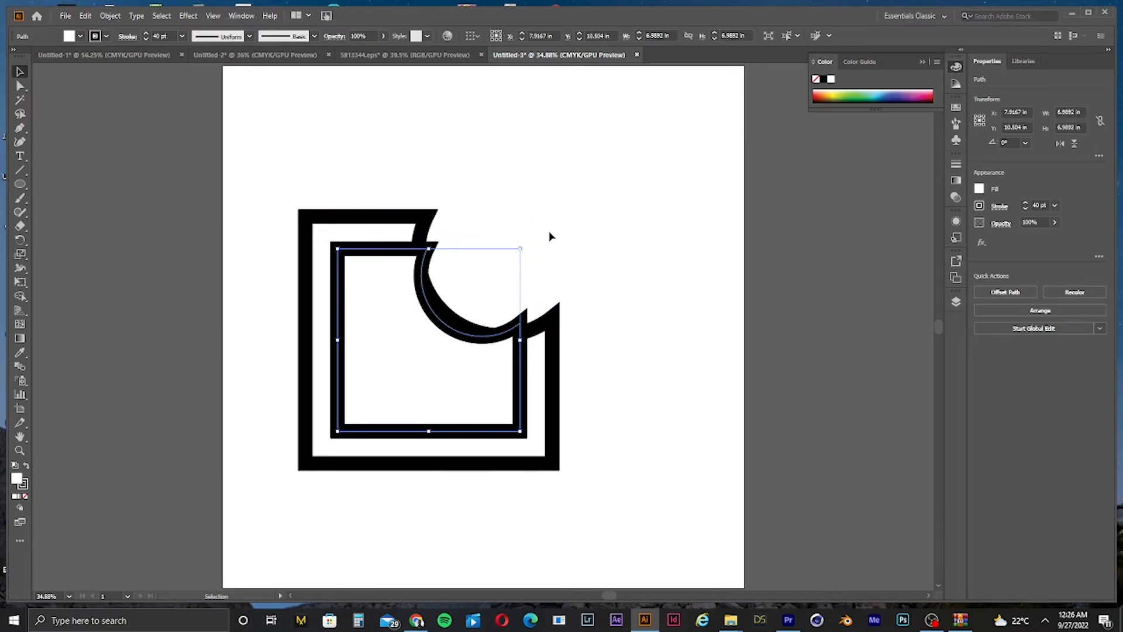
pyautogui.click(549, 236)
pyautogui.click(560, 318)
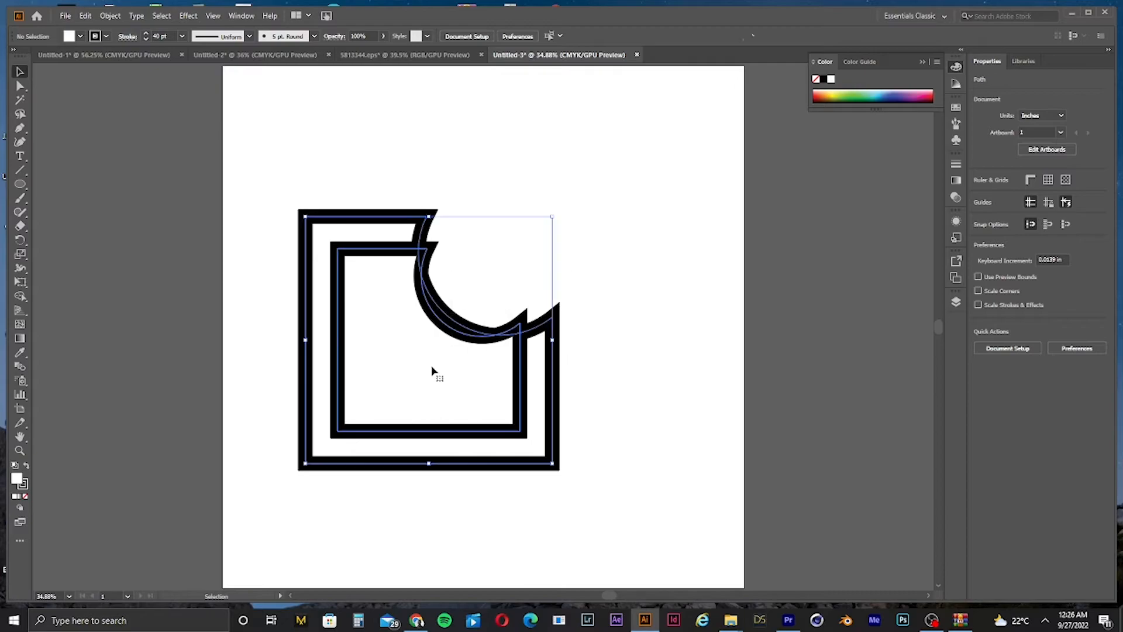
pyautogui.click(626, 330)
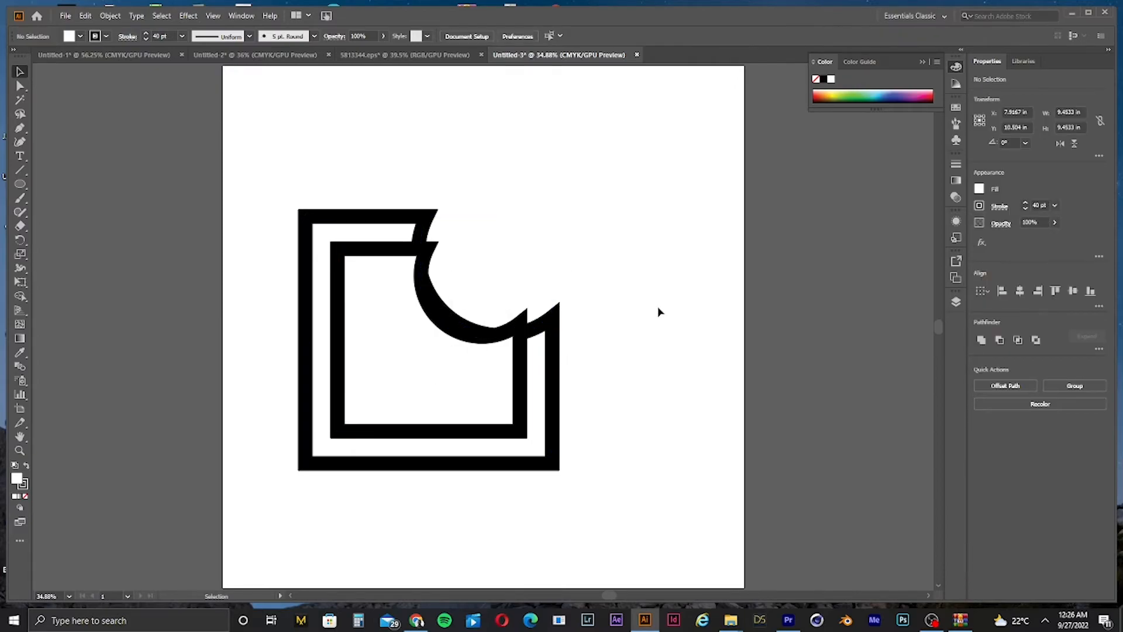
pyautogui.hotkey('ctrl', 'z')
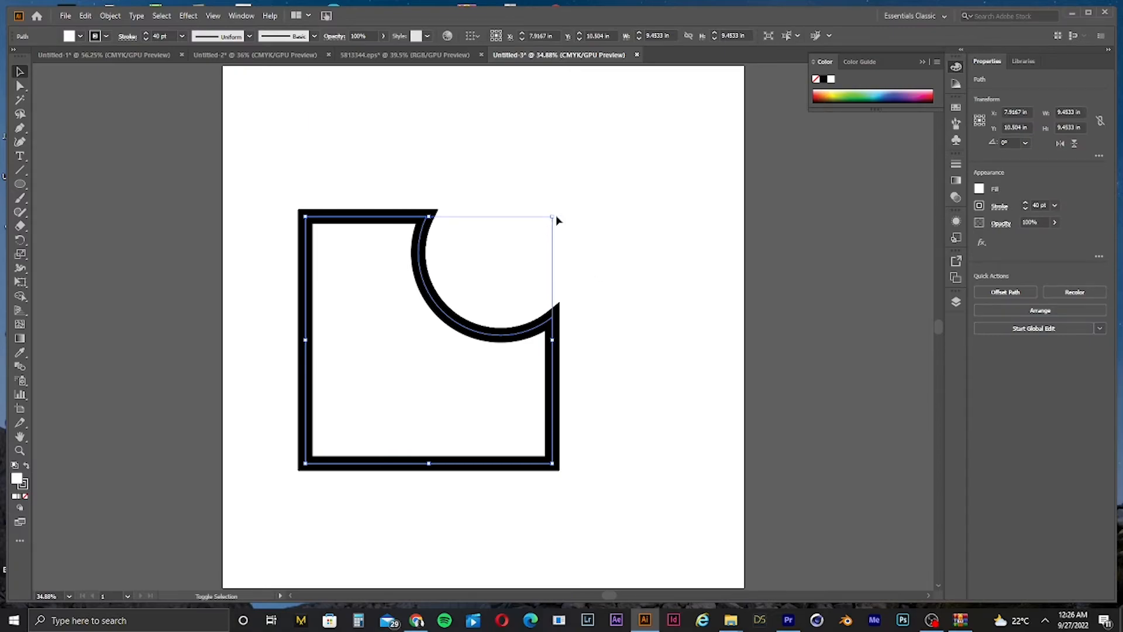
# Step: Scale a smaller copy of the notched shape inside the original again, then undo it
pyautogui.click(572, 222)
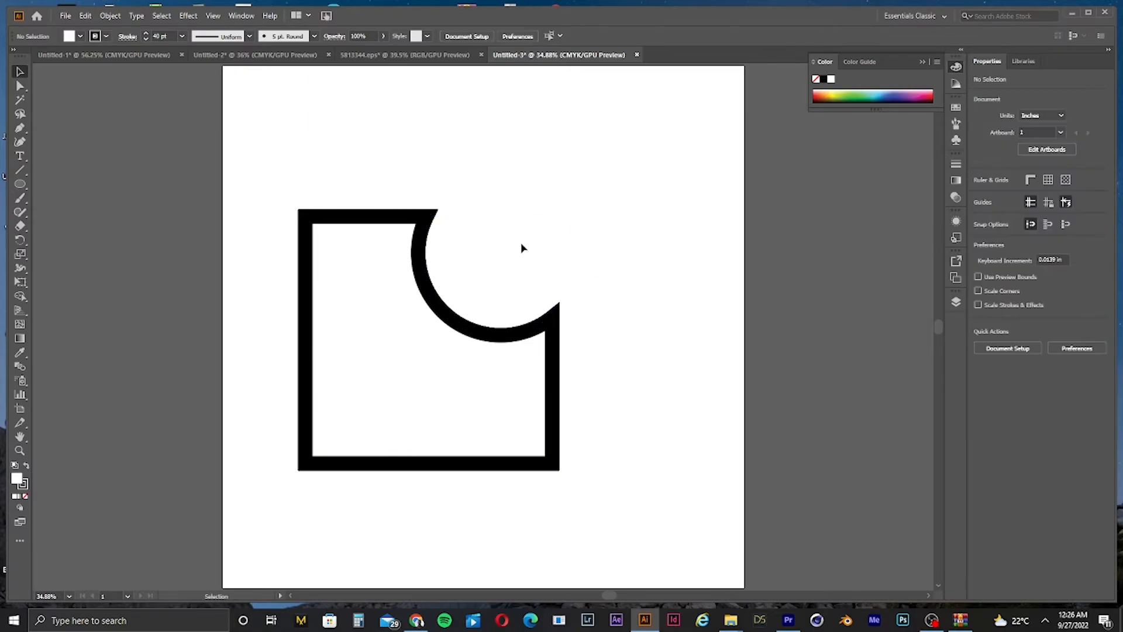
pyautogui.click(444, 316)
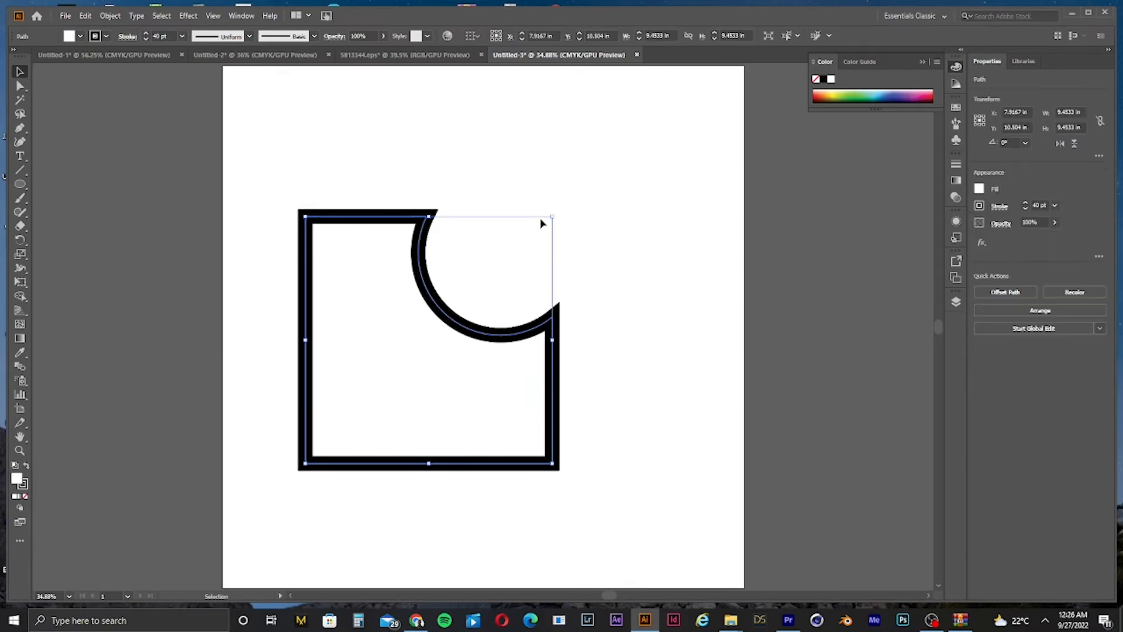
pyautogui.moveTo(555, 219); pyautogui.dragTo(486, 282)
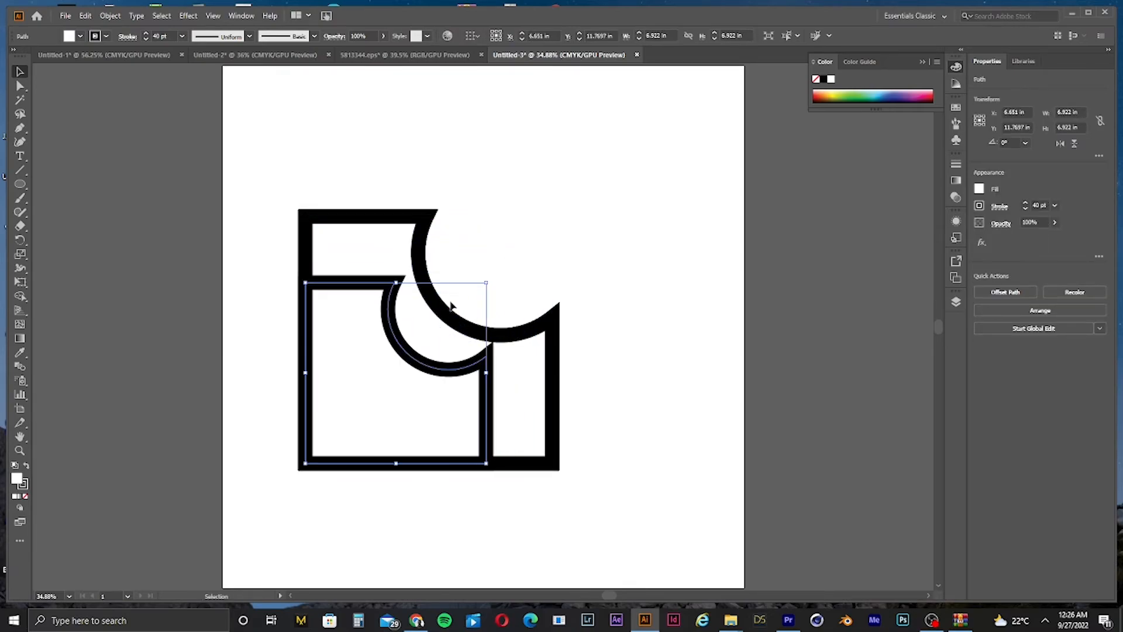
pyautogui.click(614, 274)
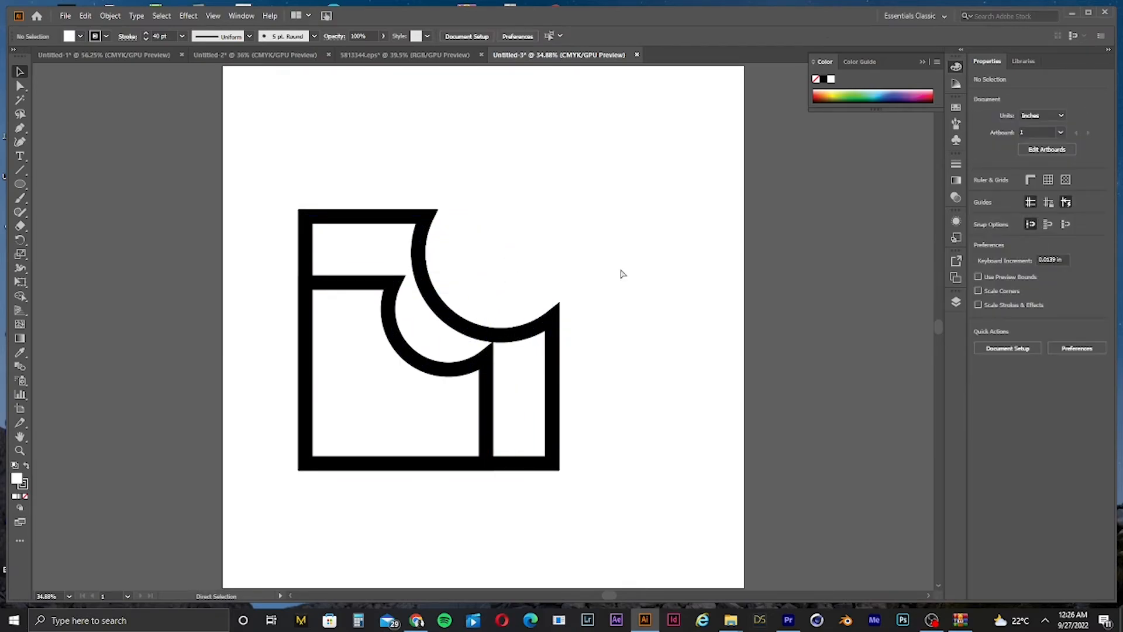
pyautogui.hotkey('ctrl', '-')
pyautogui.hotkey('ctrl', '=')
pyautogui.hotkey('ctrl', '-')
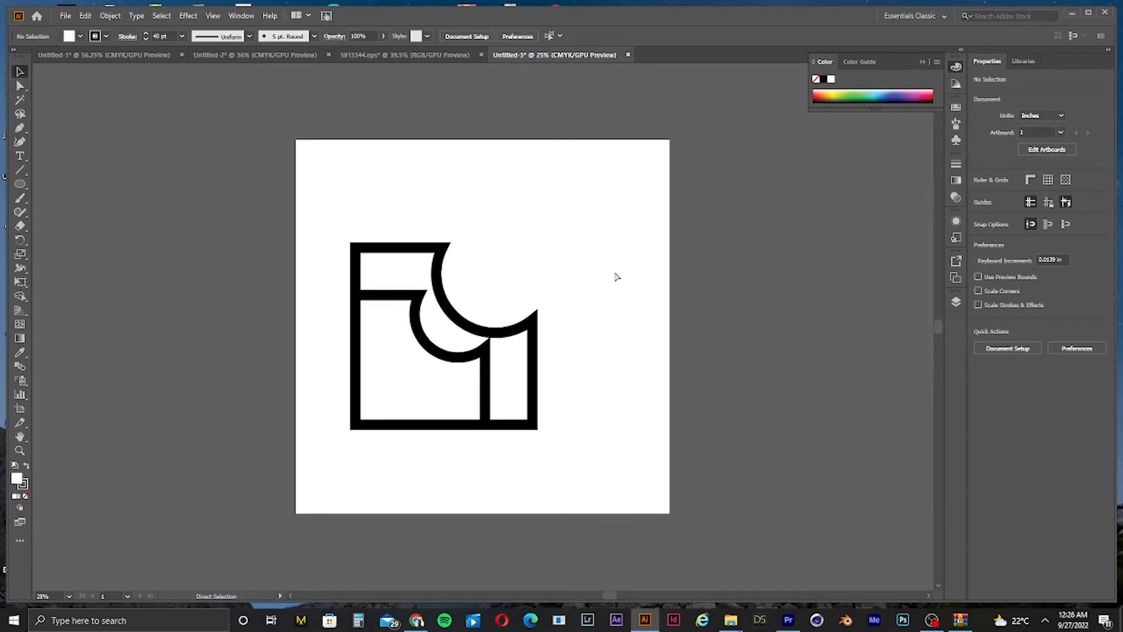
pyautogui.hotkey('ctrl', 'z')
pyautogui.scroll(1, 571, 345)
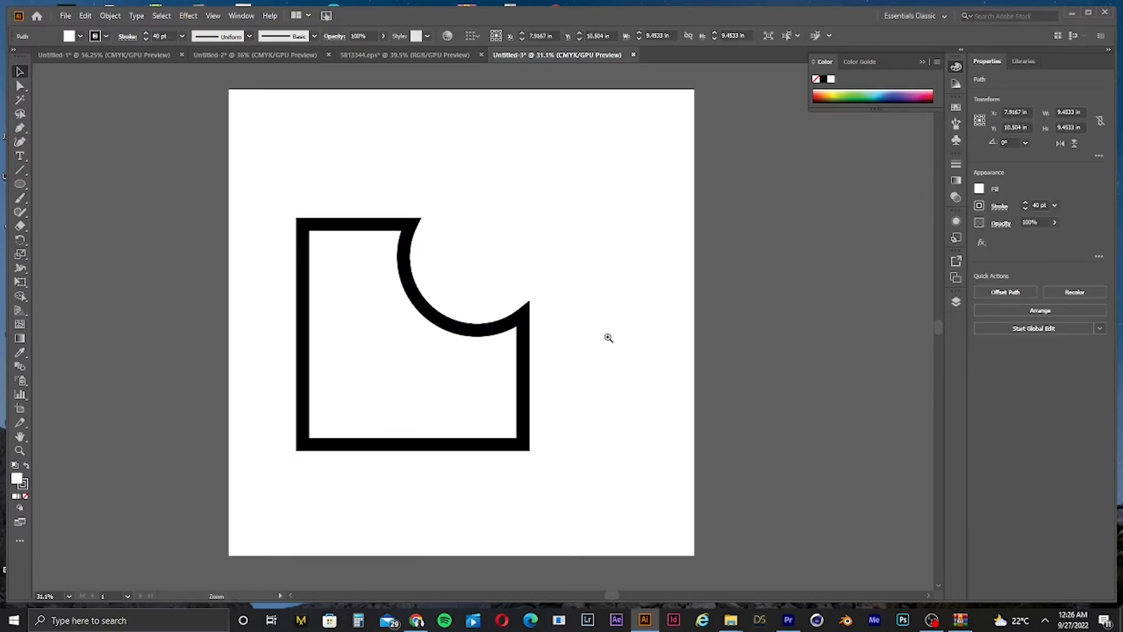
# Step: Scale a copy of the notched shape to about 6.3 in and try deleting its curve anchor points with the Delete Anchor Point tool, then undo both
pyautogui.press('v')
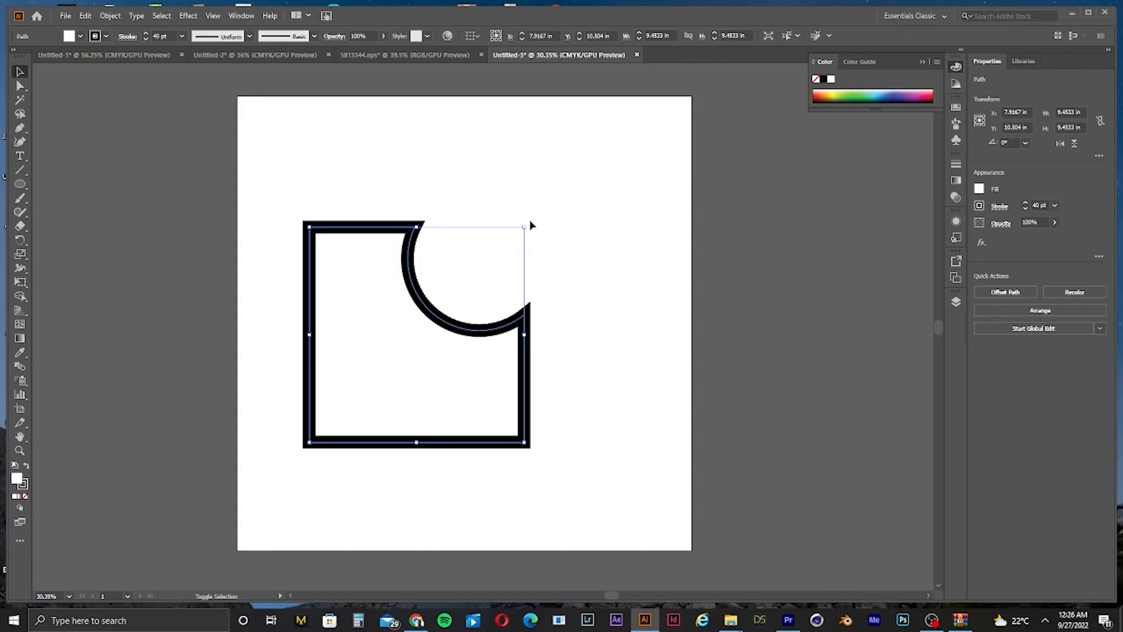
pyautogui.moveTo(525, 229); pyautogui.dragTo(490, 266)
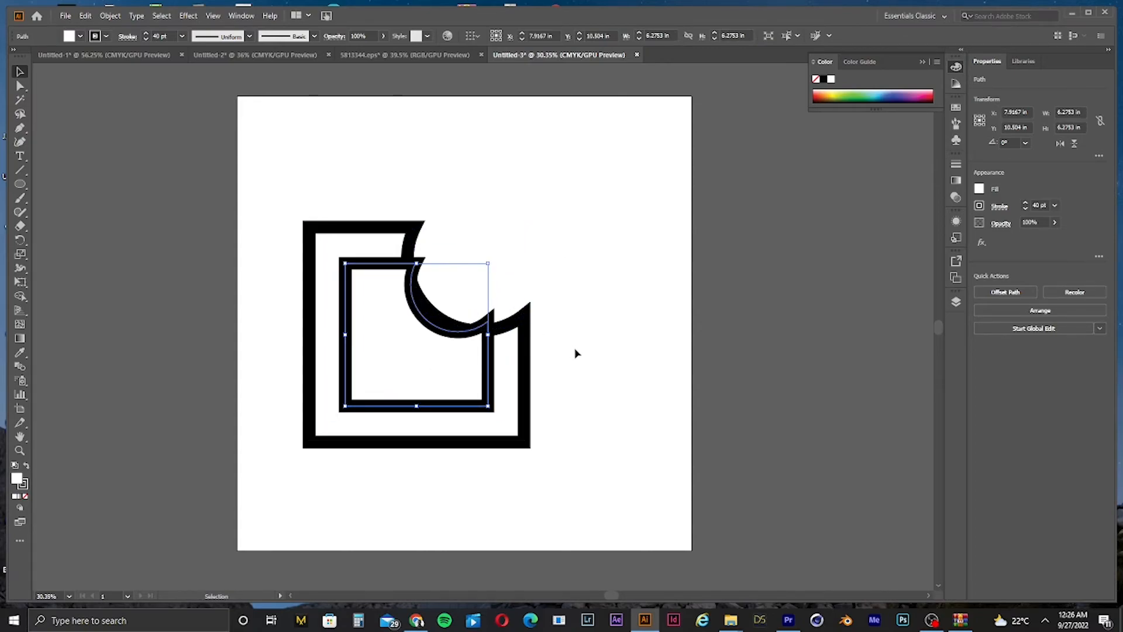
pyautogui.click(20, 127)
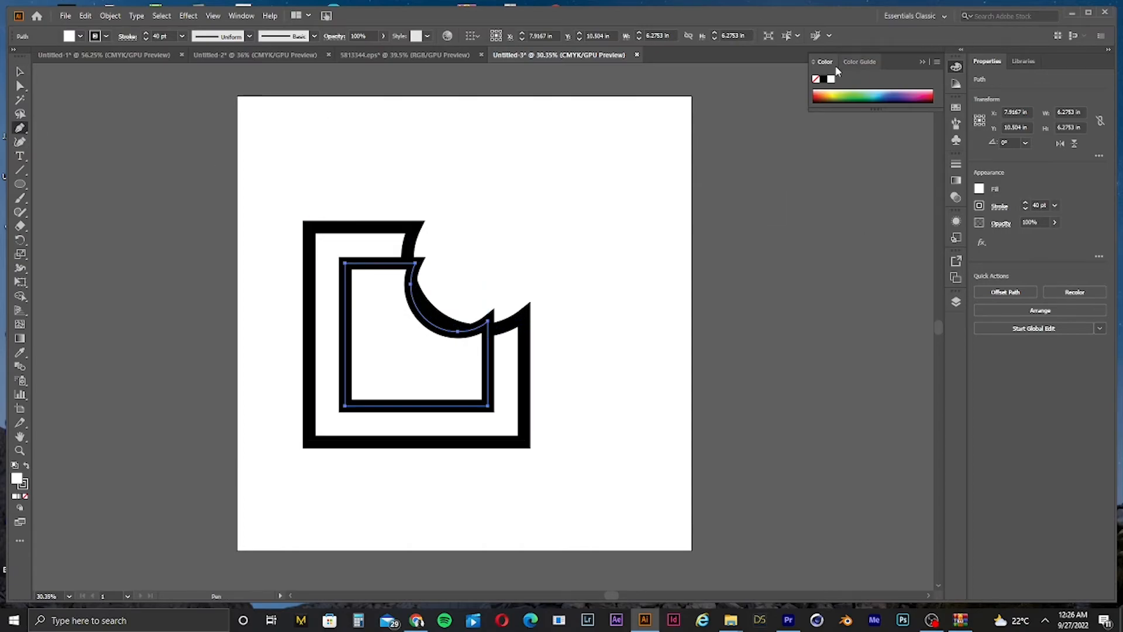
pyautogui.click(20, 128)
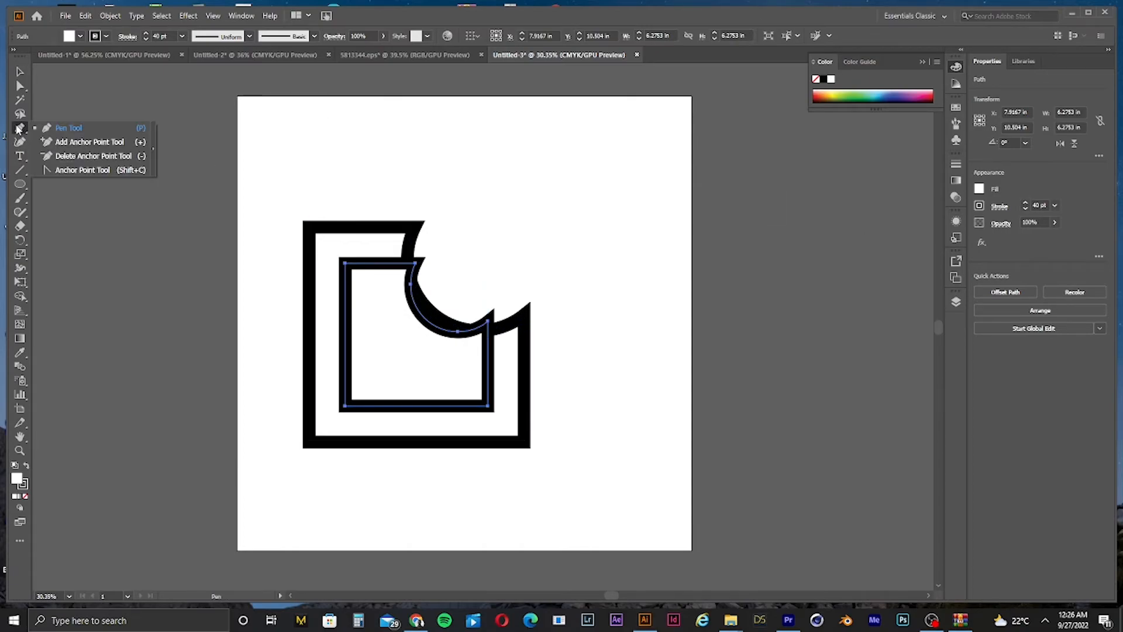
pyautogui.click(66, 156)
pyautogui.click(458, 332)
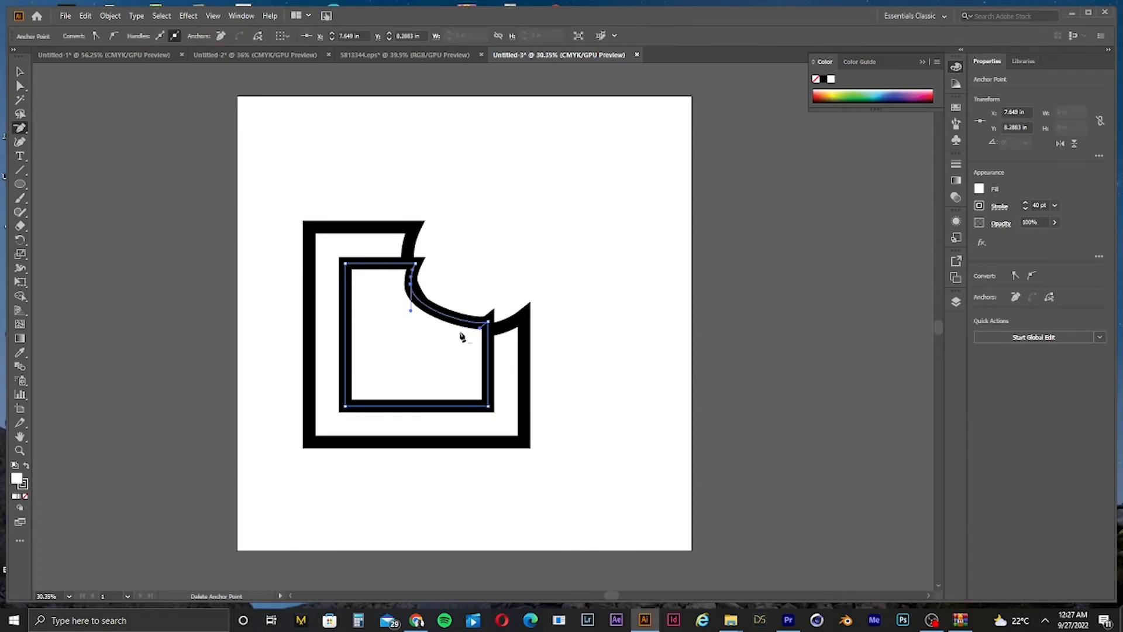
pyautogui.click(413, 298)
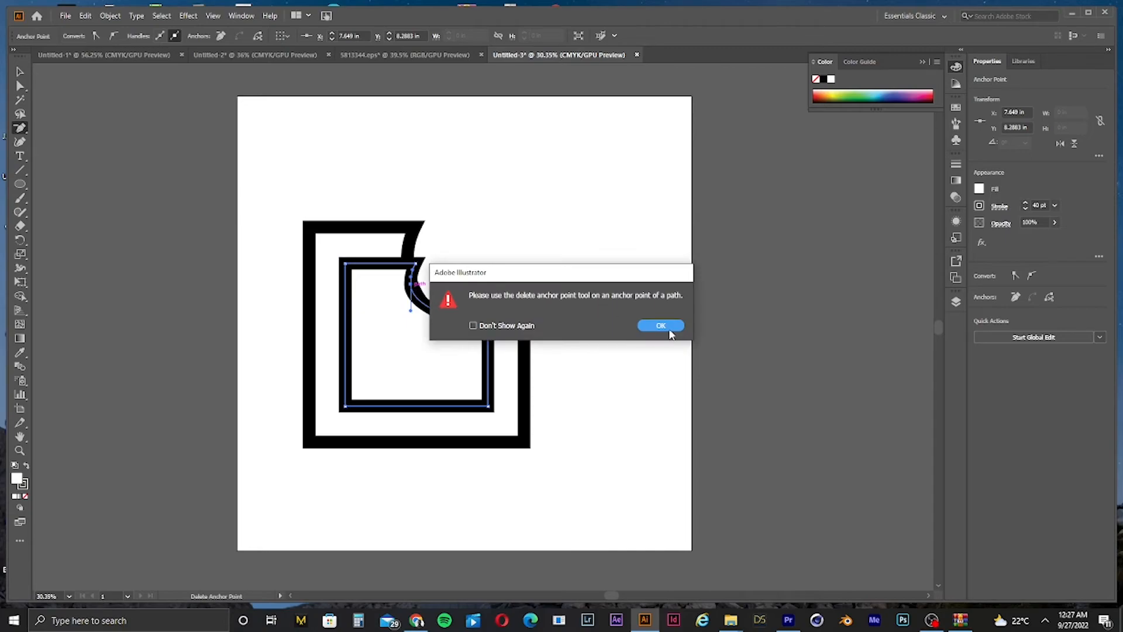
pyautogui.click(661, 326)
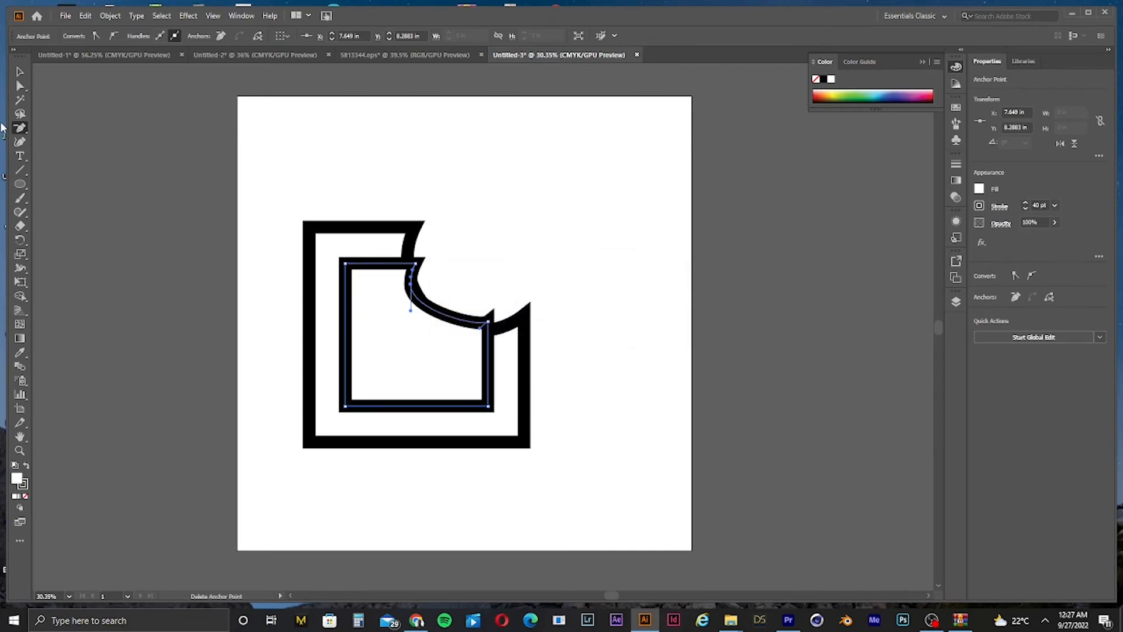
pyautogui.hotkey('ctrl', 'z')
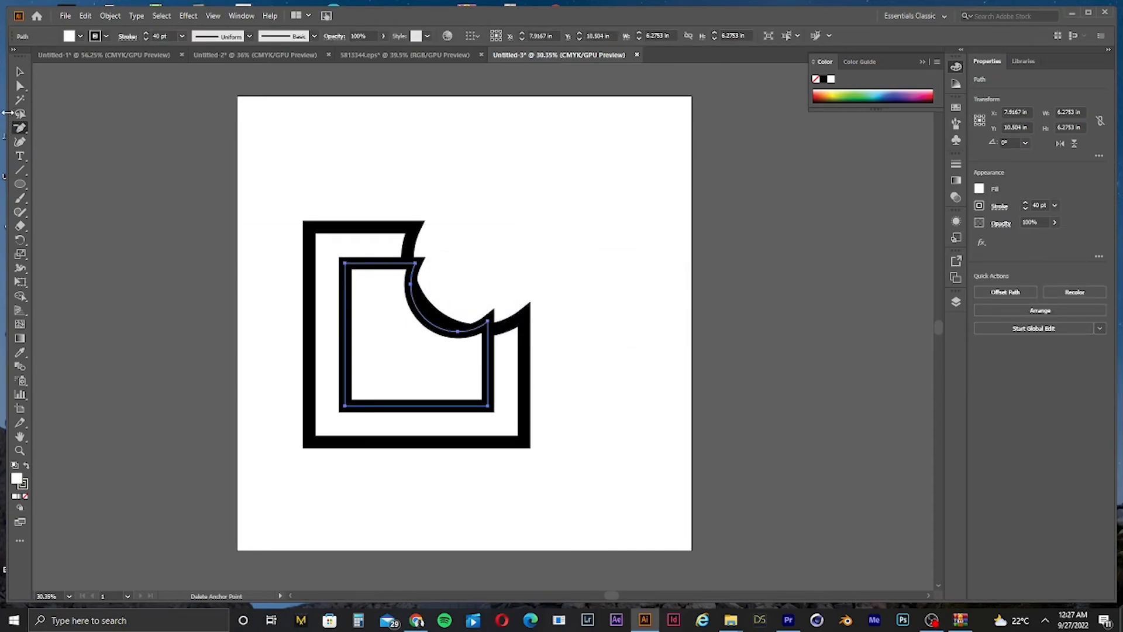
pyautogui.hotkey('ctrl', 'z')
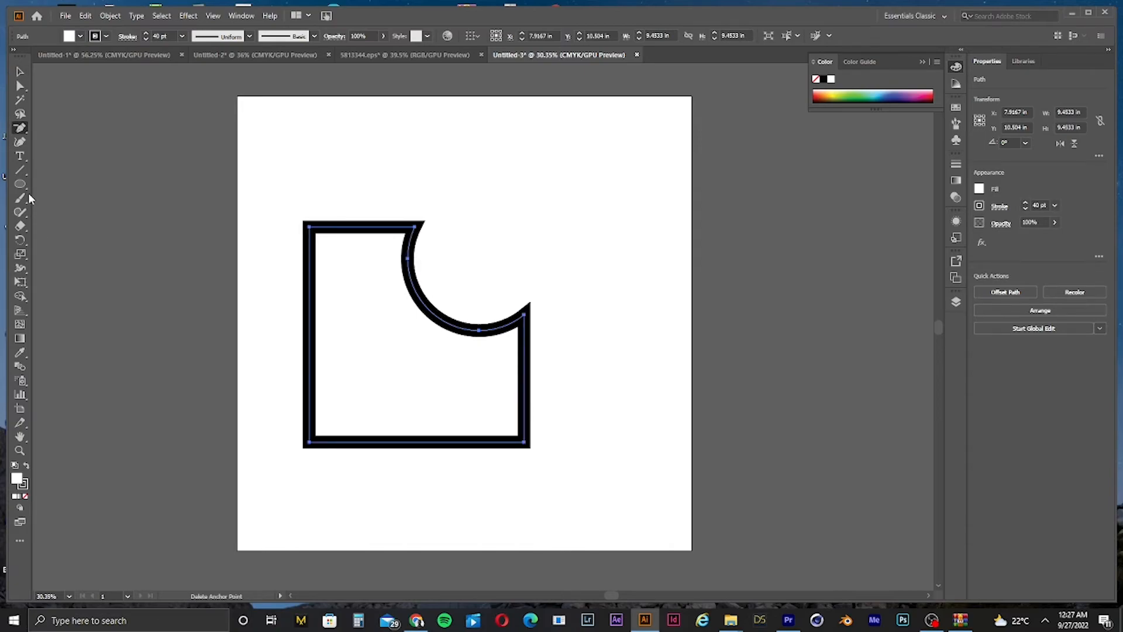
# Step: Draw a rectangle about 6 by 9.6 in over the notched shape's left area
pyautogui.moveTo(18, 186); pyautogui.dragTo(65, 186)
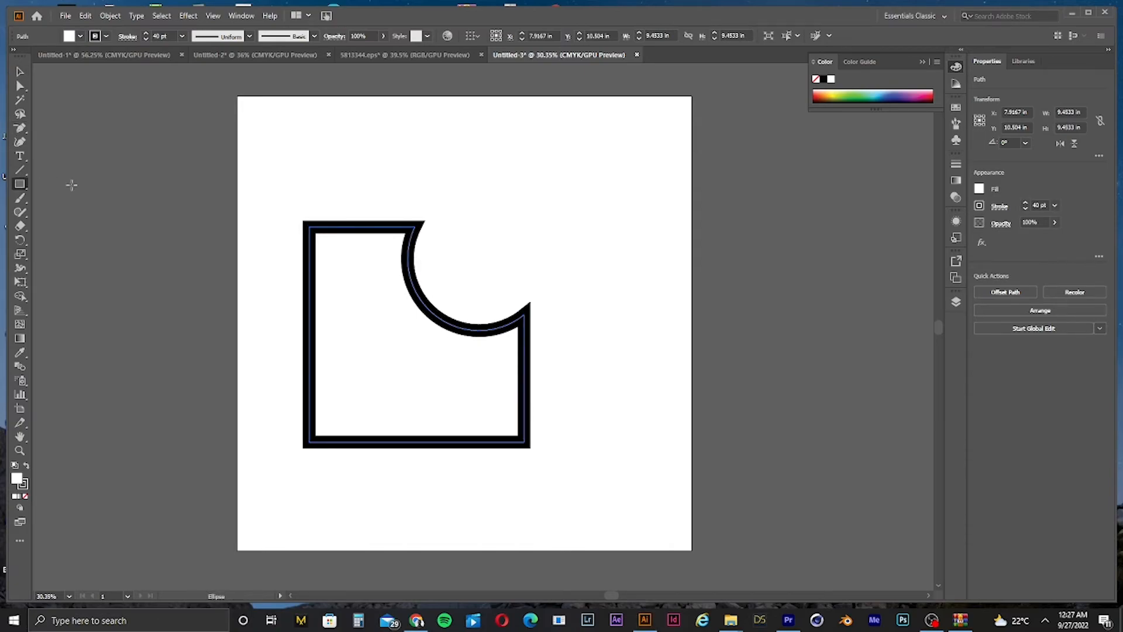
pyautogui.moveTo(357, 195)
pyautogui.mouseDown()
pyautogui.moveTo(534, 359)
pyautogui.moveTo(534, 376)
pyautogui.moveTo(470, 403)
pyautogui.moveTo(536, 411)
pyautogui.moveTo(477, 411)
pyautogui.moveTo(486, 412)
pyautogui.mouseUp()
pyautogui.click(19, 71)
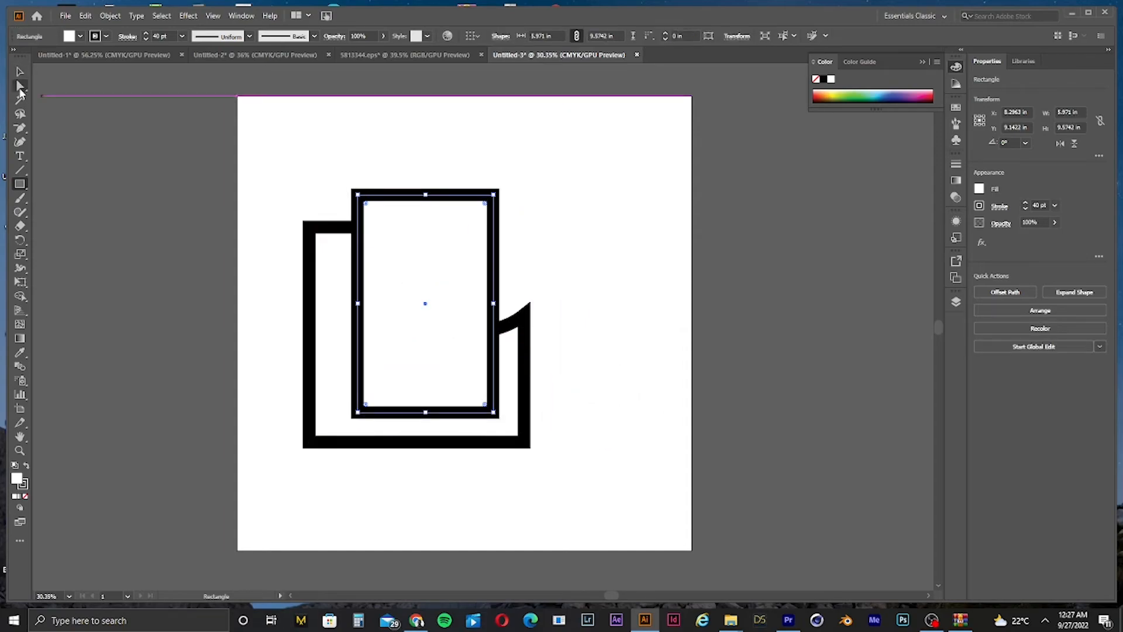
pyautogui.moveTo(677, 250); pyautogui.dragTo(315, 432)
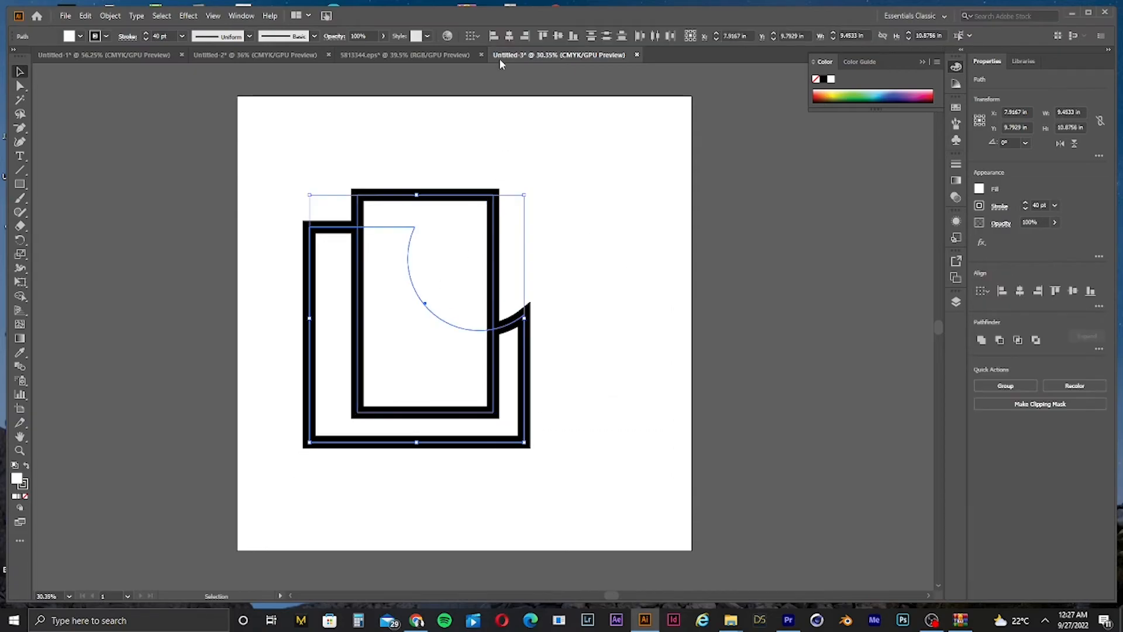
# Step: Select the new rectangle and set its fill to none
pyautogui.click(509, 36)
pyautogui.click(539, 245)
pyautogui.click(474, 268)
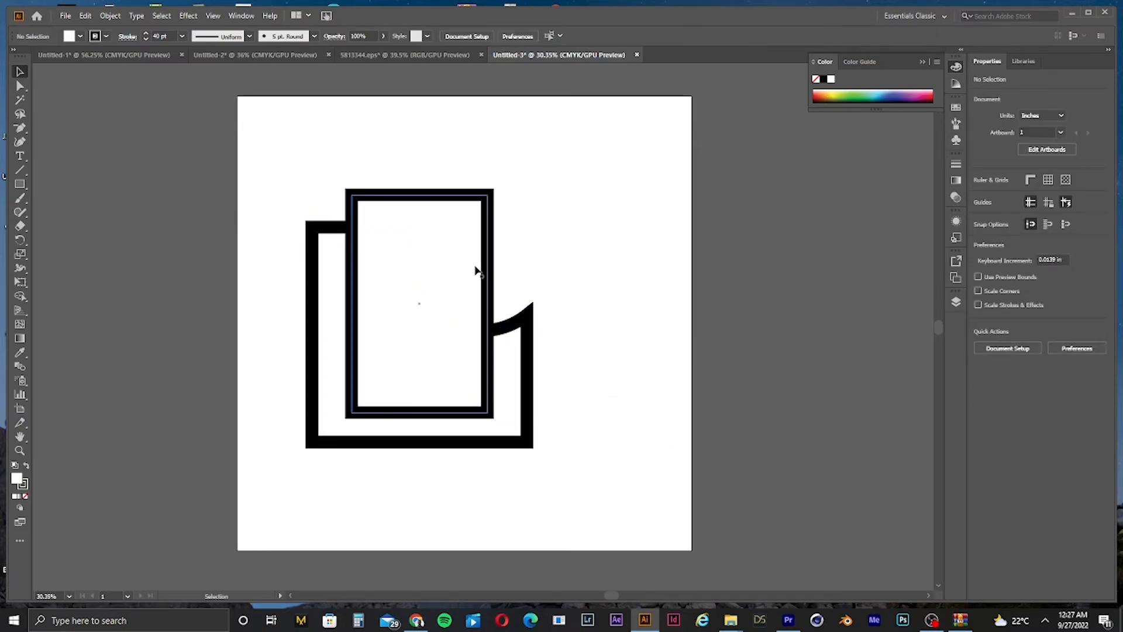
pyautogui.click(80, 35)
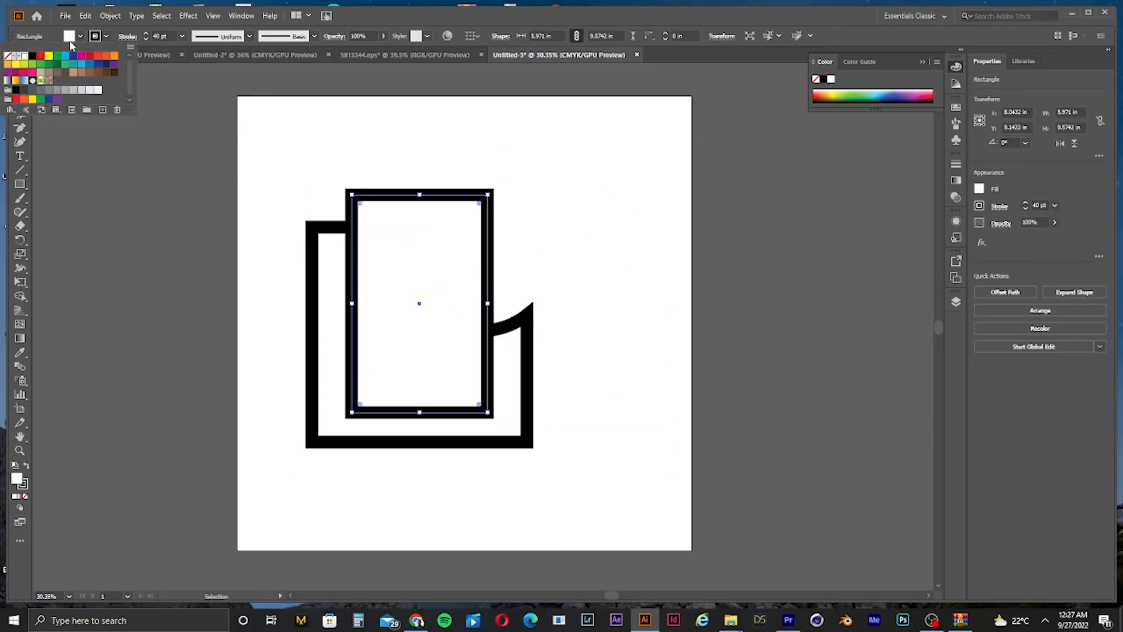
pyautogui.click(7, 56)
pyautogui.click(309, 124)
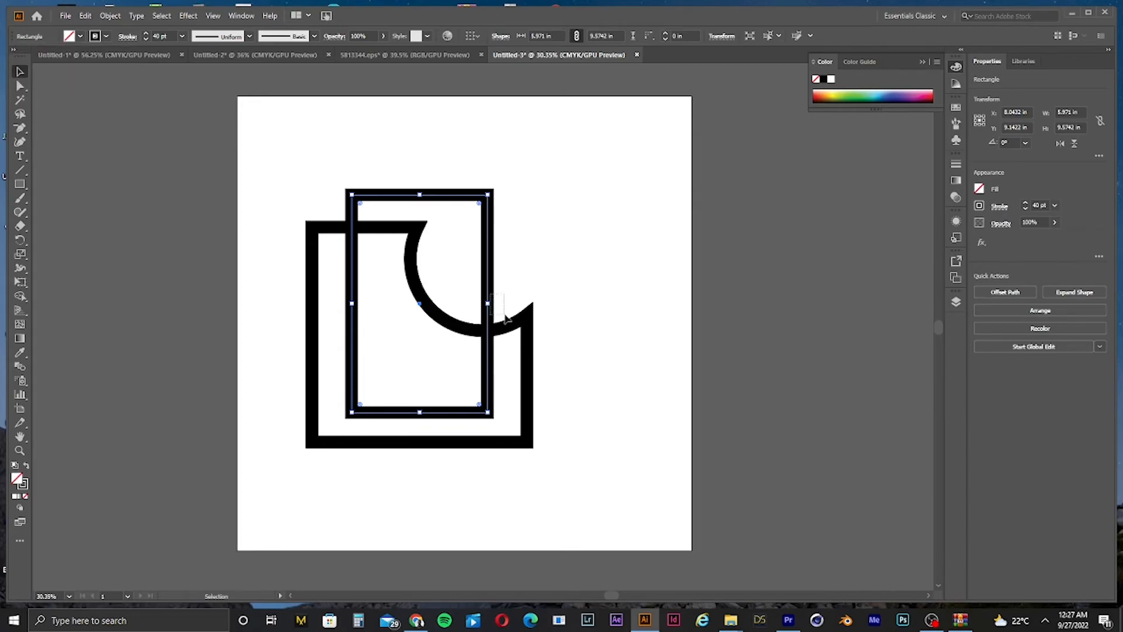
# Step: Nudge the rectangle up and resize it into a 5.971 in square inside the notched shape
pyautogui.click(536, 285)
pyautogui.click(495, 210)
pyautogui.press('Up')
pyautogui.press('Up')
pyautogui.press('Up')
pyautogui.press('Up')
pyautogui.press('Up')
pyautogui.press('Up')
pyautogui.press('Up')
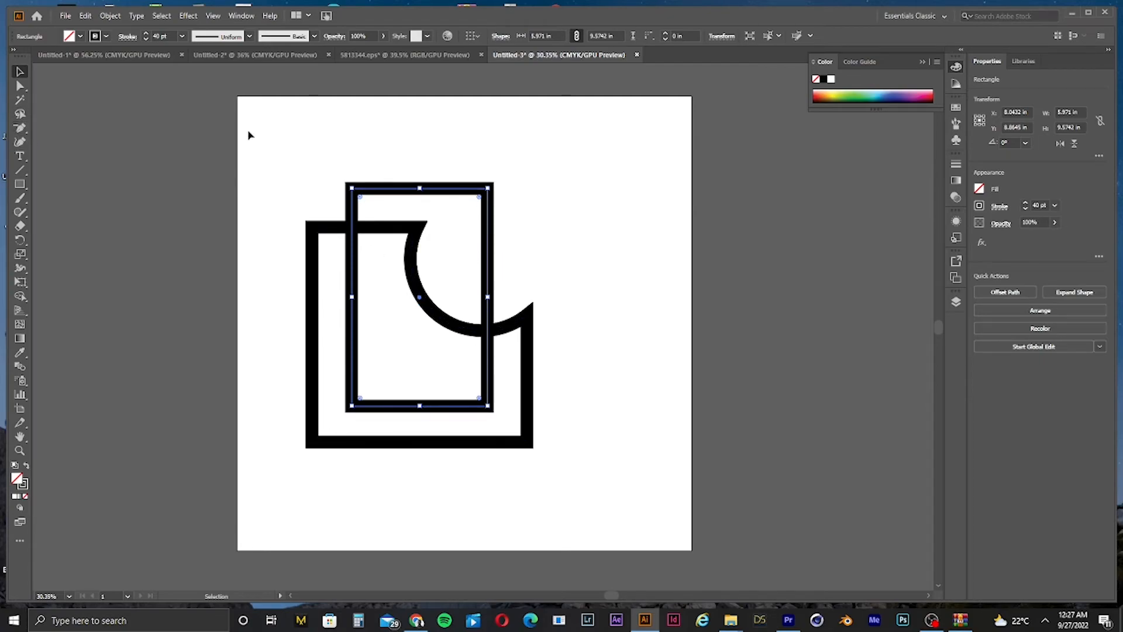
pyautogui.moveTo(420, 188); pyautogui.dragTo(420, 270)
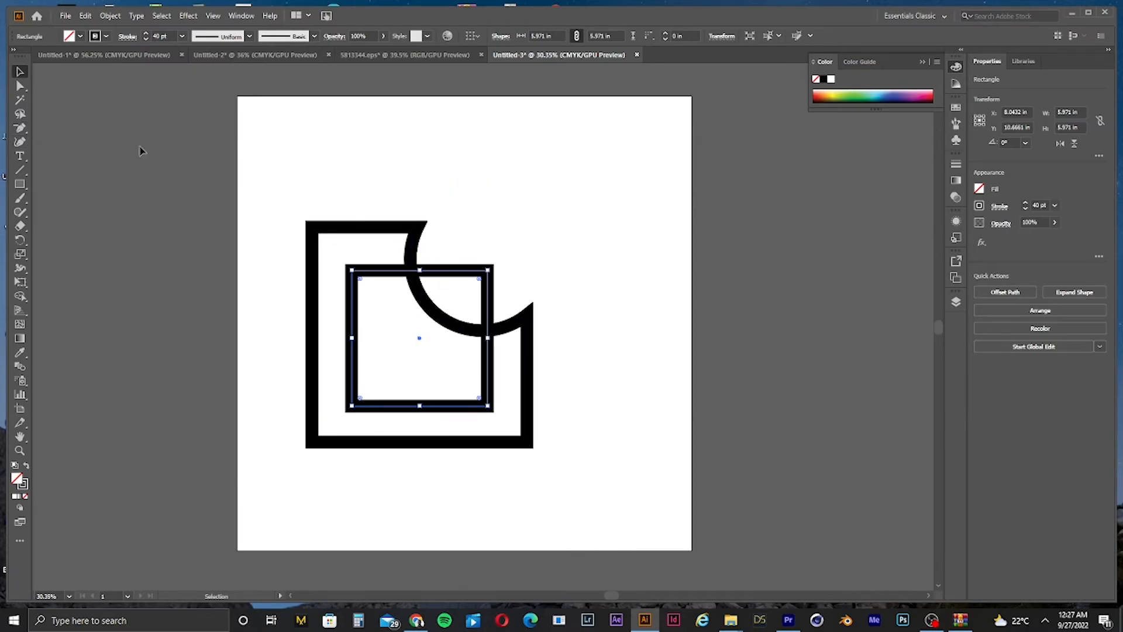
# Step: Select both shapes, align them, and expand their fills and strokes into outlines
pyautogui.click(549, 186)
pyautogui.moveTo(611, 238); pyautogui.dragTo(216, 492)
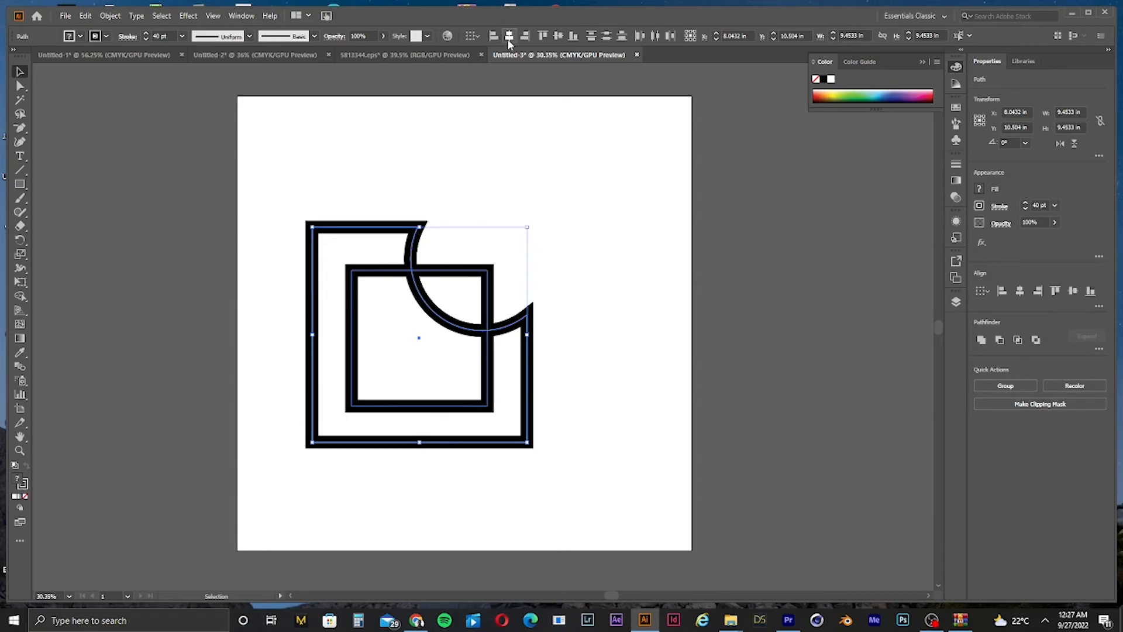
pyautogui.click(566, 37)
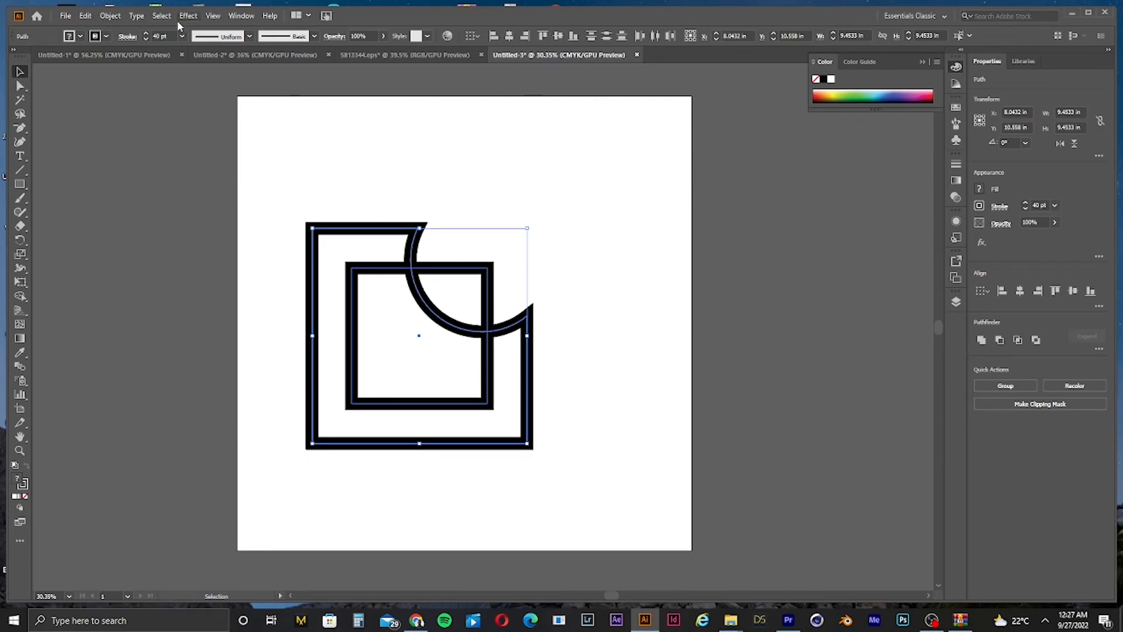
pyautogui.click(195, 17)
pyautogui.moveTo(110, 16)
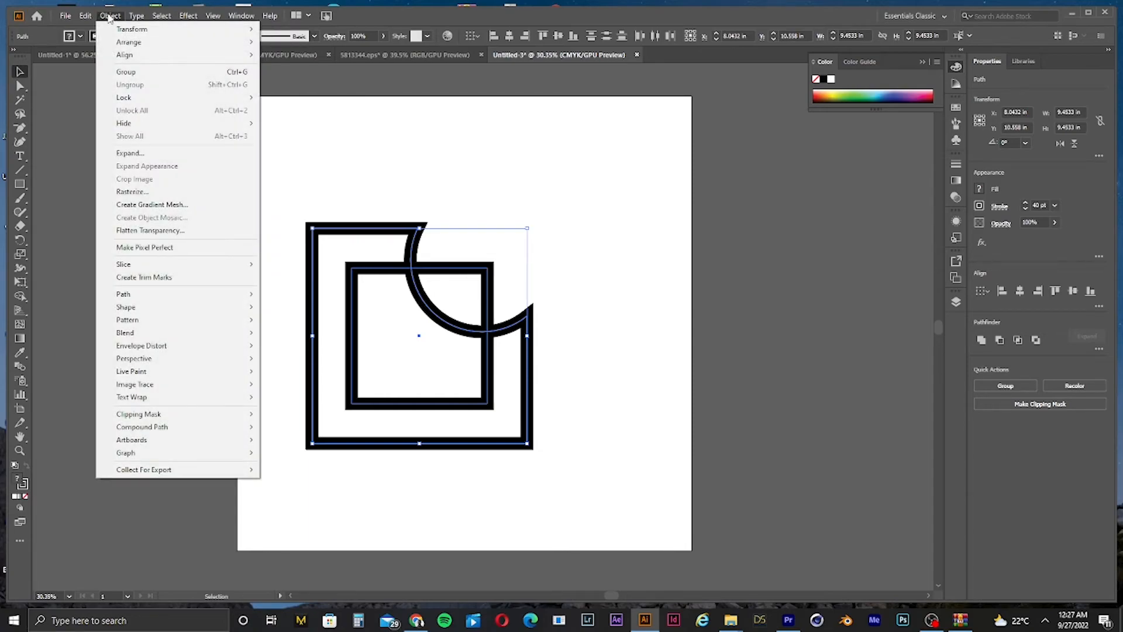
pyautogui.click(166, 153)
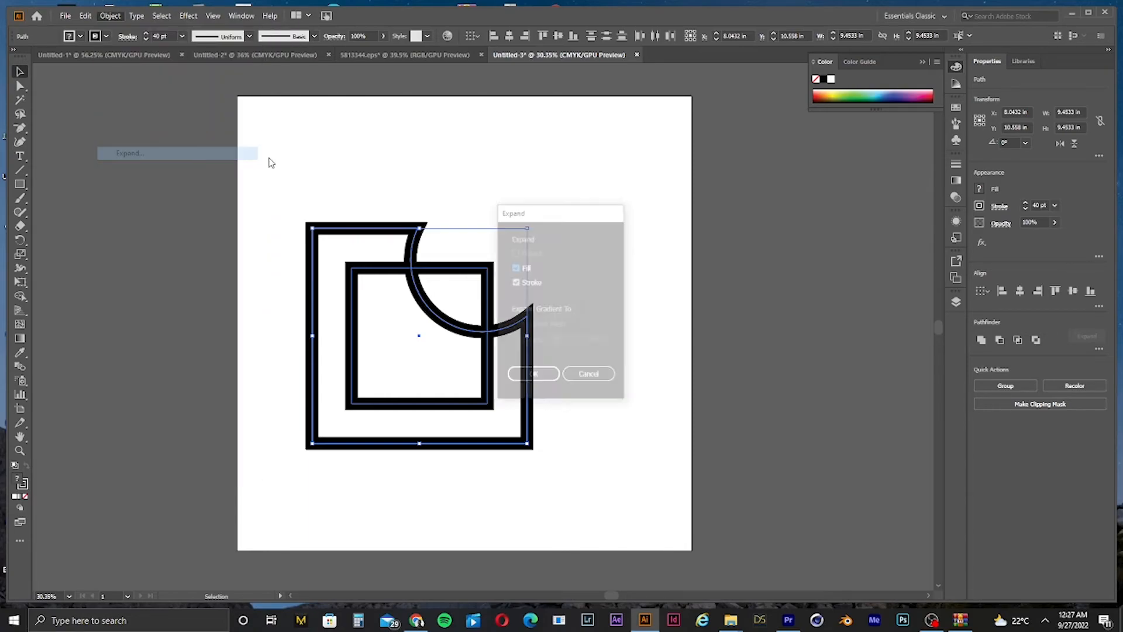
pyautogui.click(533, 376)
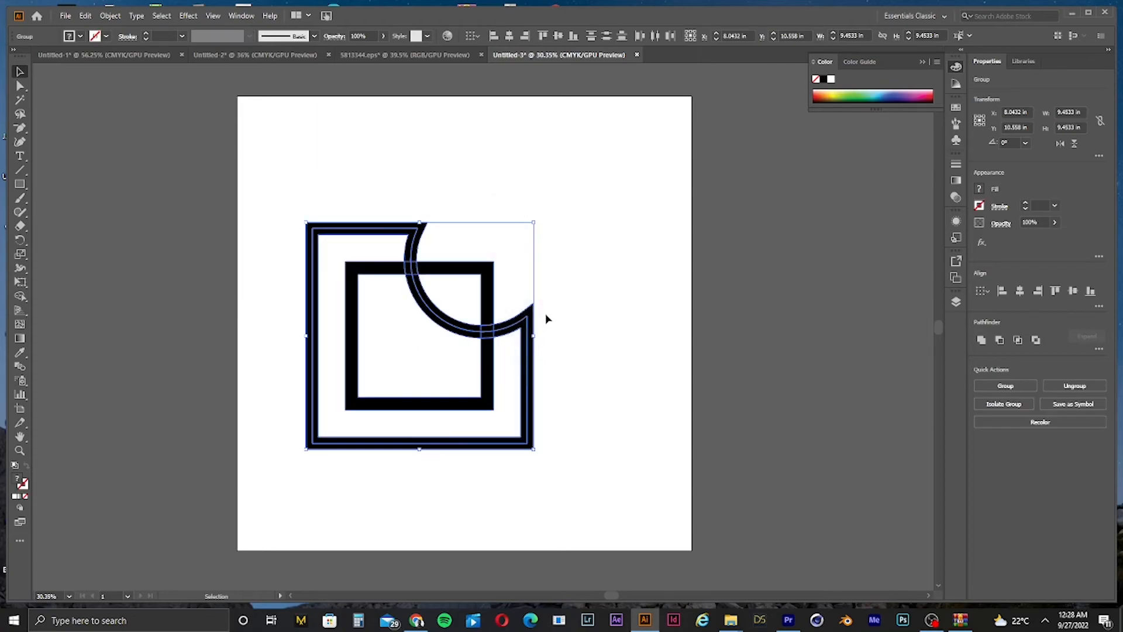
# Step: Use the Shape Builder to remove the inner square's corner overlapping the circular notch, then deselect
pyautogui.click(20, 296)
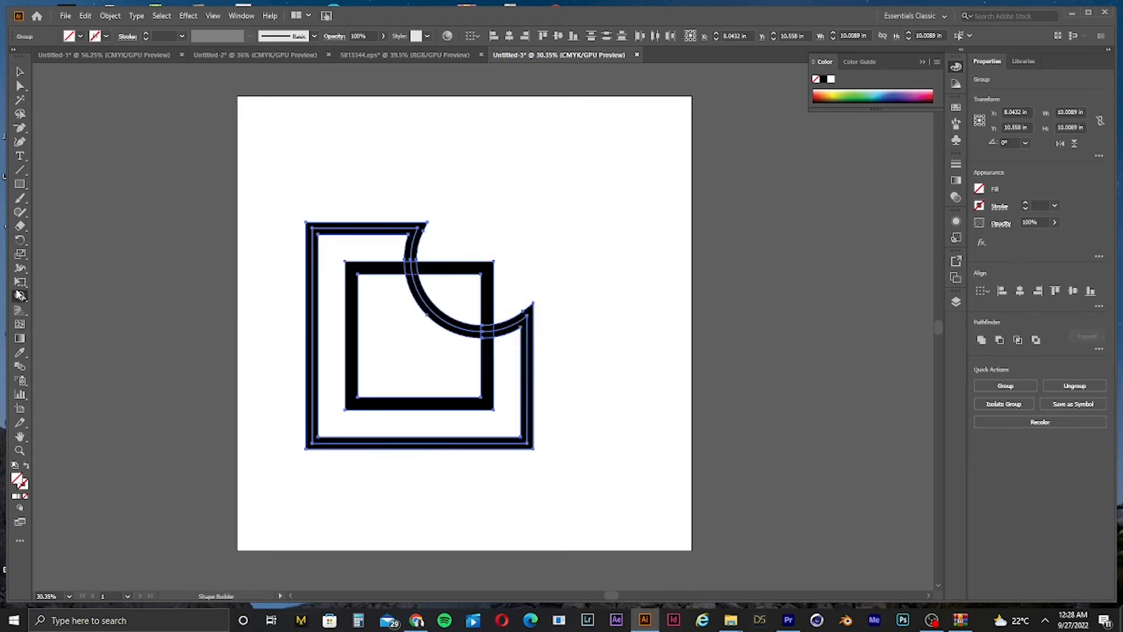
pyautogui.keyDown('alt'); pyautogui.click(485, 296); pyautogui.keyUp('alt')
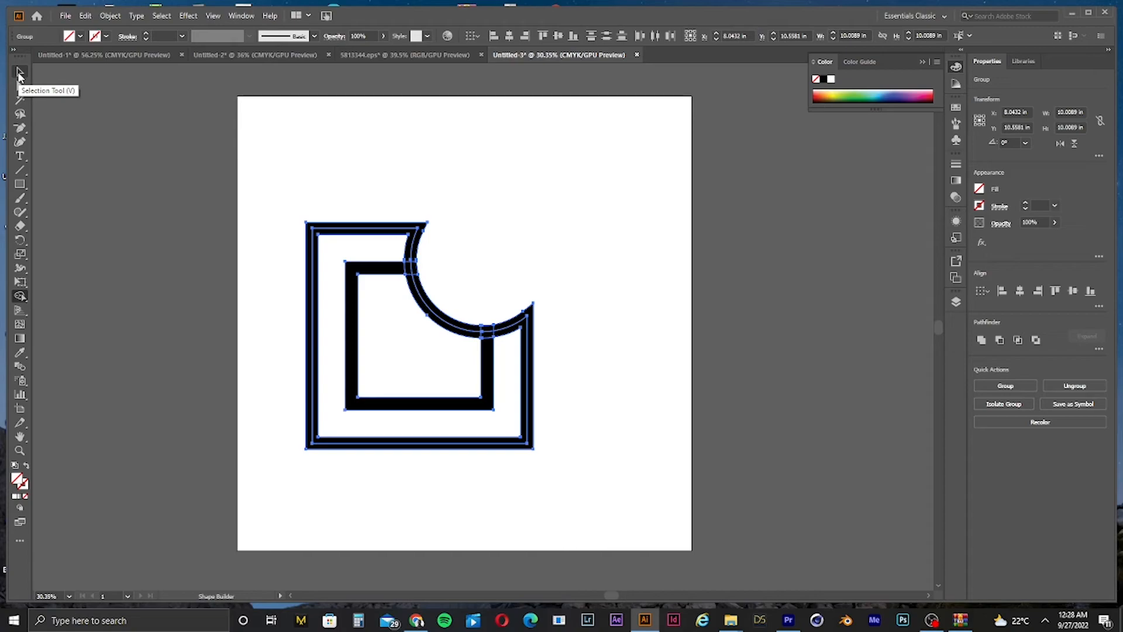
pyautogui.click(20, 74)
pyautogui.click(741, 220)
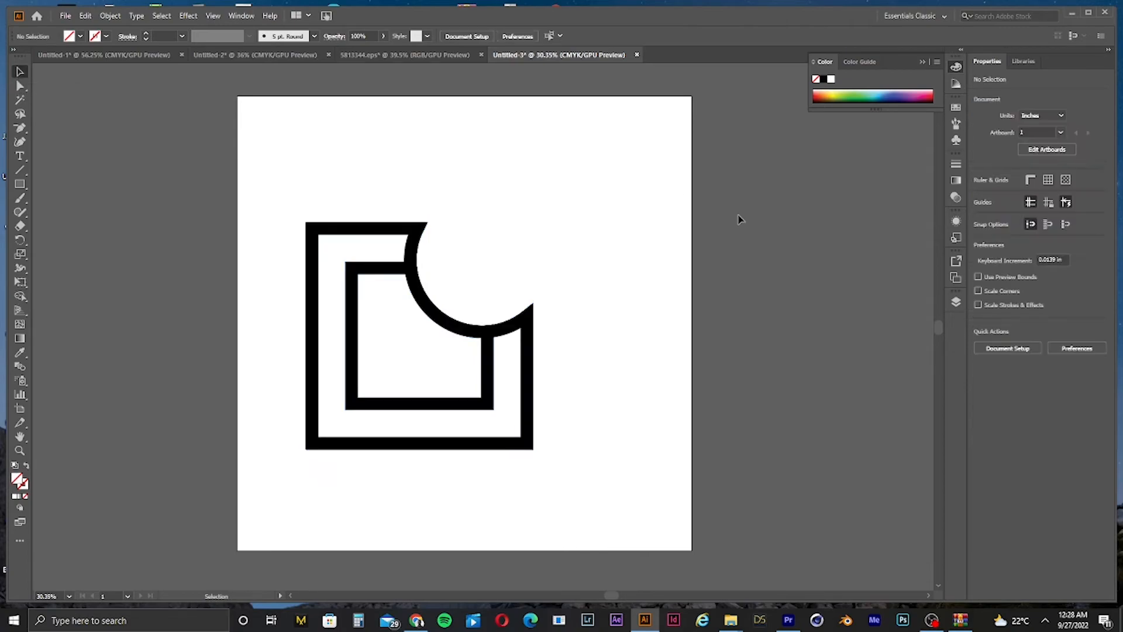
pyautogui.hotkey('ctrl', 'space')
pyautogui.moveTo(491, 321)
pyautogui.mouseDown()
pyautogui.moveTo(749, 296)
pyautogui.moveTo(403, 306)
pyautogui.moveTo(507, 303)
pyautogui.moveTo(456, 306)
pyautogui.moveTo(521, 328)
pyautogui.moveTo(494, 327)
pyautogui.mouseUp()
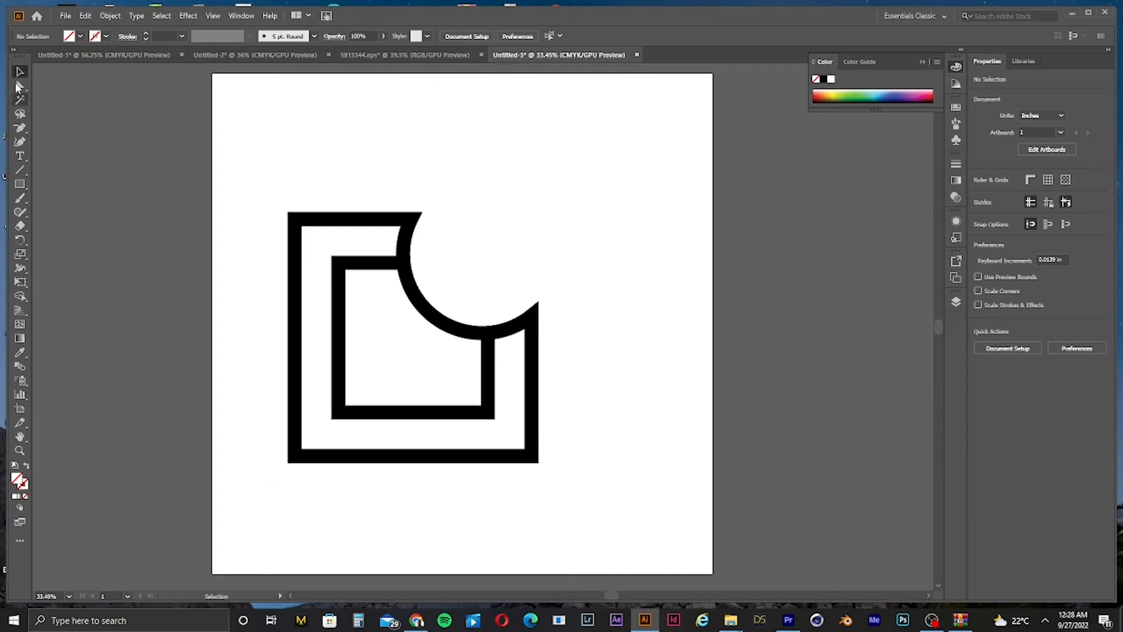
pyautogui.click(326, 220)
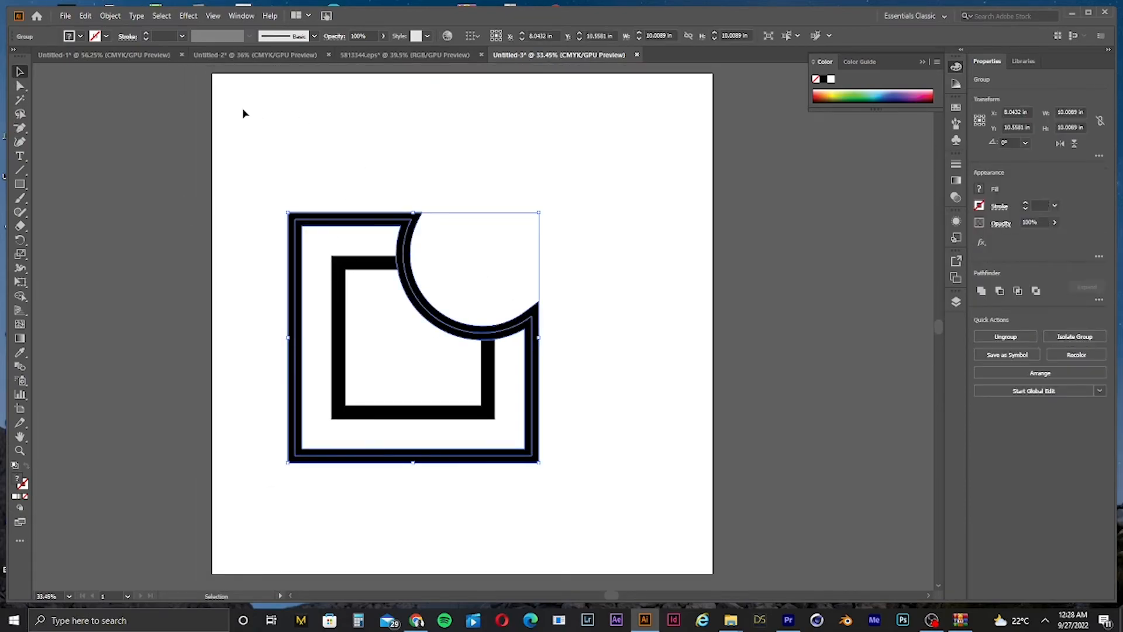
pyautogui.click(112, 20)
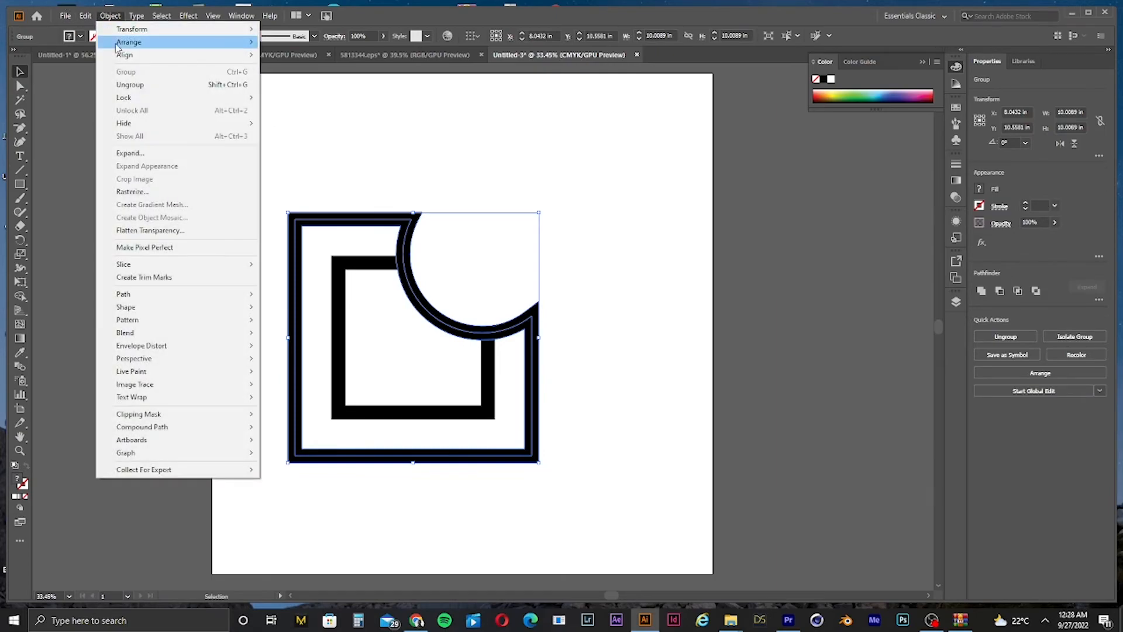
pyautogui.click(271, 109)
pyautogui.click(409, 248)
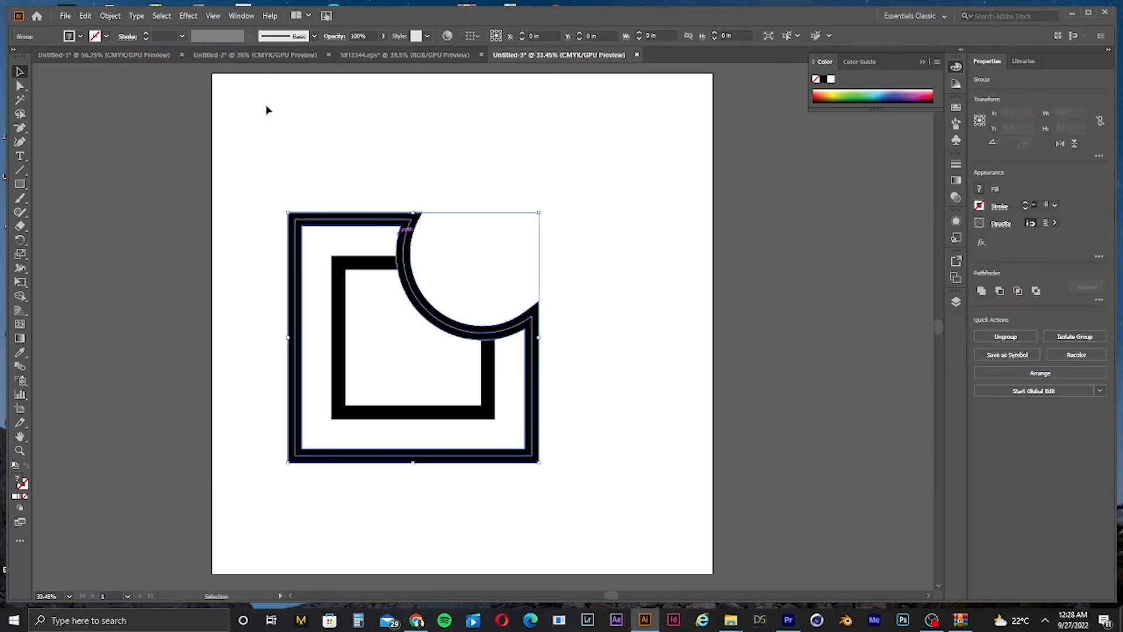
# Step: Increase the stroke weight of the selected notched shape group to 20 pt
pyautogui.click(145, 33)
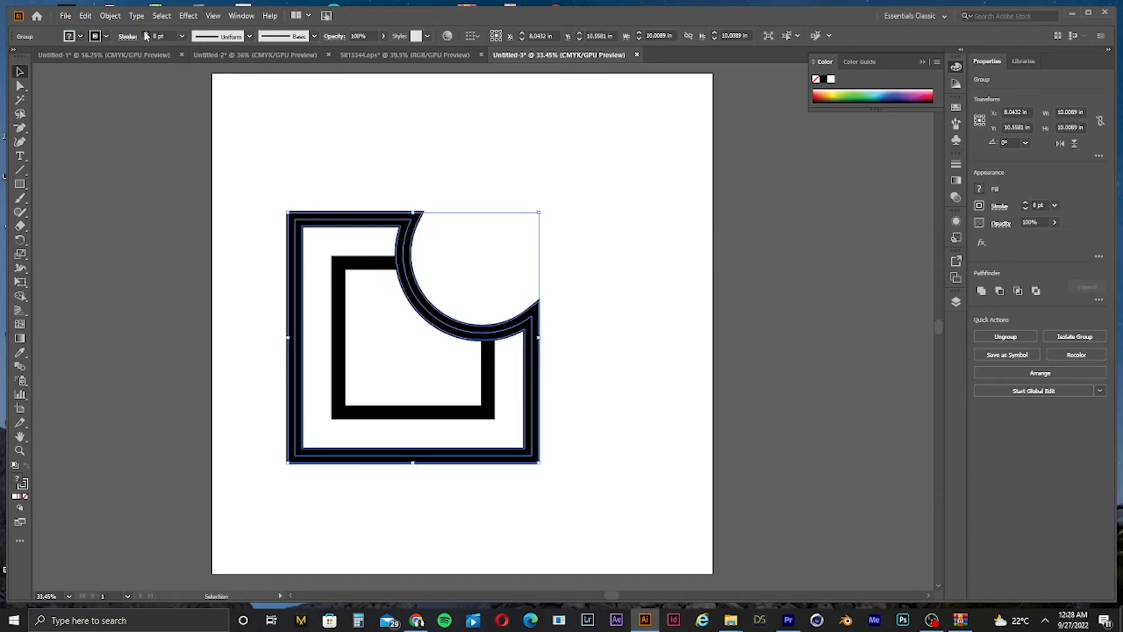
pyautogui.click(145, 34)
pyautogui.click(146, 34)
pyautogui.click(145, 34)
pyautogui.click(146, 34)
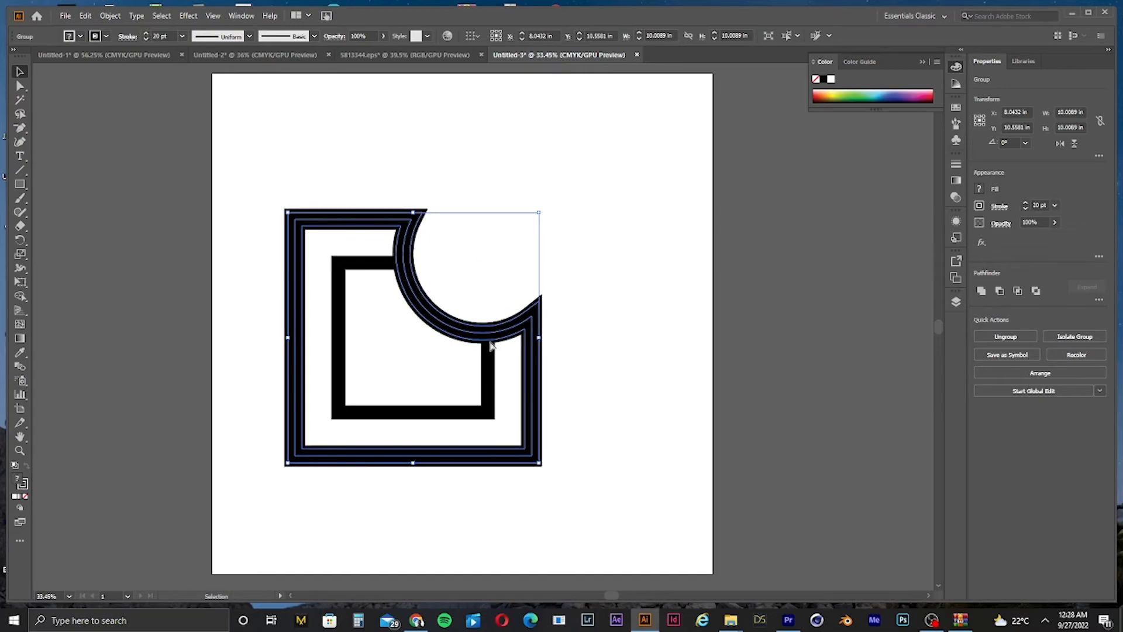
# Step: Expand the notched shape's fill and stroke into outlines
pyautogui.scroll(3, 473, 326)
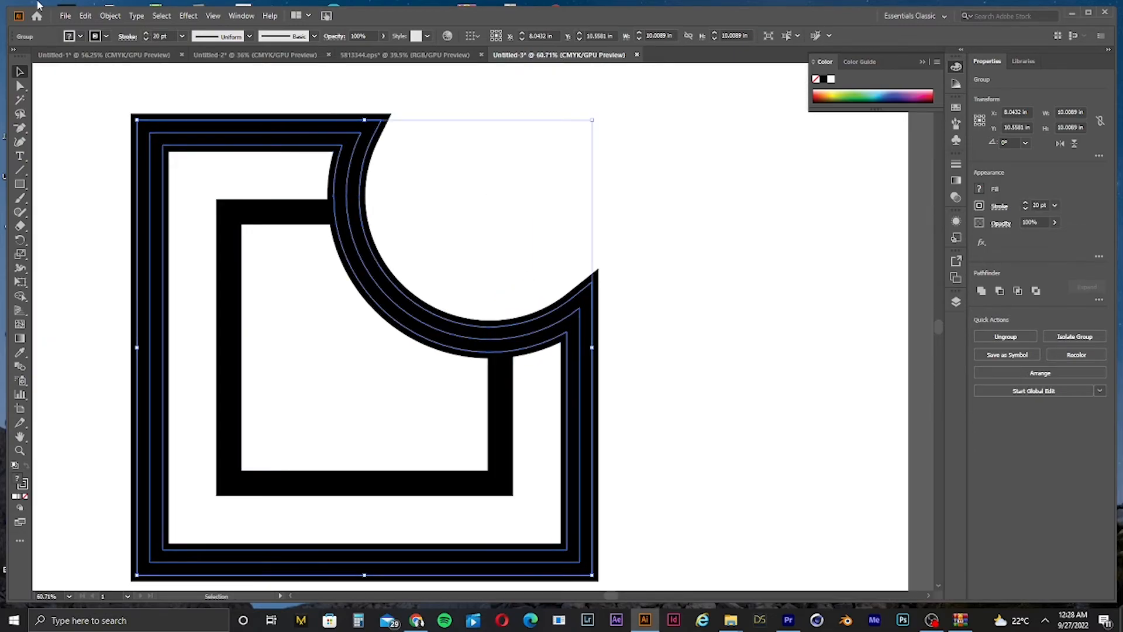
pyautogui.click(111, 16)
pyautogui.click(126, 154)
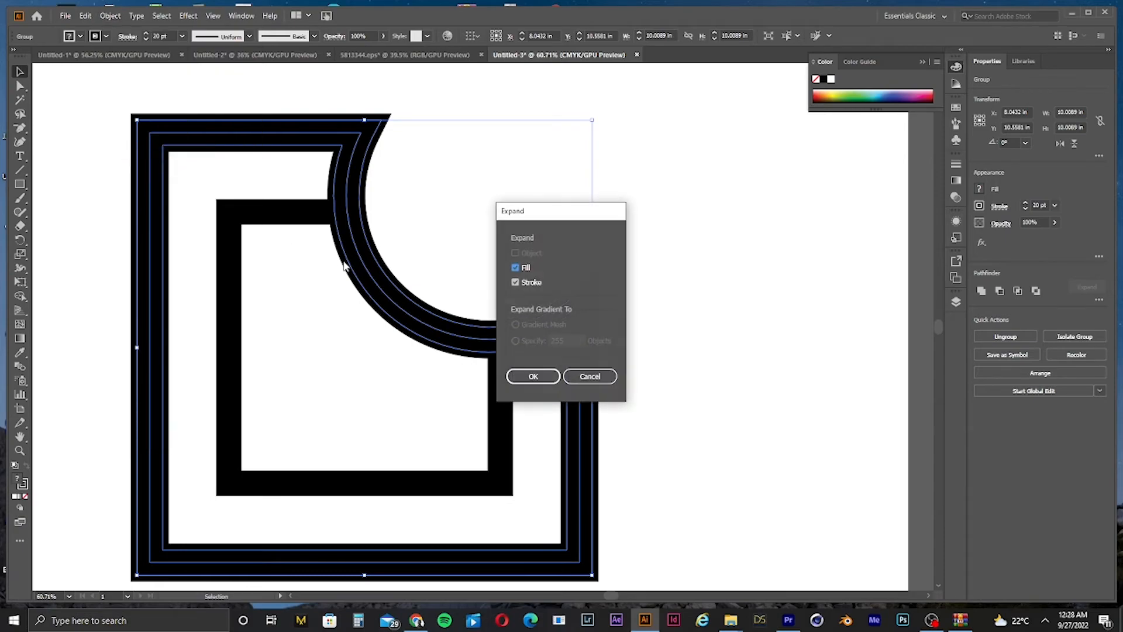
pyautogui.click(557, 378)
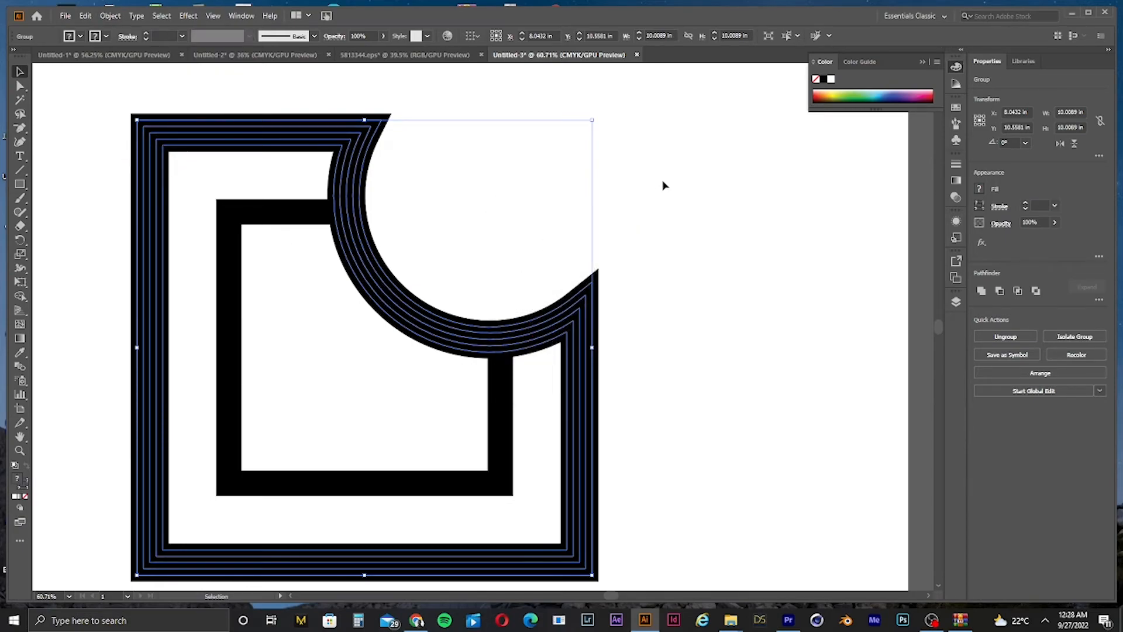
pyautogui.hotkey('ctrl', 'space')
pyautogui.moveTo(349, 211); pyautogui.dragTo(523, 217)
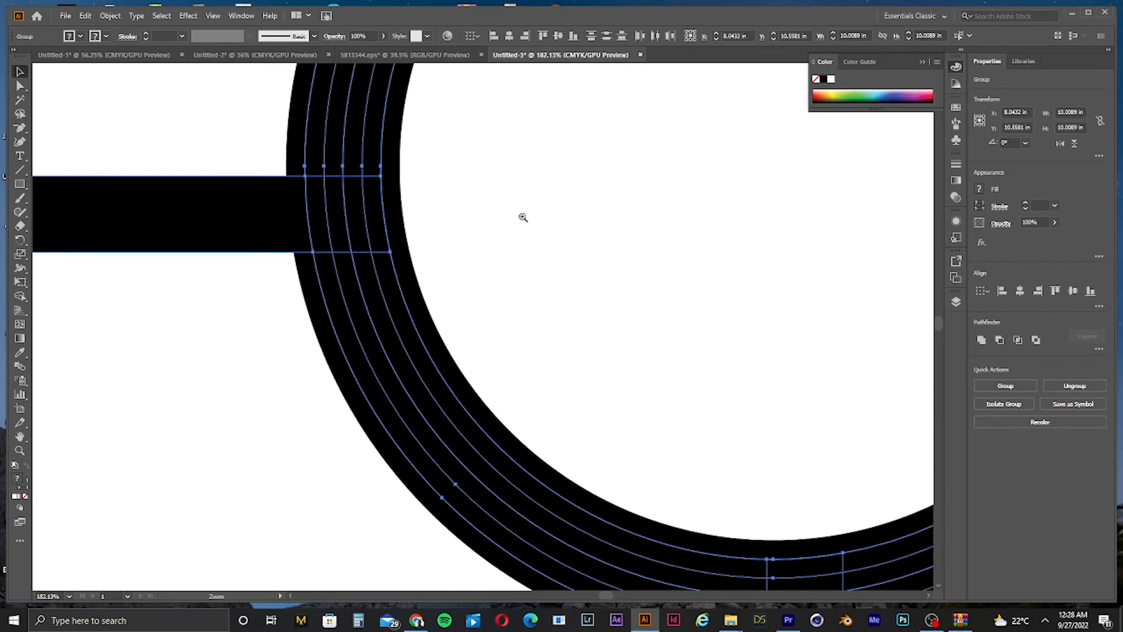
pyautogui.hotkey('ctrl', '0')
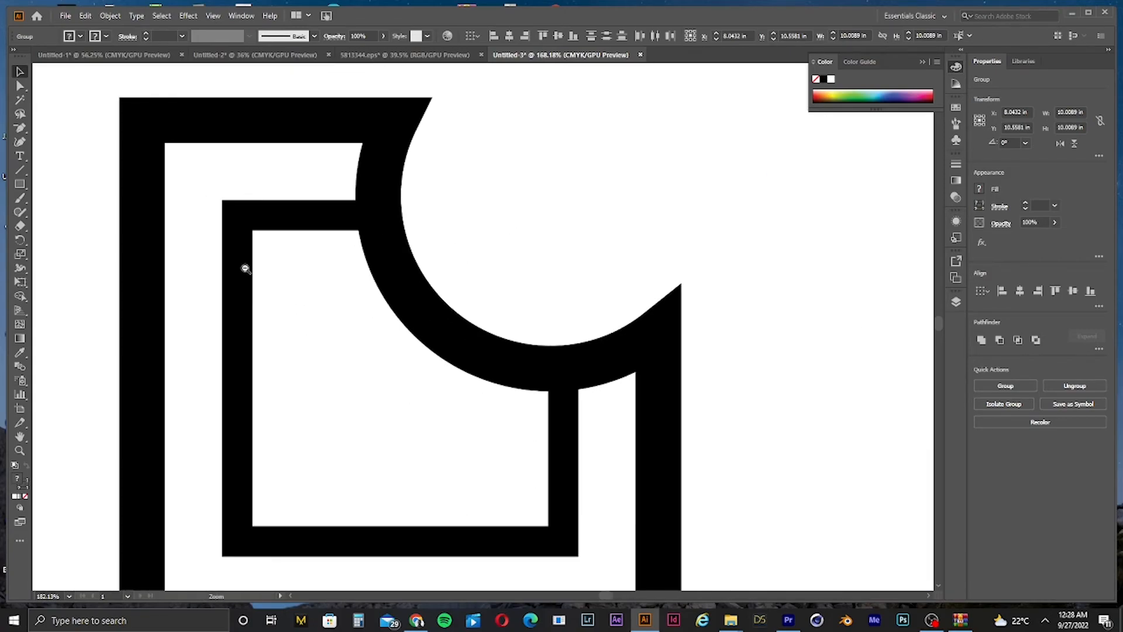
pyautogui.click(644, 264)
pyautogui.moveTo(561, 333); pyautogui.dragTo(669, 356)
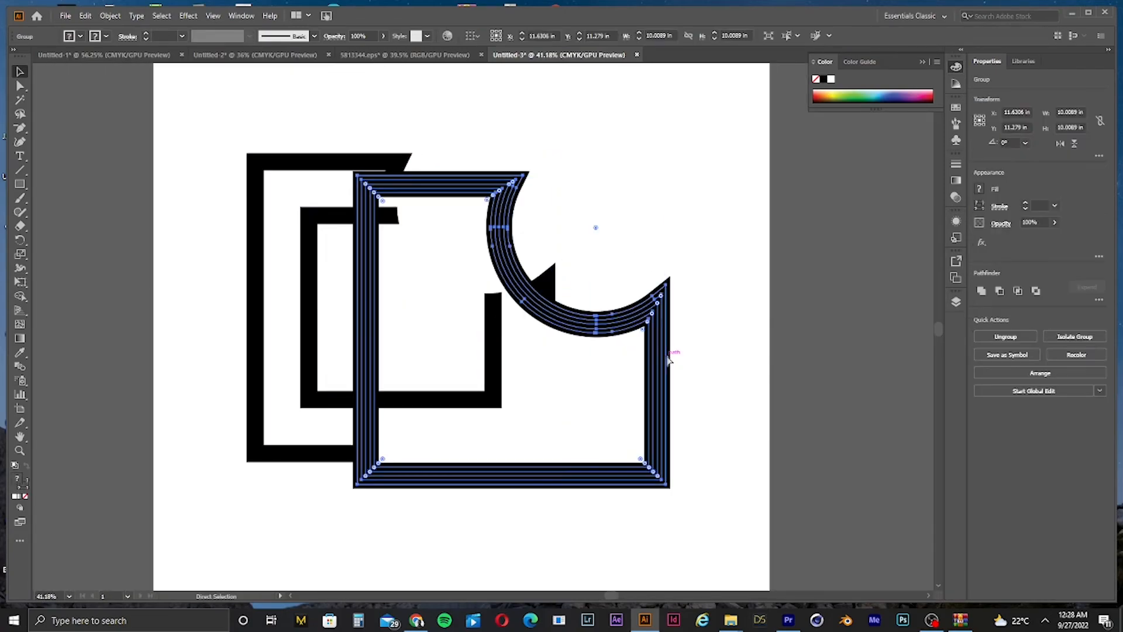
pyautogui.hotkey('ctrl', 'z')
# Step: Ungroup the expanded shape and try repositioning its inner outline path
pyautogui.rightClick(459, 291)
pyautogui.click(522, 390)
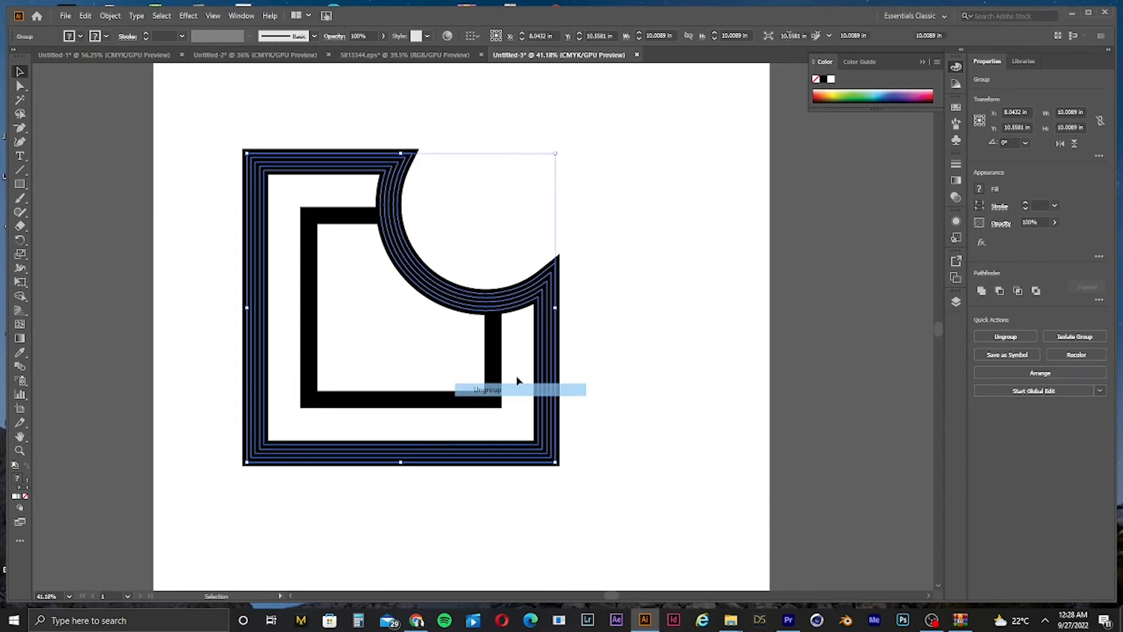
pyautogui.click(491, 321)
pyautogui.hotkey('ctrl', 'space')
pyautogui.moveTo(491, 321); pyautogui.dragTo(515, 389)
pyautogui.hotkey('ctrl', 'space')
pyautogui.moveTo(629, 318); pyautogui.dragTo(442, 361)
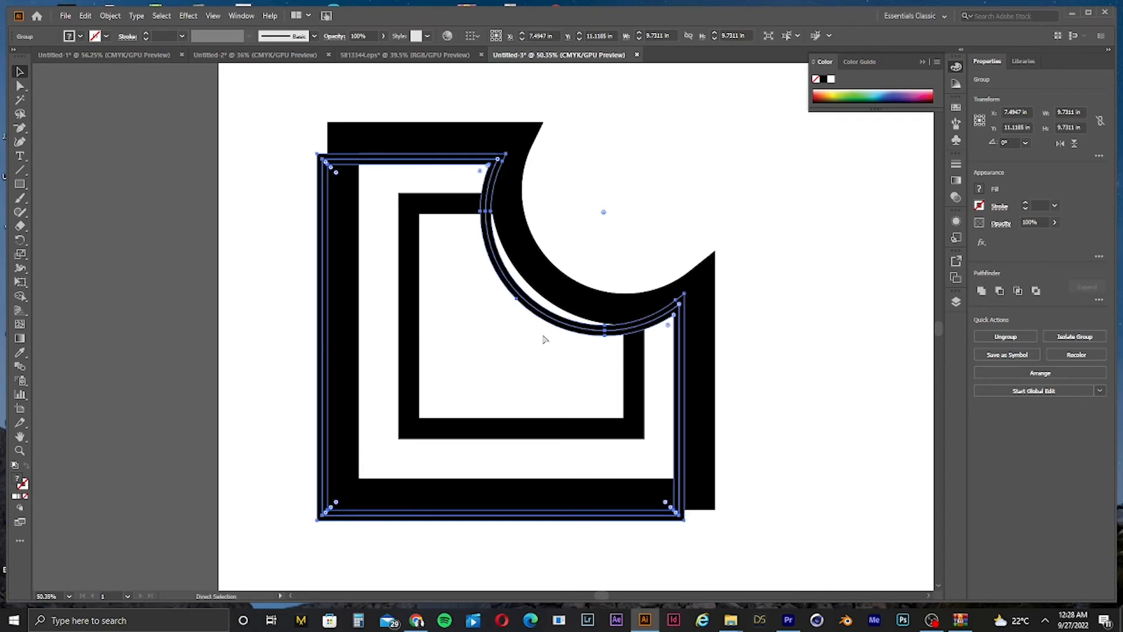
pyautogui.hotkey('ctrl', 'space')
pyautogui.moveTo(757, 257)
pyautogui.mouseDown()
pyautogui.moveTo(589, 326)
pyautogui.moveTo(906, 251)
pyautogui.mouseUp()
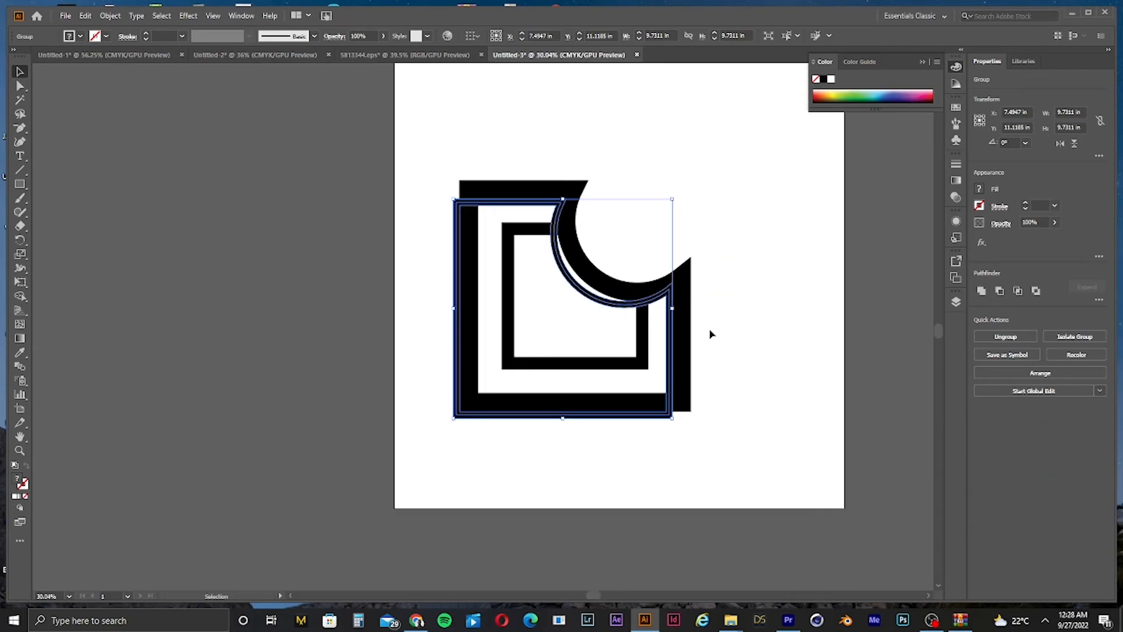
pyautogui.moveTo(663, 323); pyautogui.dragTo(682, 304)
pyautogui.click(749, 306)
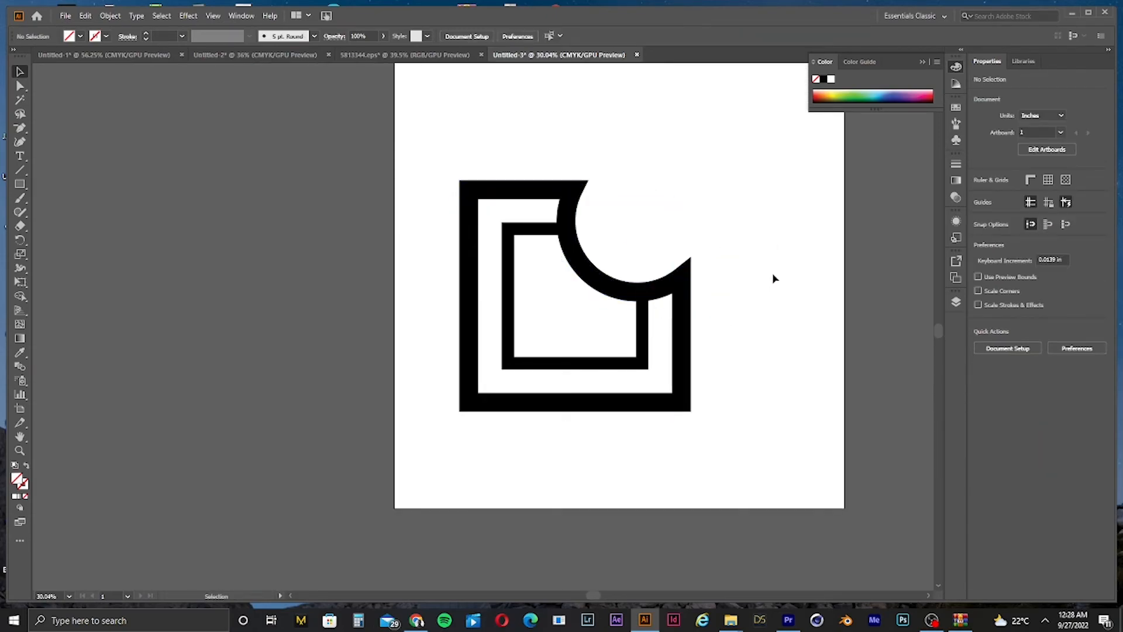
pyautogui.hotkey('ctrl', '0')
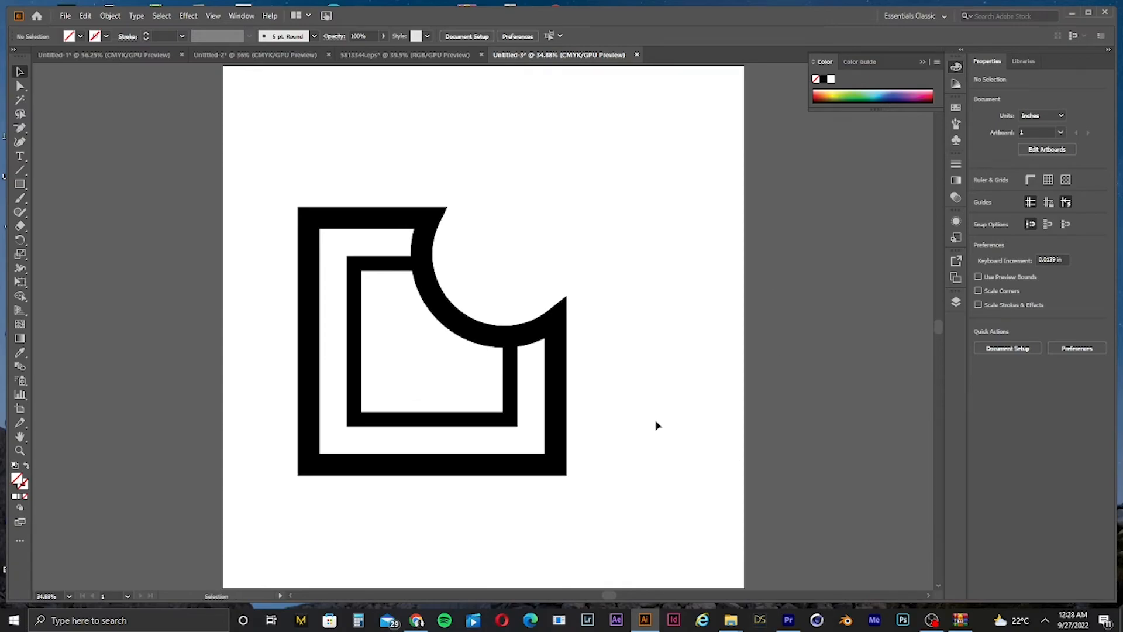
pyautogui.moveTo(565, 409); pyautogui.dragTo(631, 413)
pyautogui.hotkey('ctrl', 'z')
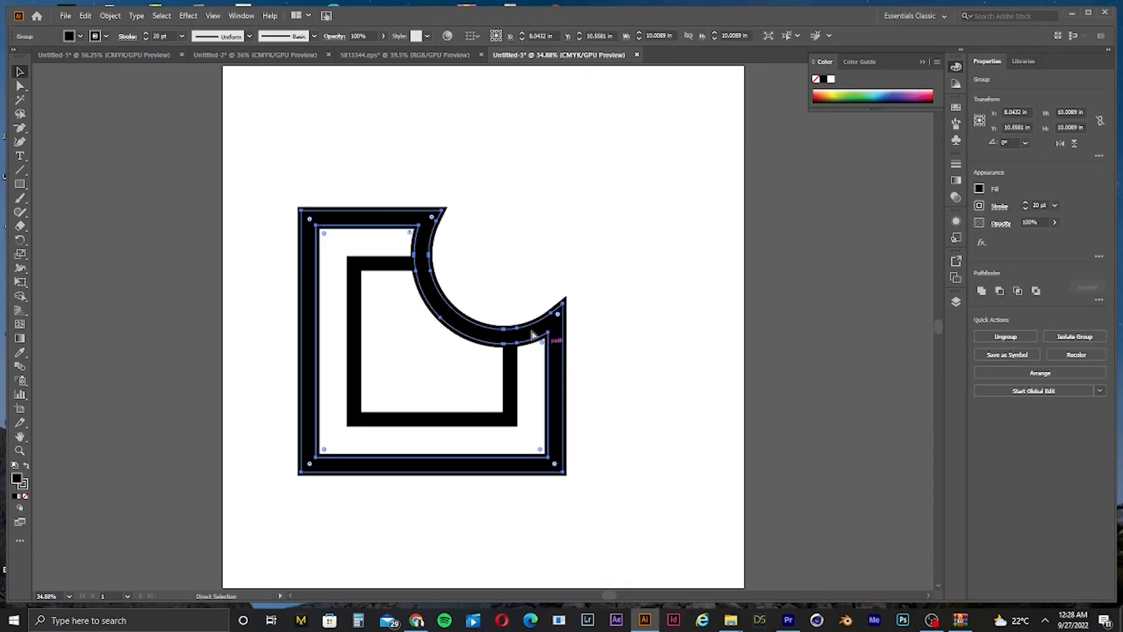
pyautogui.scroll(5, 532, 335)
pyautogui.press('v')
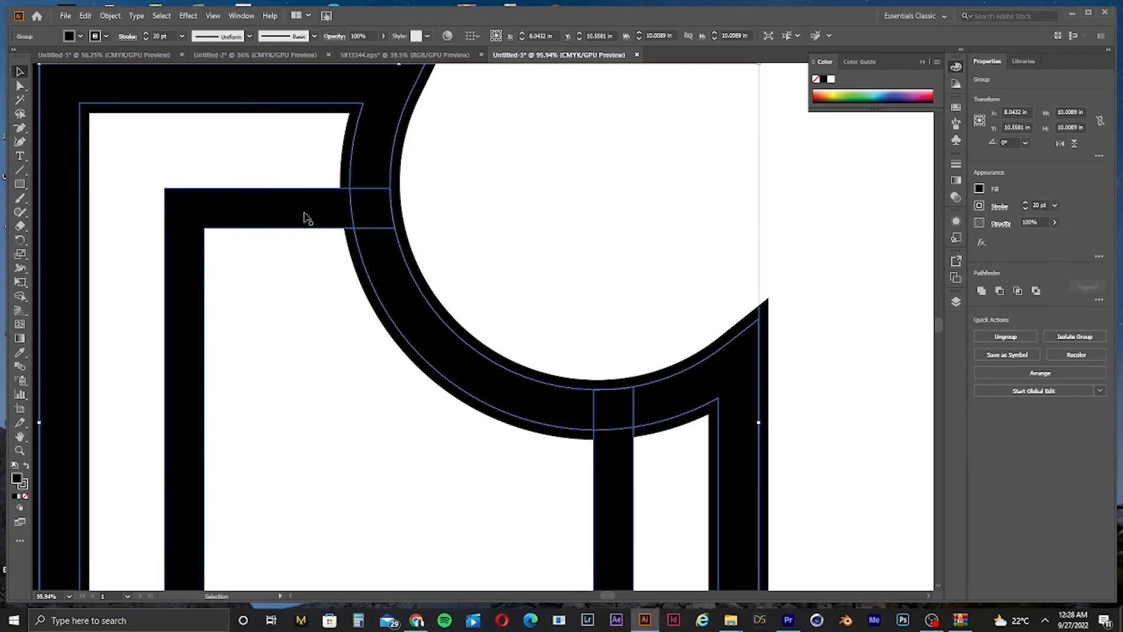
pyautogui.moveTo(305, 215); pyautogui.dragTo(261, 252)
pyautogui.hotkey('ctrl', 'z')
pyautogui.hotkey('ctrl', 'z')
pyautogui.hotkey('ctrl', 'z')
pyautogui.hotkey('ctrl', 'z')
pyautogui.hotkey('ctrl', 'z')
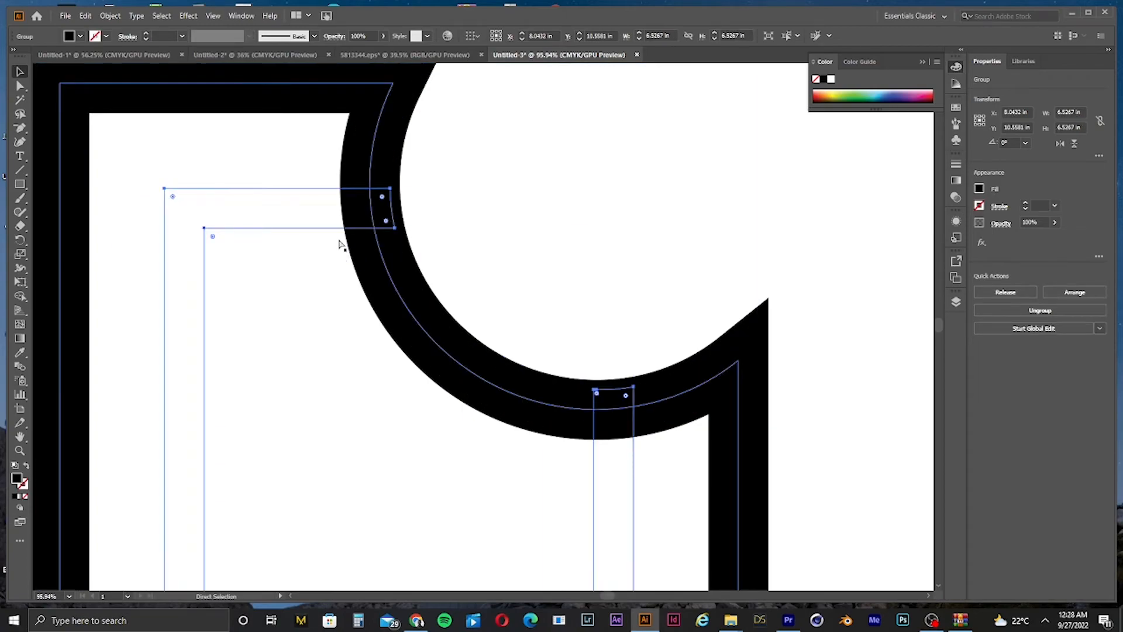
pyautogui.press('z')
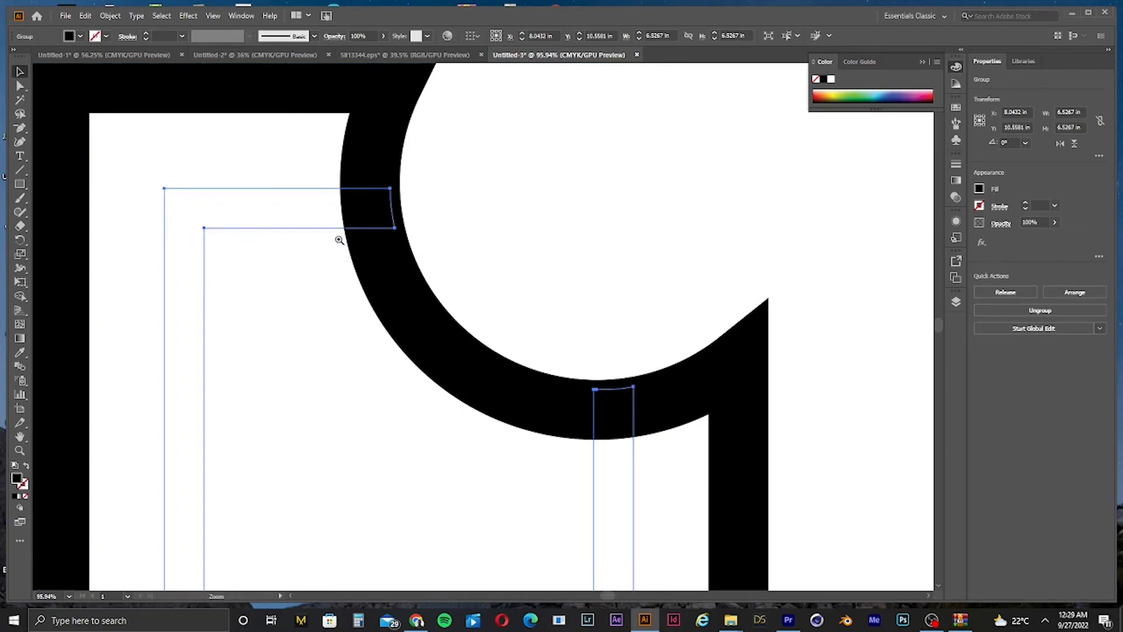
pyautogui.hotkey('ctrl', '-')
pyautogui.hotkey('ctrl', '-')
pyautogui.hotkey('ctrl', '-')
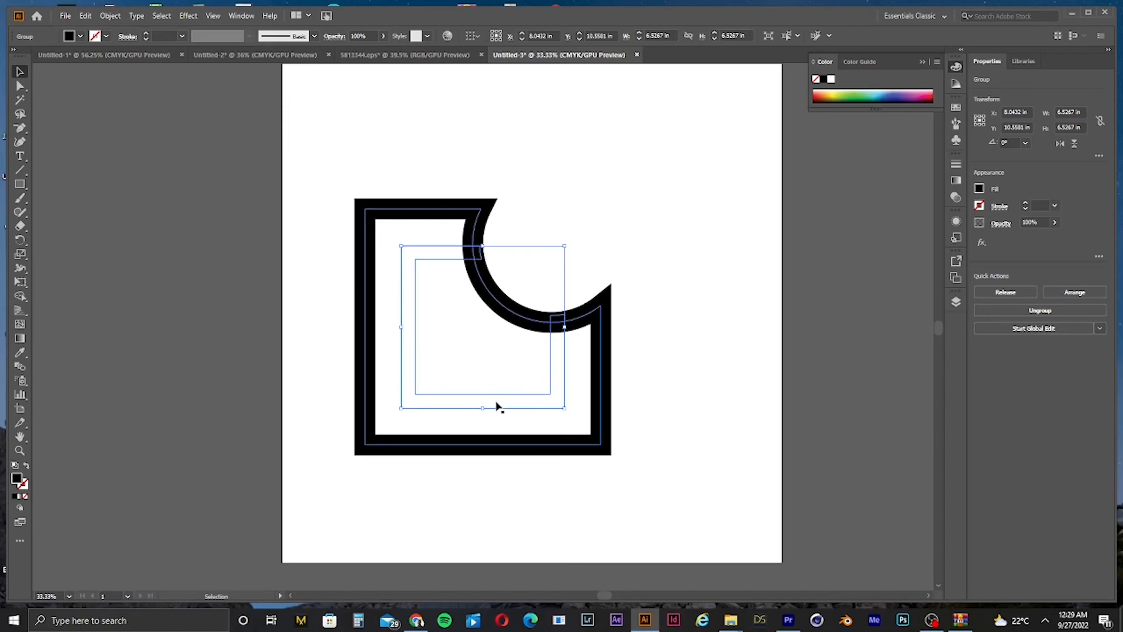
pyautogui.moveTo(497, 406); pyautogui.dragTo(458, 468)
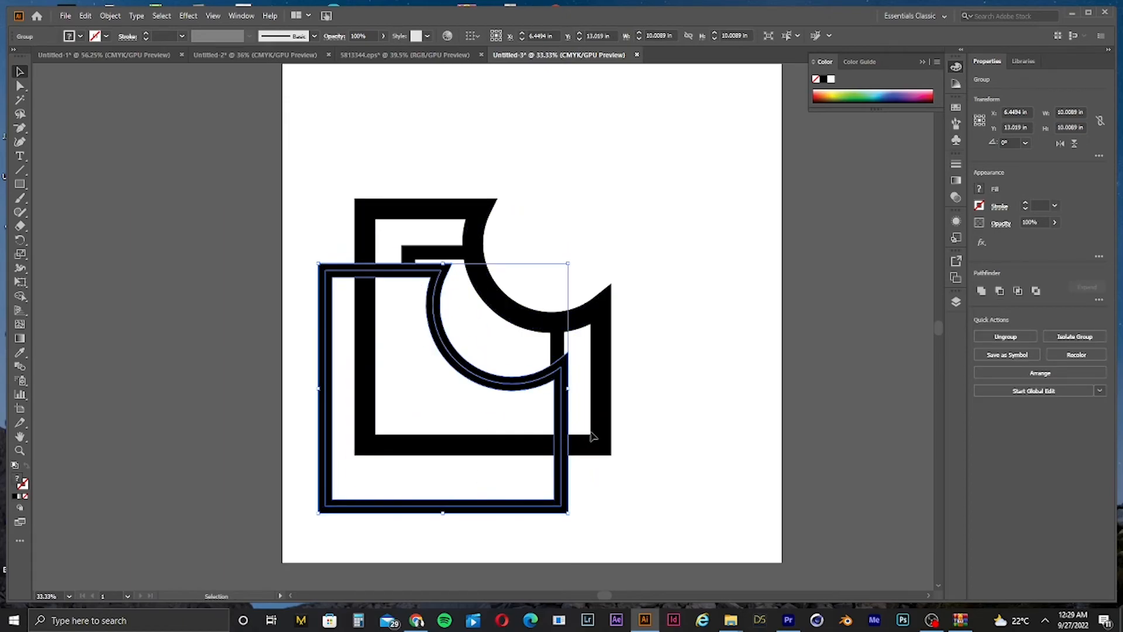
pyautogui.hotkey('ctrl', 'z')
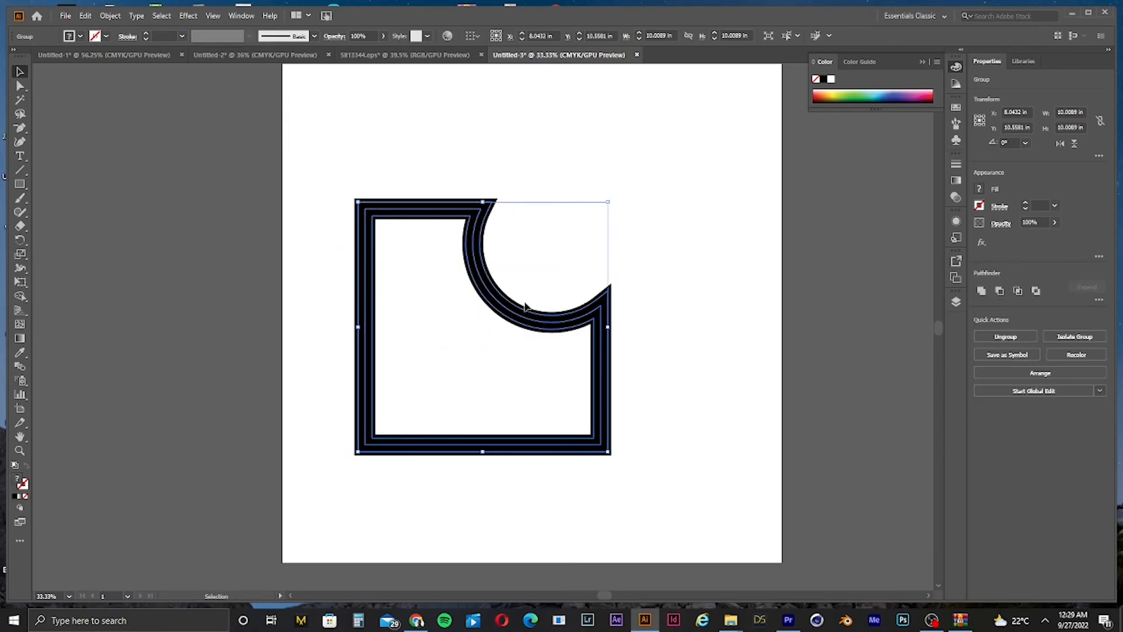
pyautogui.hotkey('ctrl', 'z')
pyautogui.moveTo(610, 356); pyautogui.dragTo(753, 383)
pyautogui.hotkey('ctrl', 'z')
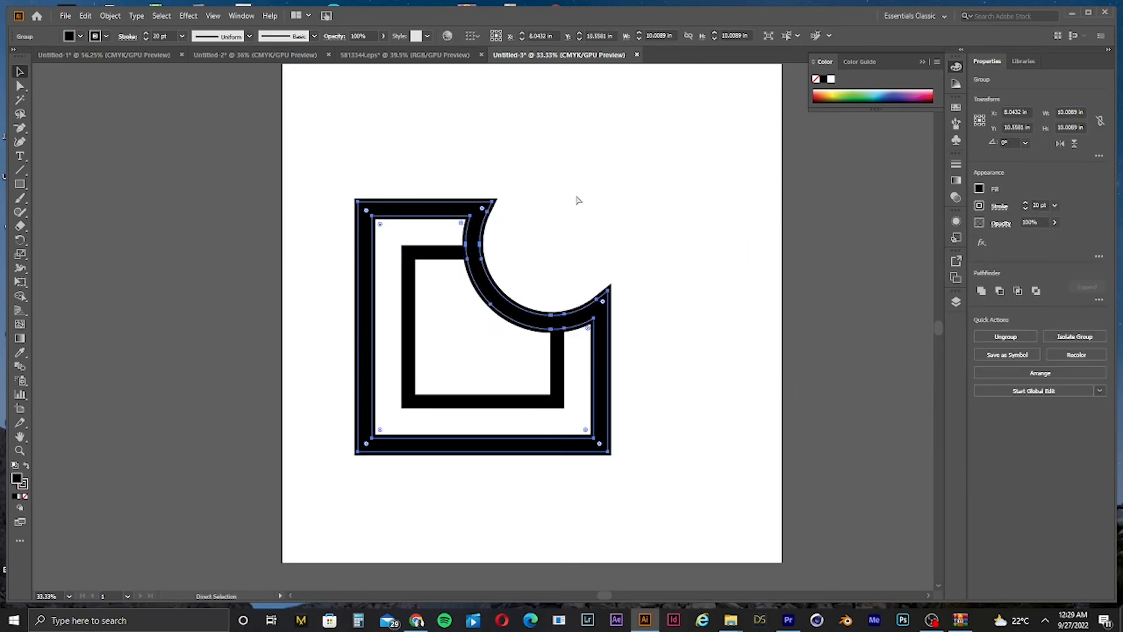
# Step: Select both shapes and use the Shape Builder on the inner square's arm overlapping the ring
pyautogui.press('v')
pyautogui.keyDown('shift'); pyautogui.click(411, 383); pyautogui.keyUp('shift')
pyautogui.moveTo(453, 239); pyautogui.dragTo(647, 251)
pyautogui.moveTo(383, 217); pyautogui.dragTo(458, 300)
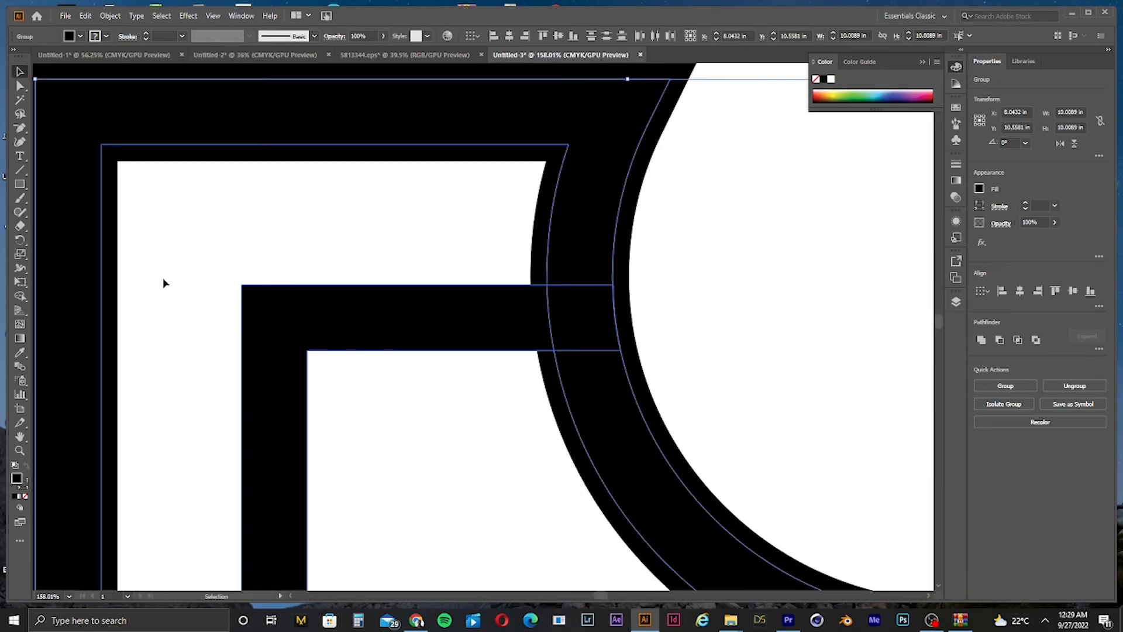
pyautogui.click(17, 297)
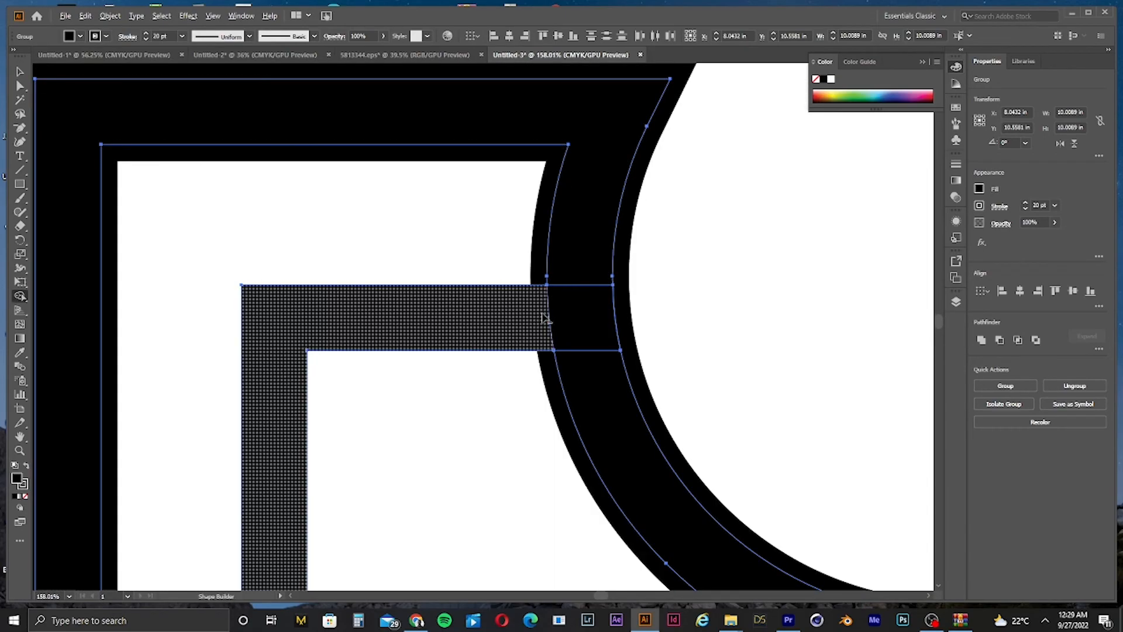
pyautogui.click(548, 338)
pyautogui.hotkey('ctrl', '0')
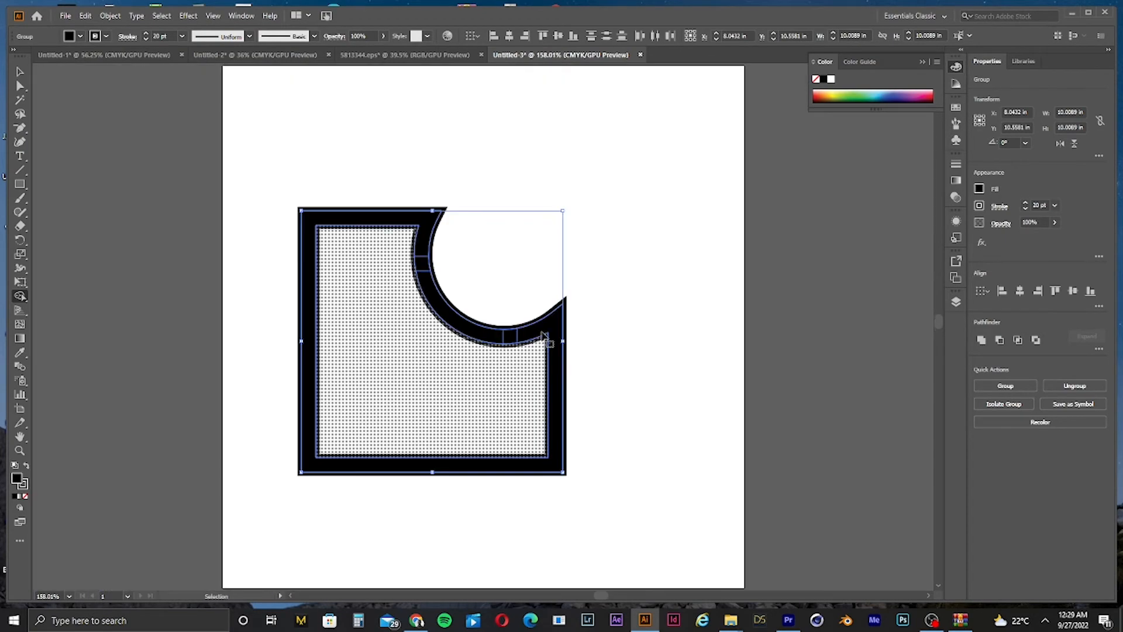
# Step: Cut gaps into the ring where the inner square's arms meet it with the Shape Builder
pyautogui.keyDown('alt'); pyautogui.click(508, 337); pyautogui.keyUp('alt')
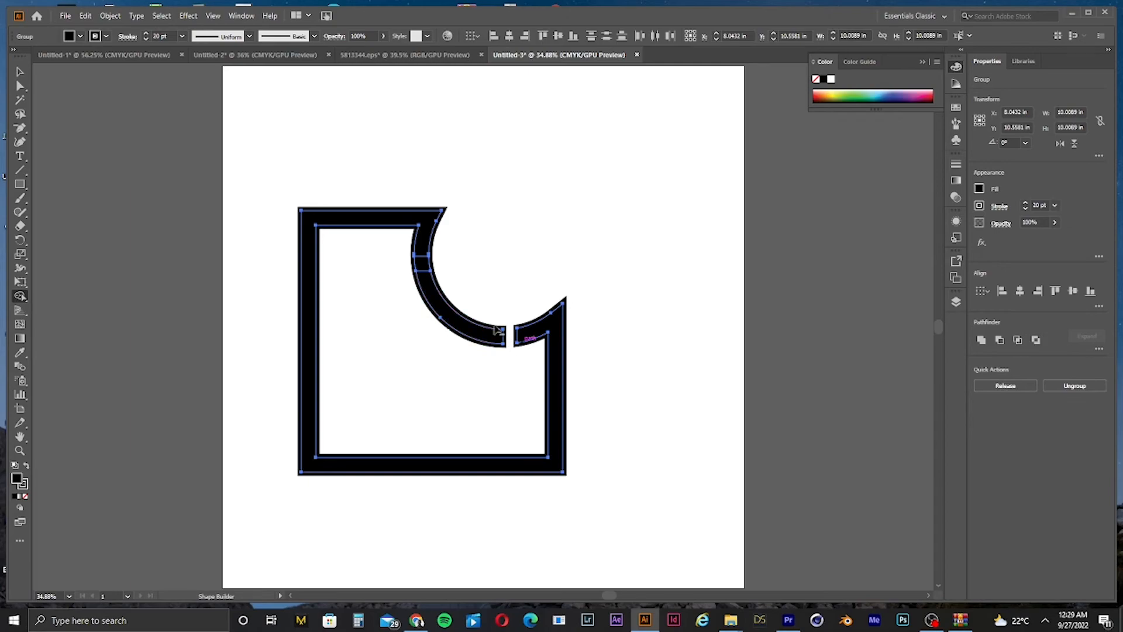
pyautogui.moveTo(437, 259)
pyautogui.mouseDown()
pyautogui.moveTo(375, 276)
pyautogui.moveTo(449, 268)
pyautogui.mouseUp()
pyautogui.hotkey('ctrl', 'z')
pyautogui.hotkey('ctrl', 'space')
pyautogui.hotkey('ctrl', 'z')
pyautogui.click(423, 268)
# Step: Scale the whole shape group down to roughly half its size
pyautogui.hotkey('ctrl', '-')
pyautogui.hotkey('ctrl', '-')
pyautogui.hotkey('ctrl', '-')
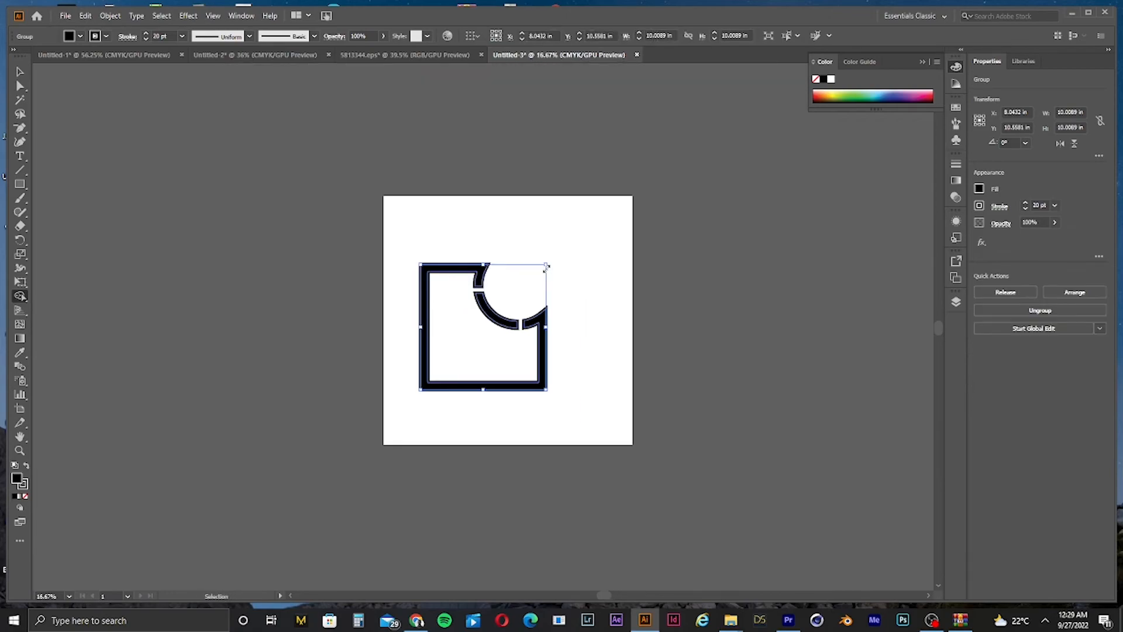
pyautogui.hotkey('ctrl', '+')
pyautogui.click(17, 70)
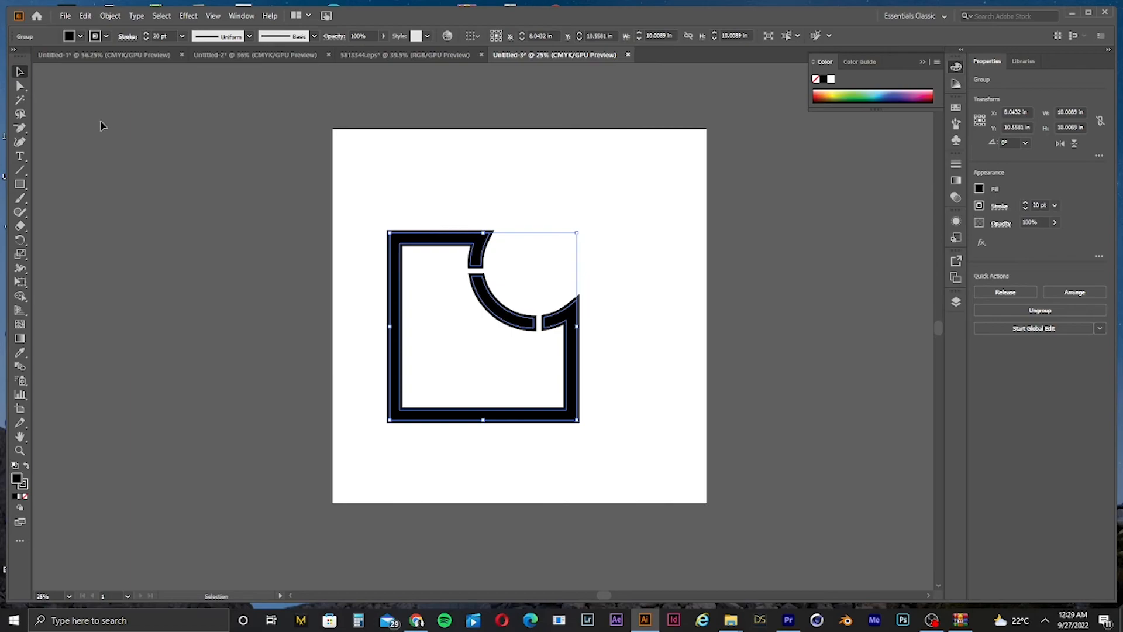
pyautogui.click(538, 247)
pyautogui.click(481, 381)
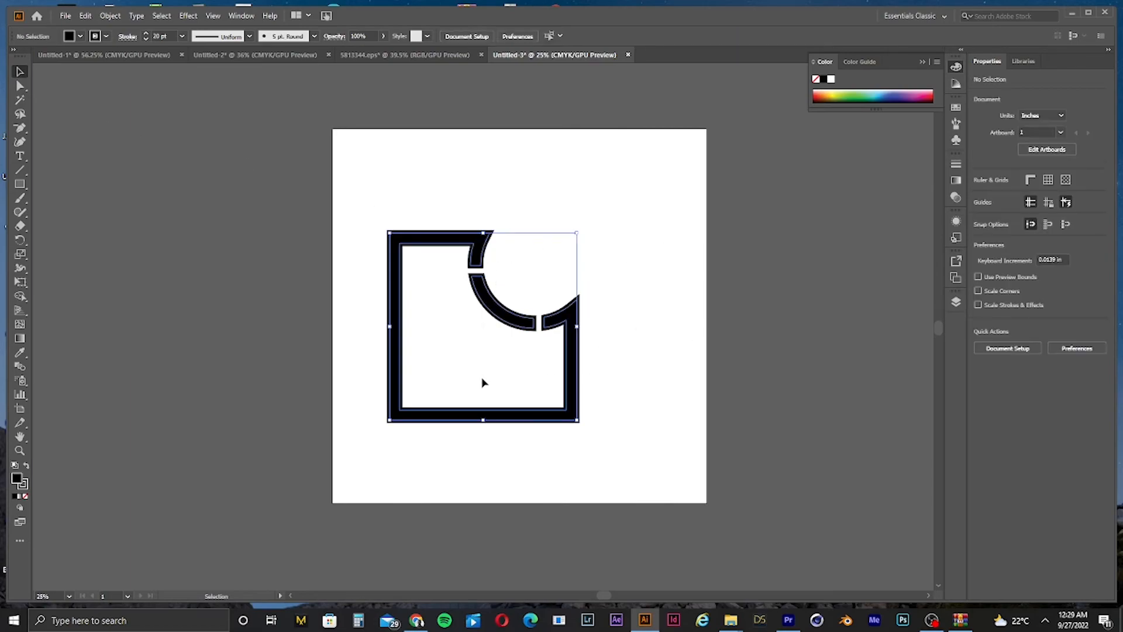
pyautogui.moveTo(583, 328); pyautogui.dragTo(507, 327)
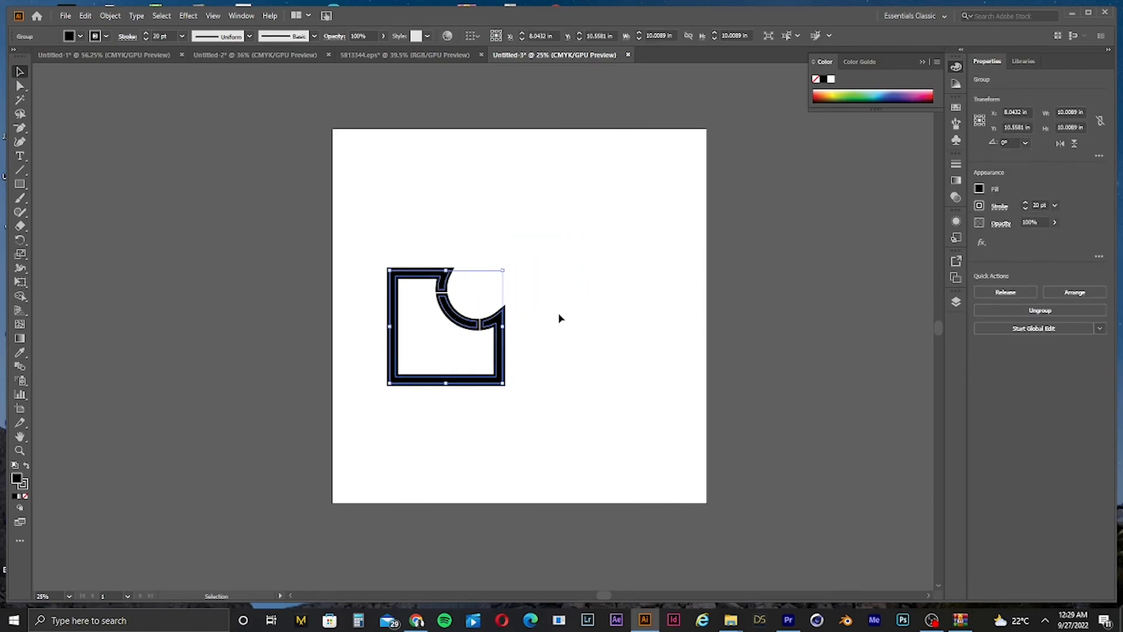
pyautogui.click(559, 316)
# Step: Undo the recent shape edits repeatedly, stepping back through the stroke weight changes
pyautogui.hotkey('ctrl', 'z')
pyautogui.hotkey('ctrl', 'z')
pyautogui.hotkey('ctrl', 'z')
pyautogui.hotkey('ctrl', 'z')
pyautogui.hotkey('ctrl', 'z')
pyautogui.hotkey('ctrl', 'z')
pyautogui.hotkey('ctrl', 'z')
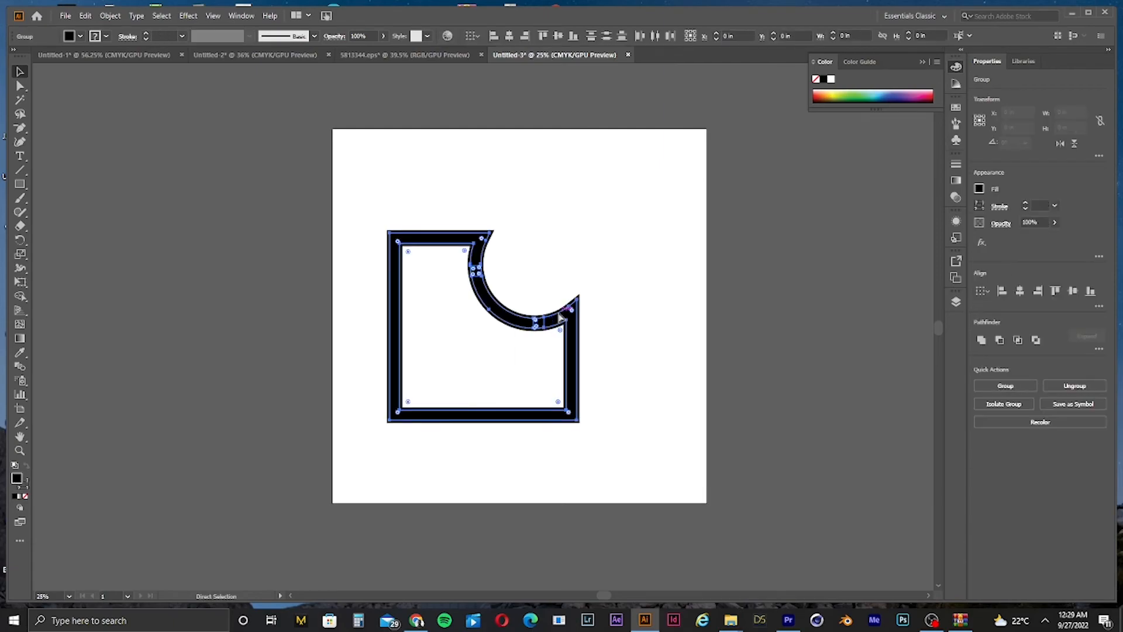
pyautogui.hotkey('ctrl', 'z')
pyautogui.hotkey('ctrl', 'z')
pyautogui.hotkey('ctrl', 'z')
pyautogui.hotkey('ctrl', 'z')
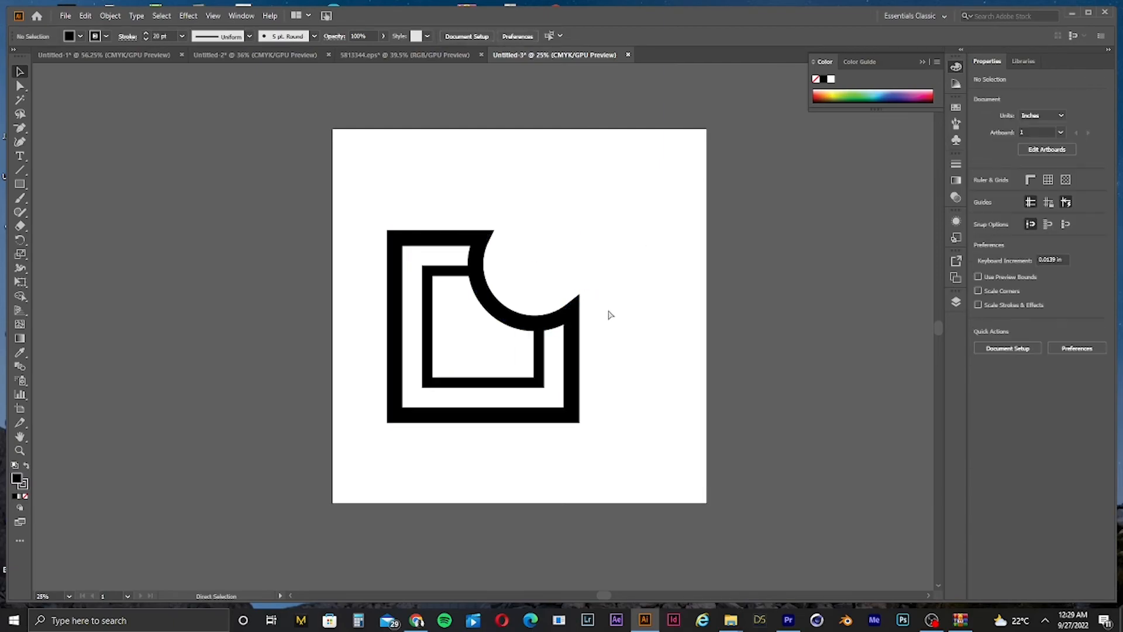
pyautogui.hotkey('ctrl', 'z')
pyautogui.hotkey('ctrl', 'z')
pyautogui.hotkey('ctrl', 'z')
pyautogui.hotkey('ctrl', 'z')
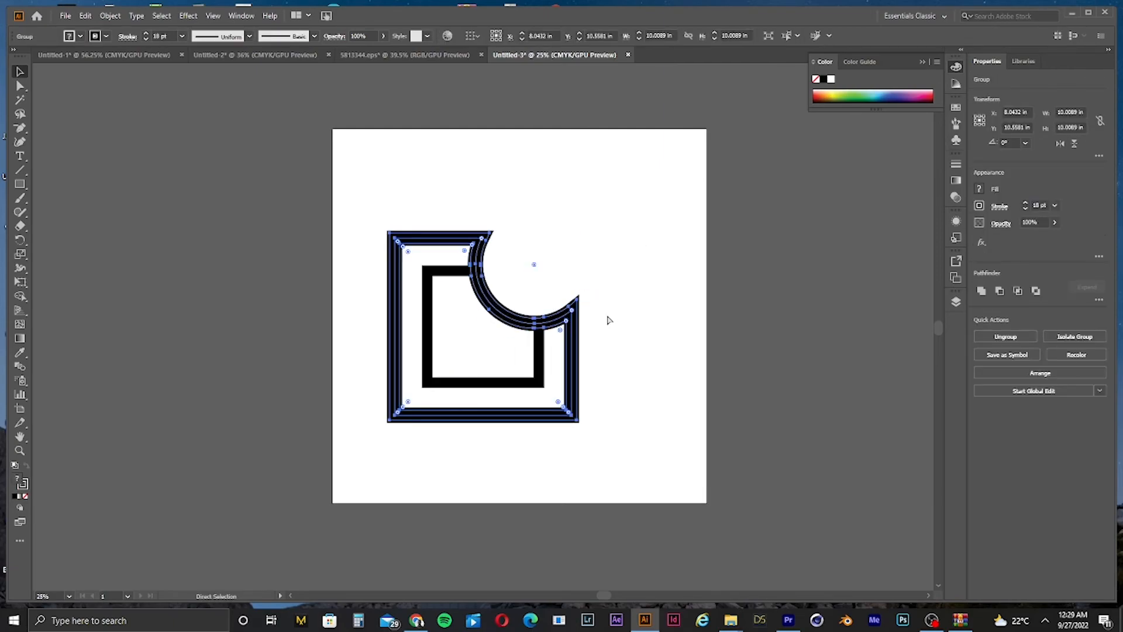
pyautogui.hotkey('ctrl', 'z')
pyautogui.hotkey('ctrl', 'z')
pyautogui.hotkey('ctrl', 'z')
pyautogui.hotkey('ctrl', 'z')
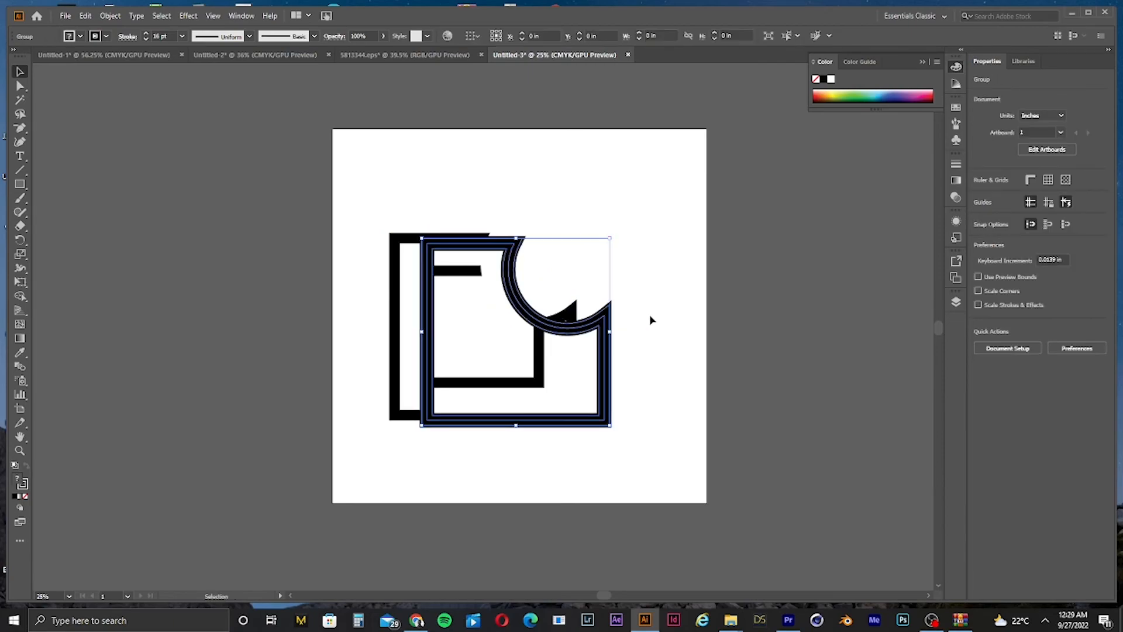
pyautogui.hotkey('ctrl', 'z')
pyautogui.hotkey('ctrl', 'z')
pyautogui.hotkey('ctrl', 'z')
pyautogui.hotkey('ctrl', 'z')
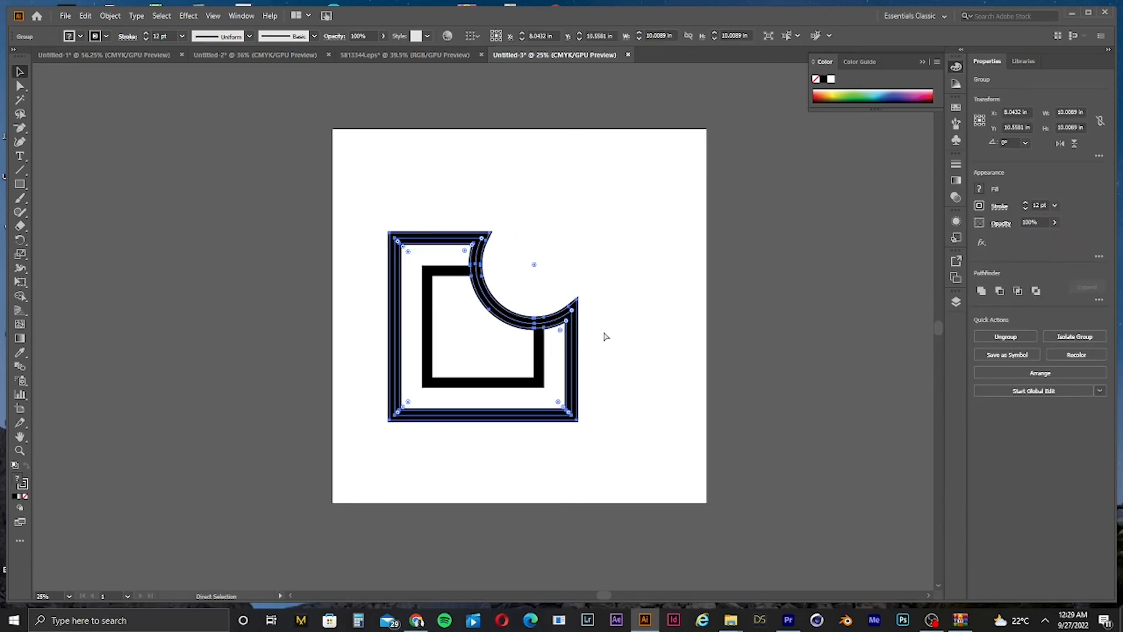
pyautogui.hotkey('ctrl', 'z')
pyautogui.hotkey('ctrl', 'z')
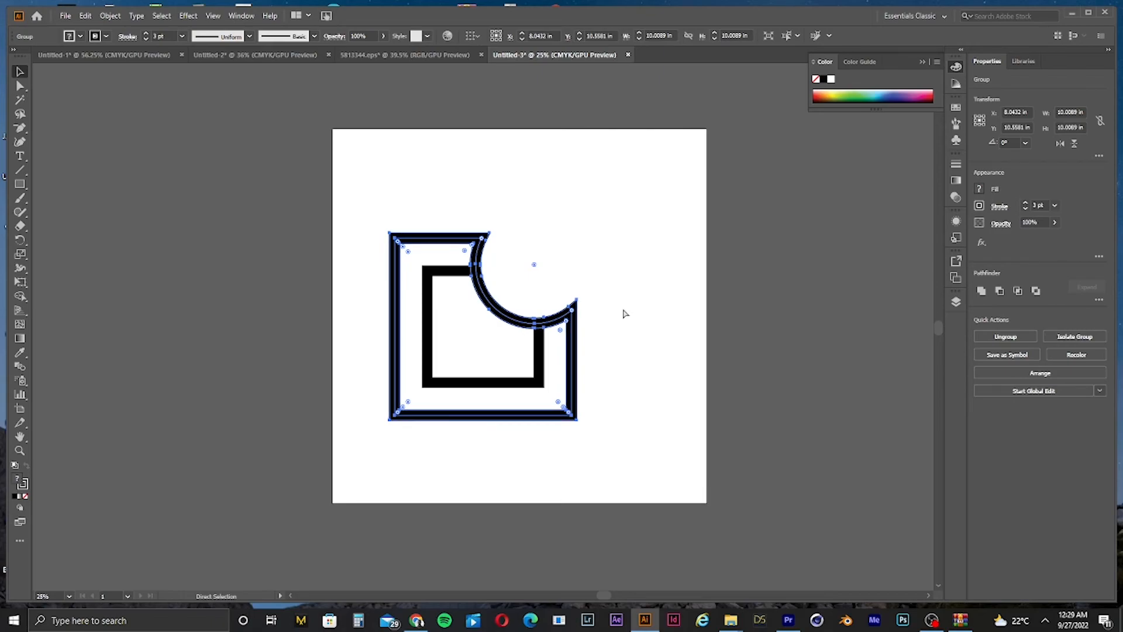
# Step: Undo three more edits to step further back through the shape history
pyautogui.hotkey('ctrl', 'z')
pyautogui.hotkey('ctrl', 'z')
pyautogui.hotkey('ctrl', 'z')
pyautogui.hotkey('ctrl', 'z')
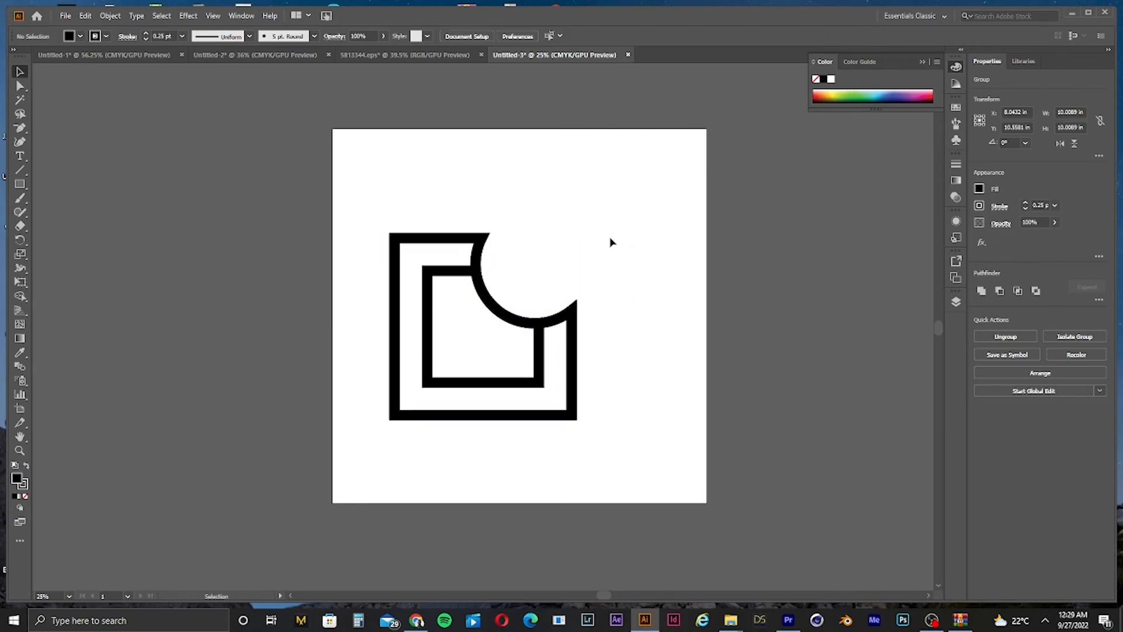
pyautogui.hotkey('ctrl', 'space')
pyautogui.moveTo(618, 348); pyautogui.dragTo(509, 375)
pyautogui.hotkey('ctrl', 'z')
pyautogui.click(614, 346)
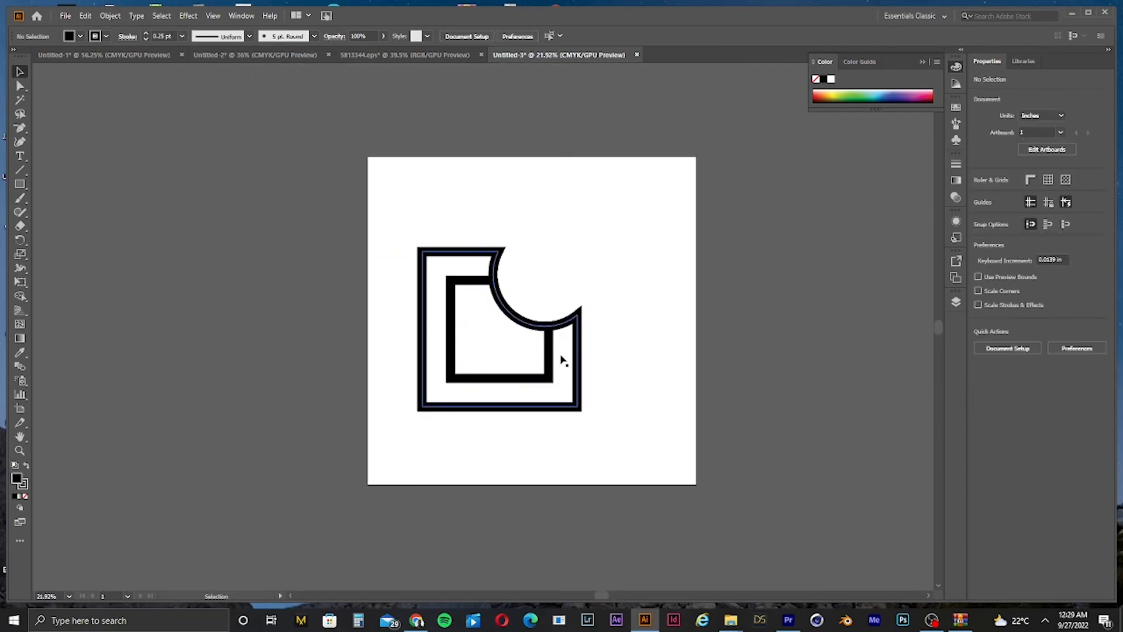
# Step: Try applying a swatch fill to the inner square
pyautogui.click(550, 357)
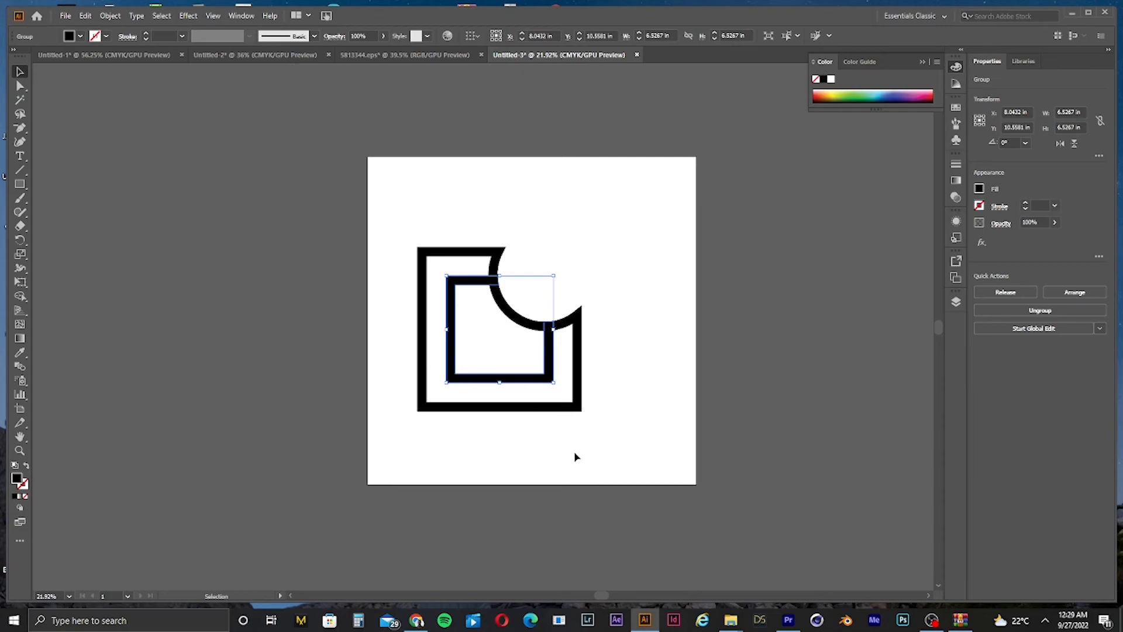
pyautogui.click(80, 37)
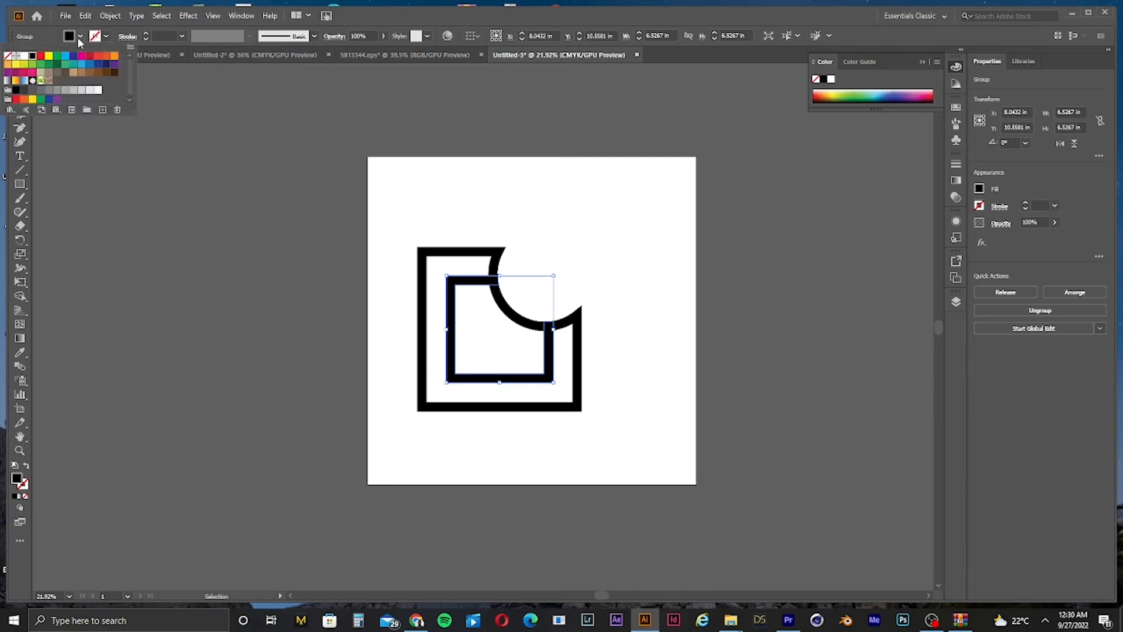
pyautogui.click(24, 92)
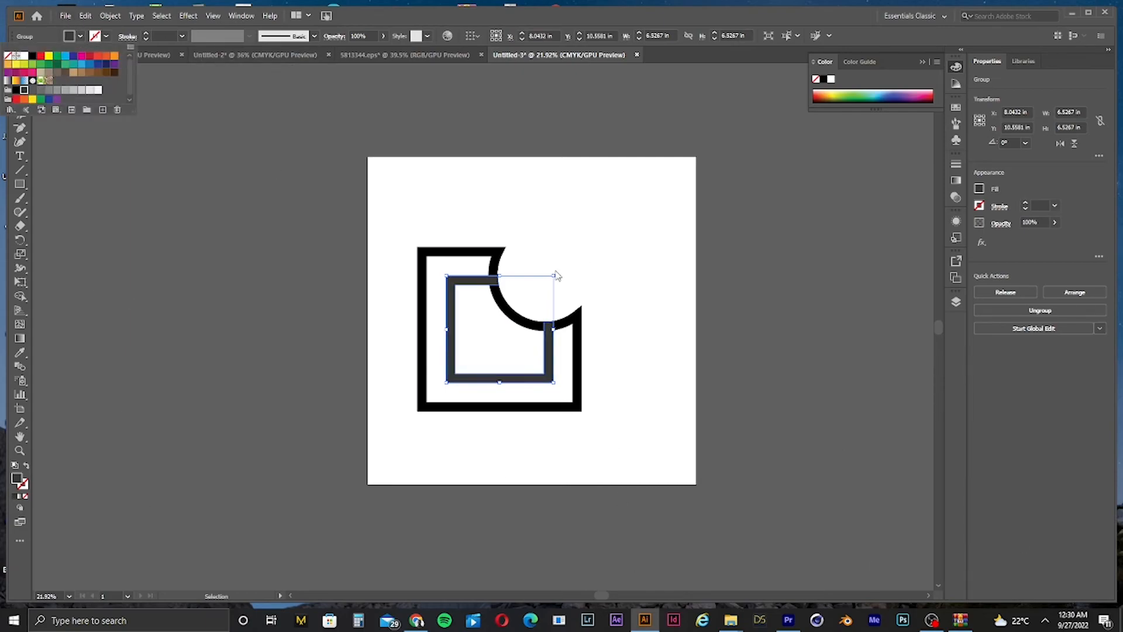
pyautogui.click(580, 245)
pyautogui.hotkey('ctrl', 'z')
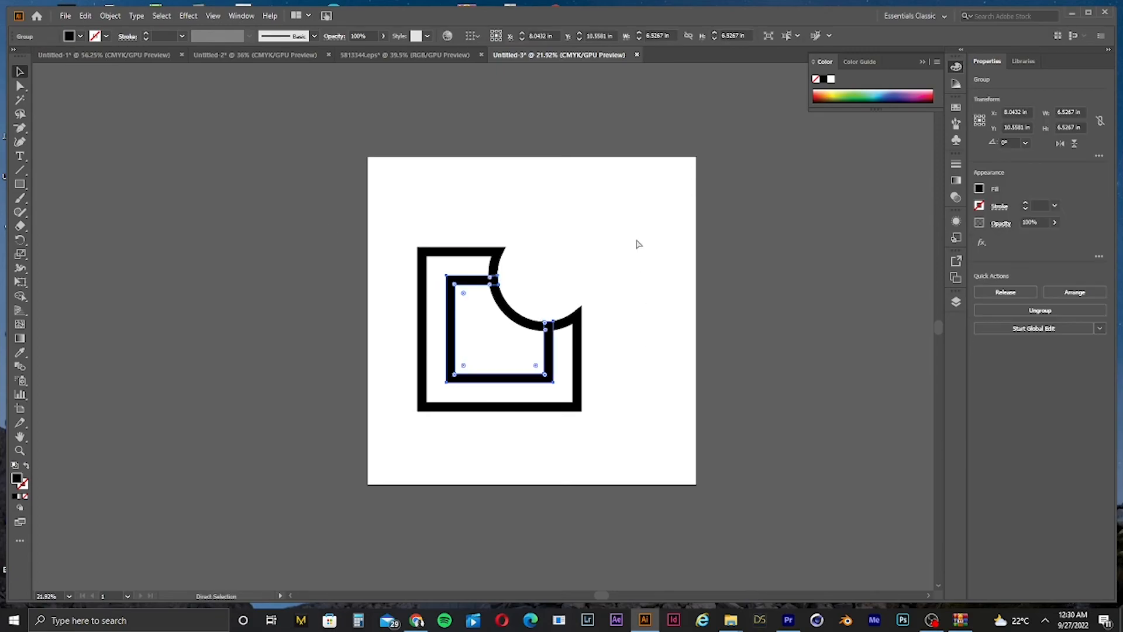
# Step: Try expanding the shapes and merging them into one with Unite
pyautogui.moveTo(611, 374); pyautogui.dragTo(686, 368)
pyautogui.moveTo(677, 214); pyautogui.dragTo(299, 413)
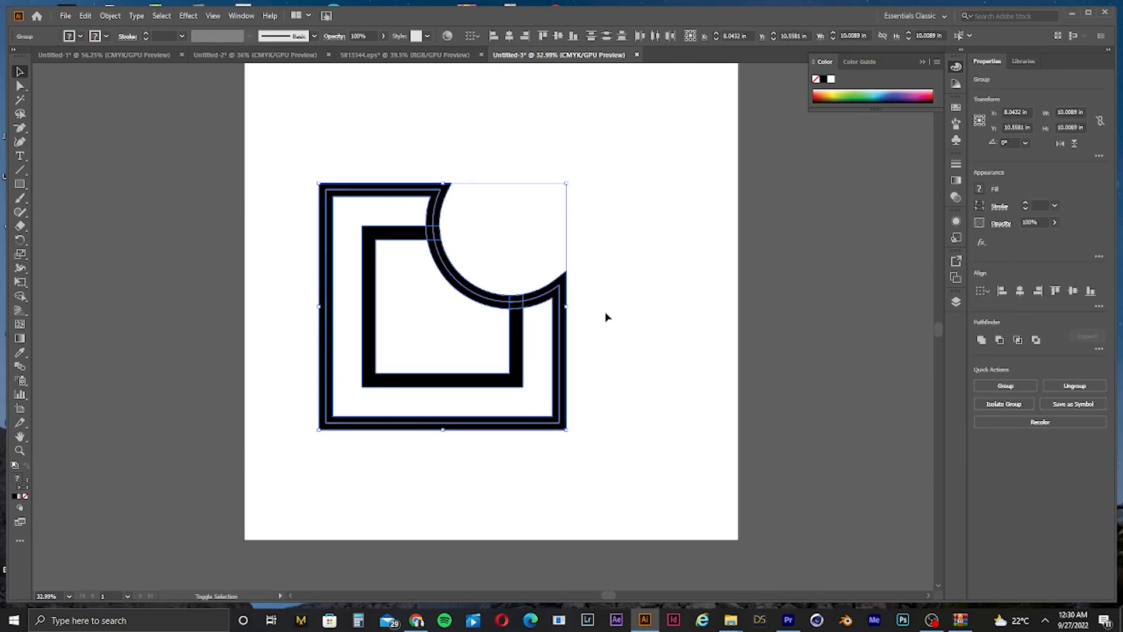
pyautogui.keyDown('shift'); pyautogui.moveTo(567, 309); pyautogui.dragTo(417, 319); pyautogui.keyUp('shift')
pyautogui.hotkey('ctrl', 'z')
pyautogui.click(110, 15)
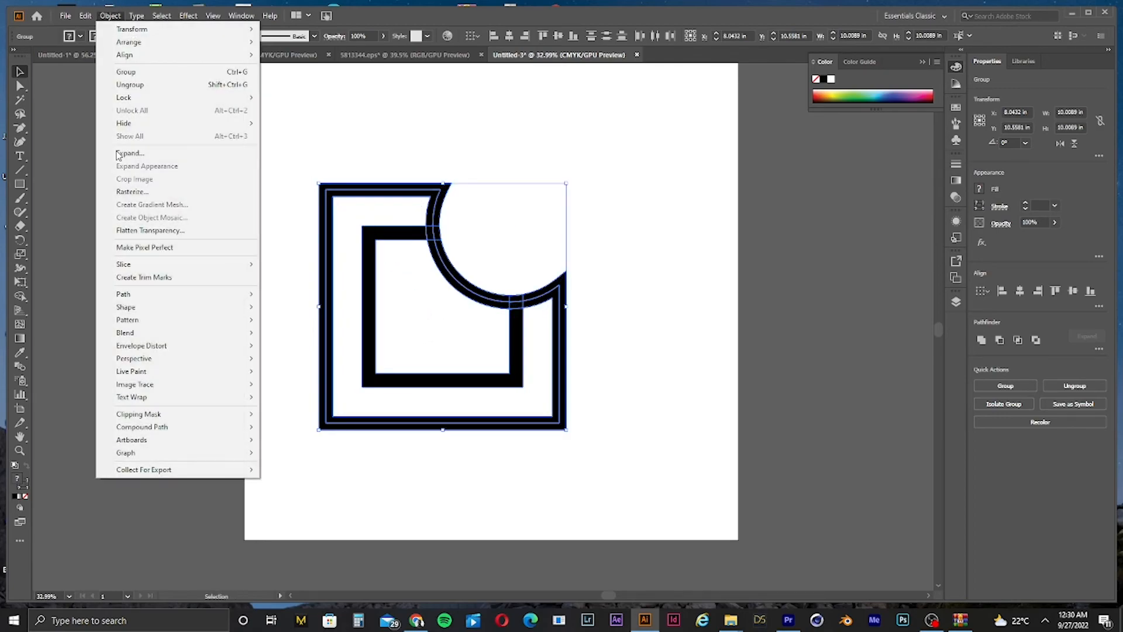
pyautogui.click(133, 153)
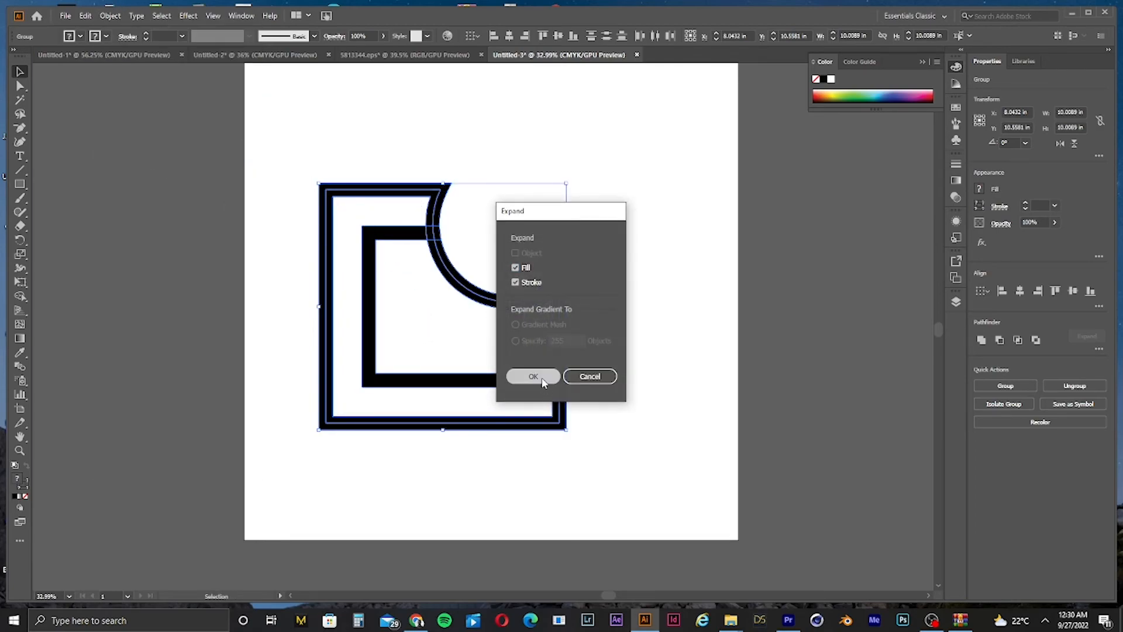
pyautogui.click(533, 376)
pyautogui.click(982, 340)
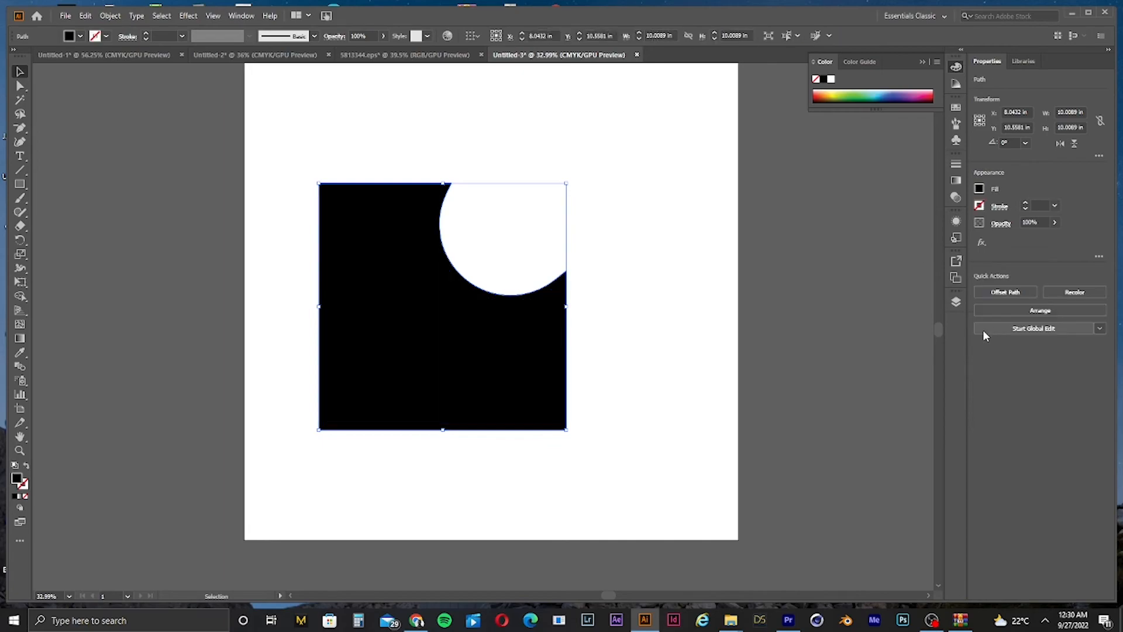
pyautogui.hotkey('ctrl', 'z')
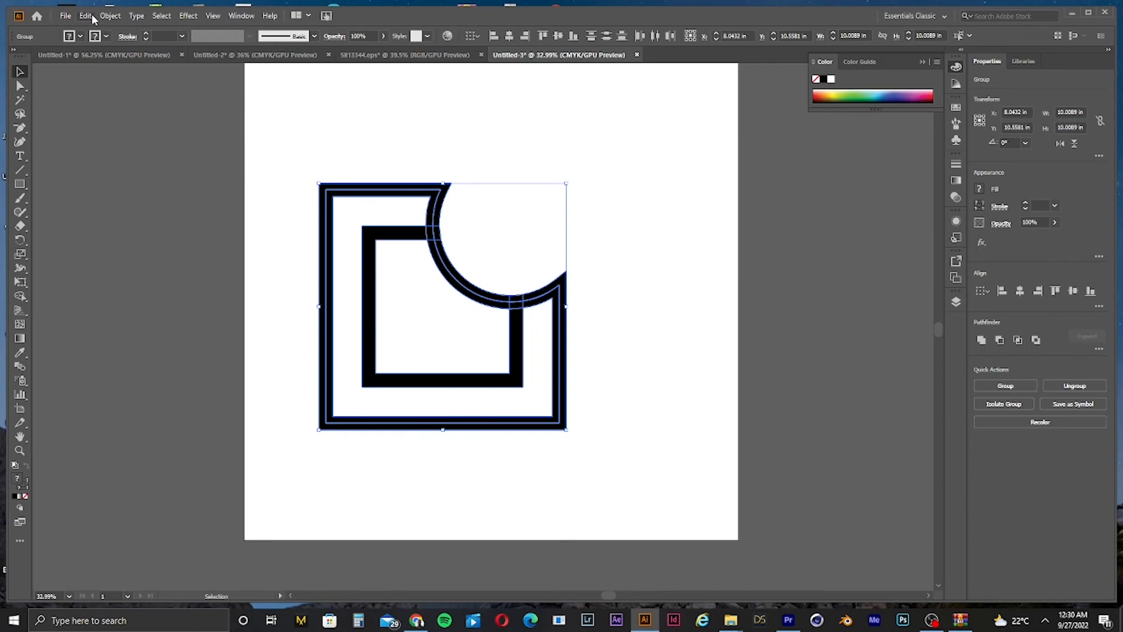
# Step: Try moving the outer ring shape away from the inner square
pyautogui.click(473, 145)
pyautogui.moveTo(436, 205); pyautogui.dragTo(523, 232)
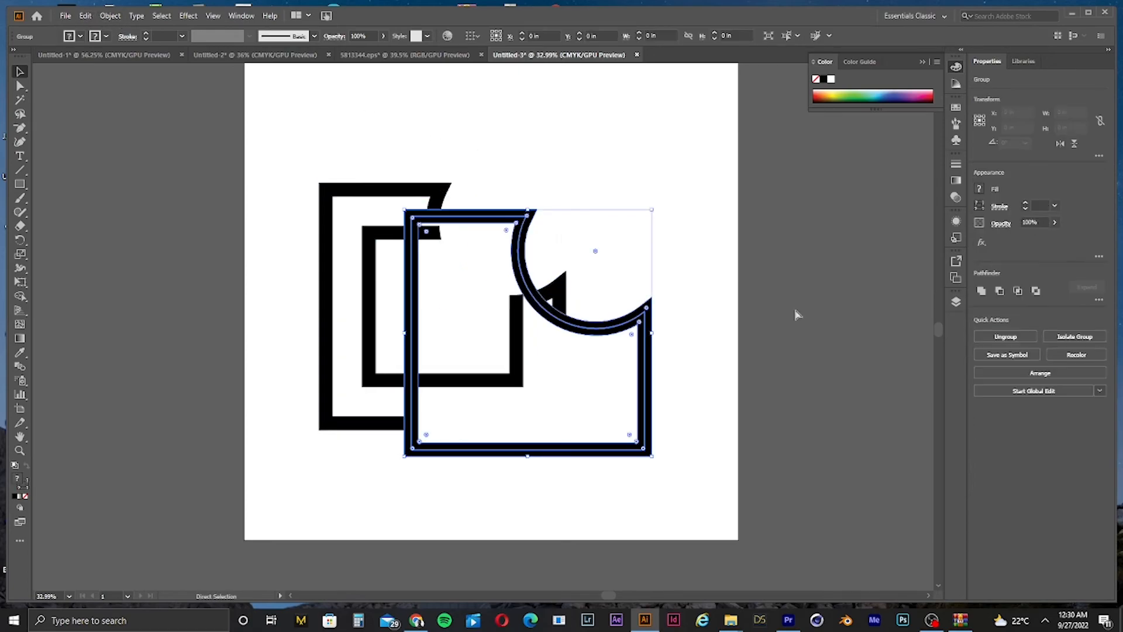
pyautogui.hotkey('ctrl', 'z')
pyautogui.click(657, 355)
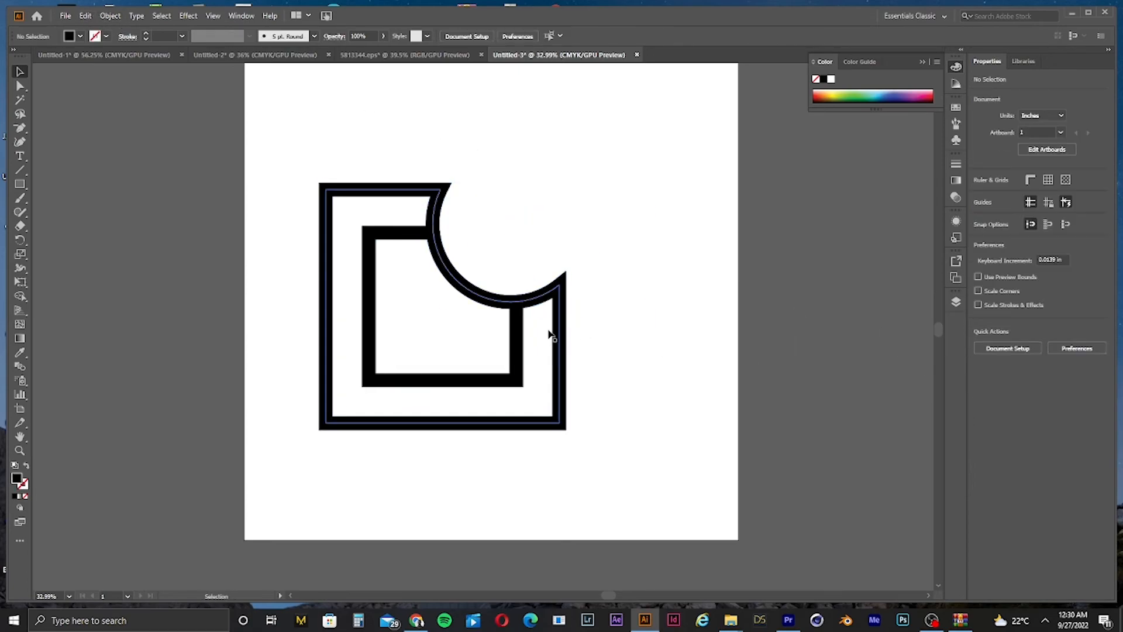
pyautogui.moveTo(560, 328); pyautogui.dragTo(619, 334)
pyautogui.hotkey('ctrl', 'z')
pyautogui.press('v')
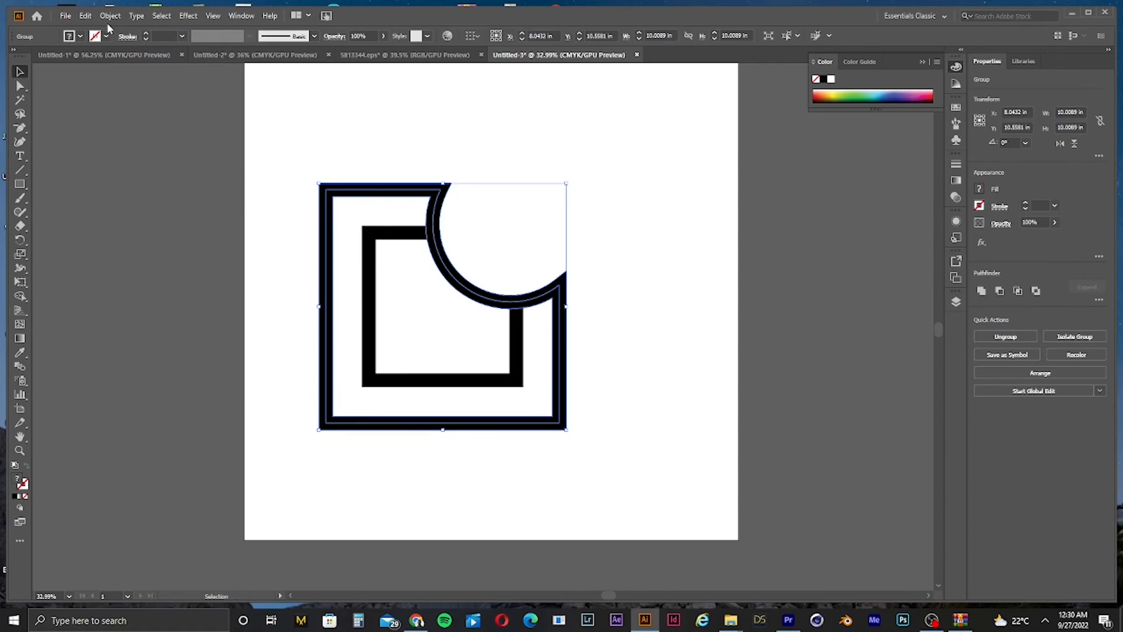
# Step: Try expanding the group and merging it with Unite again
pyautogui.click(86, 16)
pyautogui.moveTo(120, 18)
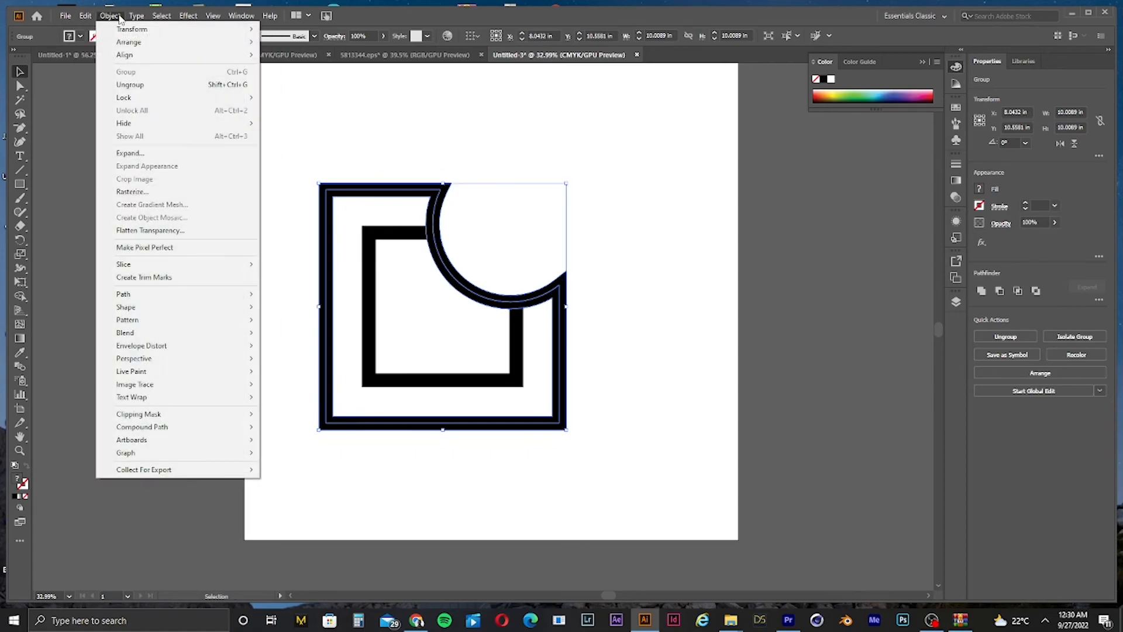
pyautogui.click(130, 152)
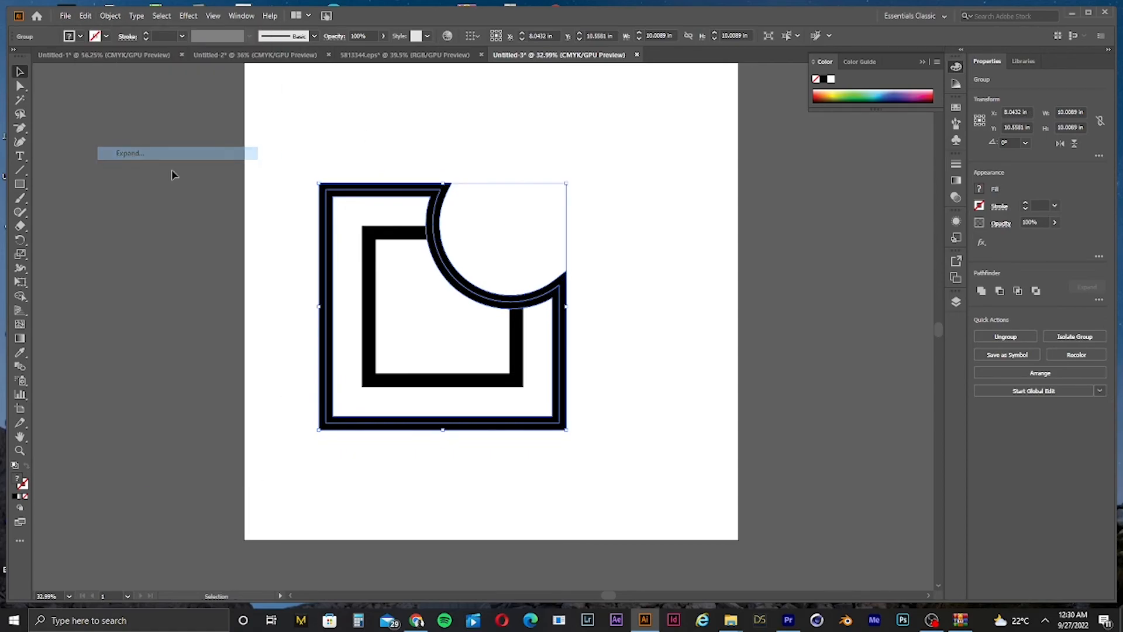
pyautogui.click(982, 291)
pyautogui.hotkey('ctrl', 'z')
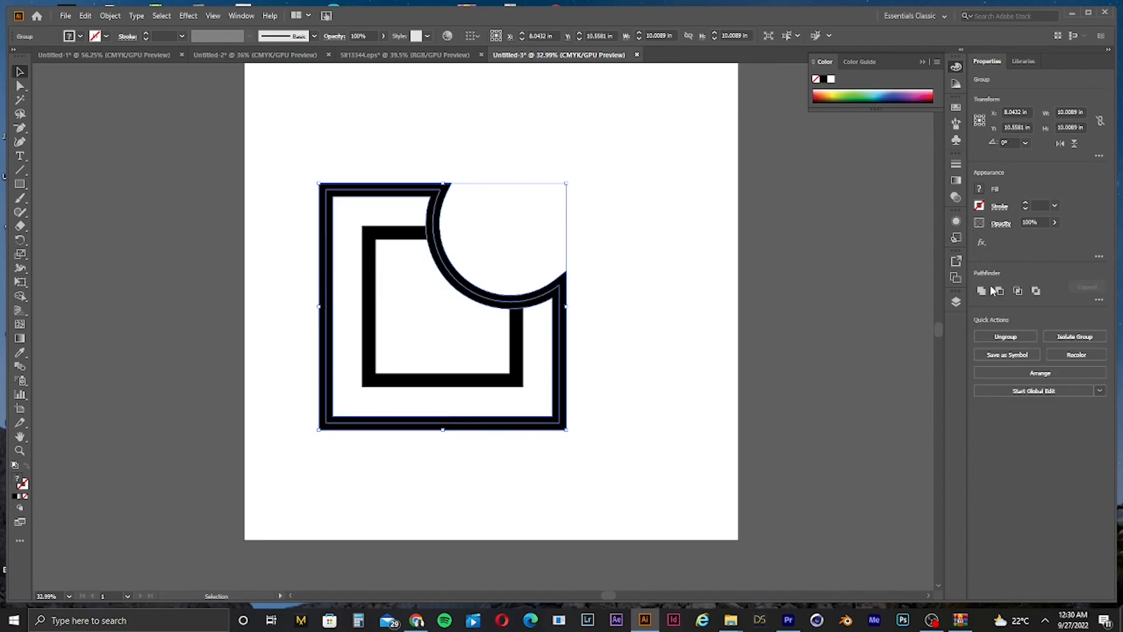
pyautogui.click(982, 290)
pyautogui.hotkey('ctrl', 'z')
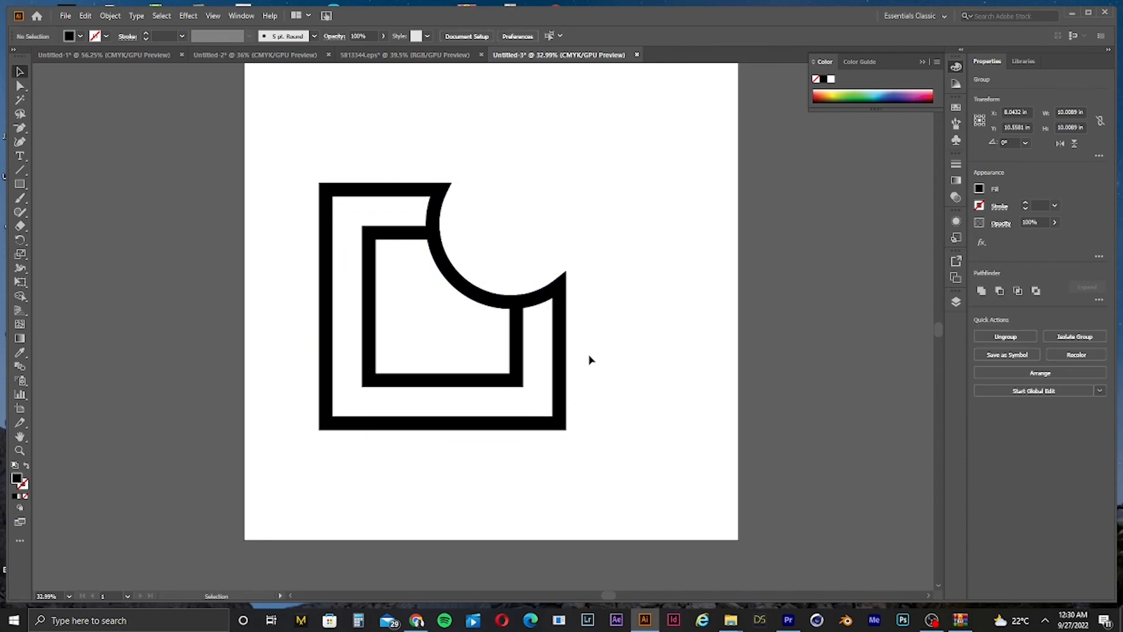
pyautogui.click(589, 356)
pyautogui.moveTo(559, 373); pyautogui.dragTo(626, 369)
pyautogui.hotkey('ctrl', 'z')
pyautogui.press('v')
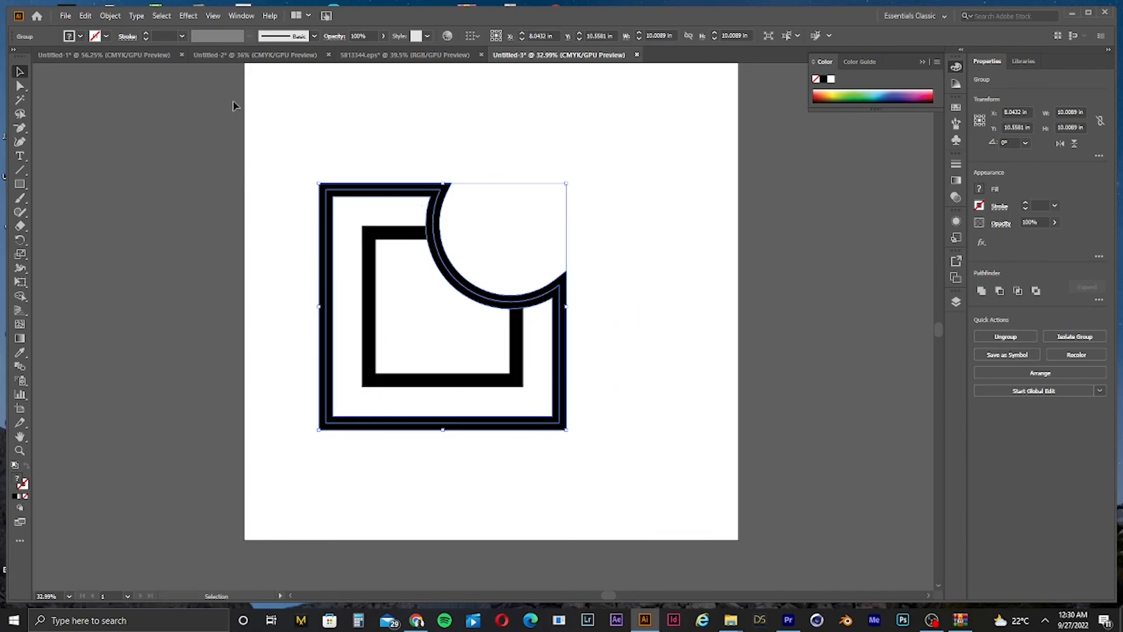
pyautogui.moveTo(378, 412); pyautogui.dragTo(377, 412)
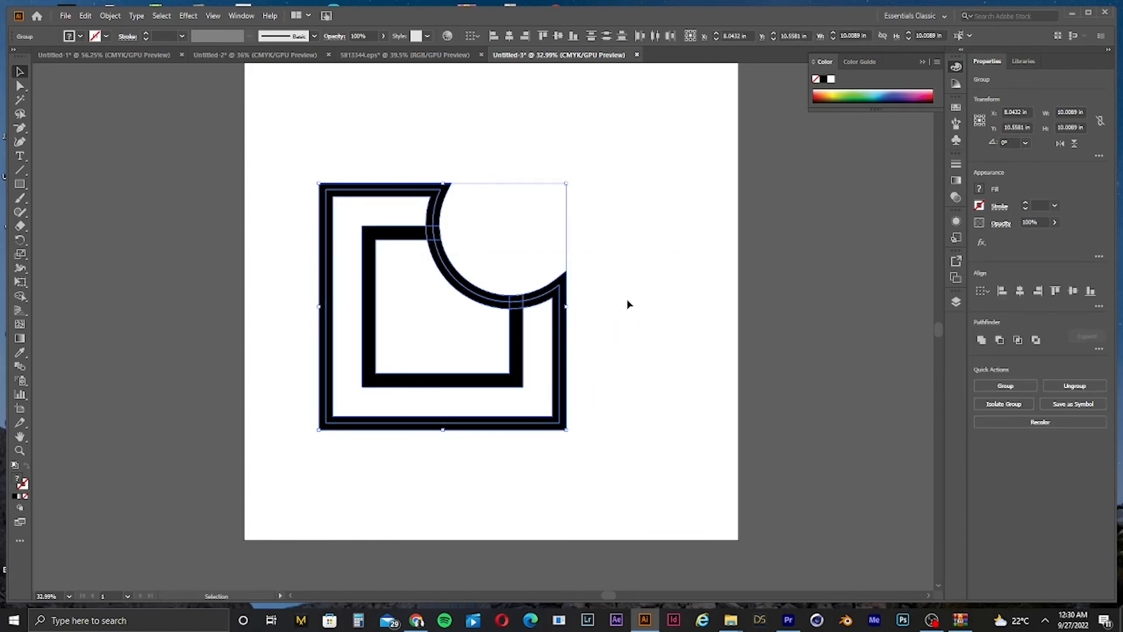
pyautogui.click(604, 315)
pyautogui.moveTo(564, 331); pyautogui.dragTo(593, 337)
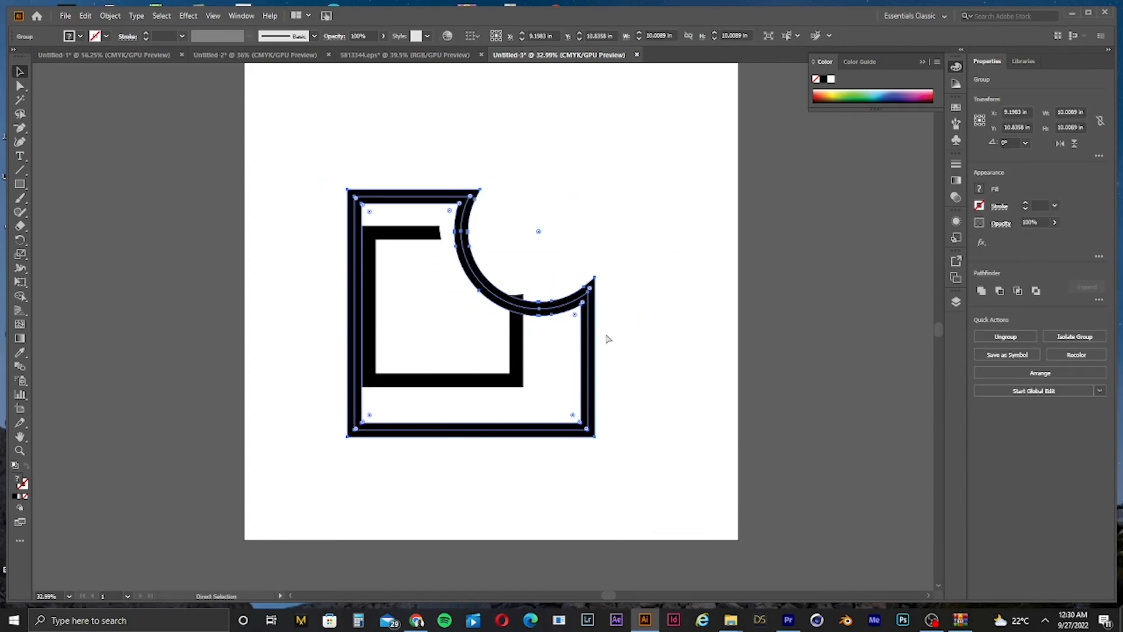
pyautogui.hotkey('ctrl', 'z')
# Step: Ungroup the shapes and try dragging a piece of the ring
pyautogui.scroll(3, 487, 302)
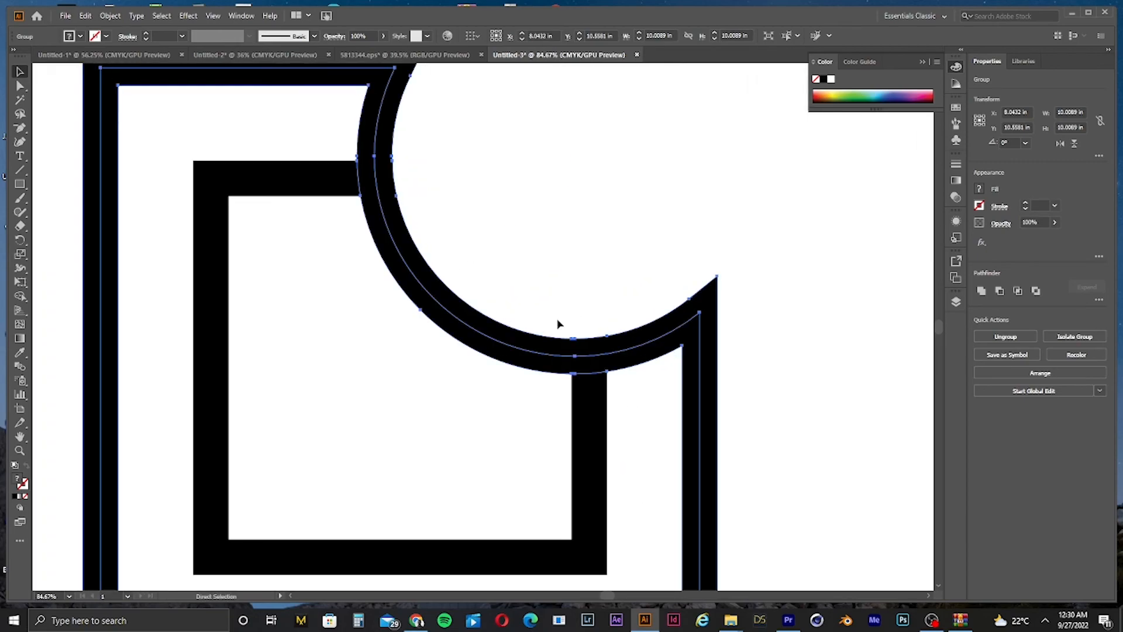
pyautogui.rightClick(516, 331)
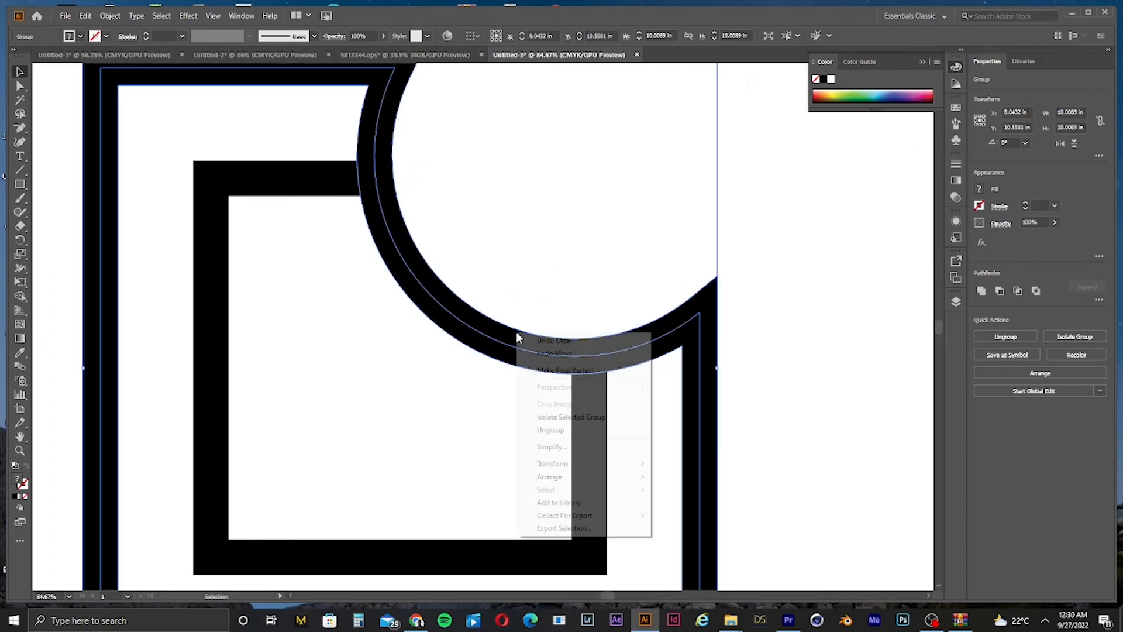
pyautogui.click(570, 429)
pyautogui.click(817, 382)
pyautogui.moveTo(693, 340); pyautogui.dragTo(725, 402)
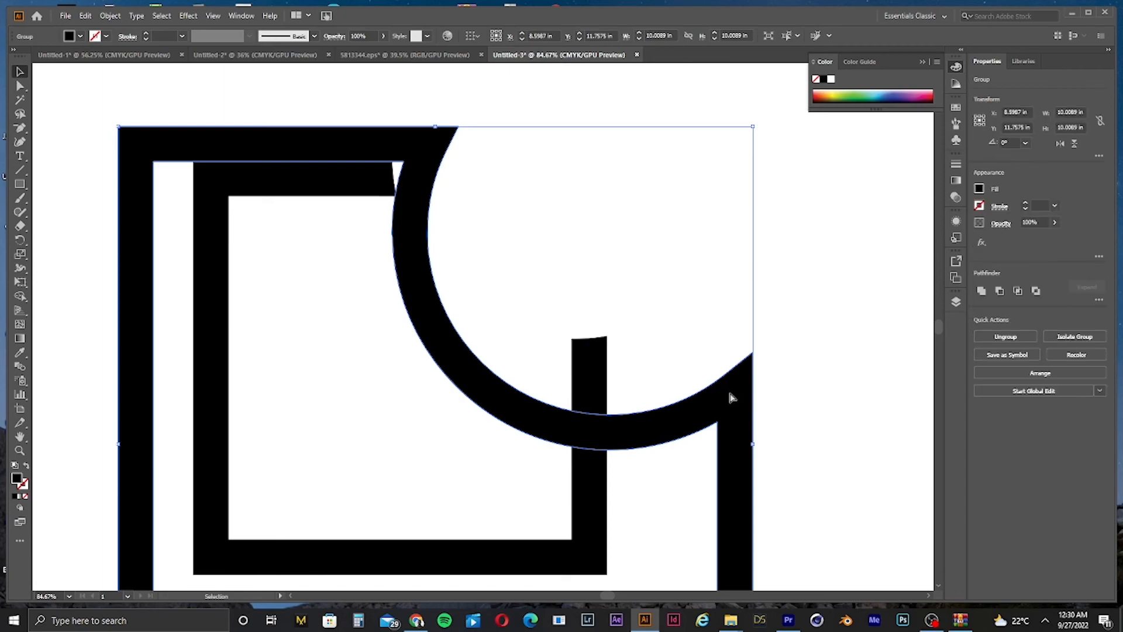
pyautogui.hotkey('ctrl', 'z')
# Step: Try moving the outer frame away from the inner square
pyautogui.moveTo(664, 336); pyautogui.dragTo(439, 399)
pyautogui.moveTo(782, 331); pyautogui.dragTo(883, 325)
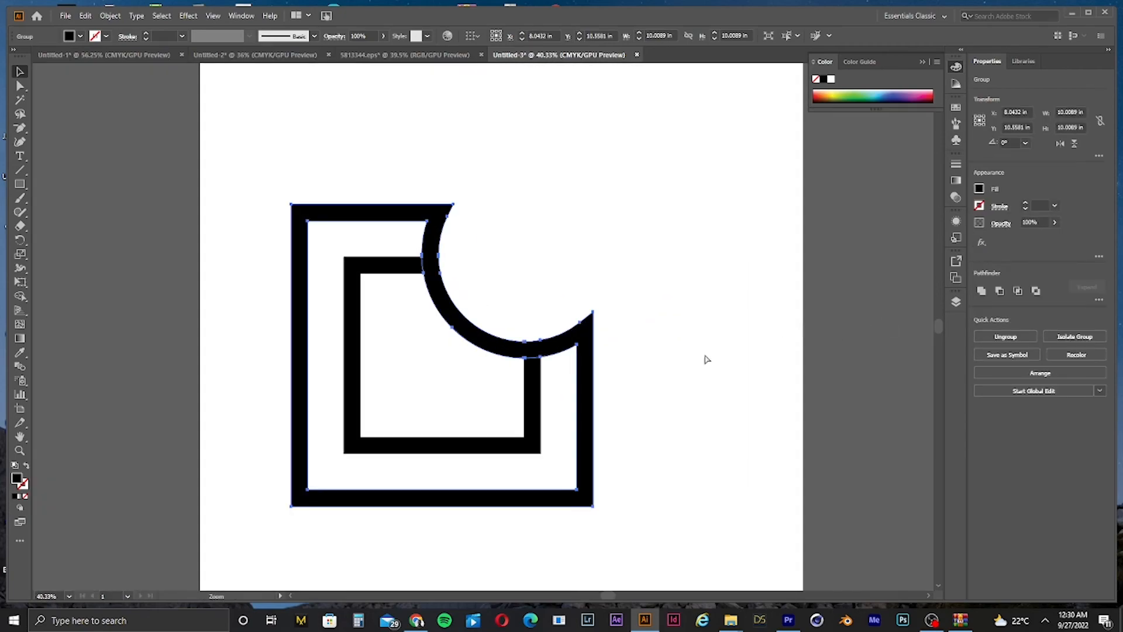
pyautogui.click(674, 373)
pyautogui.moveTo(590, 369); pyautogui.dragTo(408, 391)
pyautogui.click(567, 404)
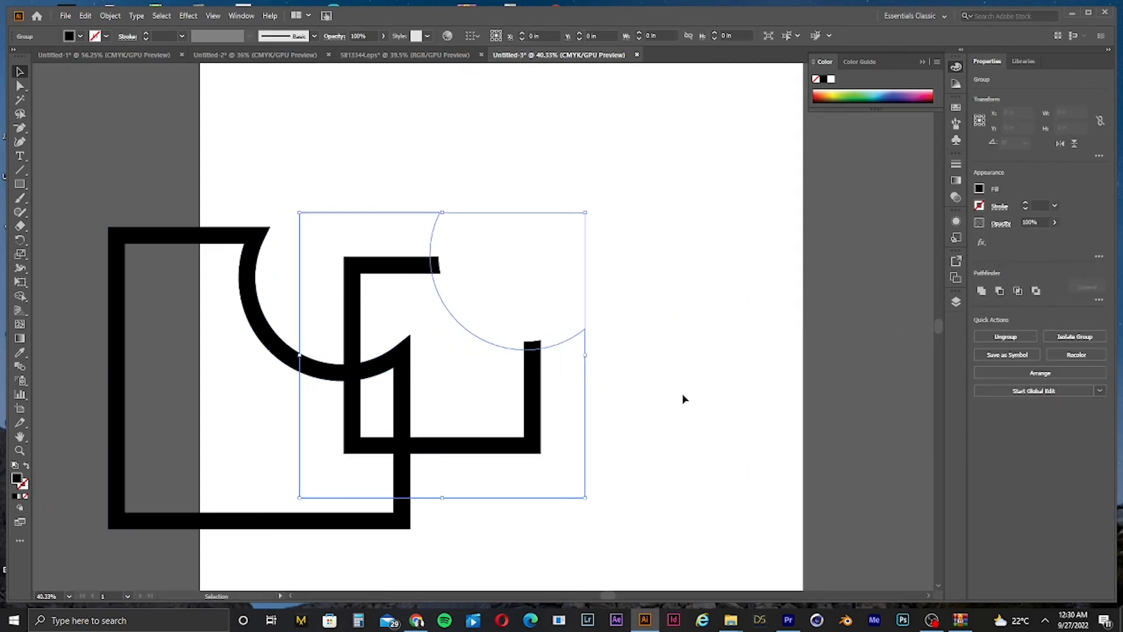
pyautogui.hotkey('ctrl', 'z')
pyautogui.click(661, 401)
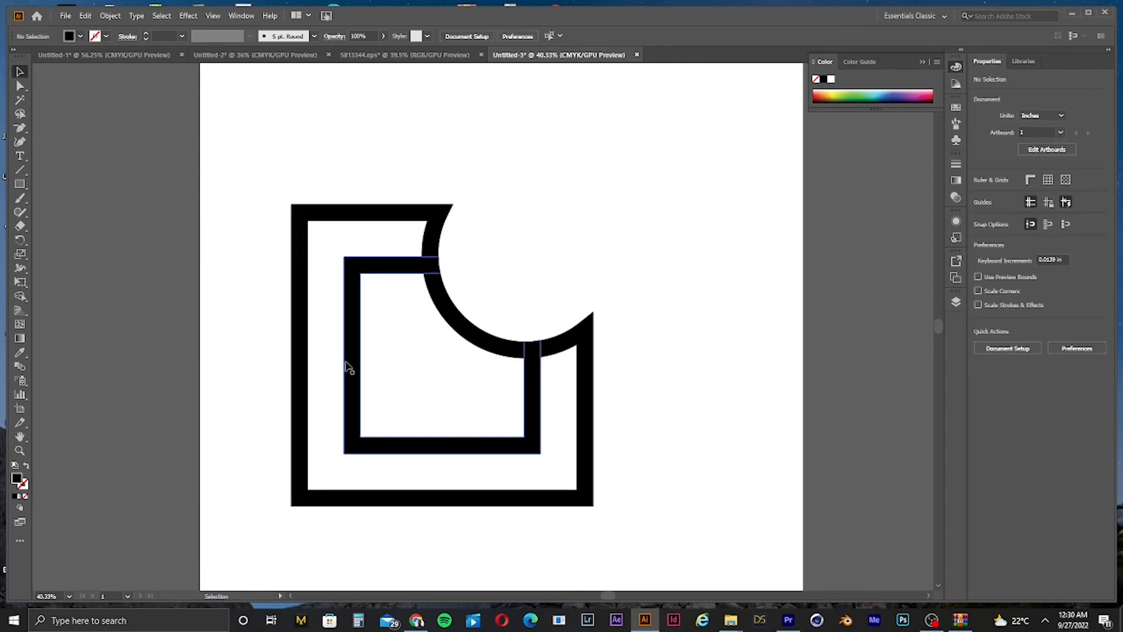
# Step: Try deleting the selected shapes
pyautogui.moveTo(356, 339); pyautogui.dragTo(339, 374)
pyautogui.press('v')
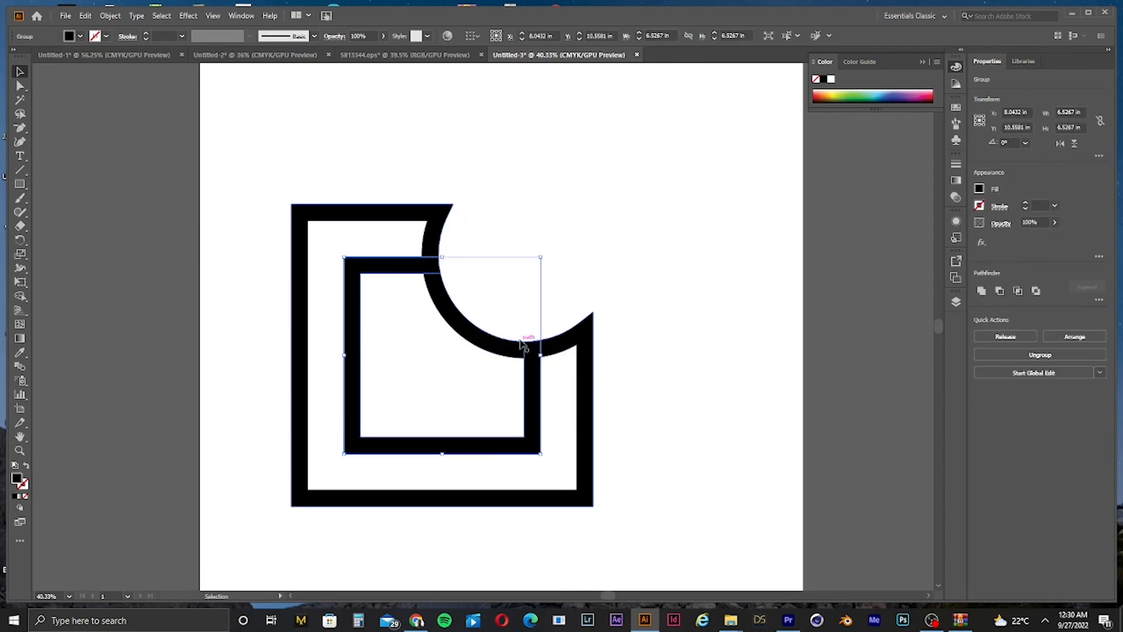
pyautogui.click(585, 353)
pyautogui.press('Delete')
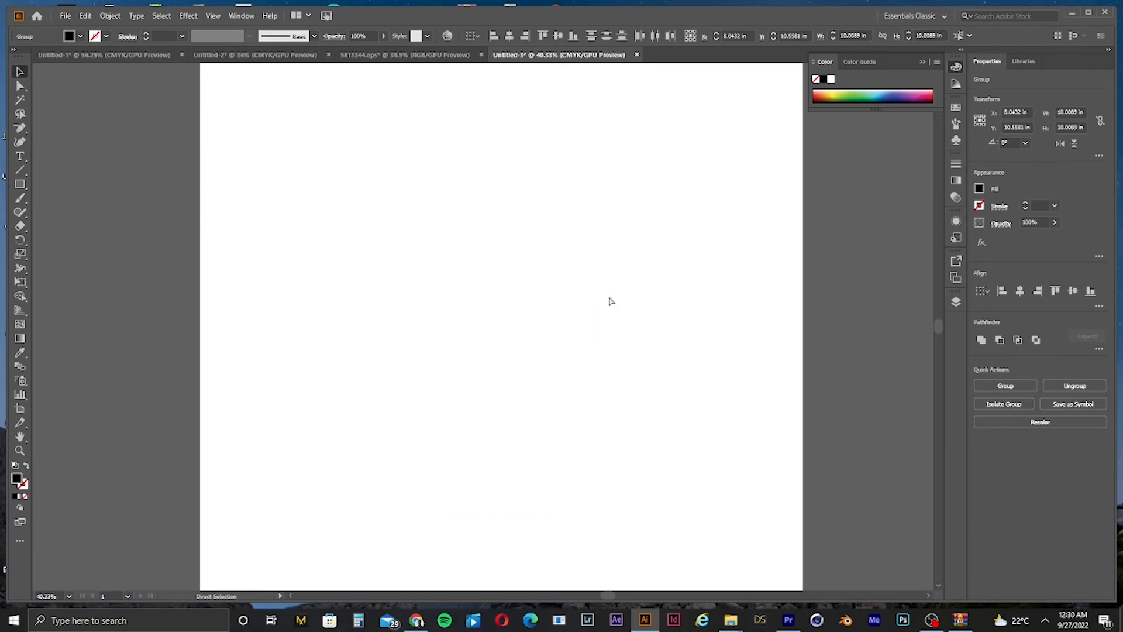
pyautogui.moveTo(725, 186); pyautogui.dragTo(397, 452)
pyautogui.press('Delete')
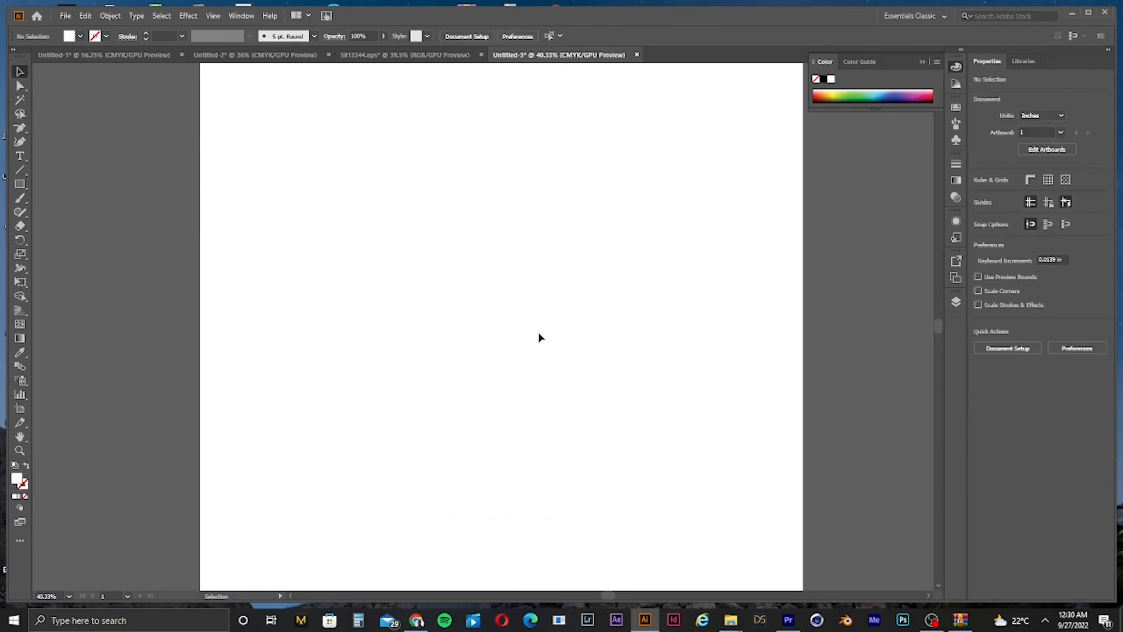
pyautogui.hotkey('ctrl', 'z')
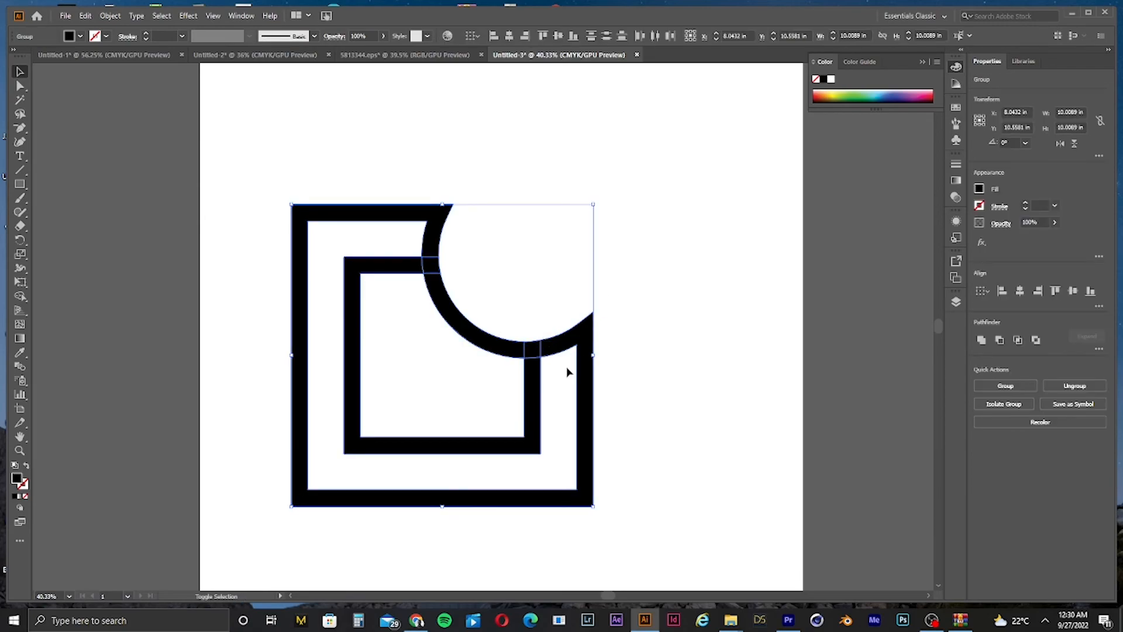
# Step: Remove the ring segments where it crosses the inner square's arms with the Shape Builder
pyautogui.press('a')
pyautogui.scroll(3, 578, 374)
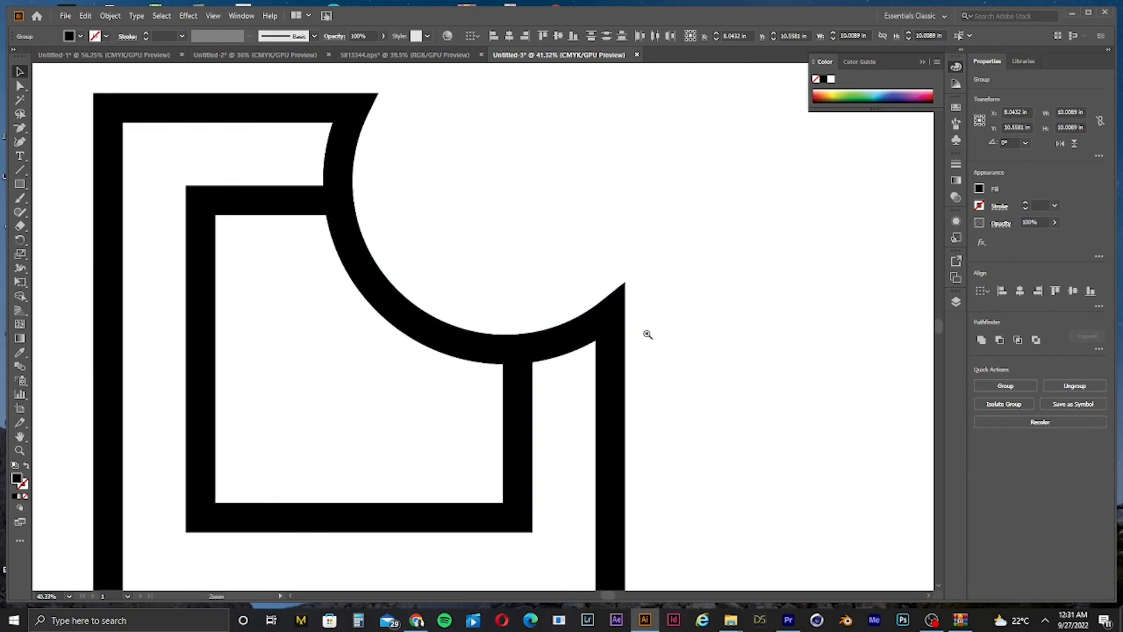
pyautogui.press('v')
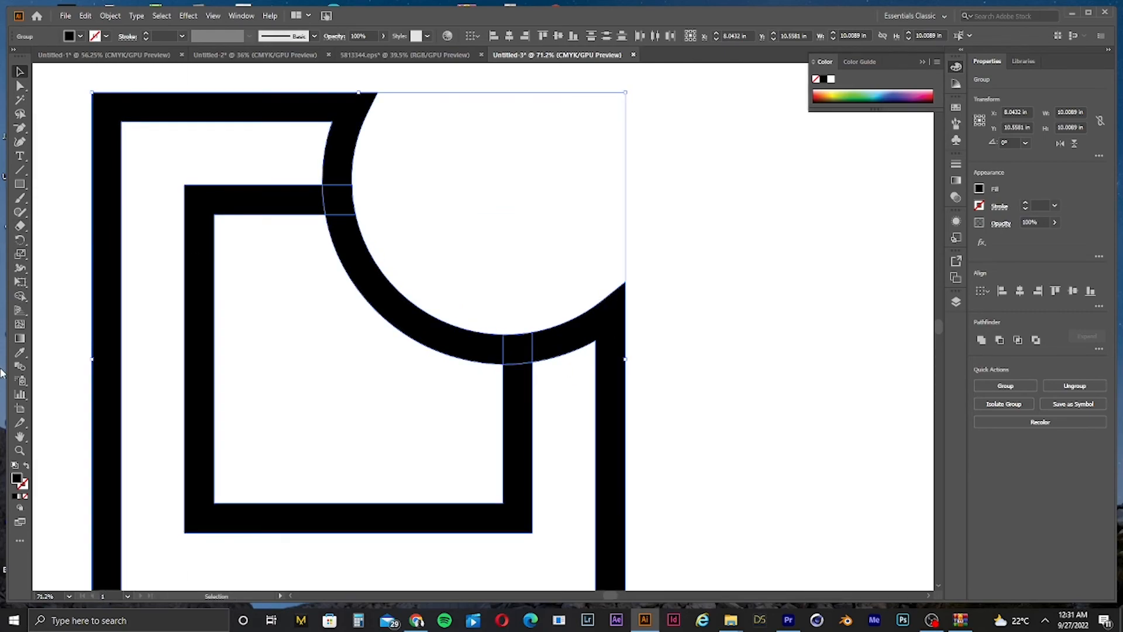
pyautogui.click(20, 296)
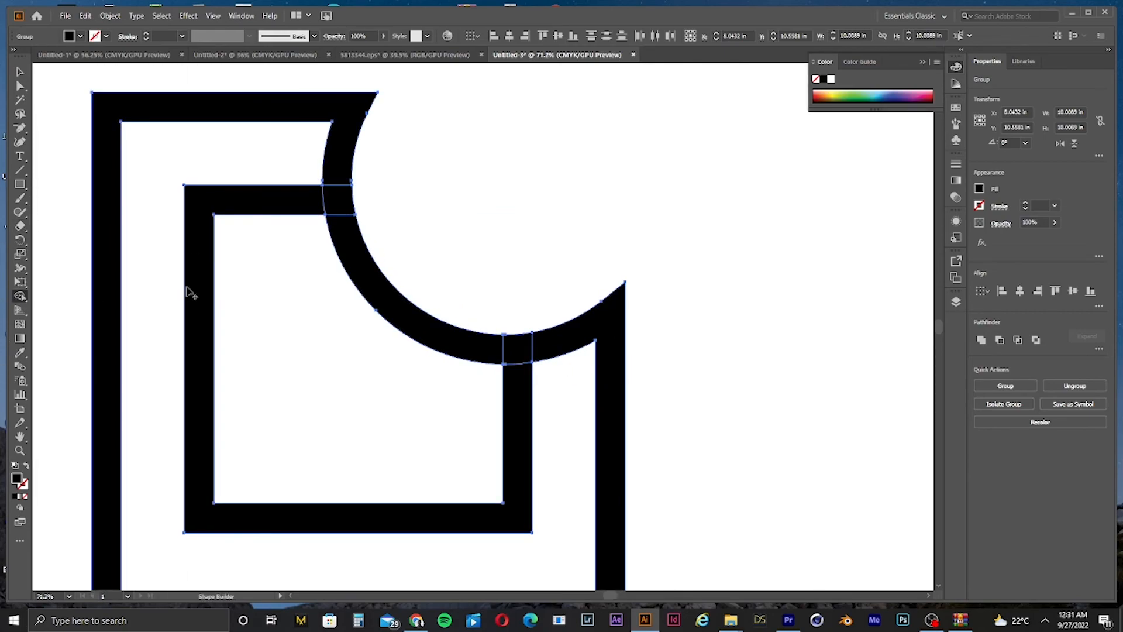
pyautogui.keyDown('alt'); pyautogui.click(518, 349); pyautogui.keyUp('alt')
pyautogui.keyDown('alt'); pyautogui.click(338, 200); pyautogui.keyUp('alt')
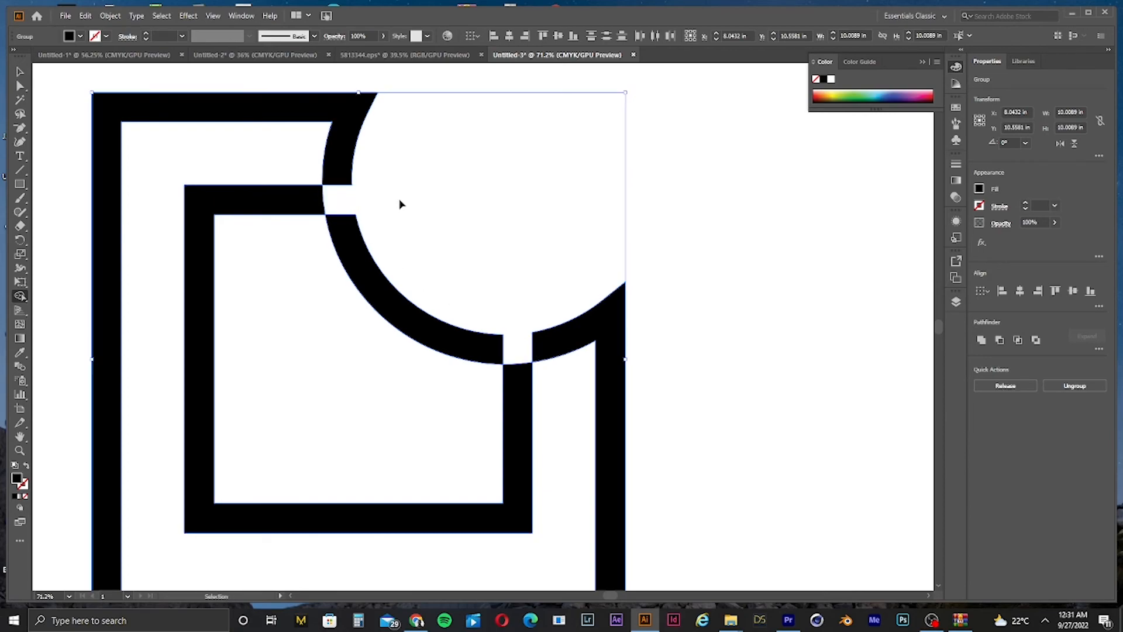
pyautogui.scroll(-4, 399, 204)
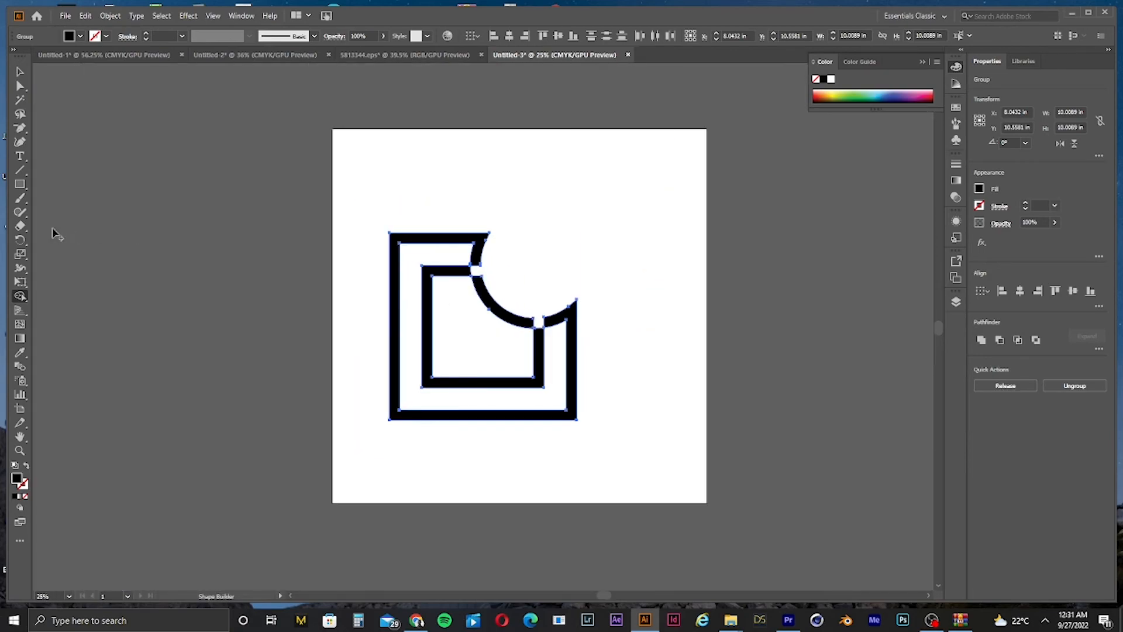
# Step: Scale the ring-and-square icon group down to a much smaller size
pyautogui.press('v')
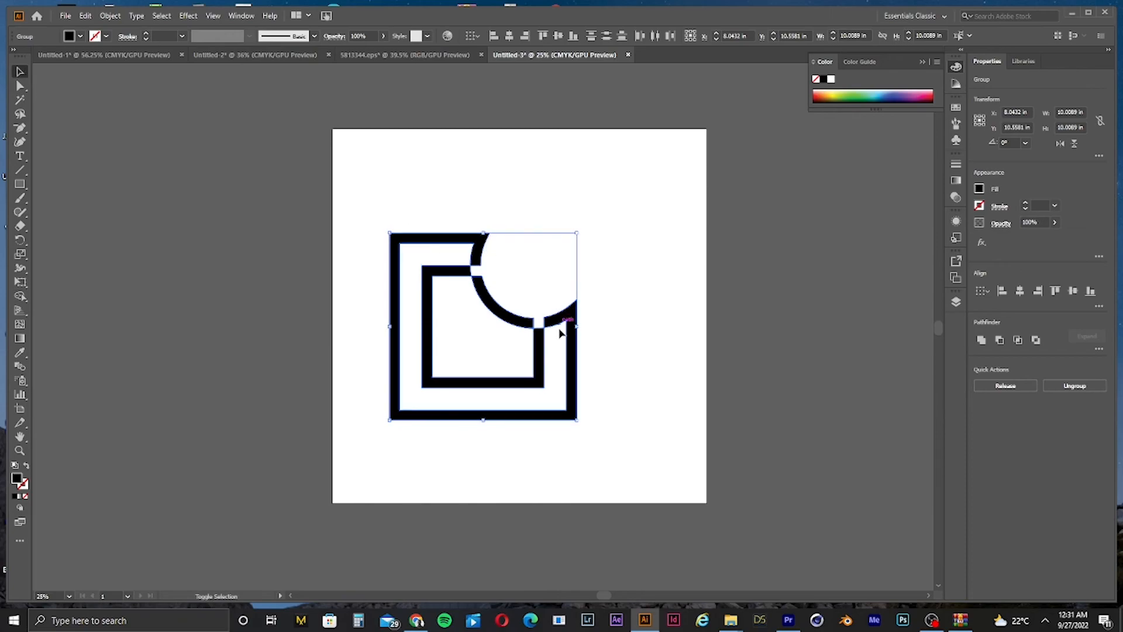
pyautogui.moveTo(577, 326); pyautogui.dragTo(461, 342)
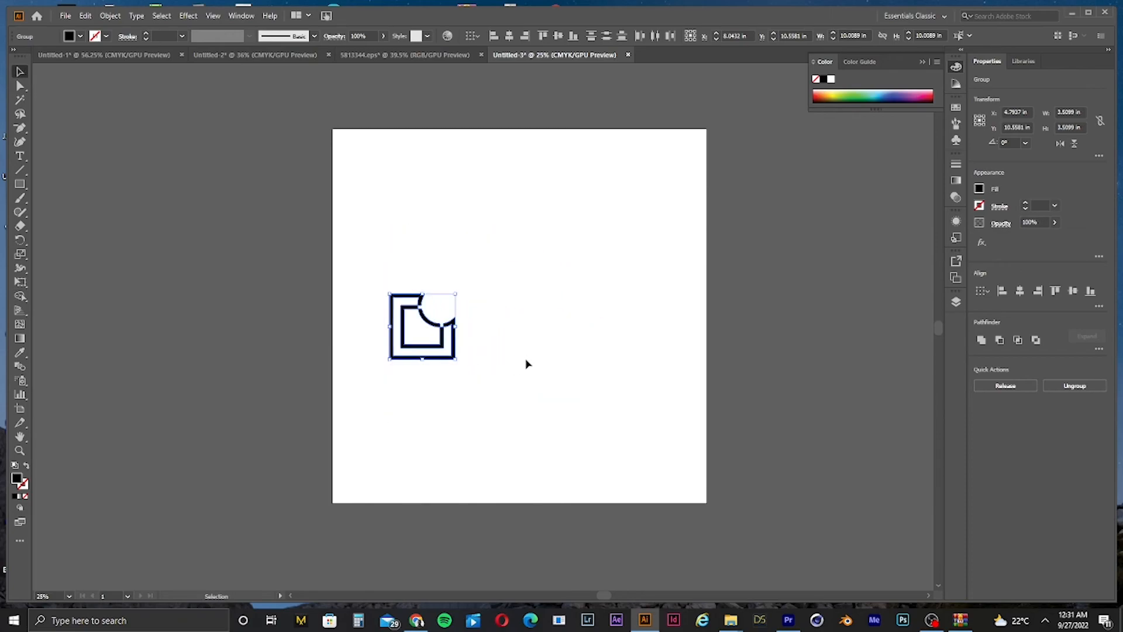
pyautogui.click(567, 349)
pyautogui.moveTo(567, 349); pyautogui.dragTo(660, 326)
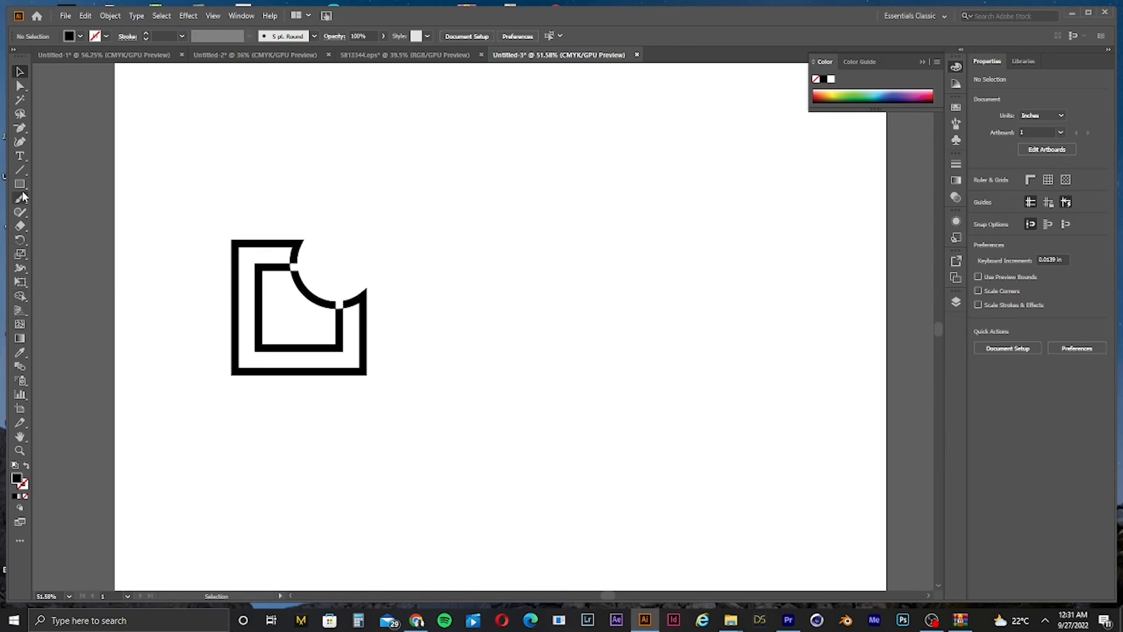
# Step: Add a point text reading "bitebox" to the right of the icon
pyautogui.press('t')
pyautogui.click(400, 337)
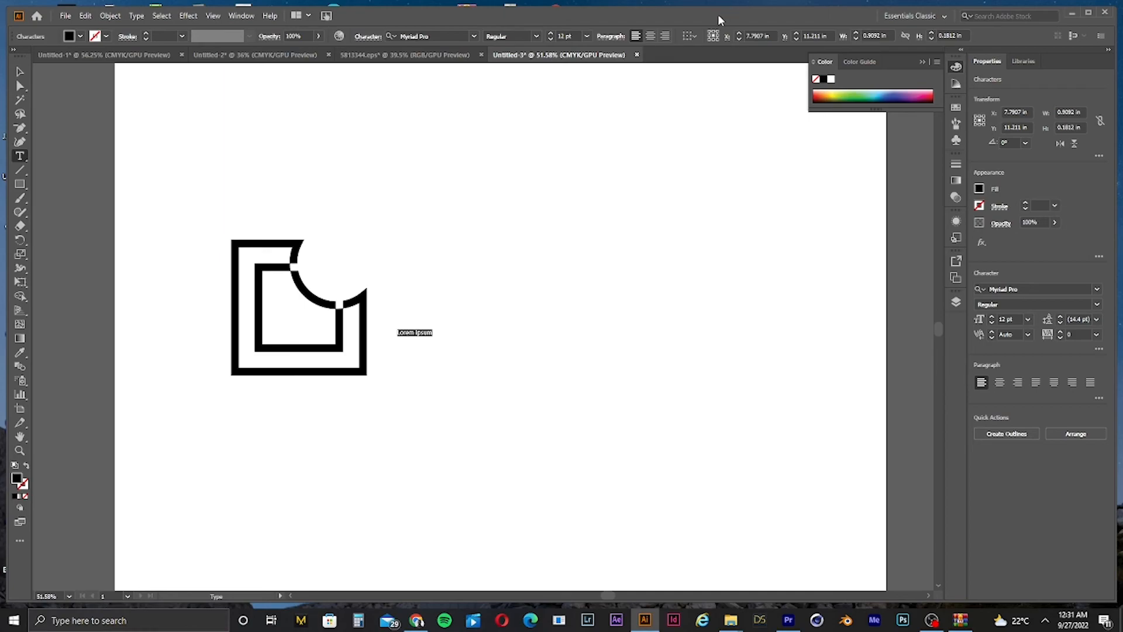
pyautogui.write('bik')
pyautogui.write('te')
pyautogui.write('box')
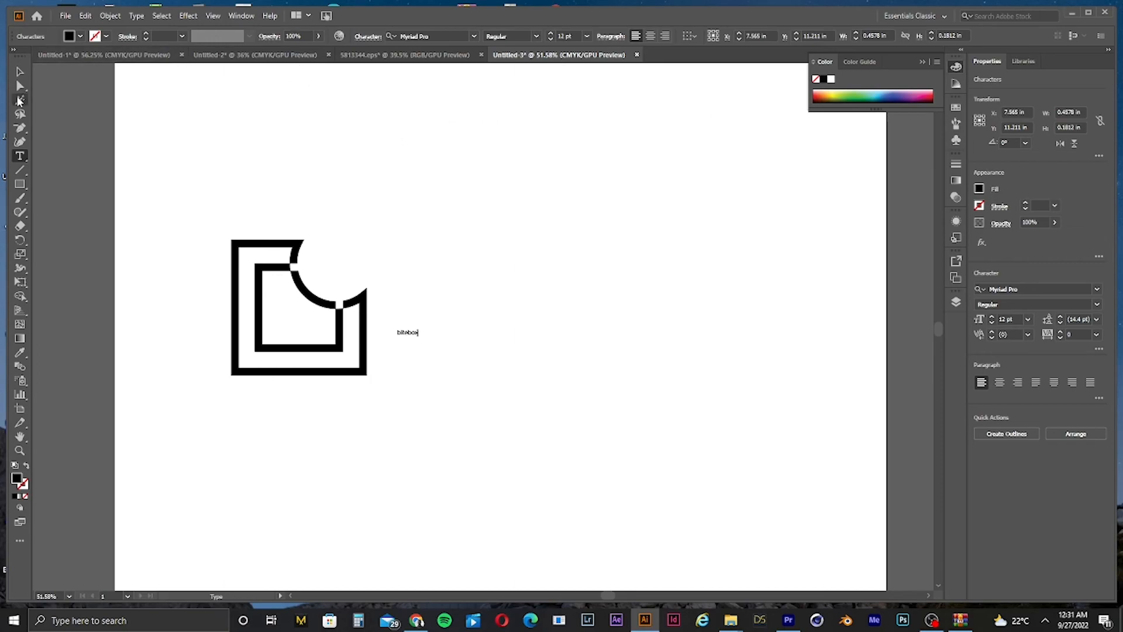
# Step: Enlarge the bitebox text and move it down beside the icon, aligned with its bottom
pyautogui.click(20, 72)
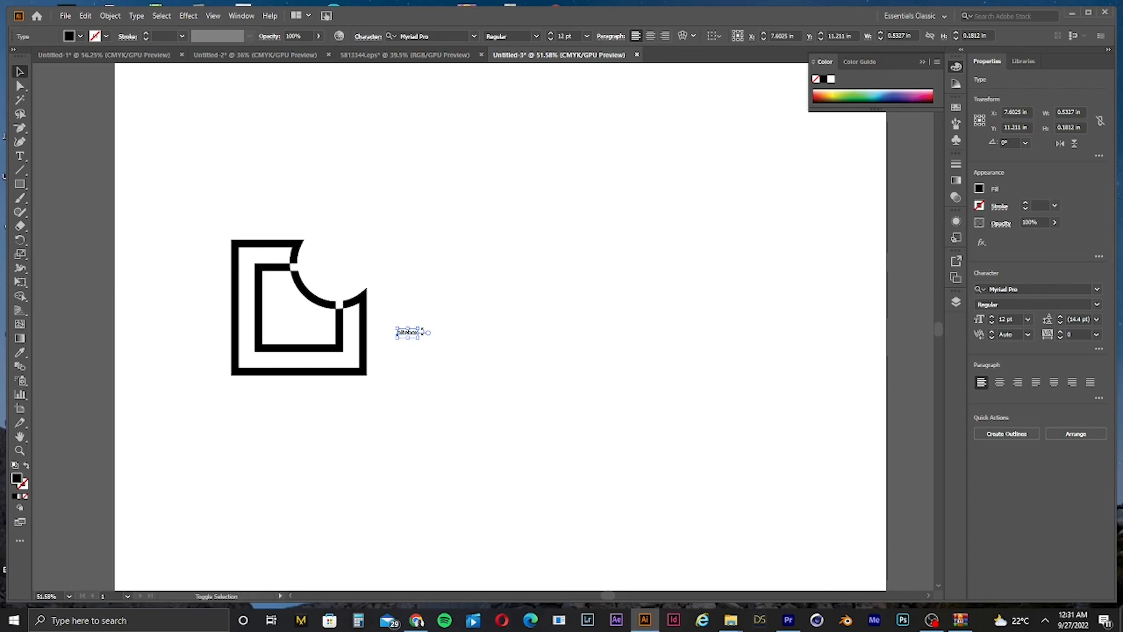
pyautogui.moveTo(420, 328); pyautogui.dragTo(819, 194)
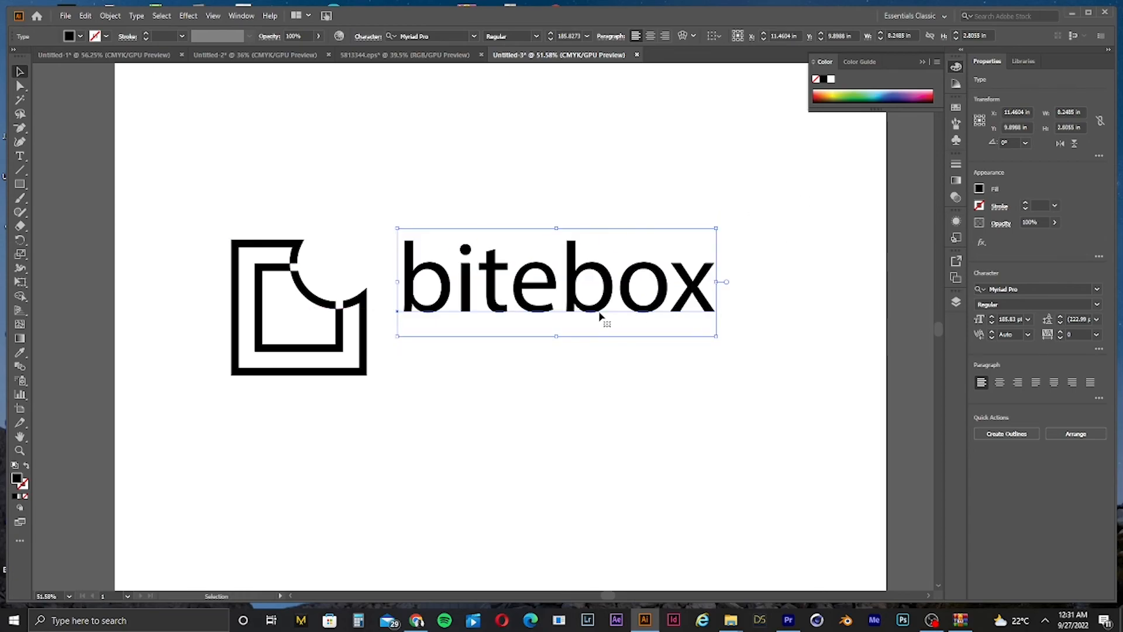
pyautogui.moveTo(602, 318); pyautogui.dragTo(592, 367)
pyautogui.click(766, 317)
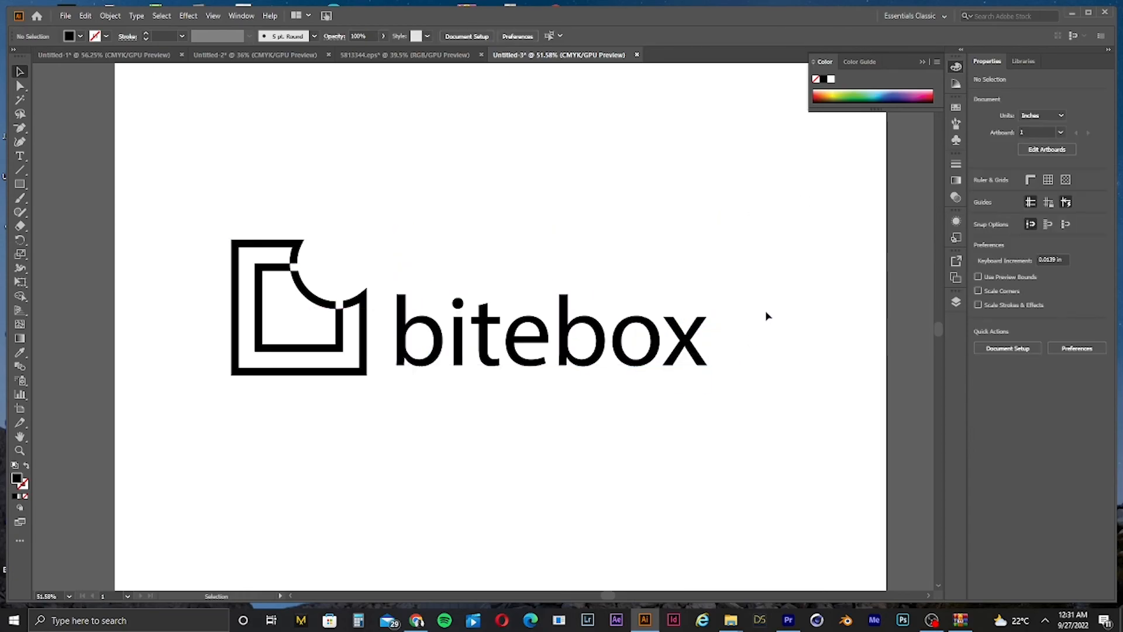
# Step: Select the icon and text together, scale them down and reposition them on the artboard
pyautogui.hotkey('ctrl', '-')
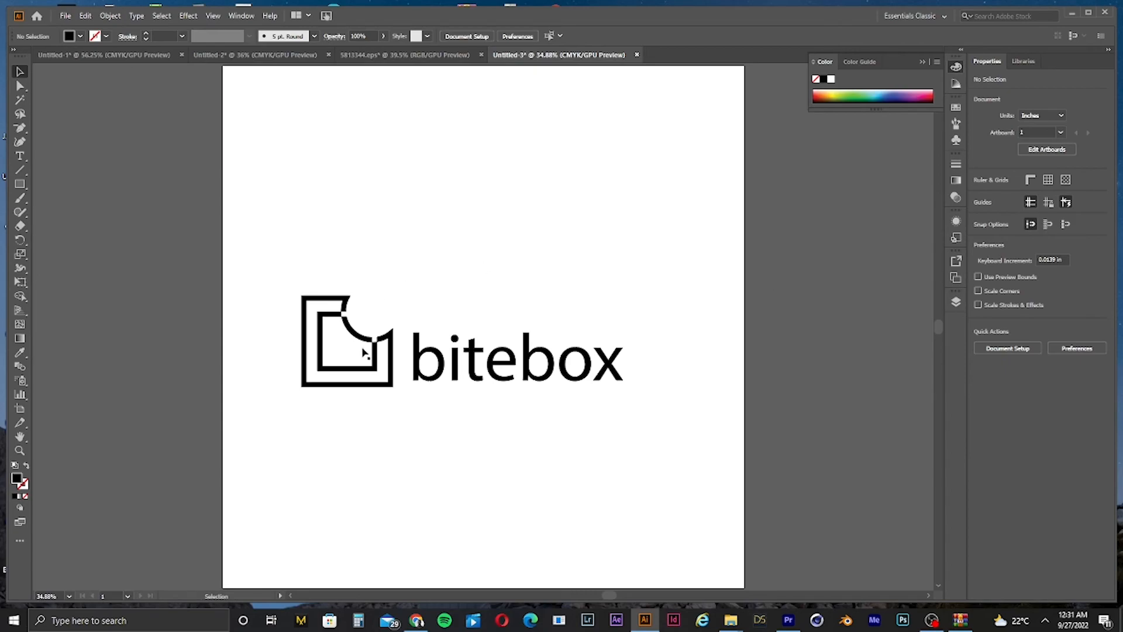
pyautogui.moveTo(300, 309); pyautogui.dragTo(669, 439)
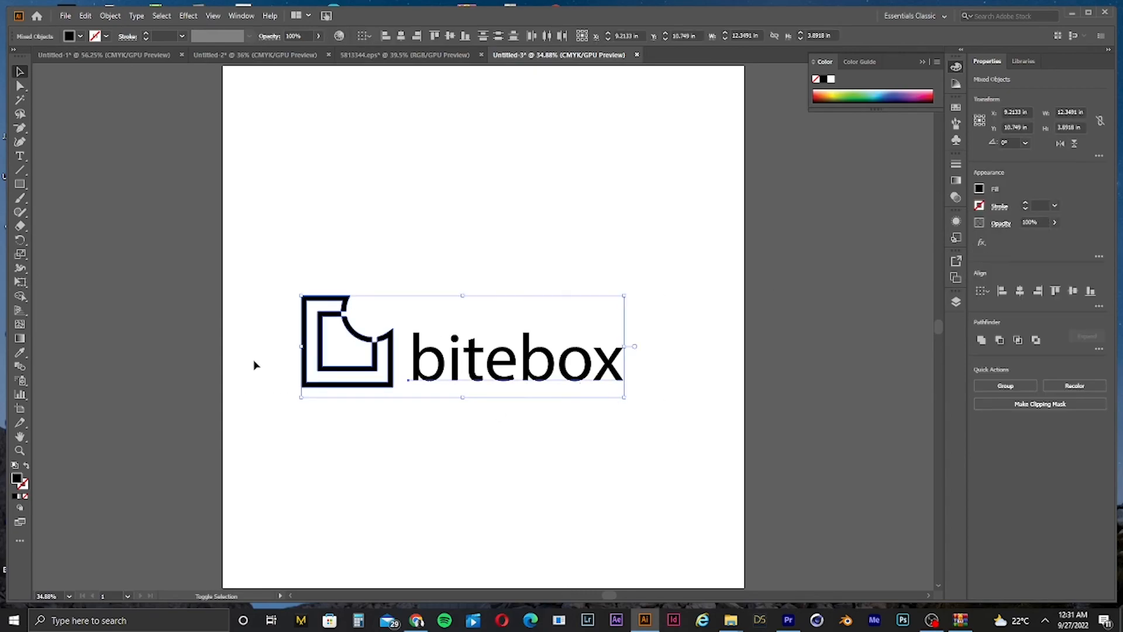
pyautogui.moveTo(300, 345); pyautogui.dragTo(377, 345)
pyautogui.click(759, 361)
pyautogui.scroll(4, 693, 358)
pyautogui.scroll(-1, 692, 359)
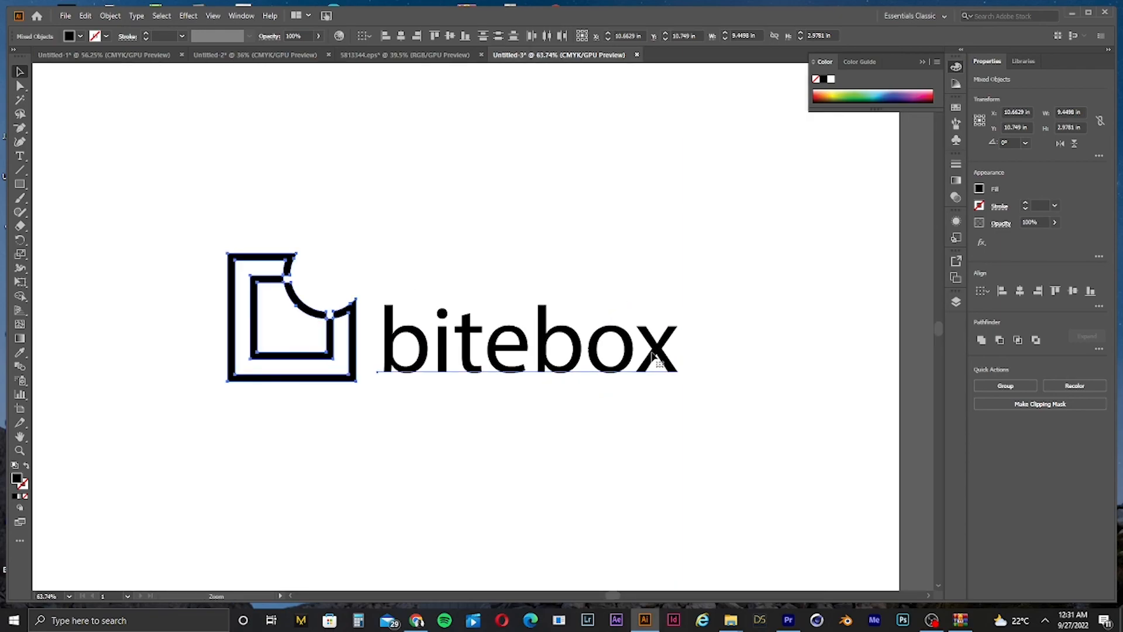
pyautogui.hotkey('ctrl', '0')
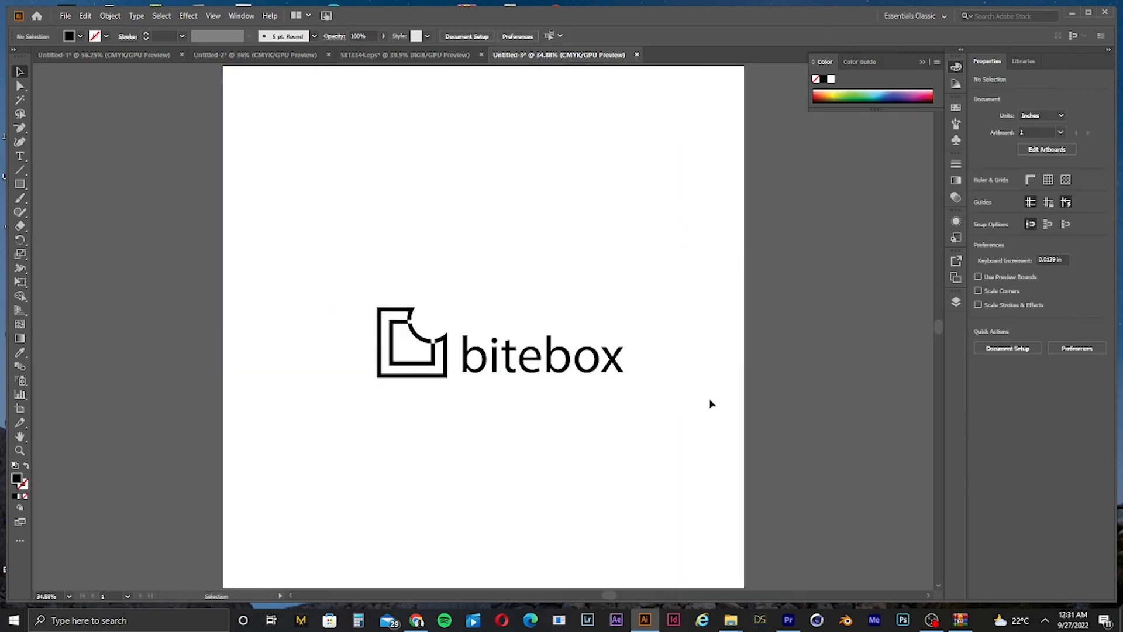
pyautogui.moveTo(698, 225); pyautogui.dragTo(409, 381)
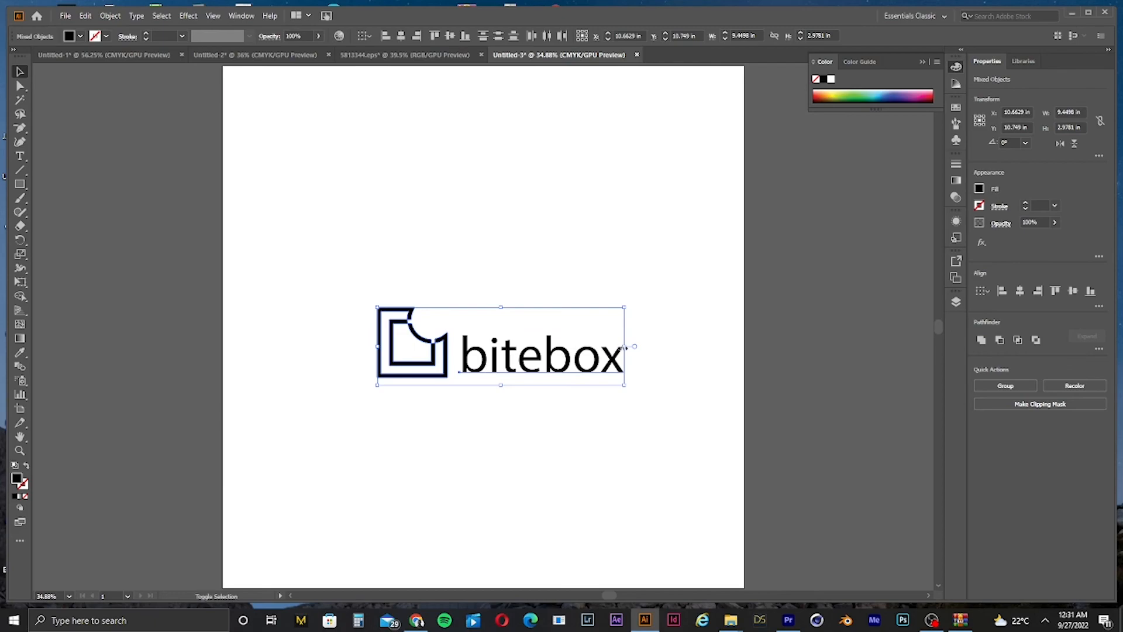
pyautogui.moveTo(624, 345); pyautogui.dragTo(648, 367)
pyautogui.click(679, 253)
pyautogui.scroll(3, 552, 372)
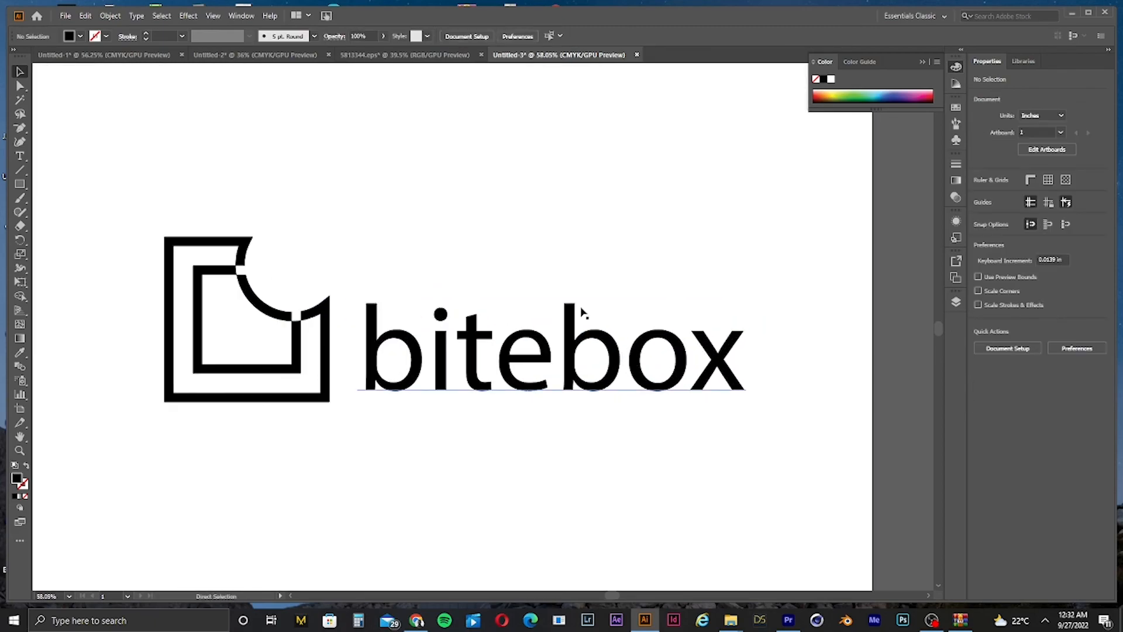
# Step: Change the bitebox text's font to Acumin Variable Concept
pyautogui.click(671, 402)
pyautogui.click(472, 39)
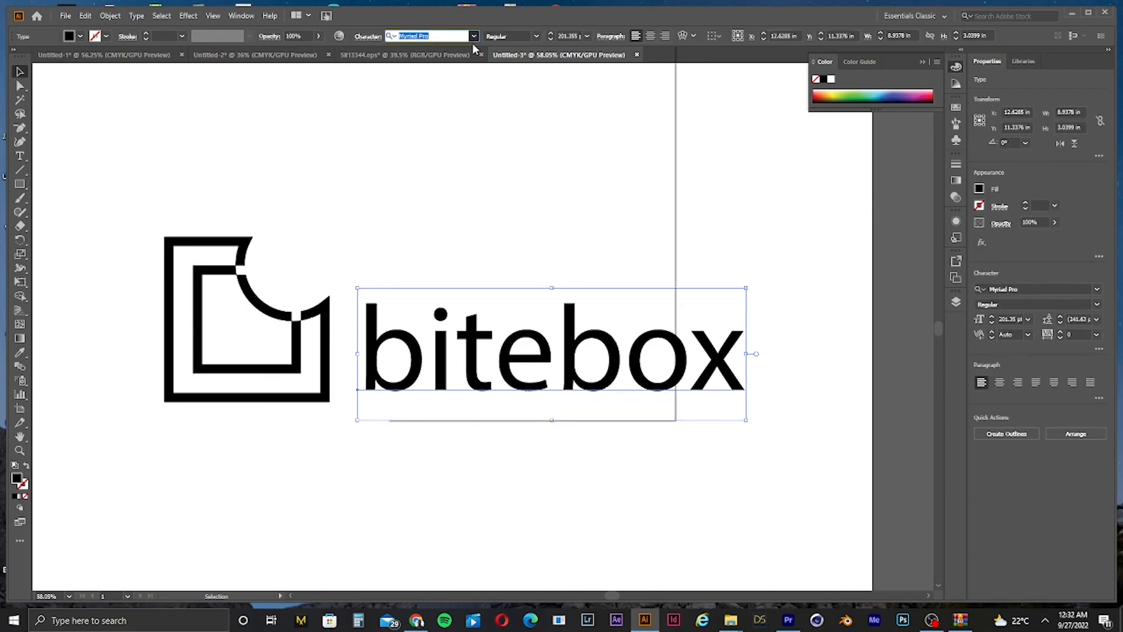
pyautogui.press('Down')
pyautogui.press('Down')
pyautogui.press('Down')
pyautogui.press('Down')
pyautogui.press('Down')
pyautogui.press('Down')
pyautogui.press('Down')
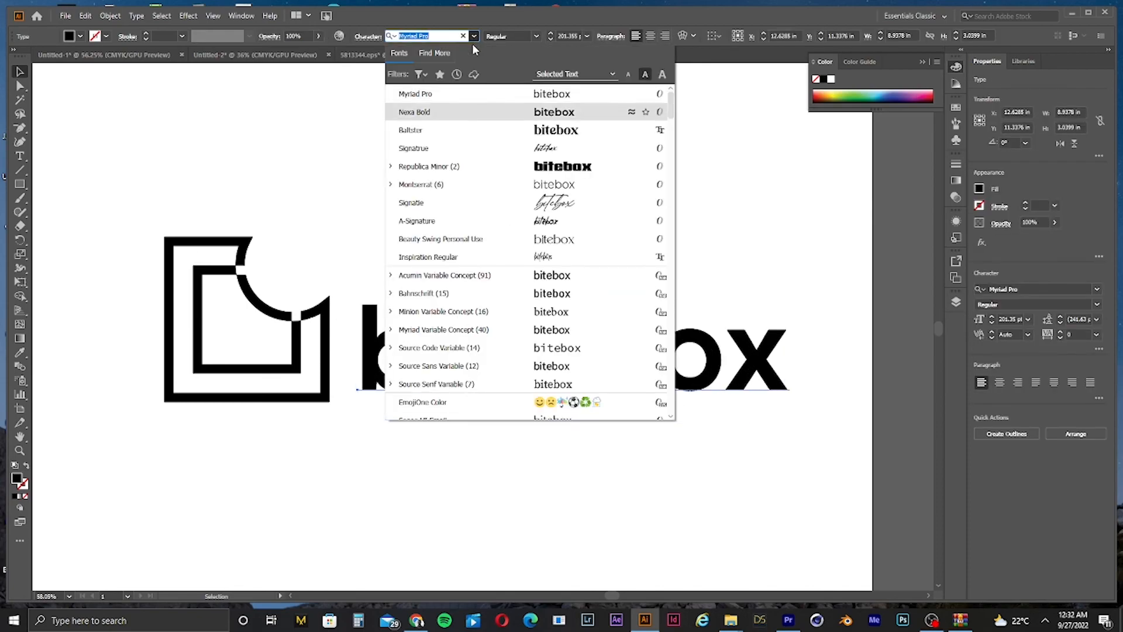
pyautogui.press('Up')
pyautogui.press('Up')
pyautogui.press('Up')
pyautogui.press('Up')
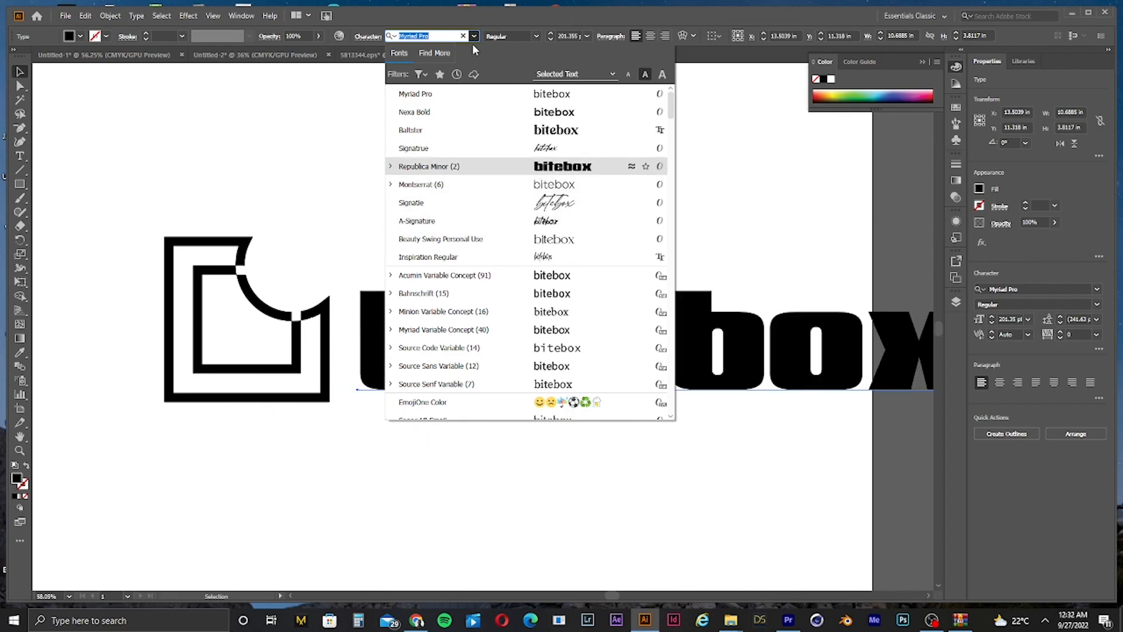
pyautogui.press('Down')
pyautogui.press('Down')
pyautogui.press('Down')
pyautogui.press('Down')
pyautogui.press('Down')
pyautogui.press('Down')
pyautogui.press('Down')
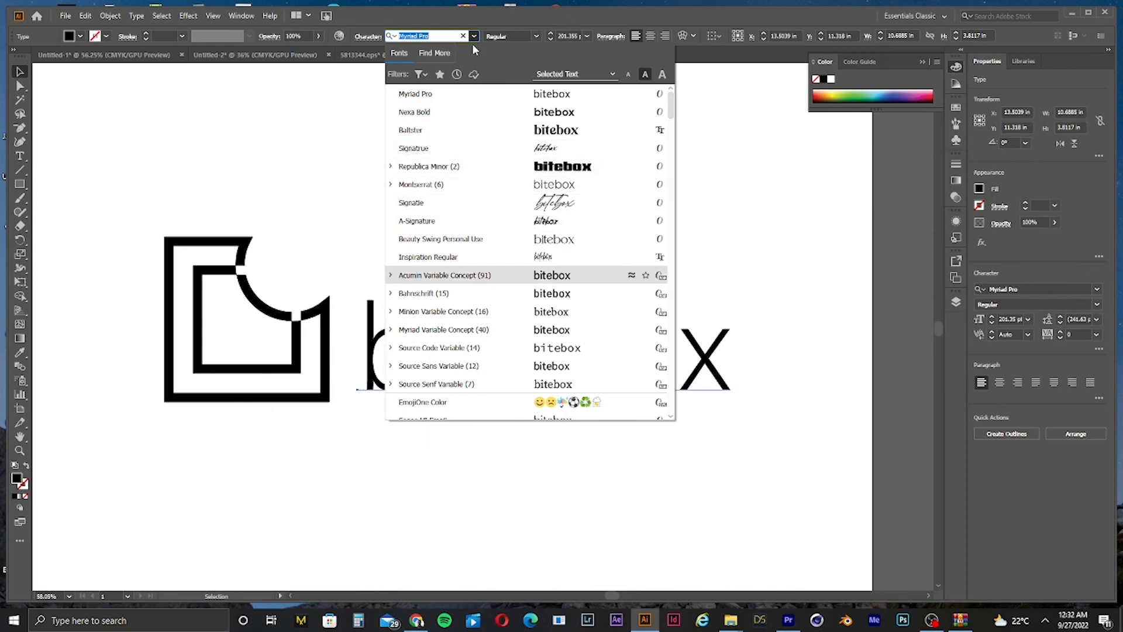
pyautogui.press('Return')
pyautogui.hotkey('ctrl', '0')
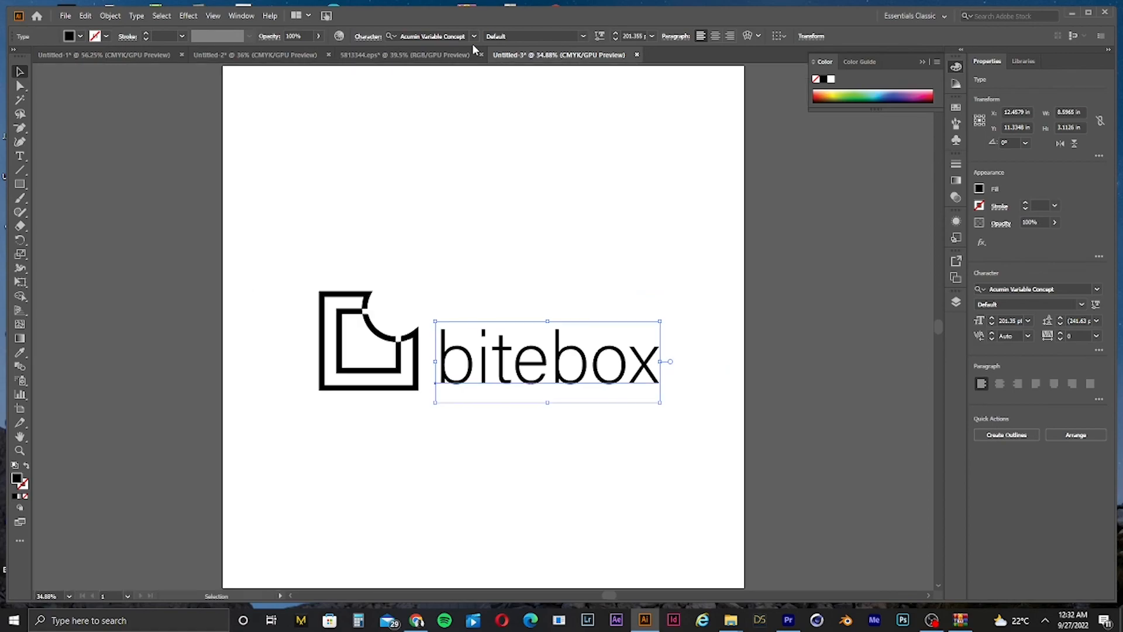
# Step: Set the letters "bite" to the Condensed Semibold style
pyautogui.doubleClick(547, 358)
pyautogui.moveTo(549, 360); pyautogui.dragTo(440, 370)
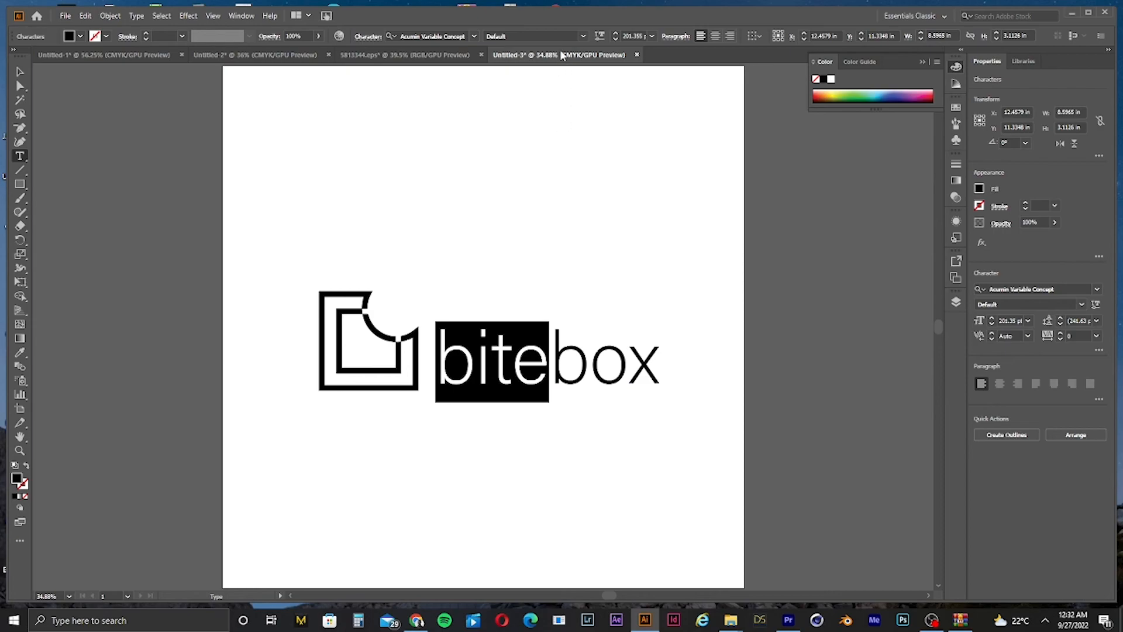
pyautogui.click(582, 37)
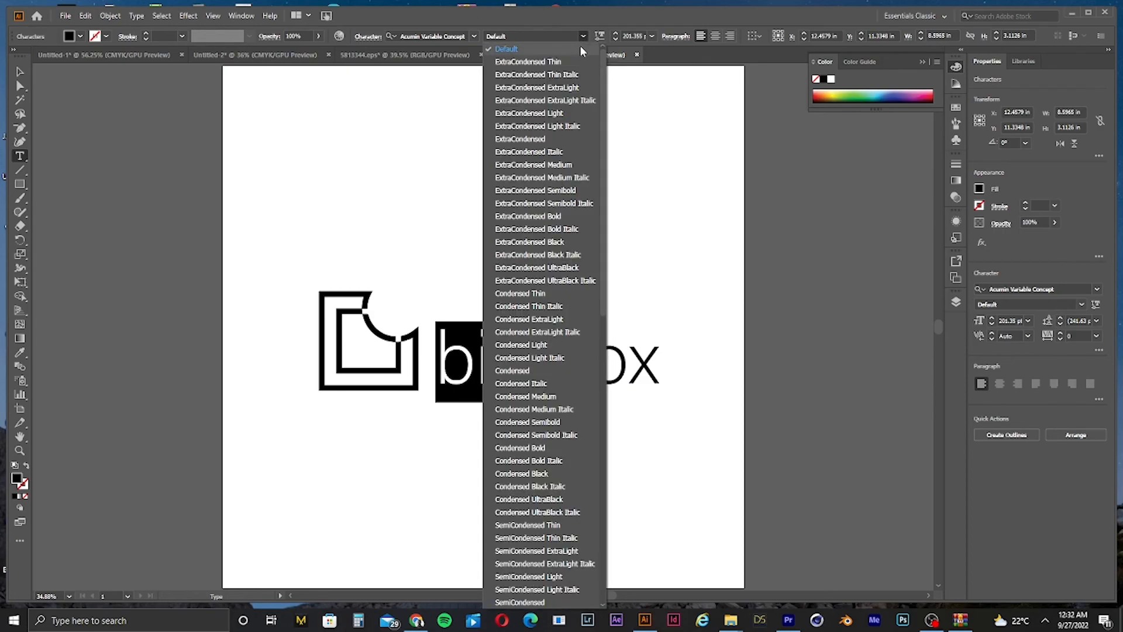
pyautogui.press('Down')
pyautogui.press('Down')
pyautogui.press('Down')
pyautogui.press('Down')
pyautogui.press('Down')
pyautogui.press('Down')
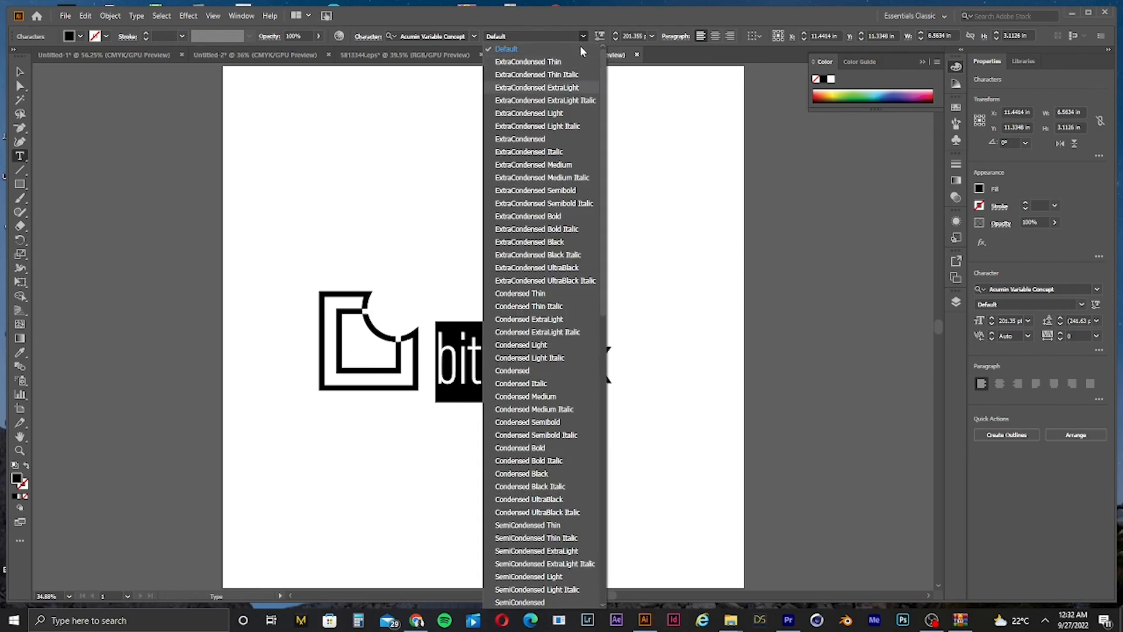
pyautogui.press('Down')
pyautogui.press('Down')
pyautogui.press('Down')
pyautogui.press('Down')
pyautogui.press('Down')
pyautogui.press('Down')
pyautogui.press('Down')
pyautogui.press('Down')
pyautogui.press('Down')
pyautogui.press('Down')
pyautogui.press('Down')
pyautogui.press('Down')
pyautogui.press('Down')
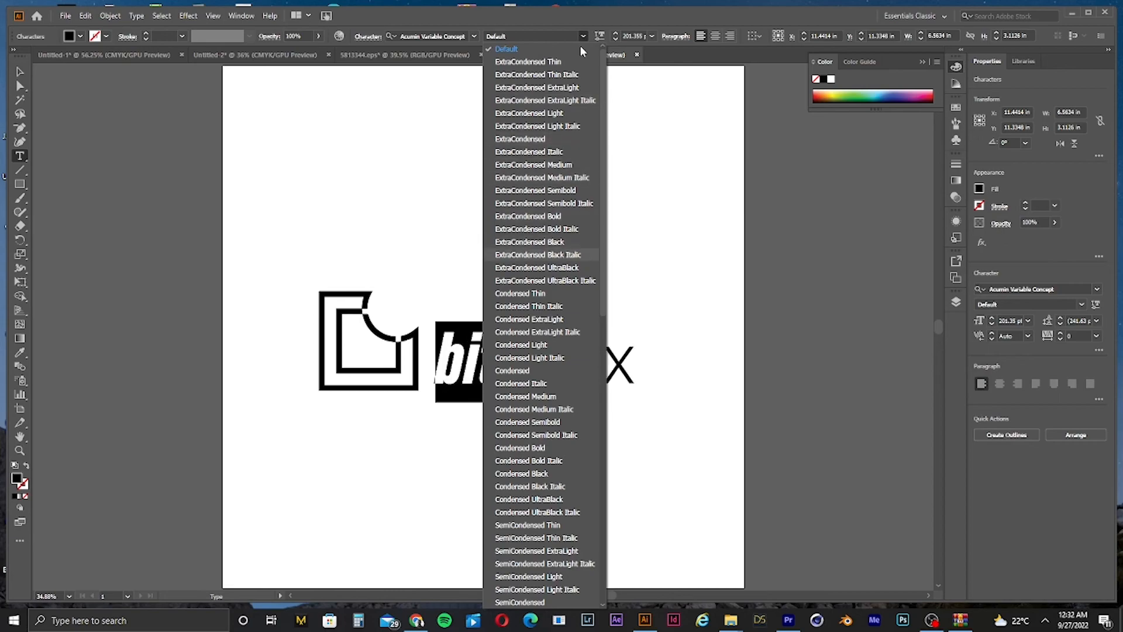
pyautogui.press('Down')
pyautogui.press('Down')
pyautogui.press('Down')
pyautogui.press('Down')
pyautogui.press('Down')
pyautogui.press('Down')
pyautogui.press('Down')
pyautogui.press('Down')
pyautogui.press('Down')
pyautogui.press('Down')
pyautogui.press('Down')
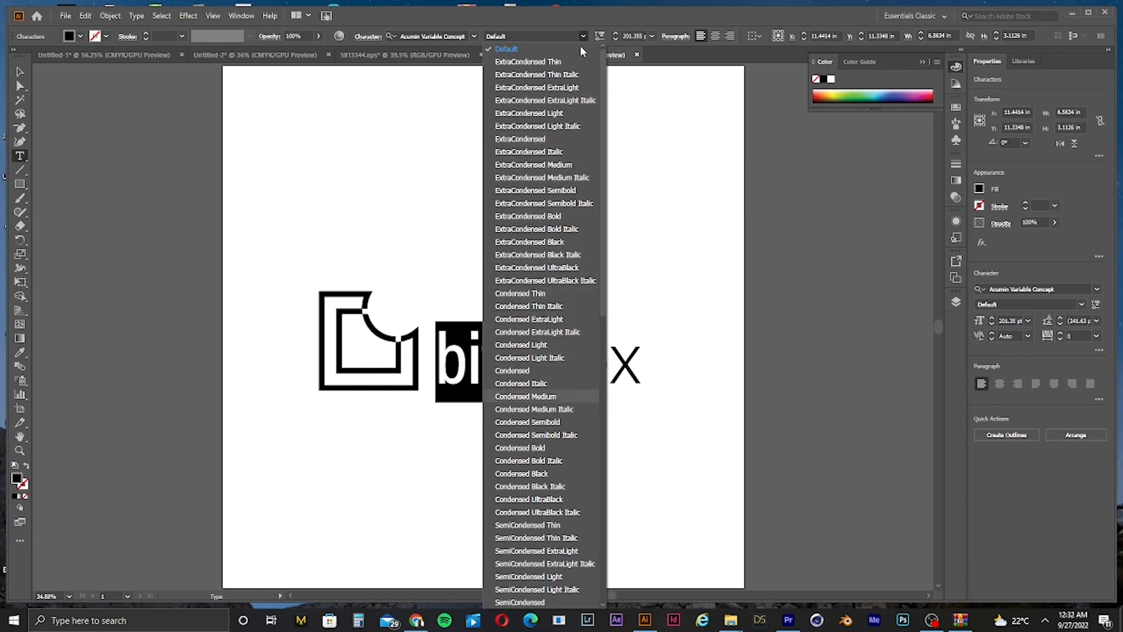
pyautogui.press('Down')
pyautogui.press('Down')
pyautogui.press('Down')
pyautogui.press('Down')
pyautogui.press('Down')
pyautogui.press('Down')
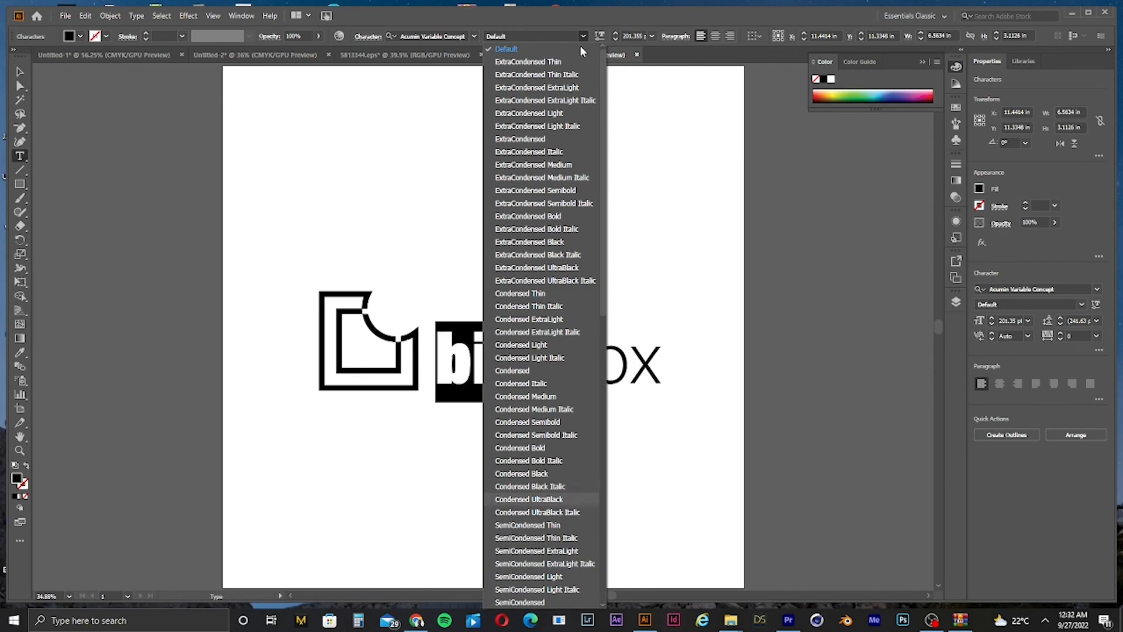
pyautogui.press('Up')
pyautogui.press('Up')
pyautogui.press('Up')
pyautogui.press('Down')
pyautogui.press('Down')
pyautogui.press('Down')
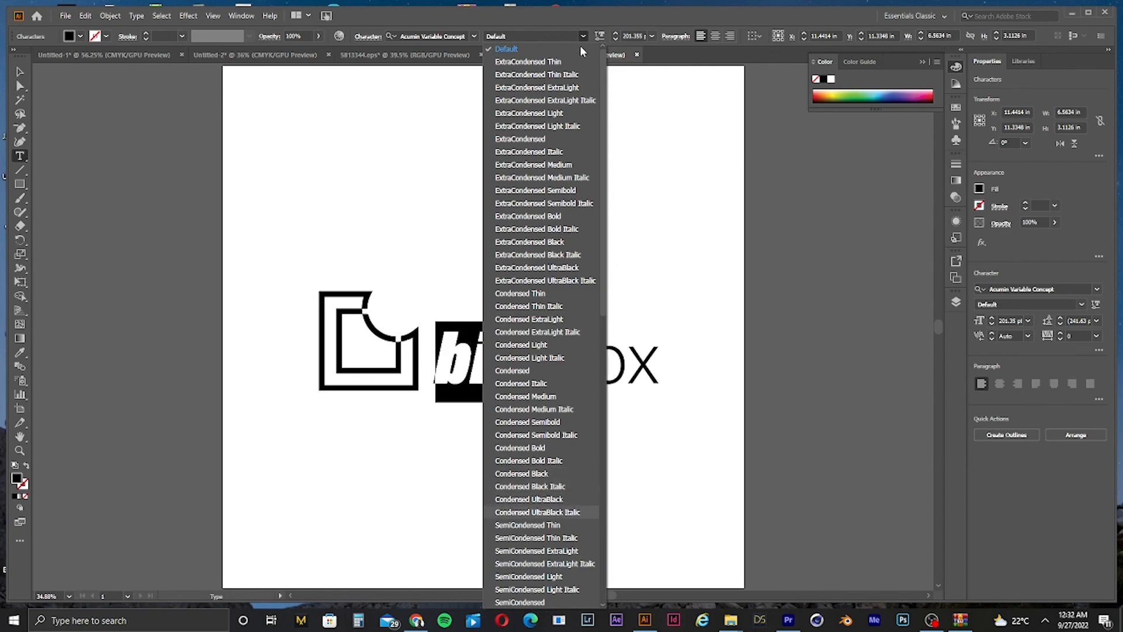
pyautogui.press('Up')
pyautogui.press('Up')
pyautogui.press('Up')
pyautogui.press('Up')
pyautogui.press('Up')
pyautogui.press('Up')
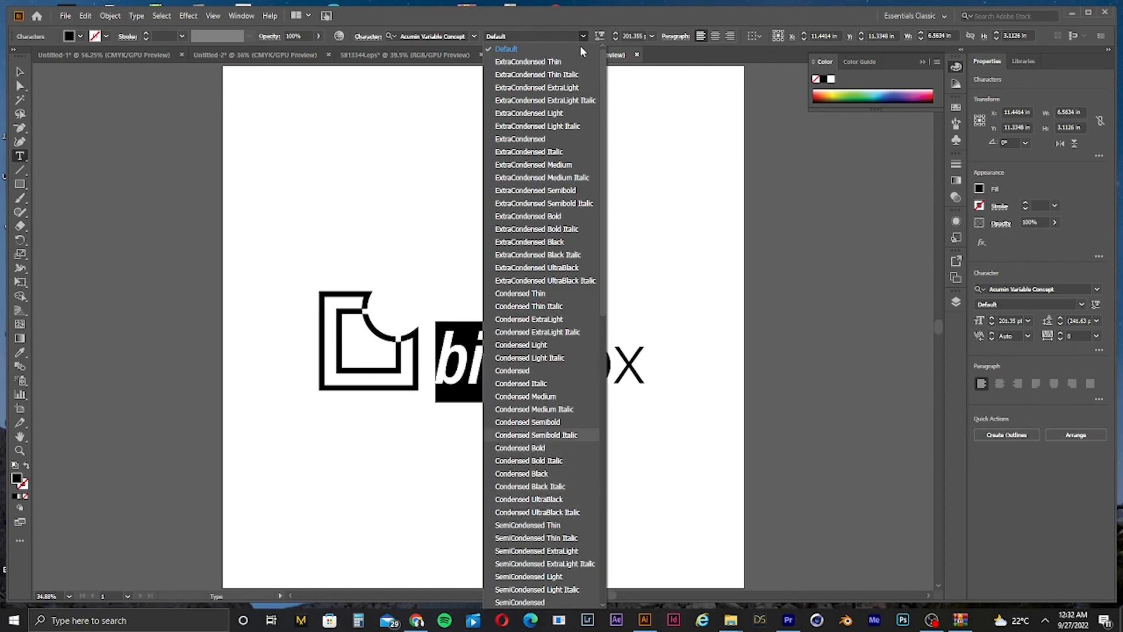
pyautogui.press('Up')
pyautogui.press('Return')
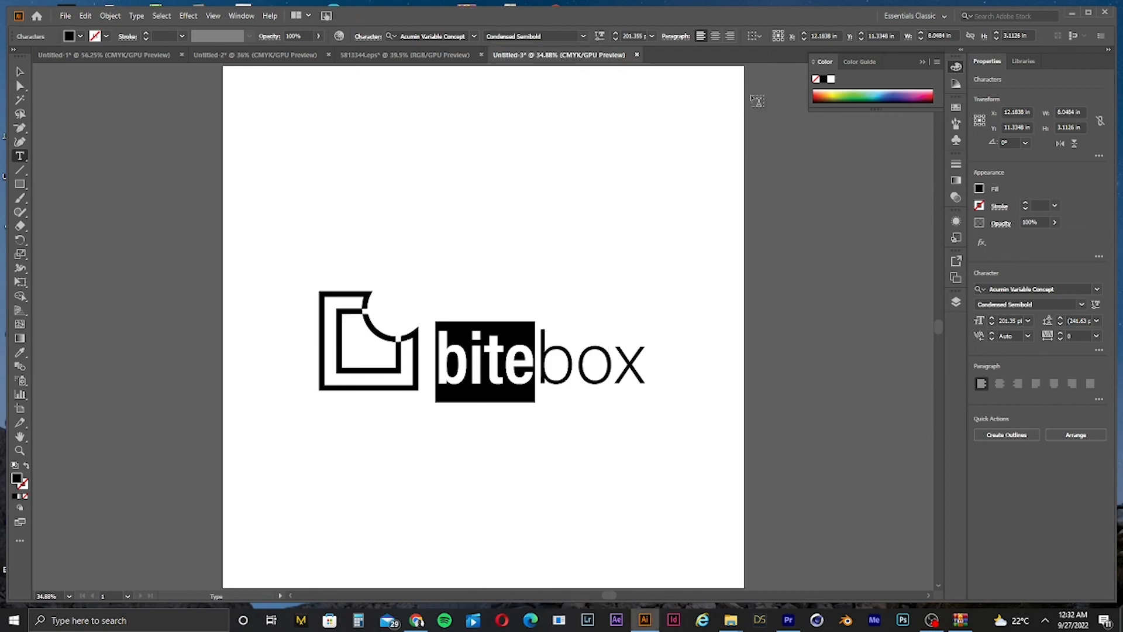
pyautogui.click(17, 69)
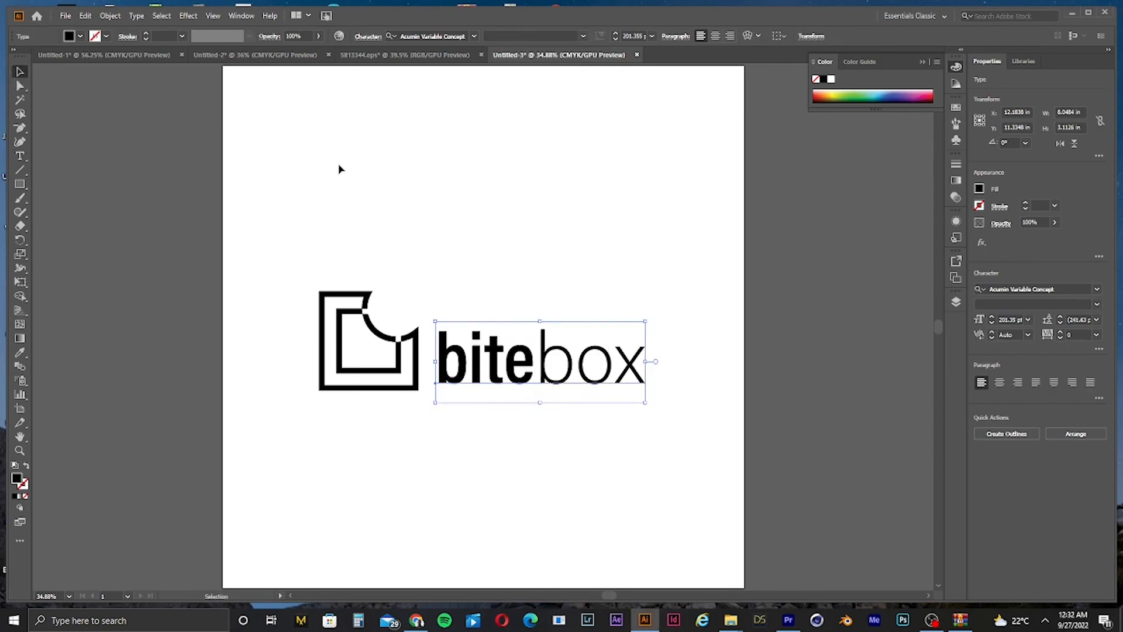
pyautogui.click(338, 168)
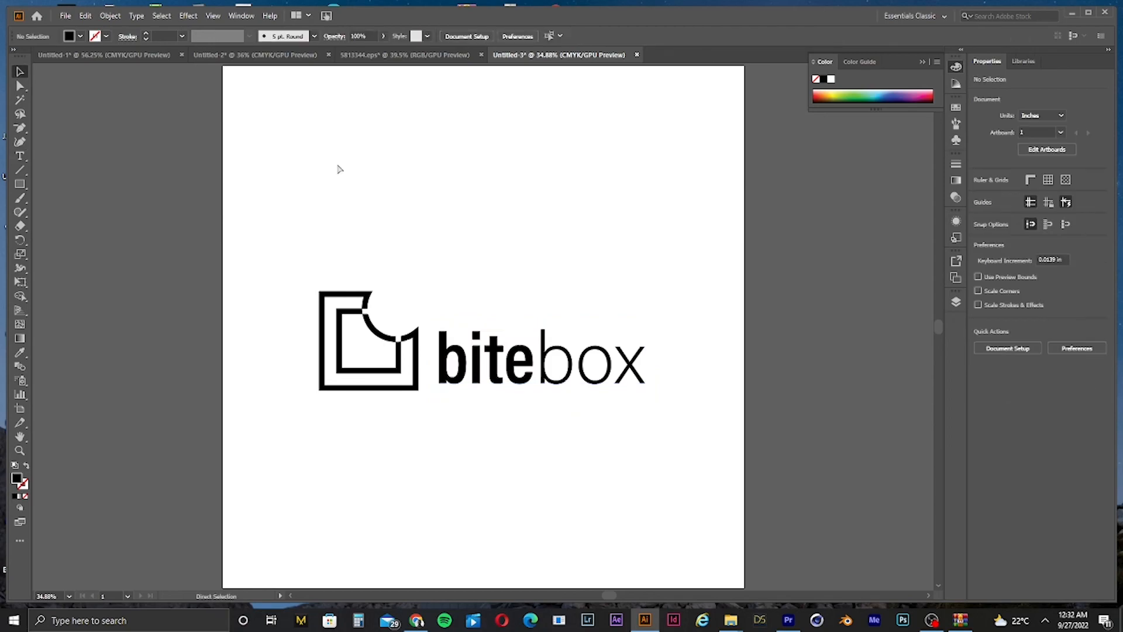
# Step: Replace the lowercase "b" with a capital "B" so the text reads Bitebox
pyautogui.hotkey('ctrl', '-')
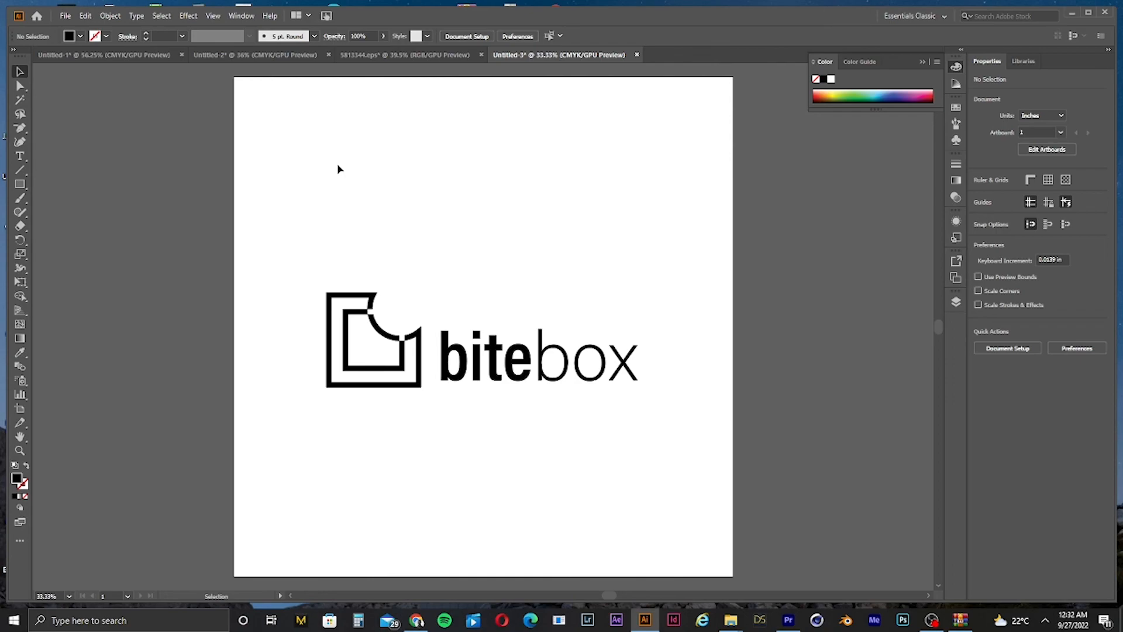
pyautogui.doubleClick(465, 362)
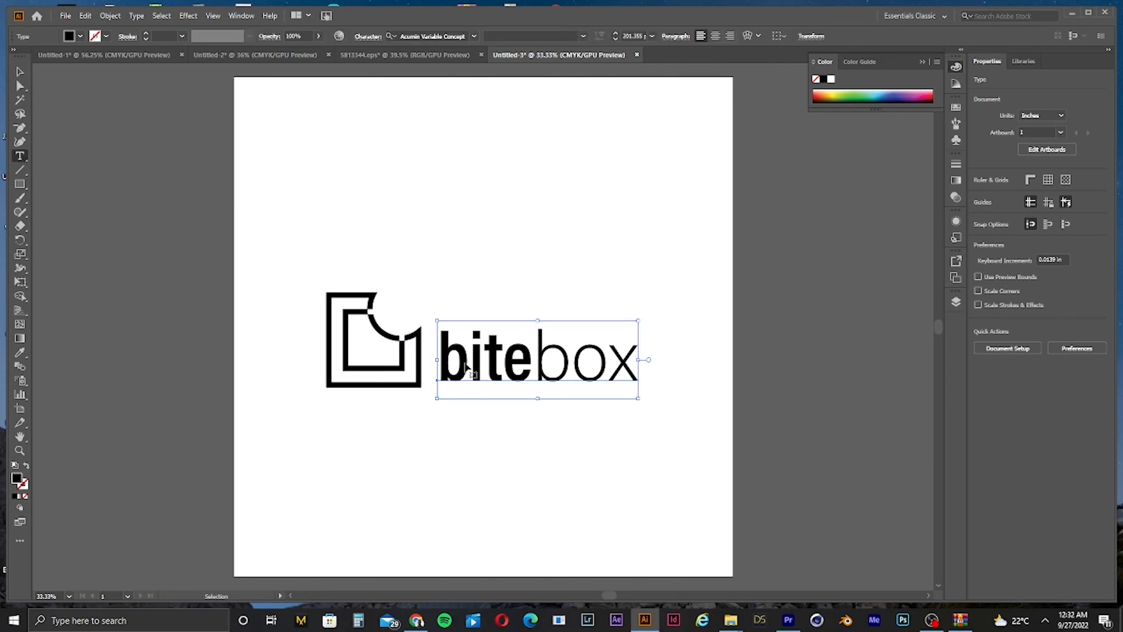
pyautogui.press('BackSpace')
pyautogui.write('B')
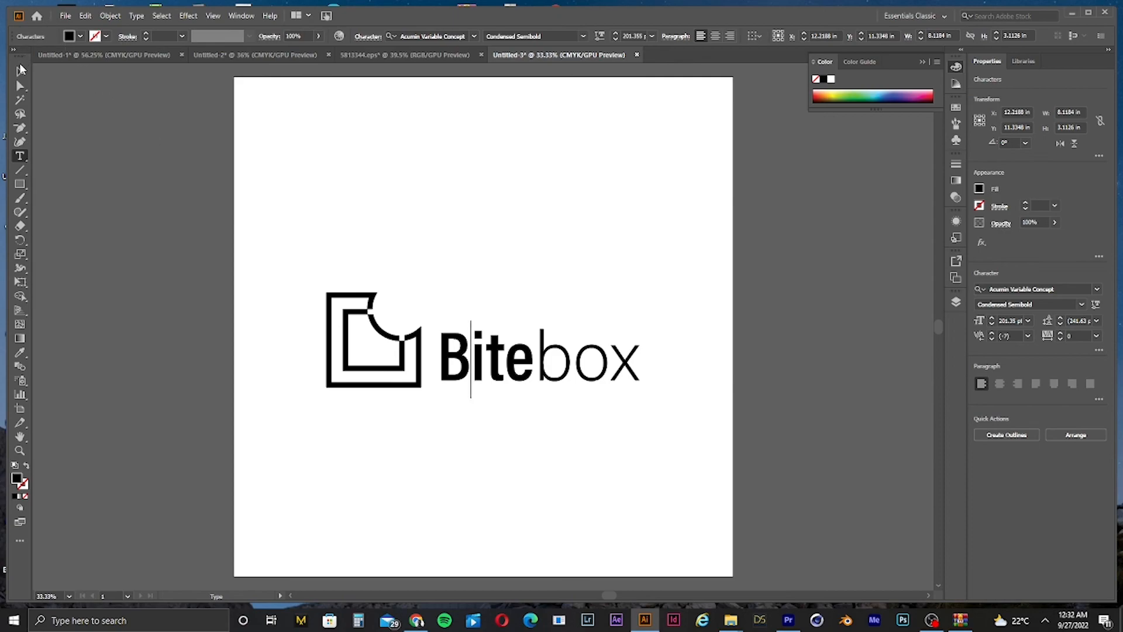
pyautogui.press('Escape')
# Step: Select the whole logo and scale it down
pyautogui.moveTo(223, 210); pyautogui.dragTo(753, 473)
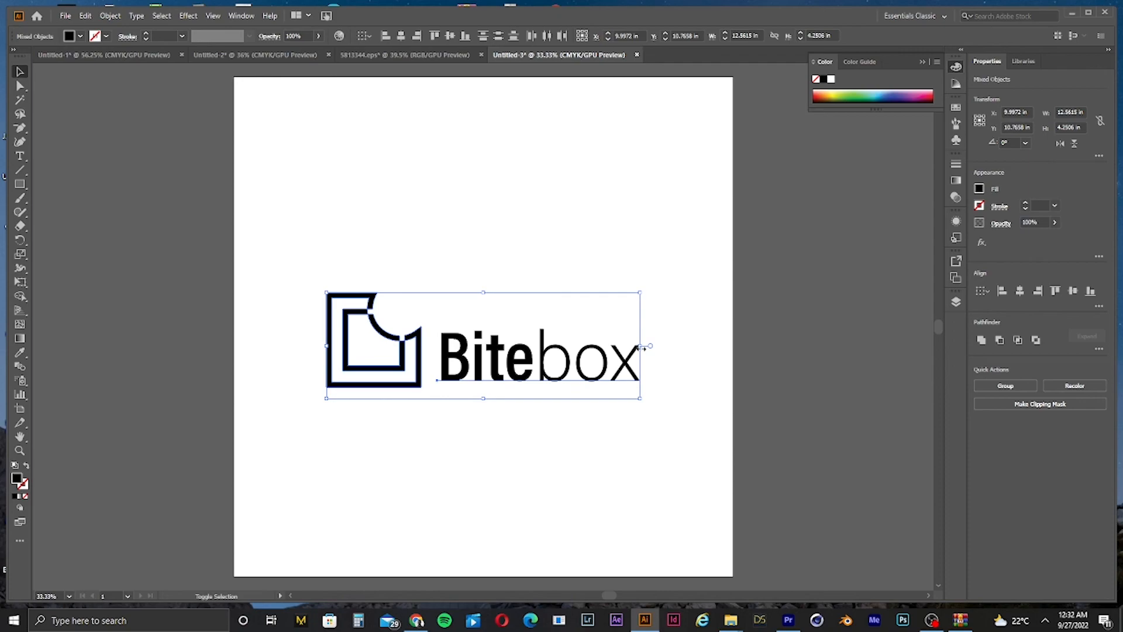
pyautogui.moveTo(642, 347); pyautogui.dragTo(577, 357)
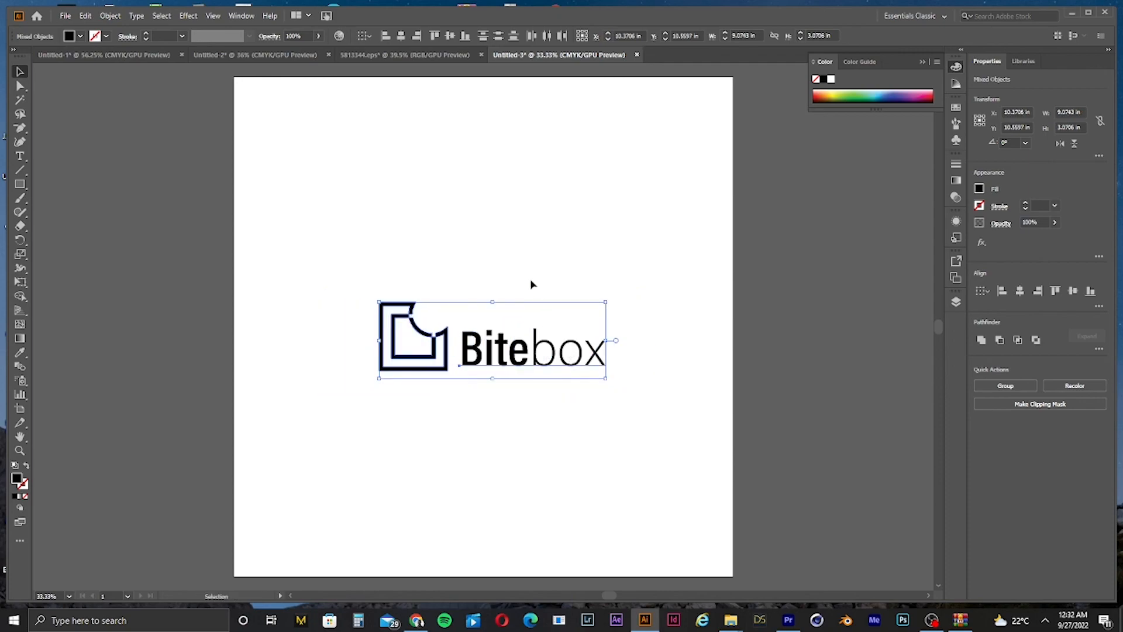
# Step: Select the entire Bitebox logo and copy it
pyautogui.click(523, 267)
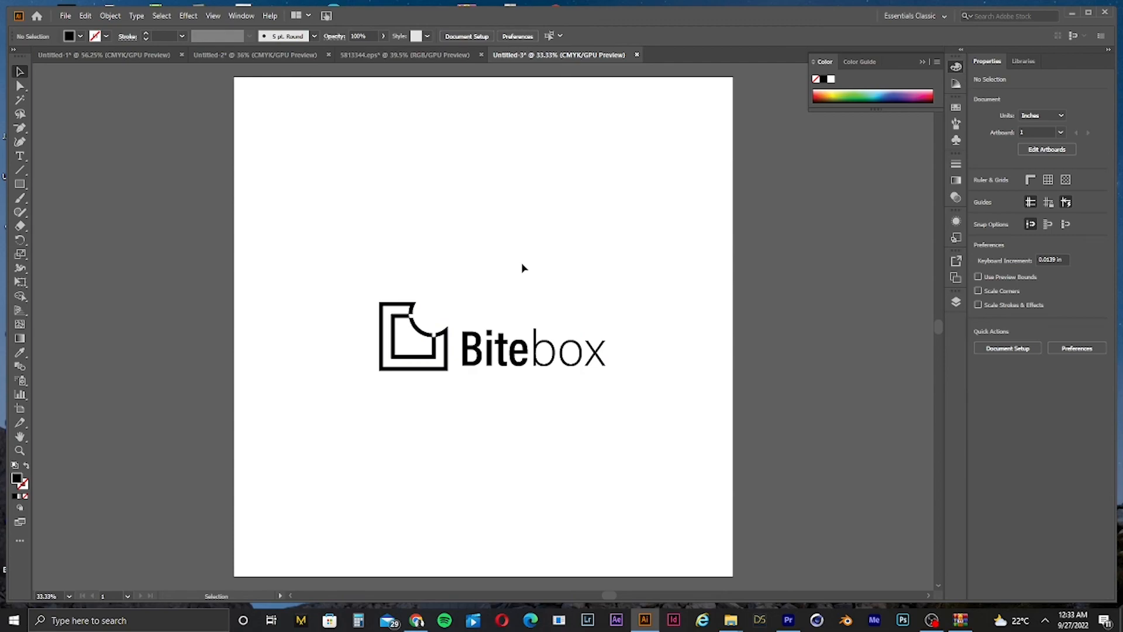
pyautogui.rightClick(356, 266)
pyautogui.click(503, 275)
pyautogui.moveTo(306, 254); pyautogui.dragTo(710, 405)
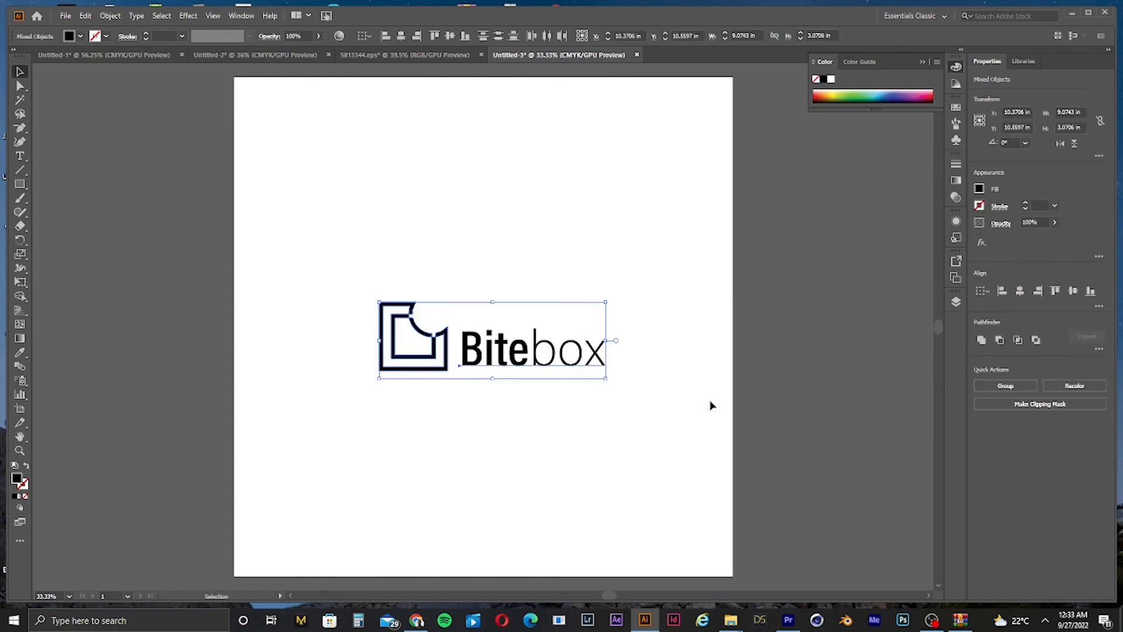
# Step: Paste the logo into the medical template document, accepting the colour conversion, and move it to the poster's upper-left corner
pyautogui.click(376, 55)
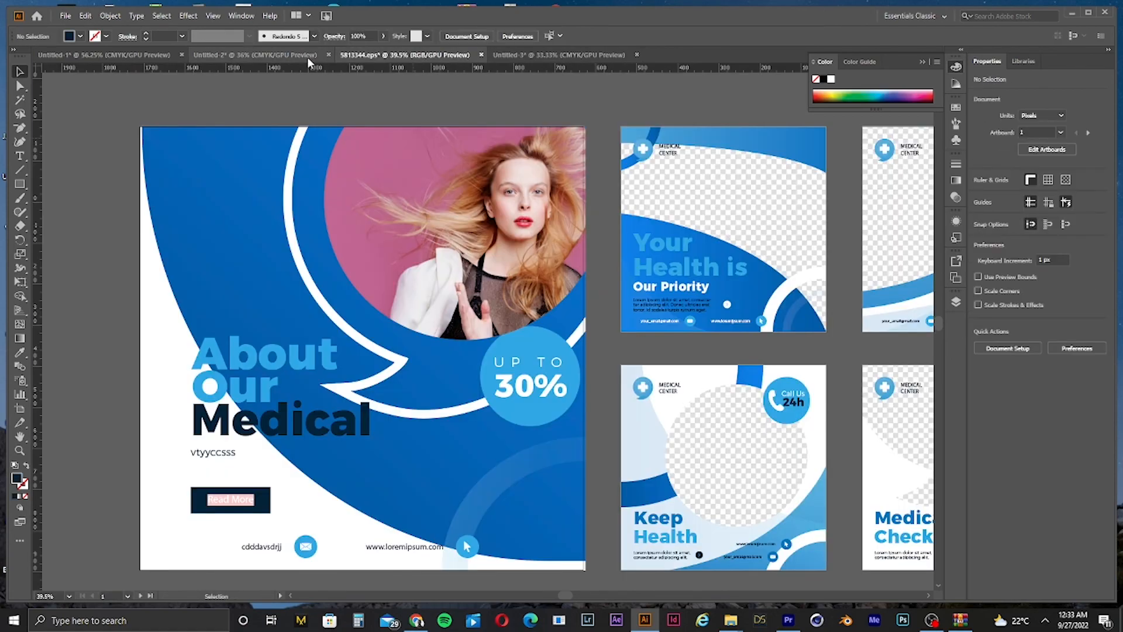
pyautogui.hotkey('ctrl', 'v')
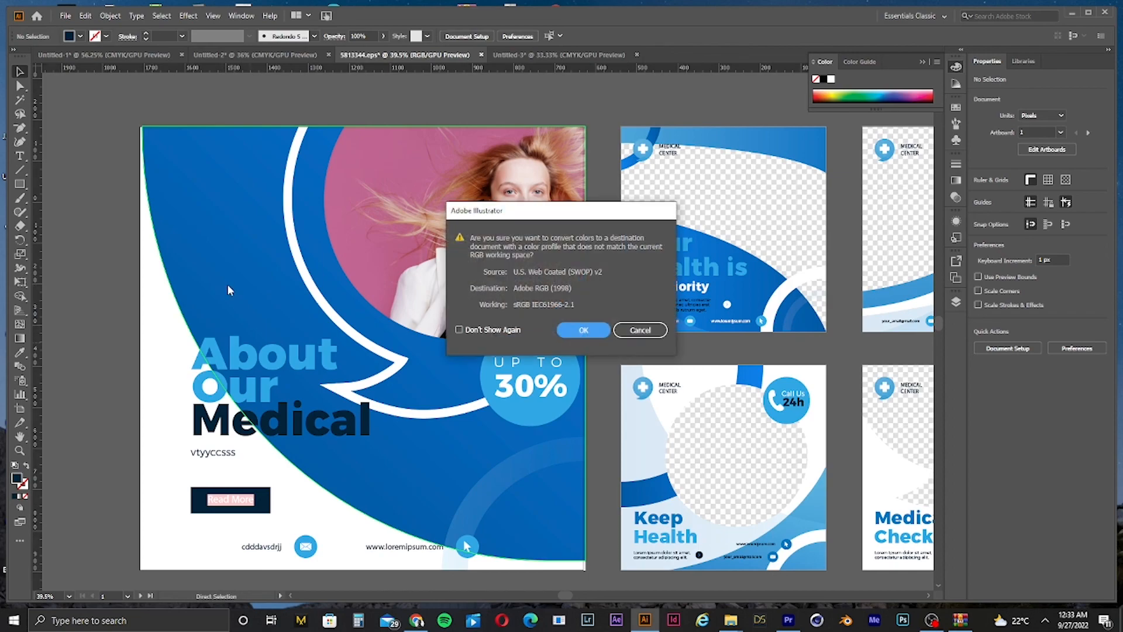
pyautogui.click(584, 331)
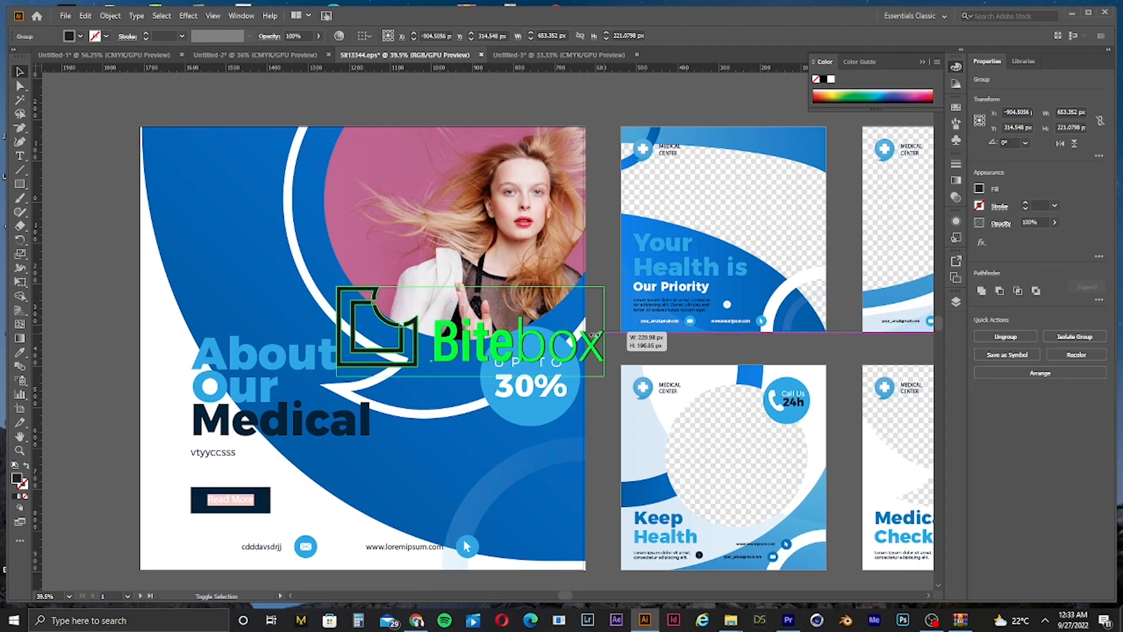
pyautogui.moveTo(605, 332); pyautogui.dragTo(276, 164)
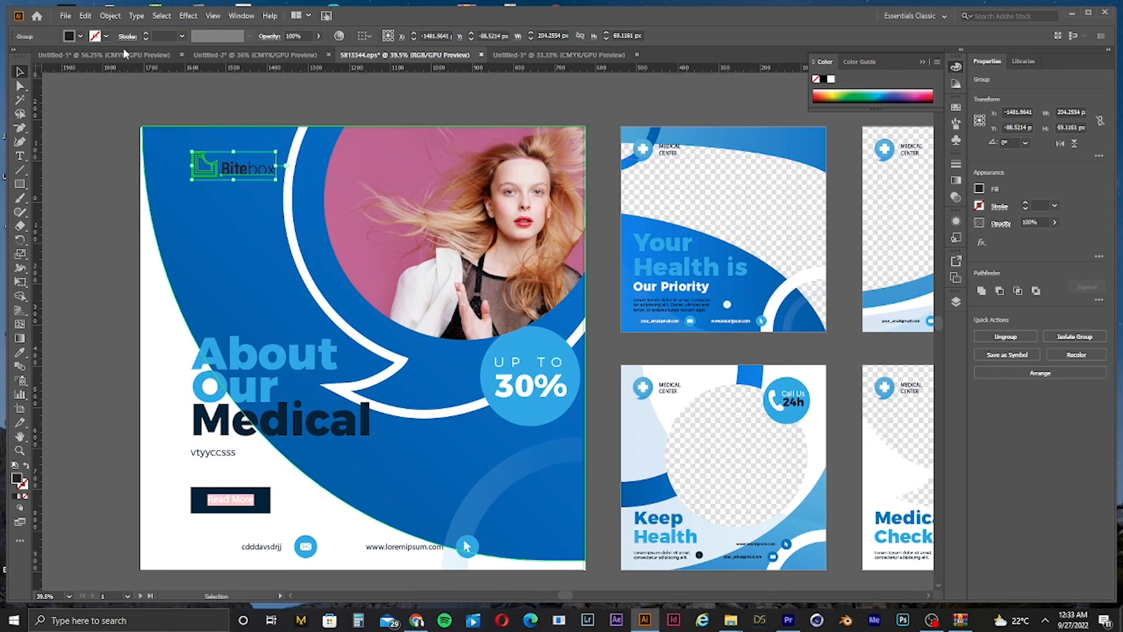
# Step: Set the pasted logo's fill to white
pyautogui.click(80, 36)
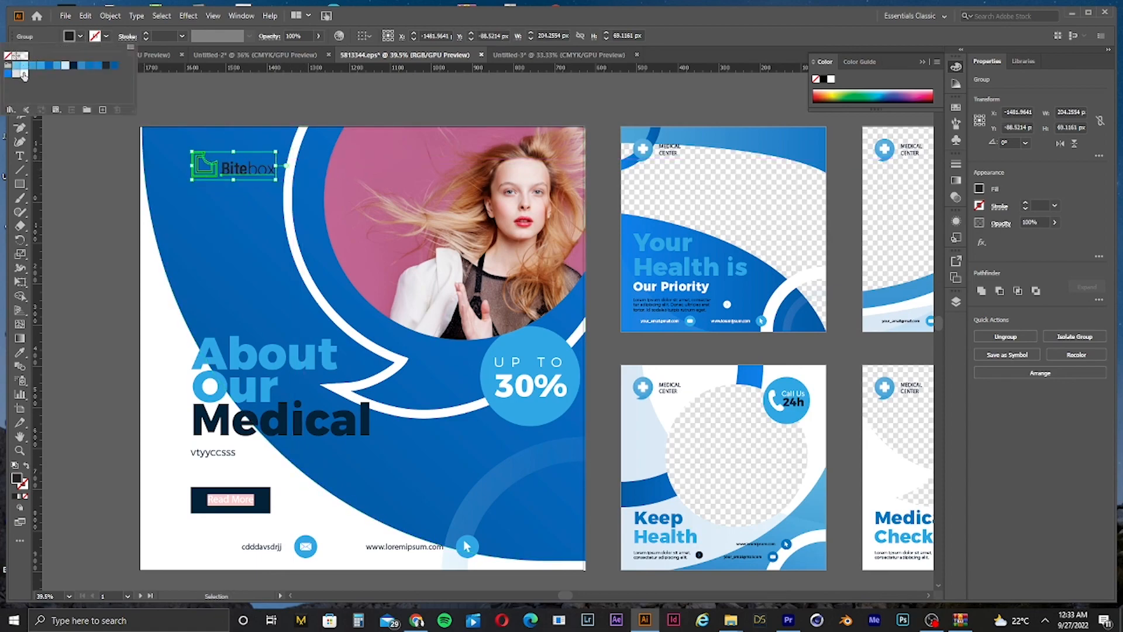
pyautogui.click(21, 71)
pyautogui.click(231, 119)
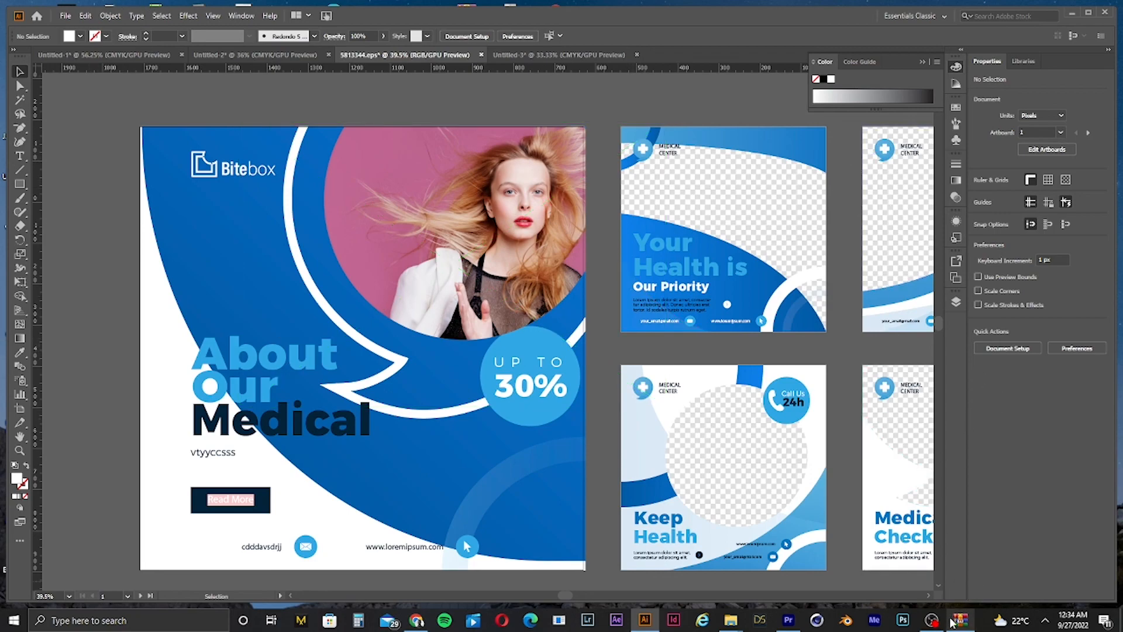
pyautogui.click(932, 620)
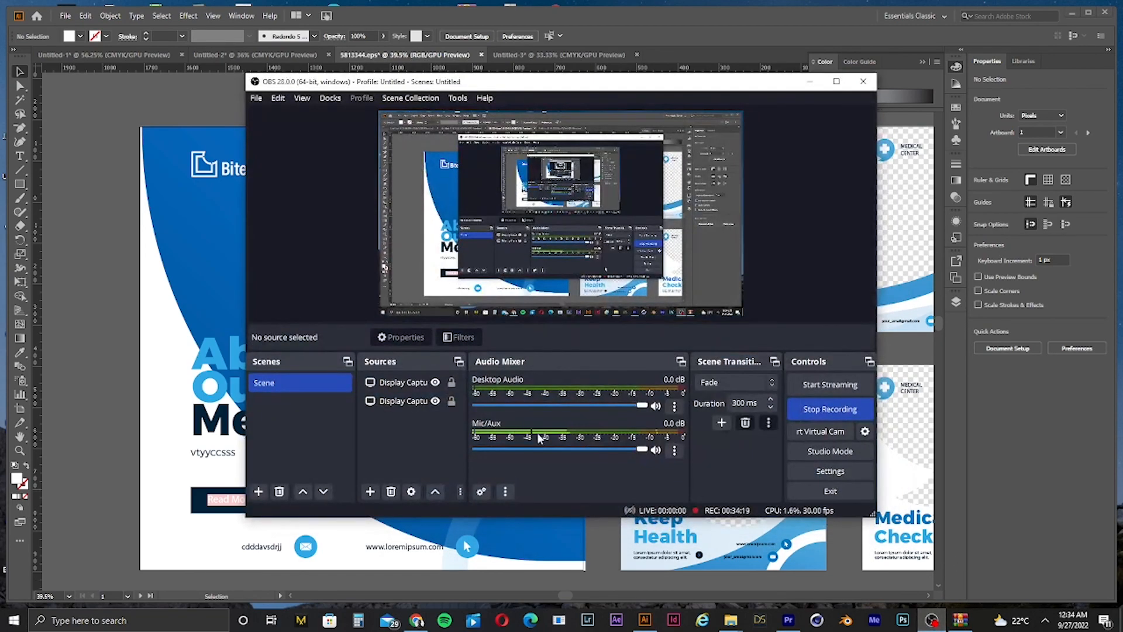